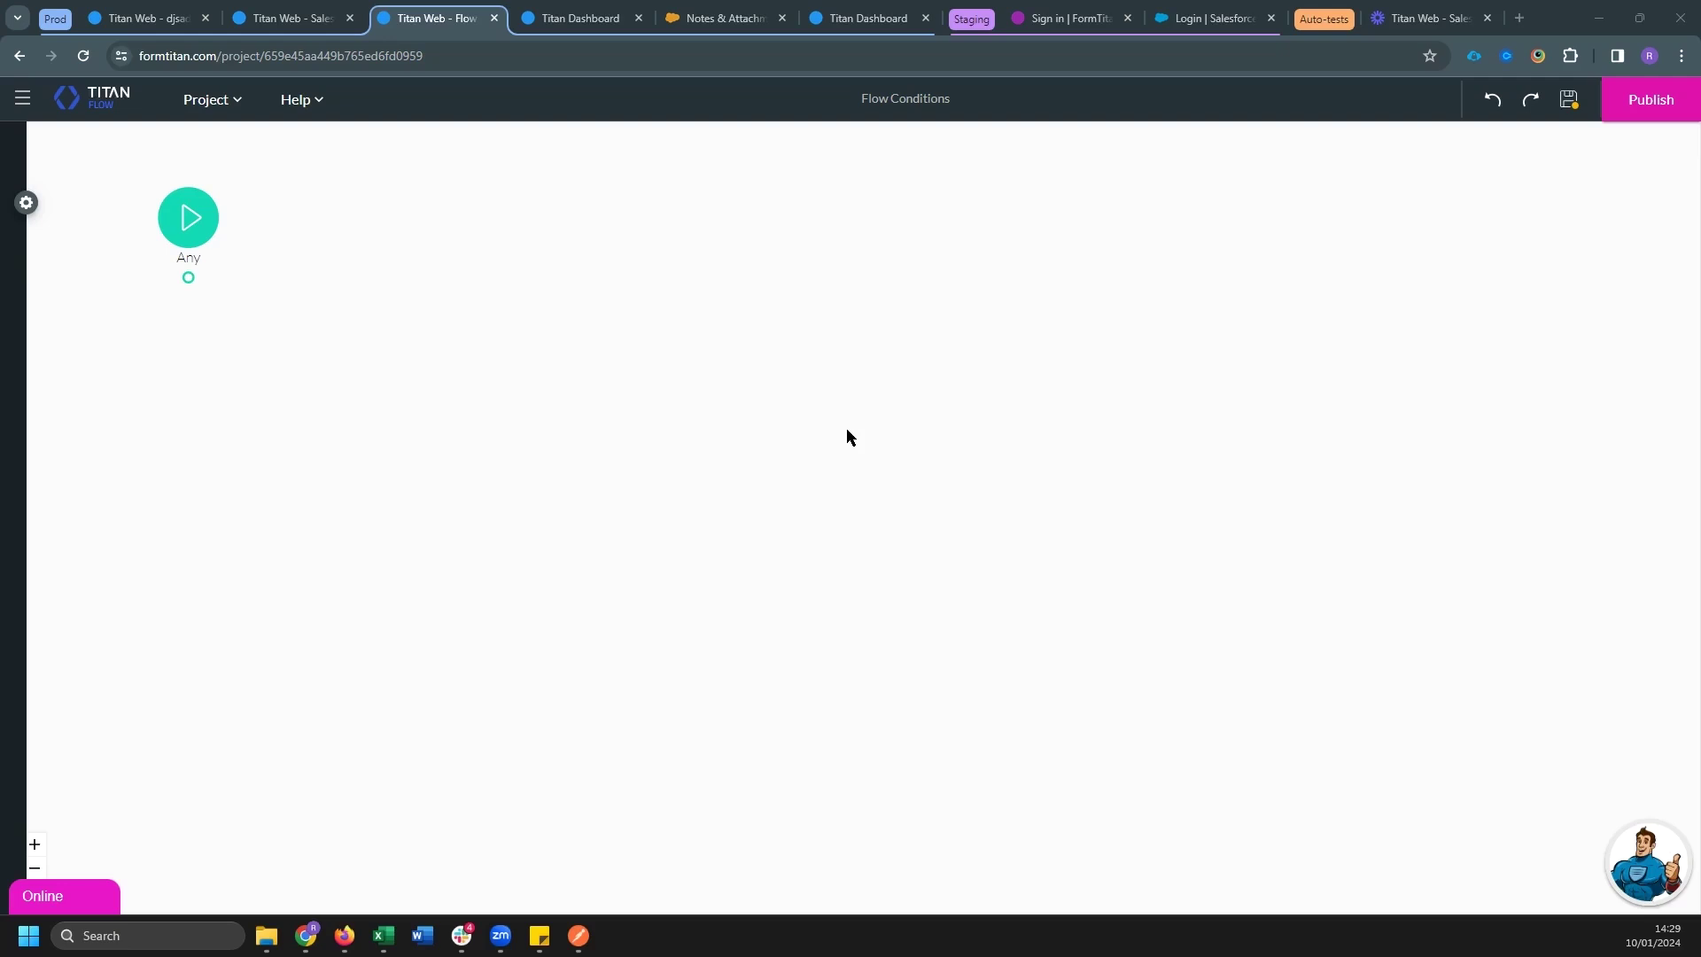
In Titan Web, inspect the upload field and the Actions picklist's Resize and Watermark choices
key("ctrl+shift+Tab")
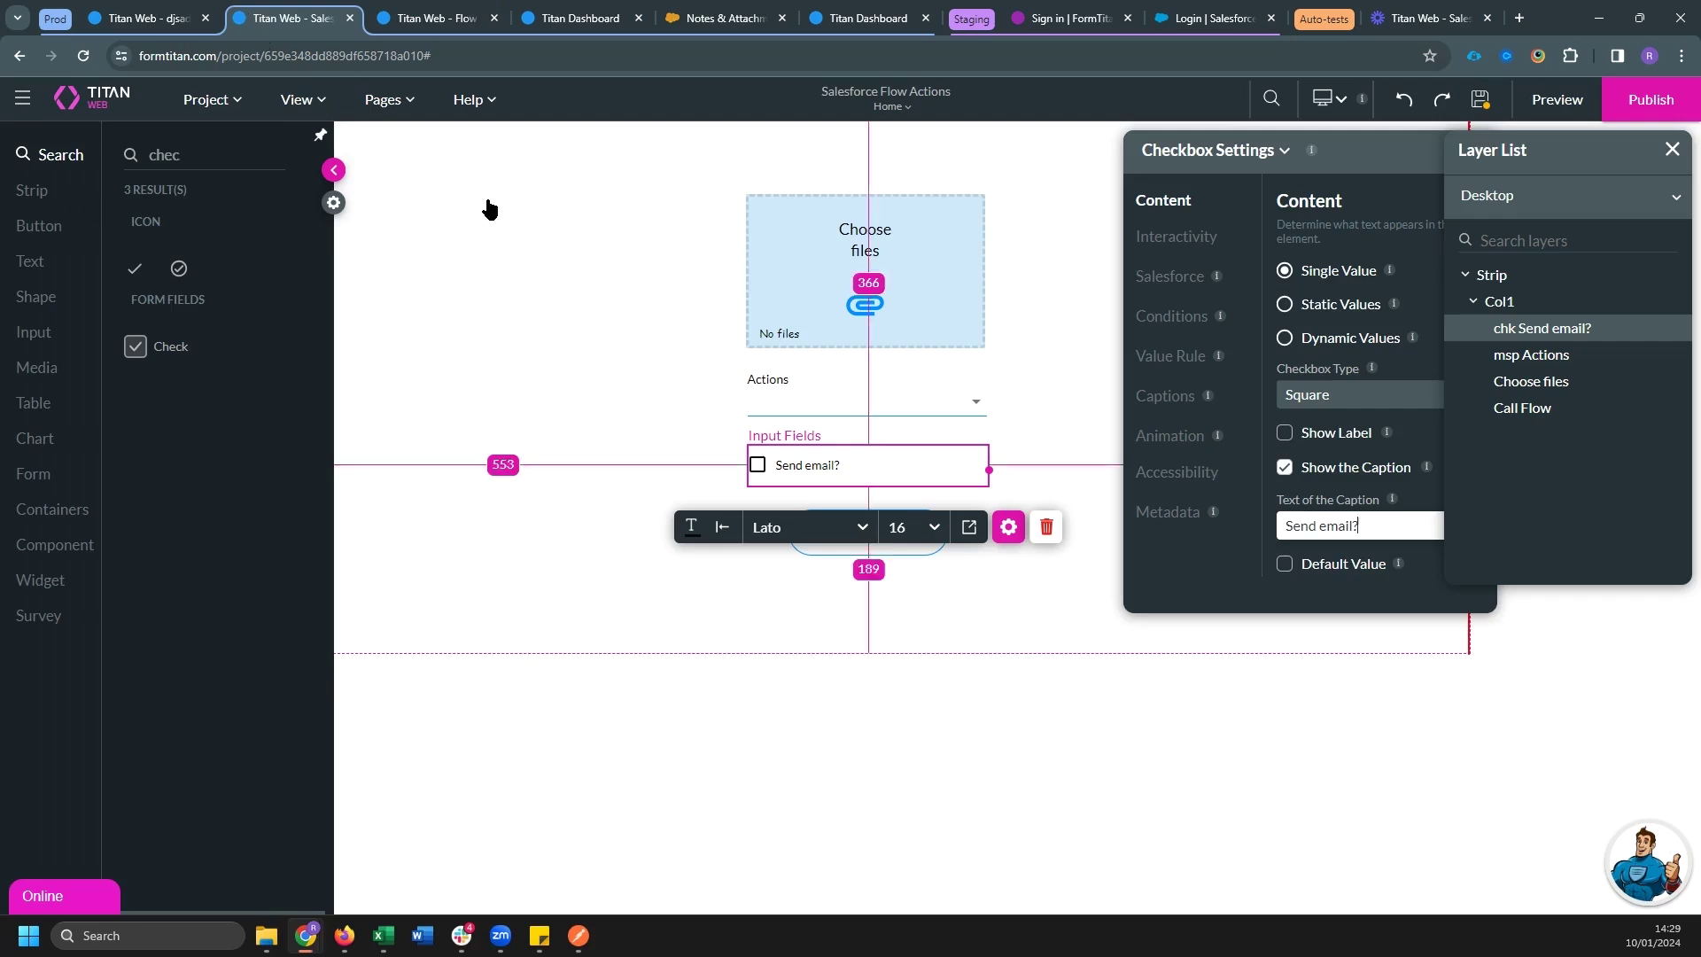
left_click(333, 171)
left_click(808, 303)
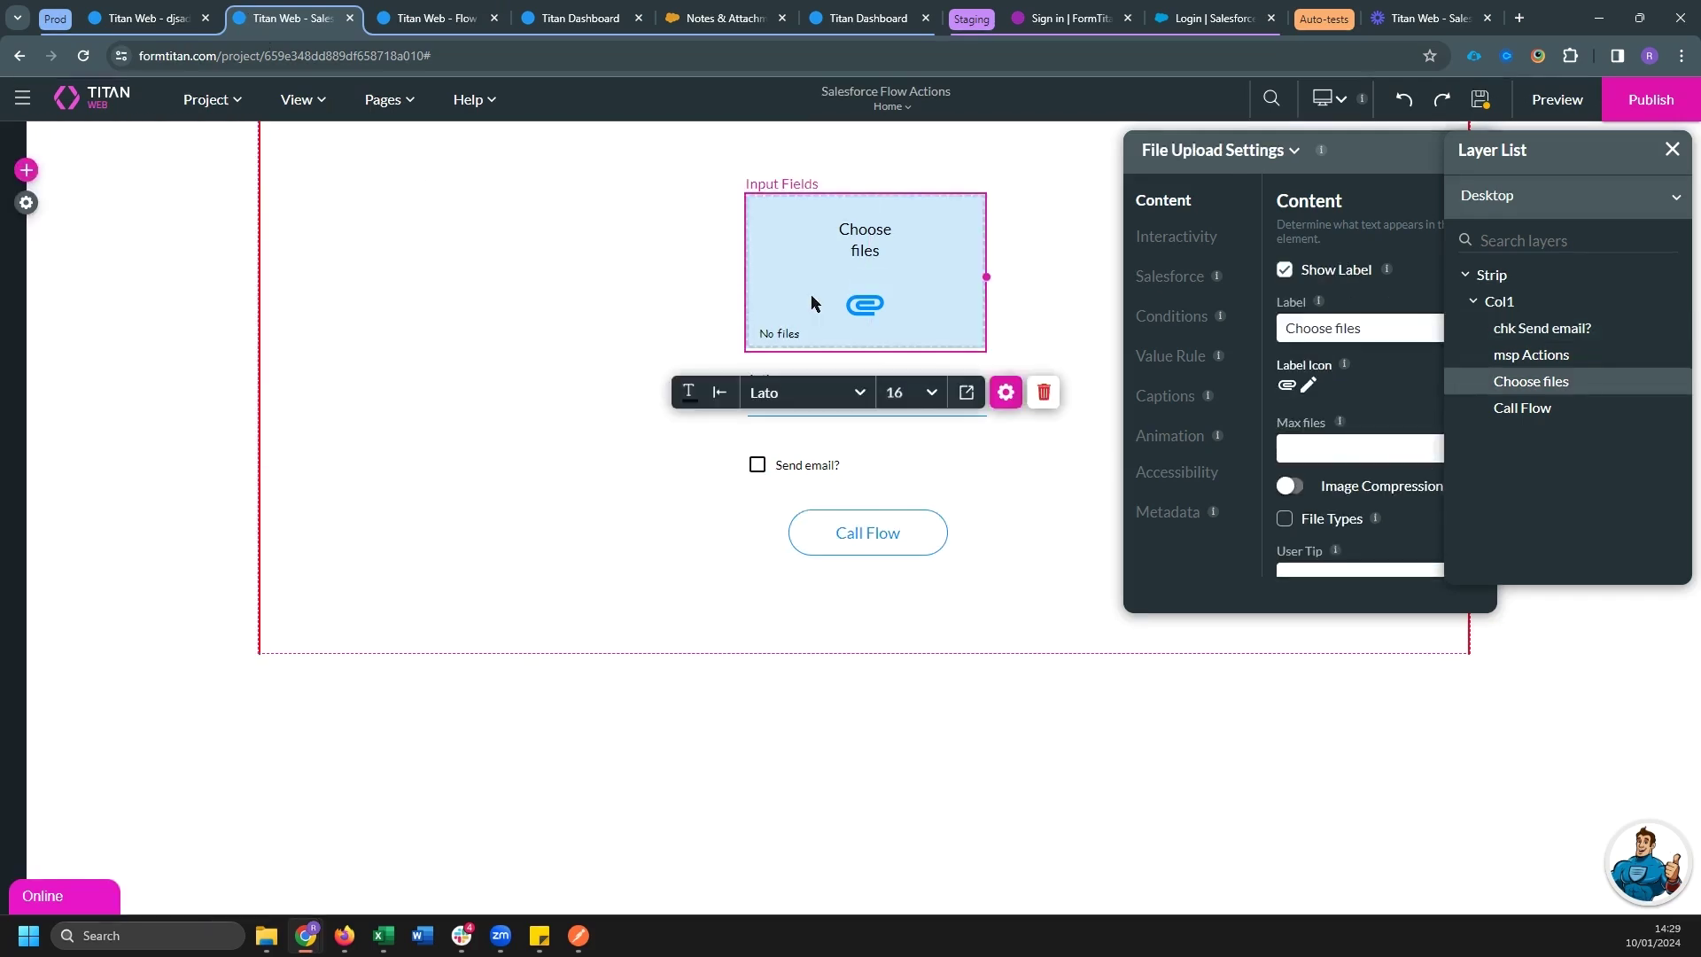
left_click(689, 448)
left_click(837, 413)
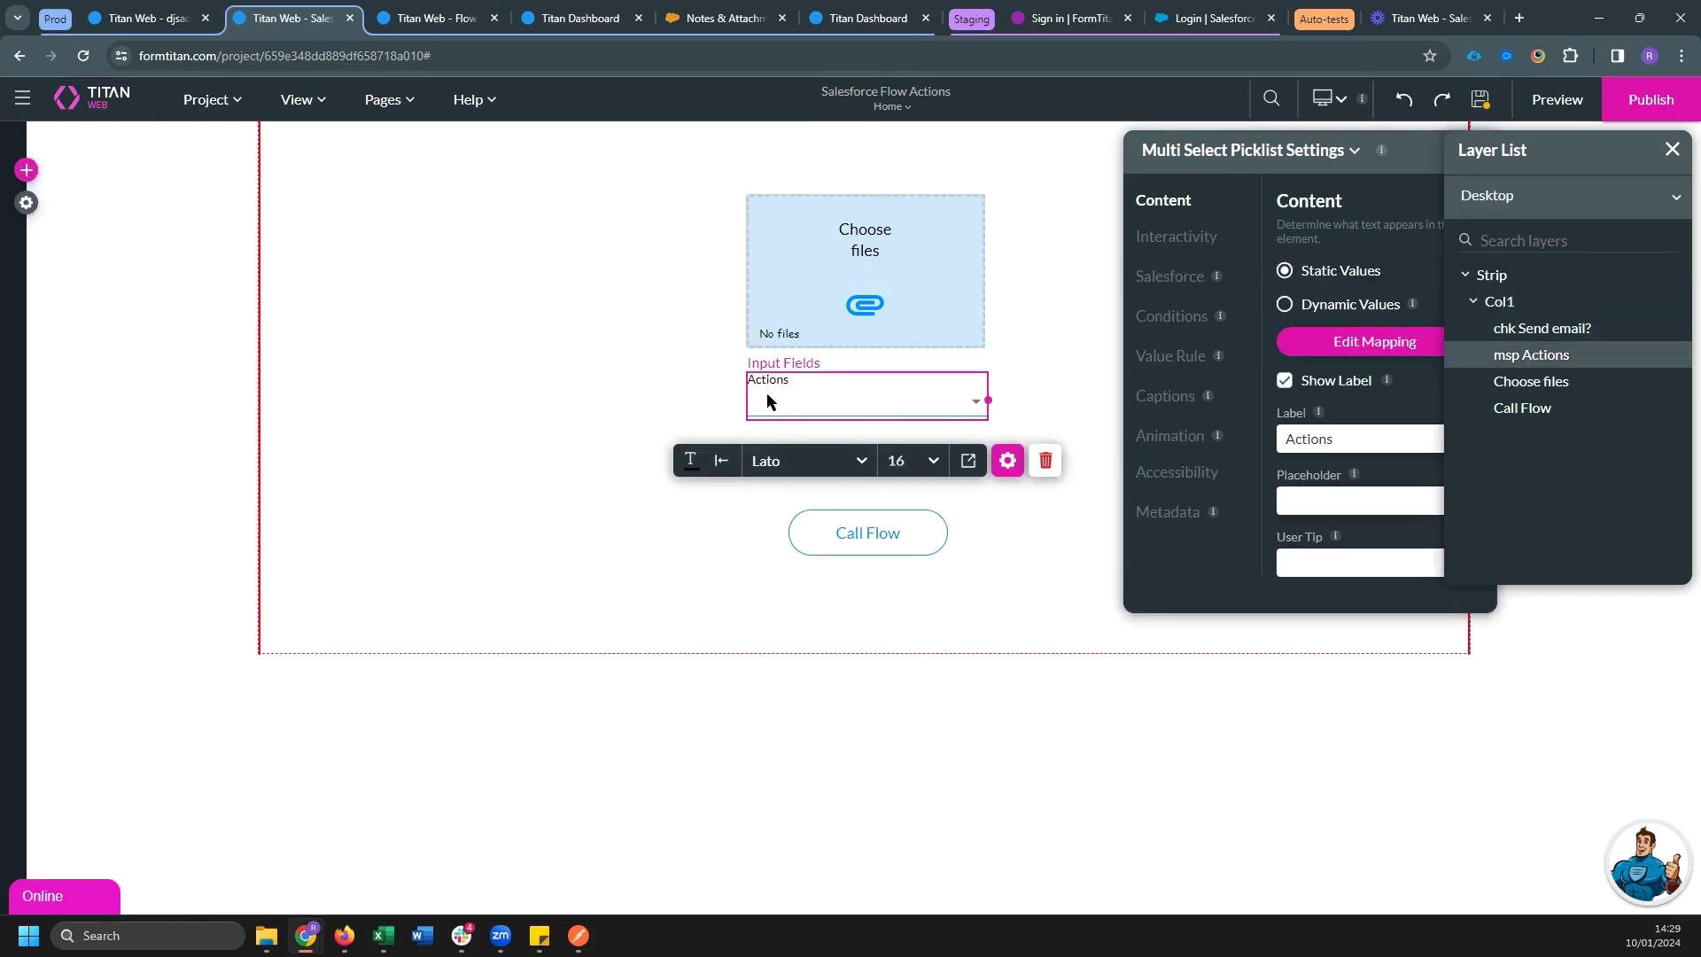
left_click(1311, 351)
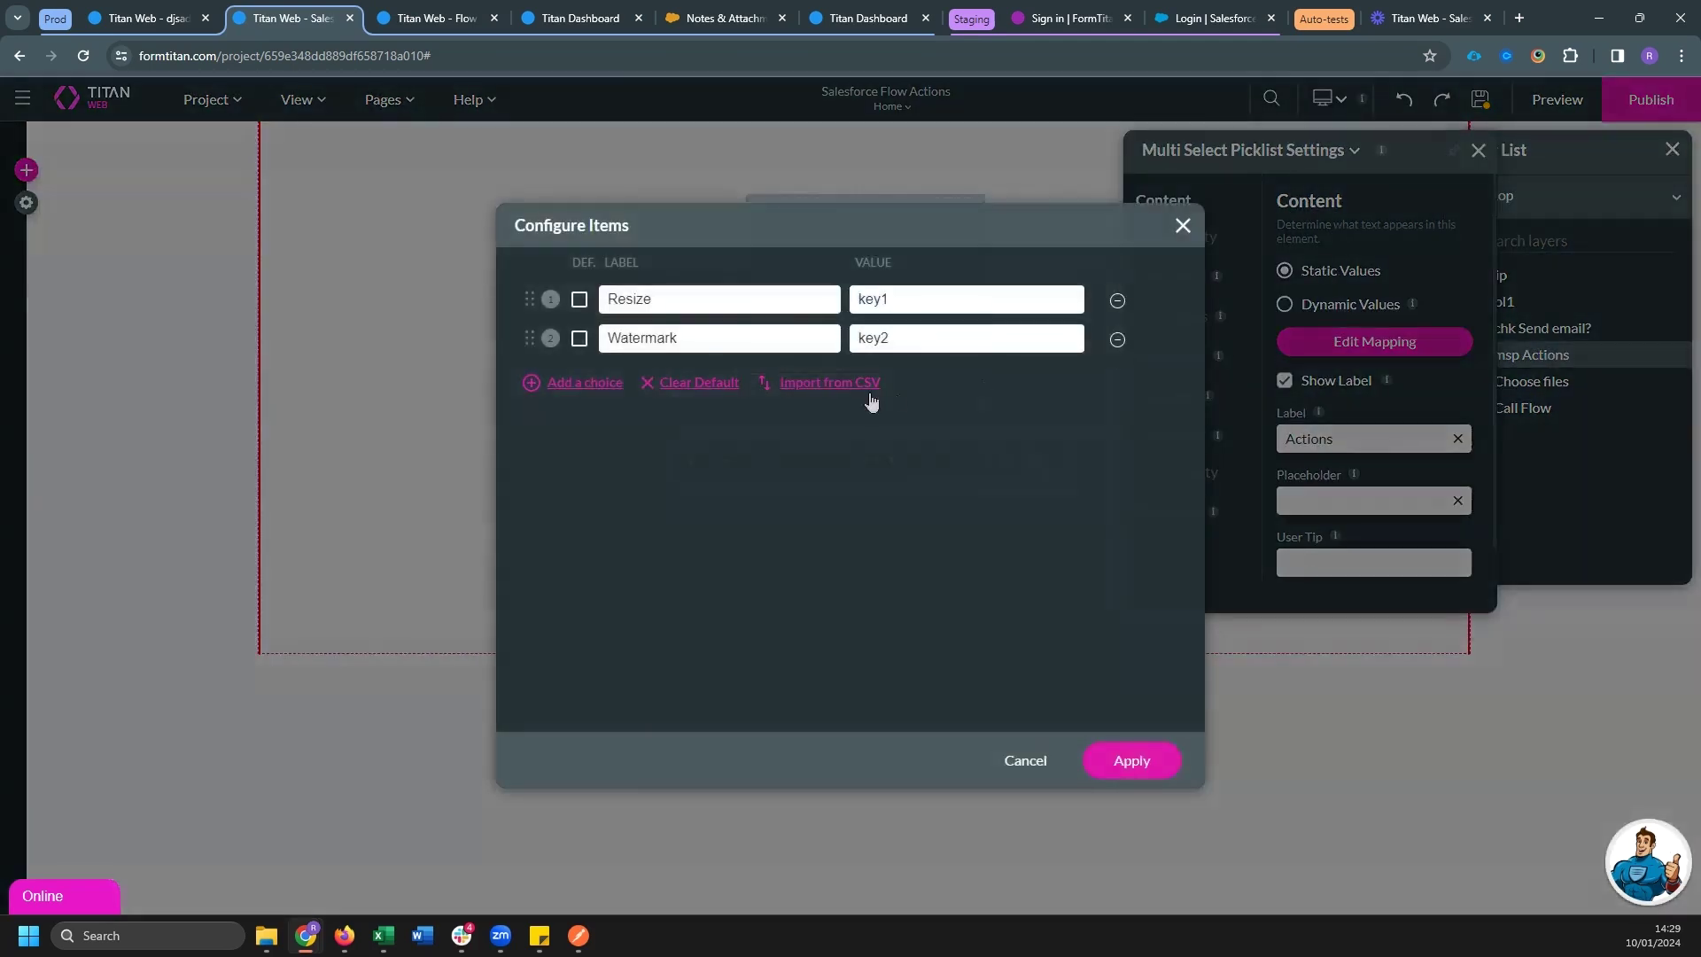
left_click_drag(730, 302, 523, 299)
left_click_drag(676, 333, 492, 338)
left_click(1181, 226)
Check the Send email? checkbox and picklist again, then return to Flow Conditions' project settings
left_click(971, 612)
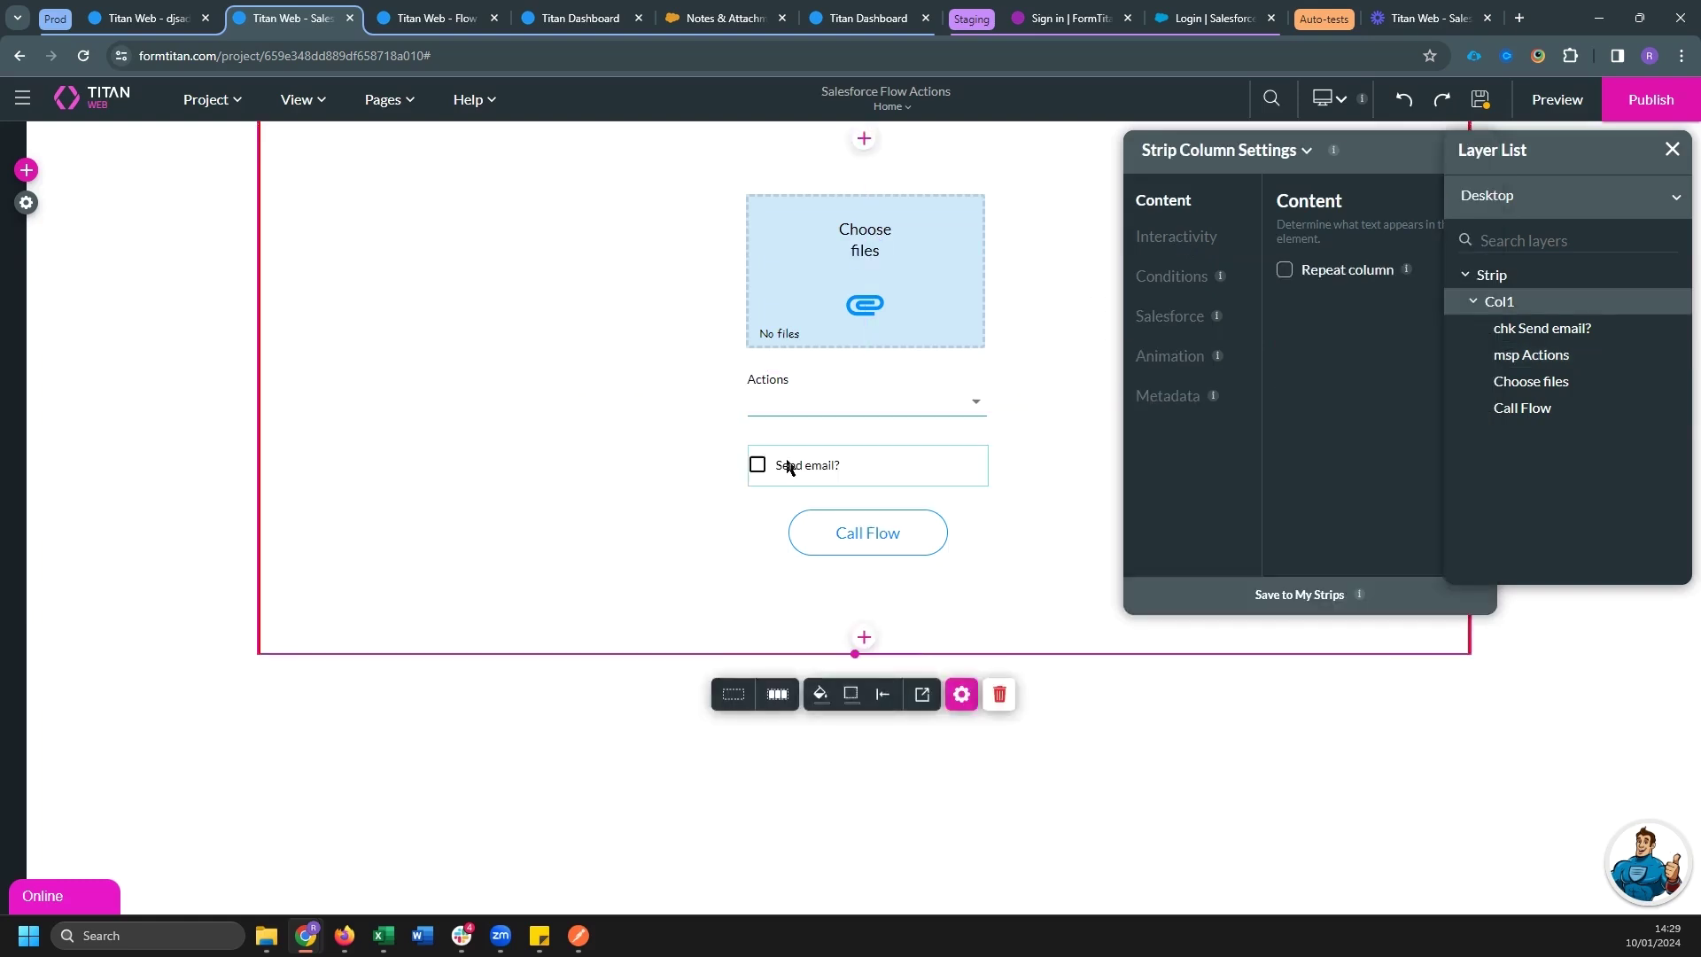
left_click(787, 465)
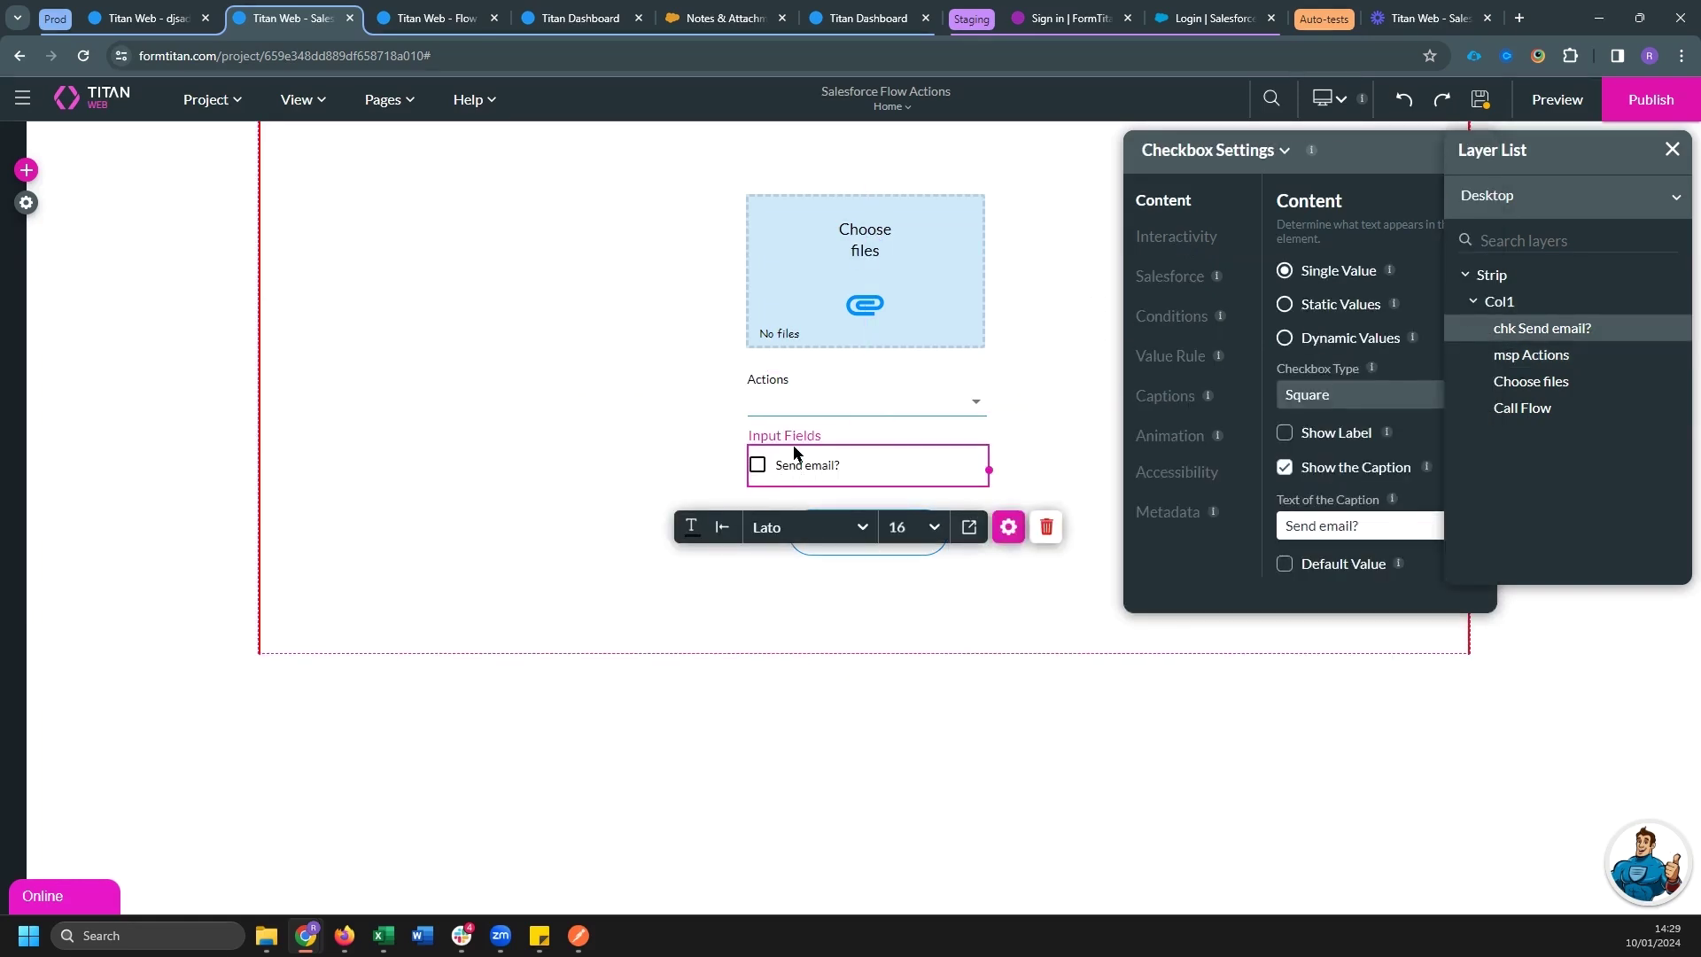
left_click_drag(797, 453, 806, 311)
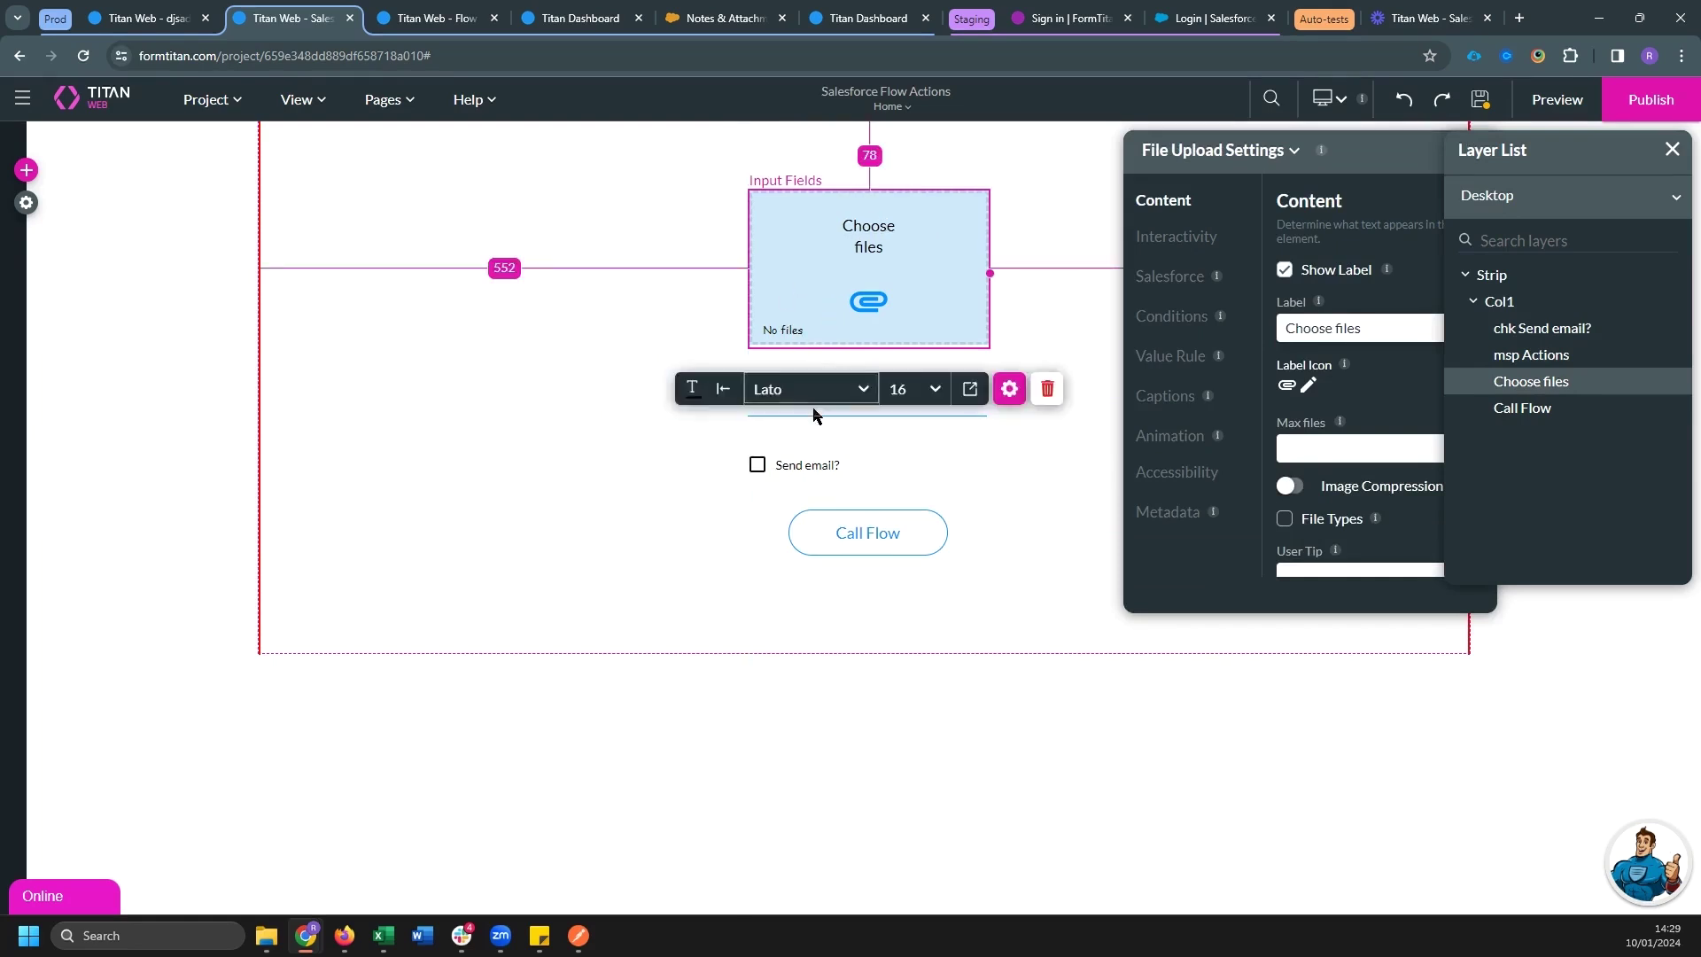
left_click(850, 397)
left_click(1319, 348)
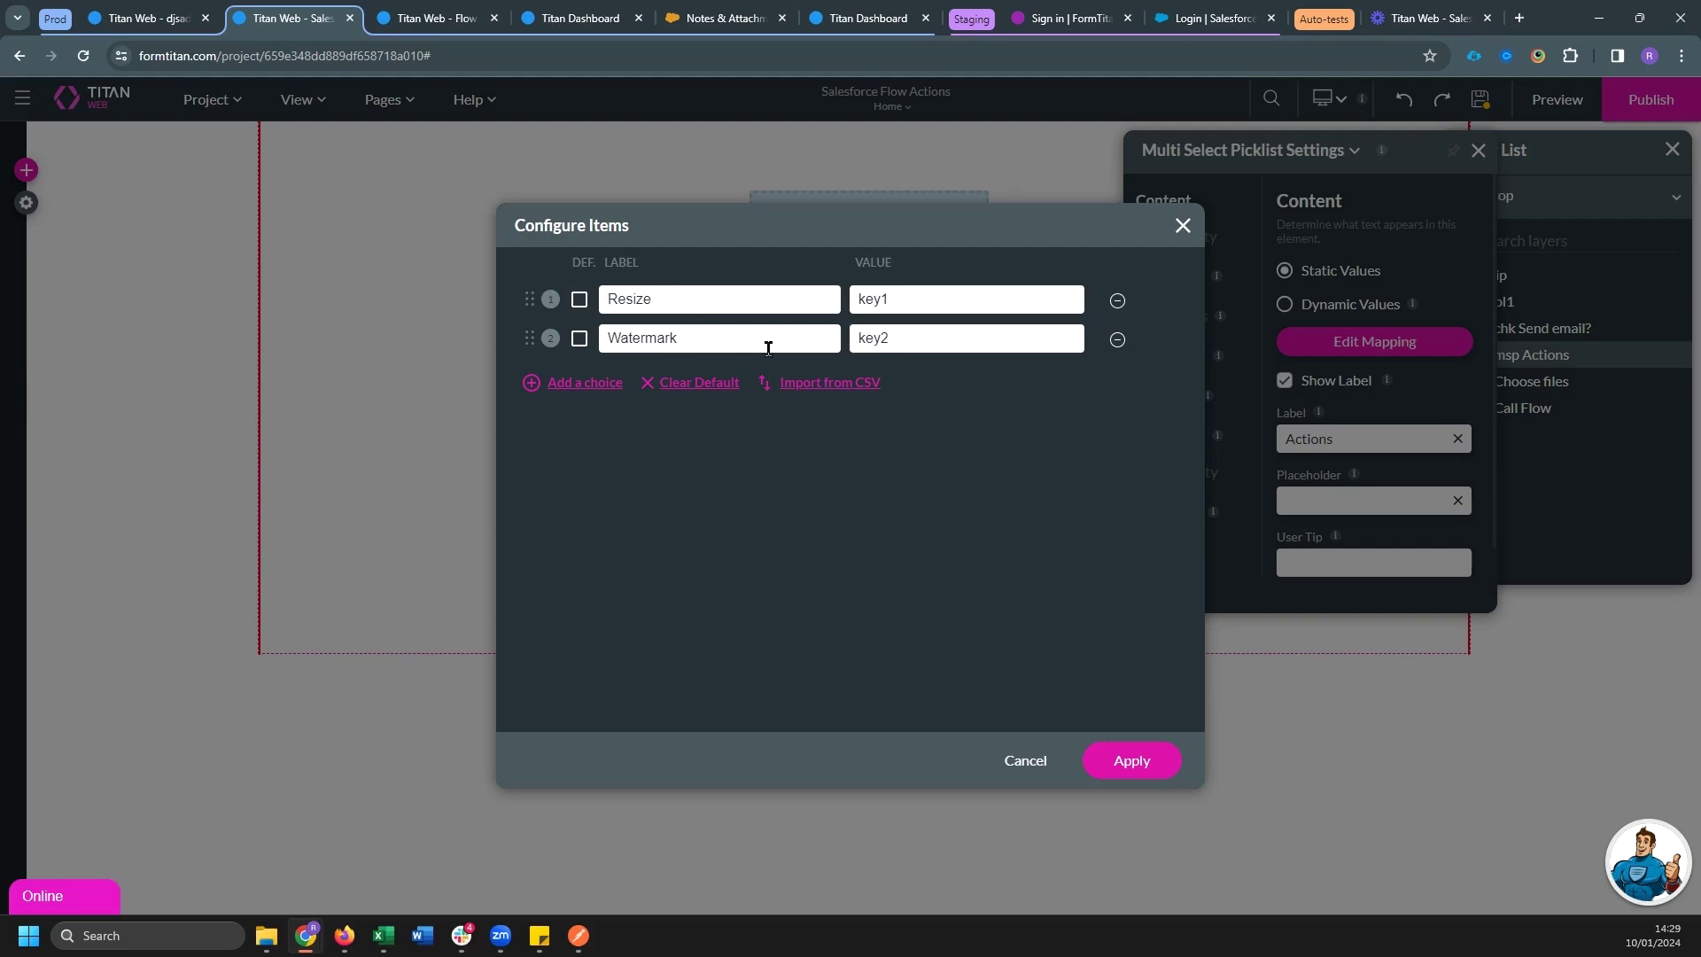
key("Escape")
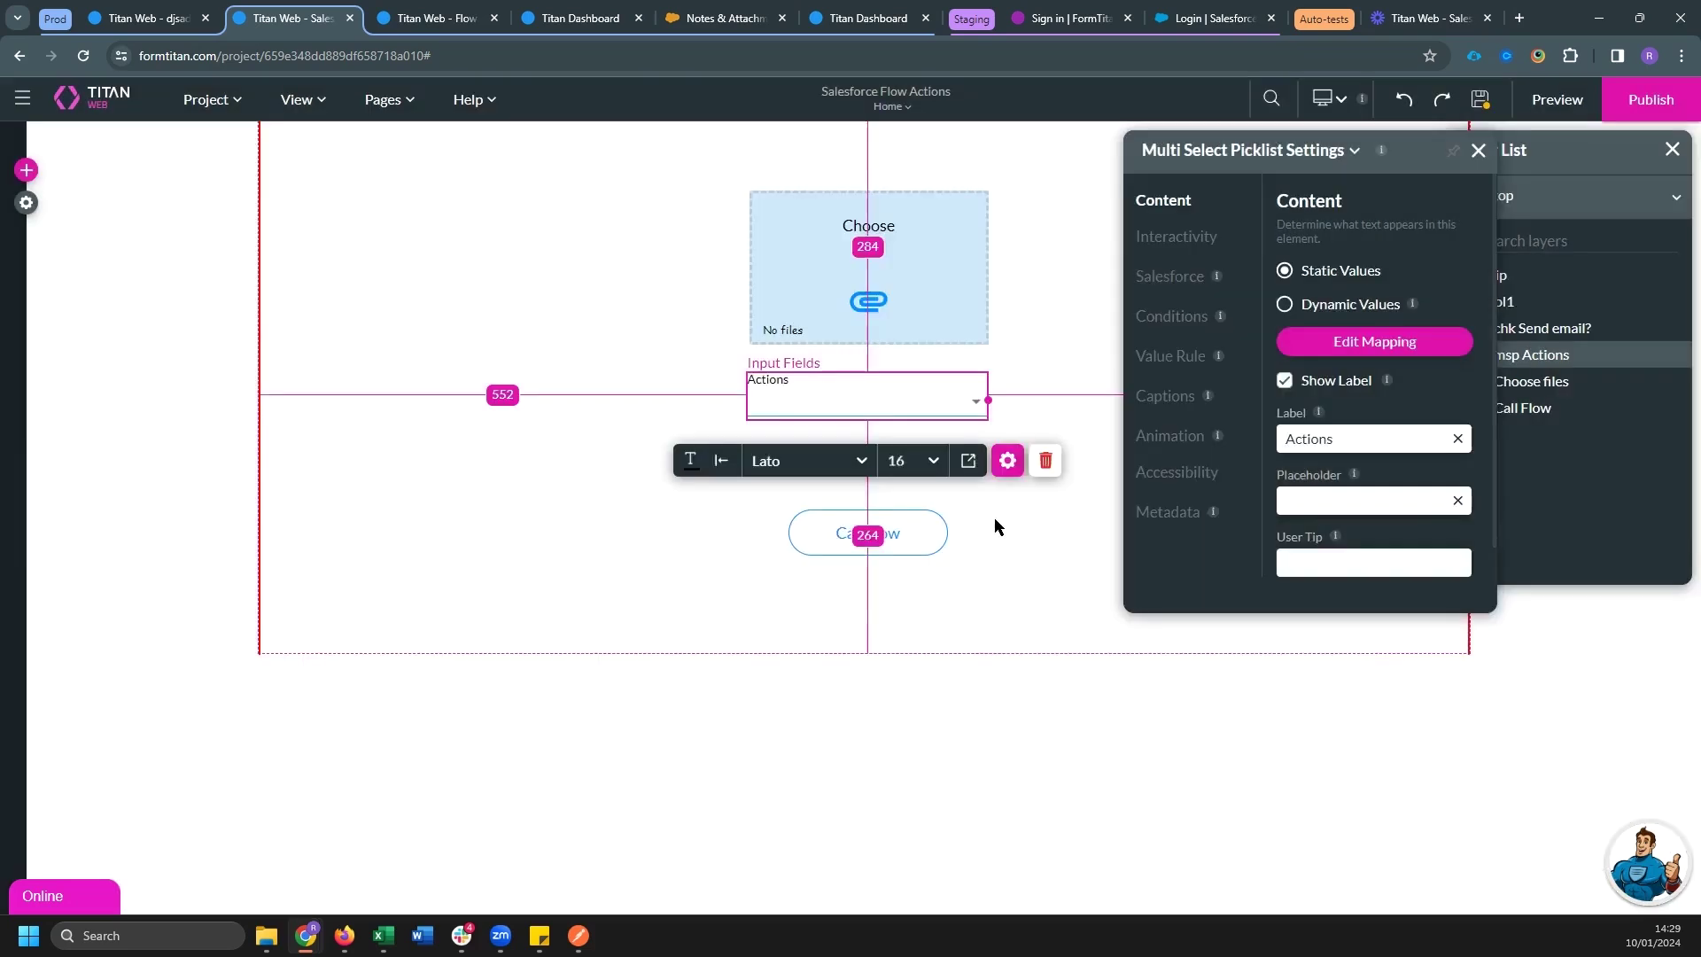
left_click(788, 459)
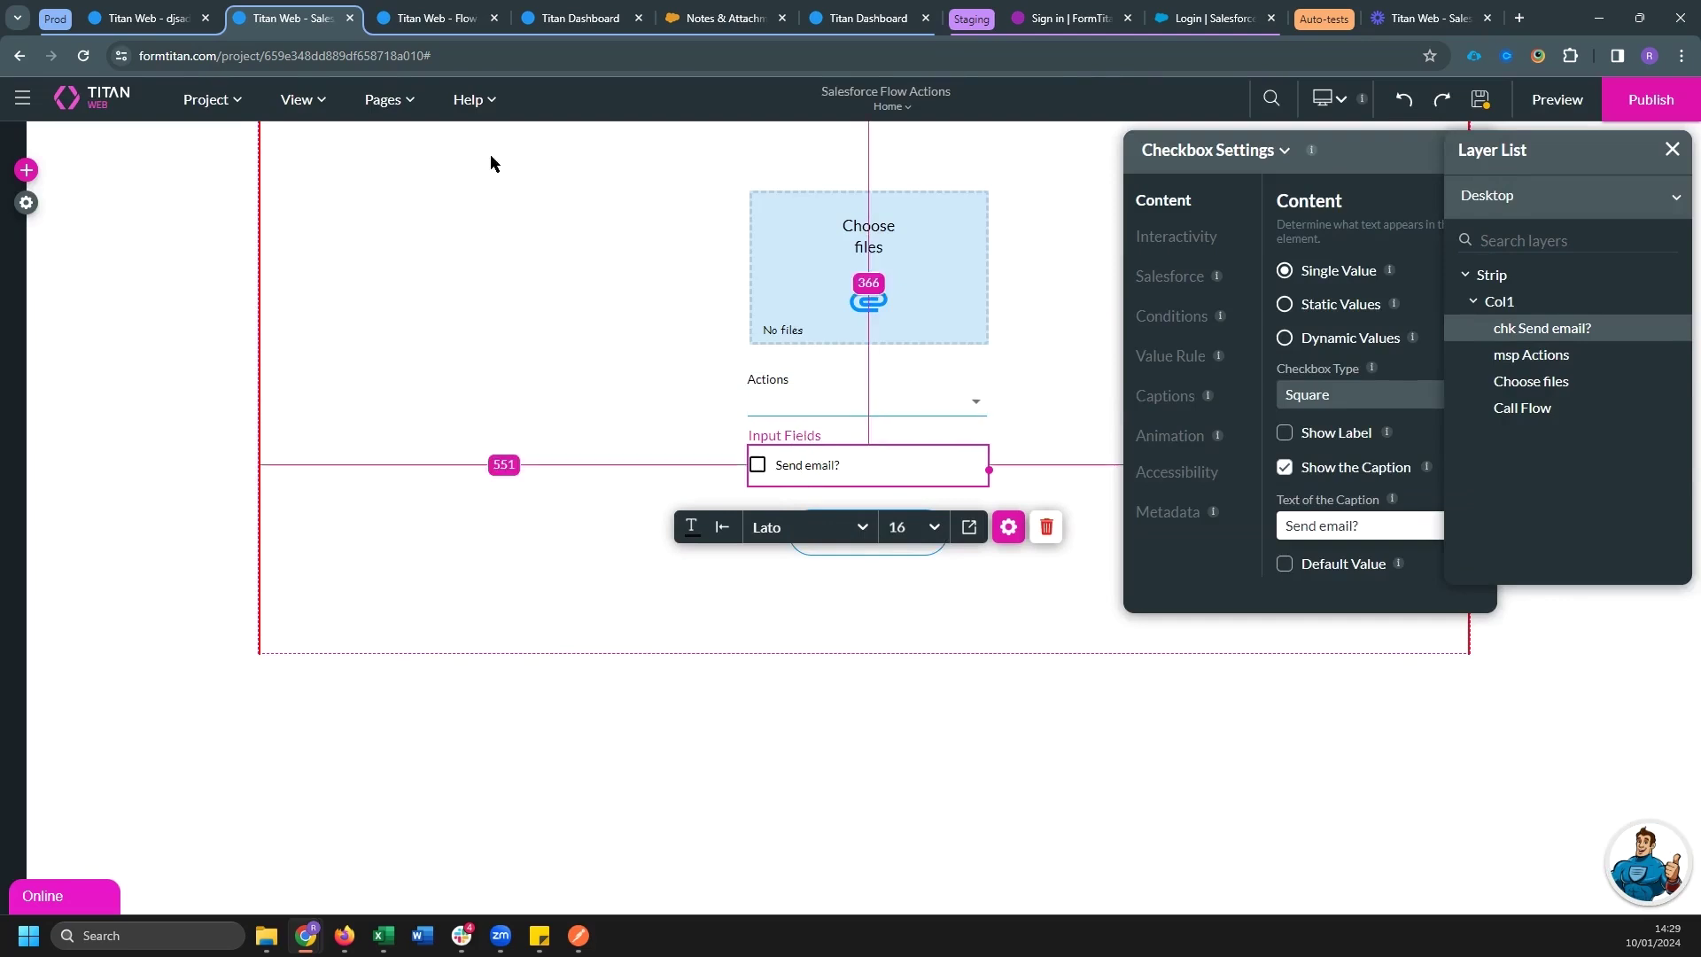
left_click(434, 18)
left_click(27, 203)
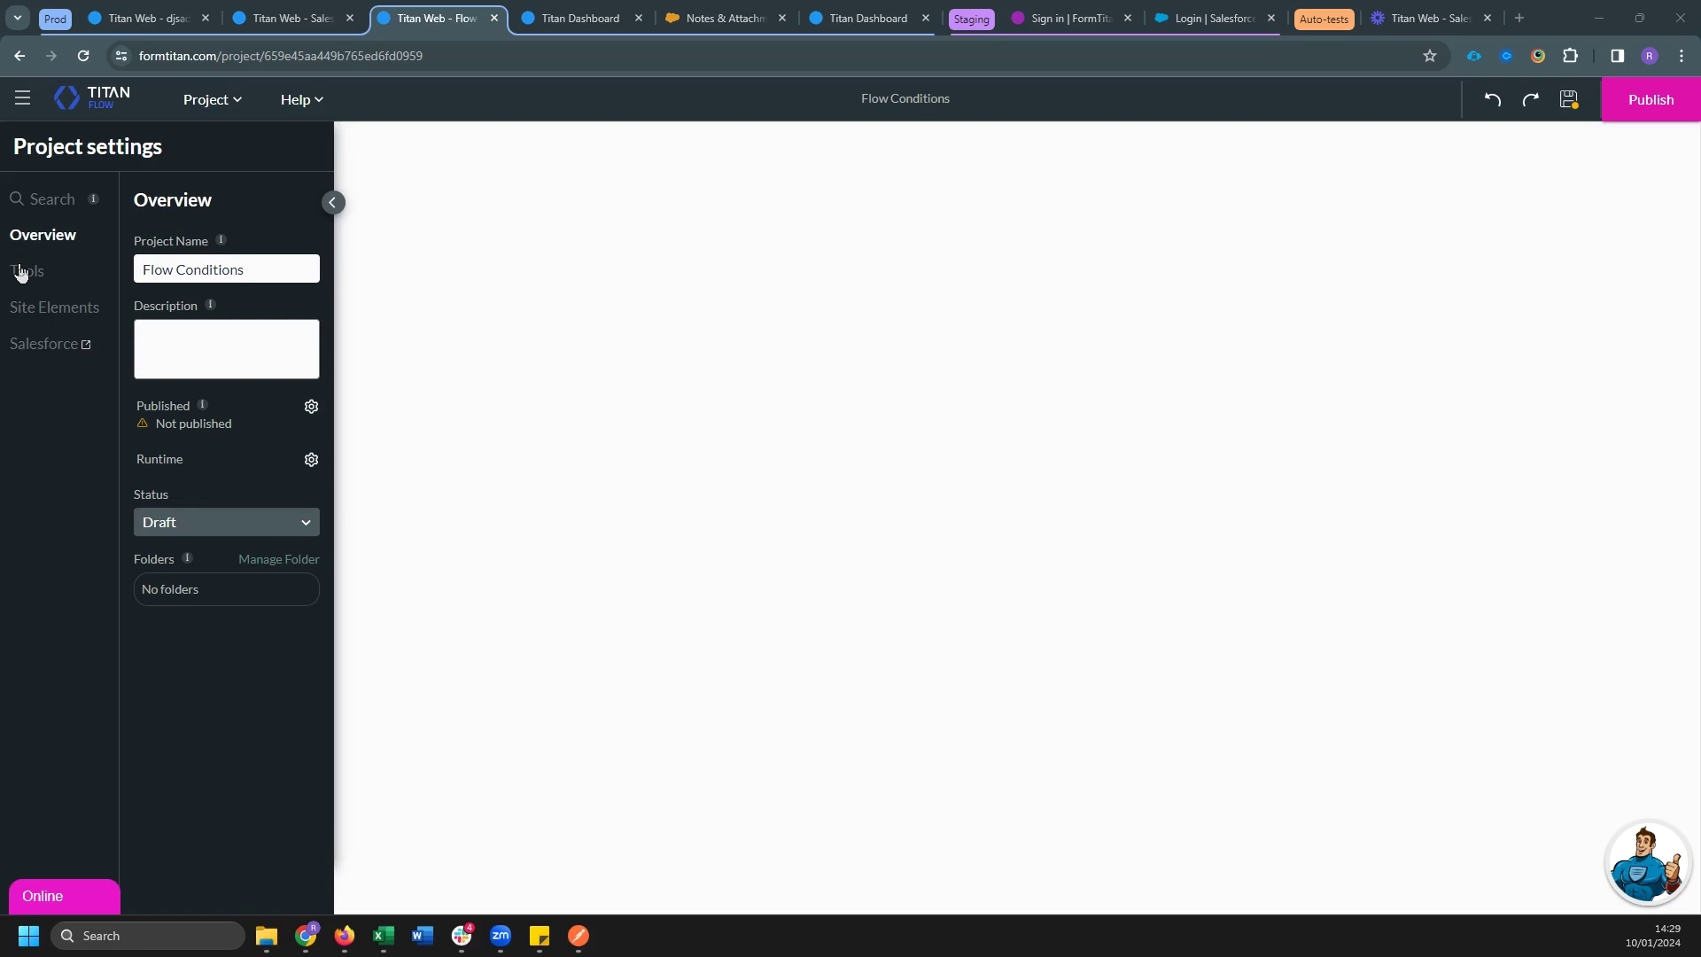
Add two static custom variables named action_list and email_checkbox
left_click(27, 271)
left_click(311, 462)
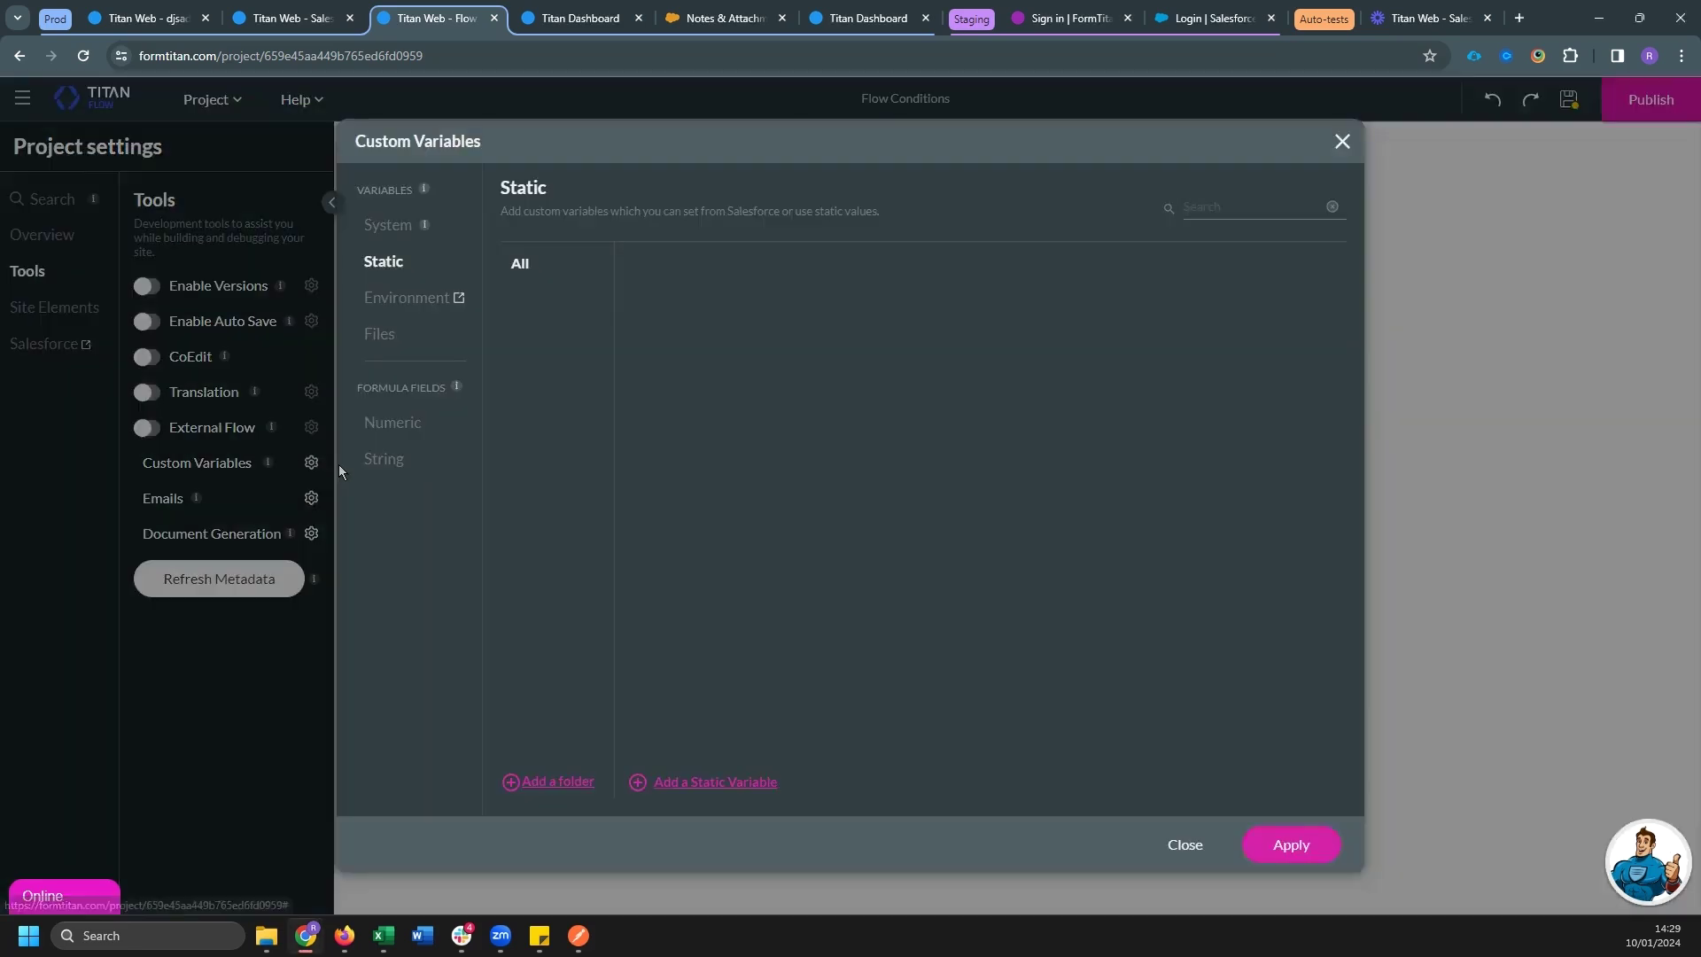
left_click(739, 784)
left_click(740, 784)
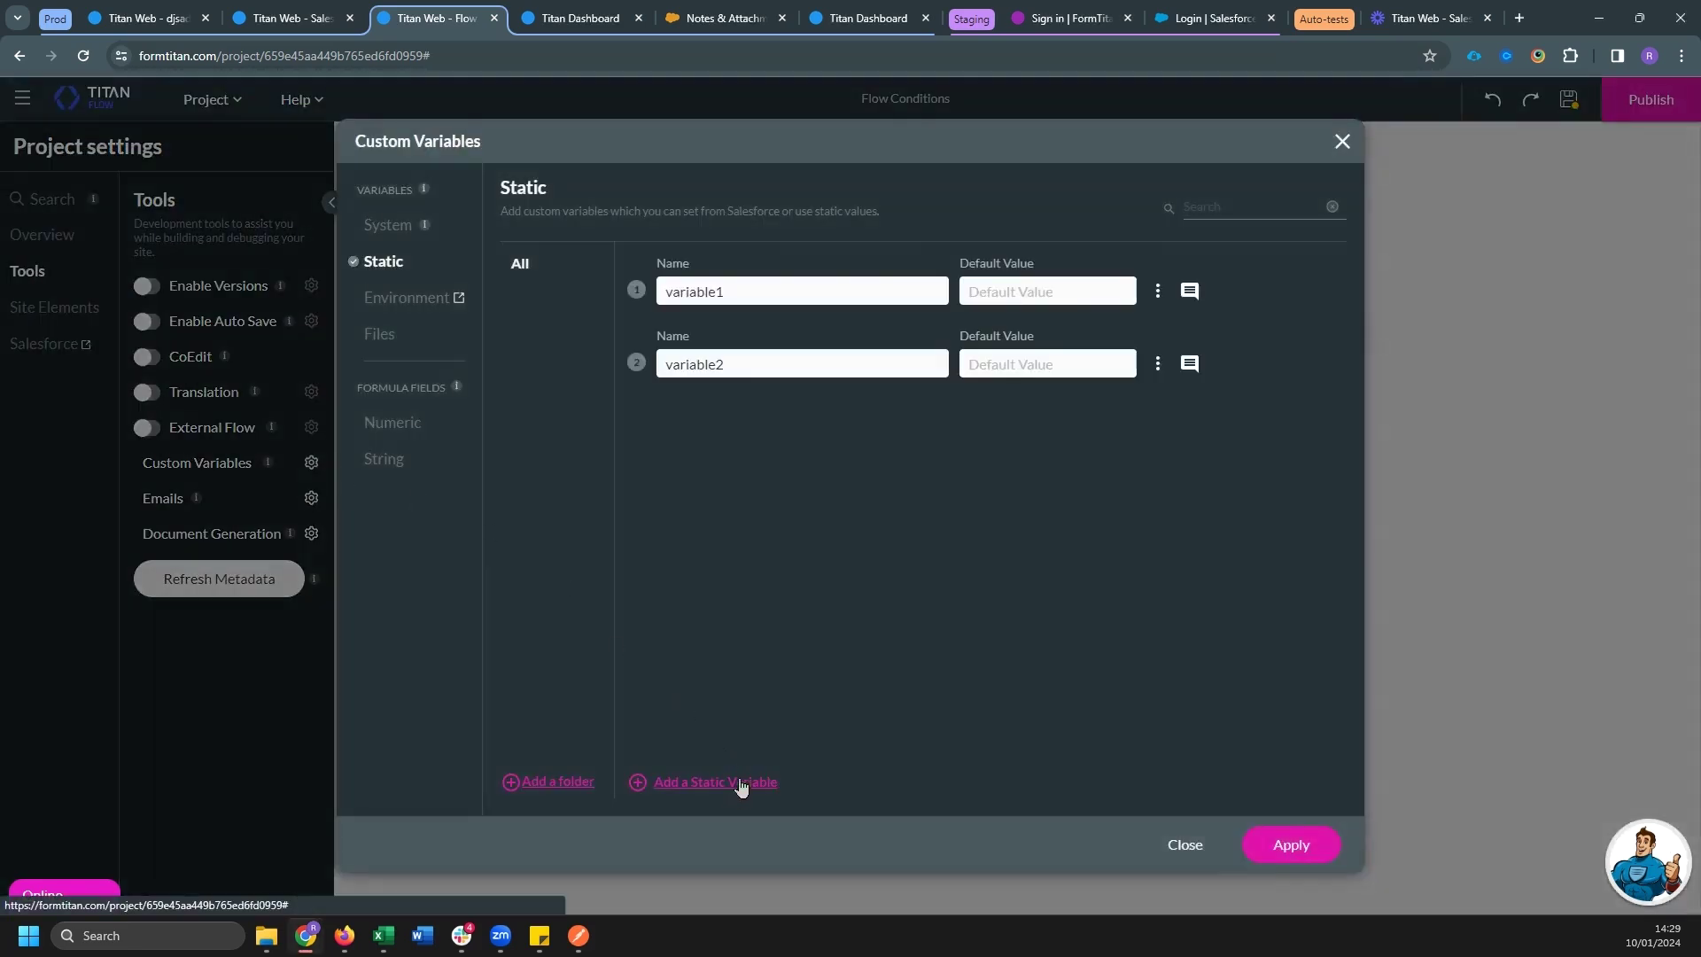
left_click_drag(747, 293, 579, 313)
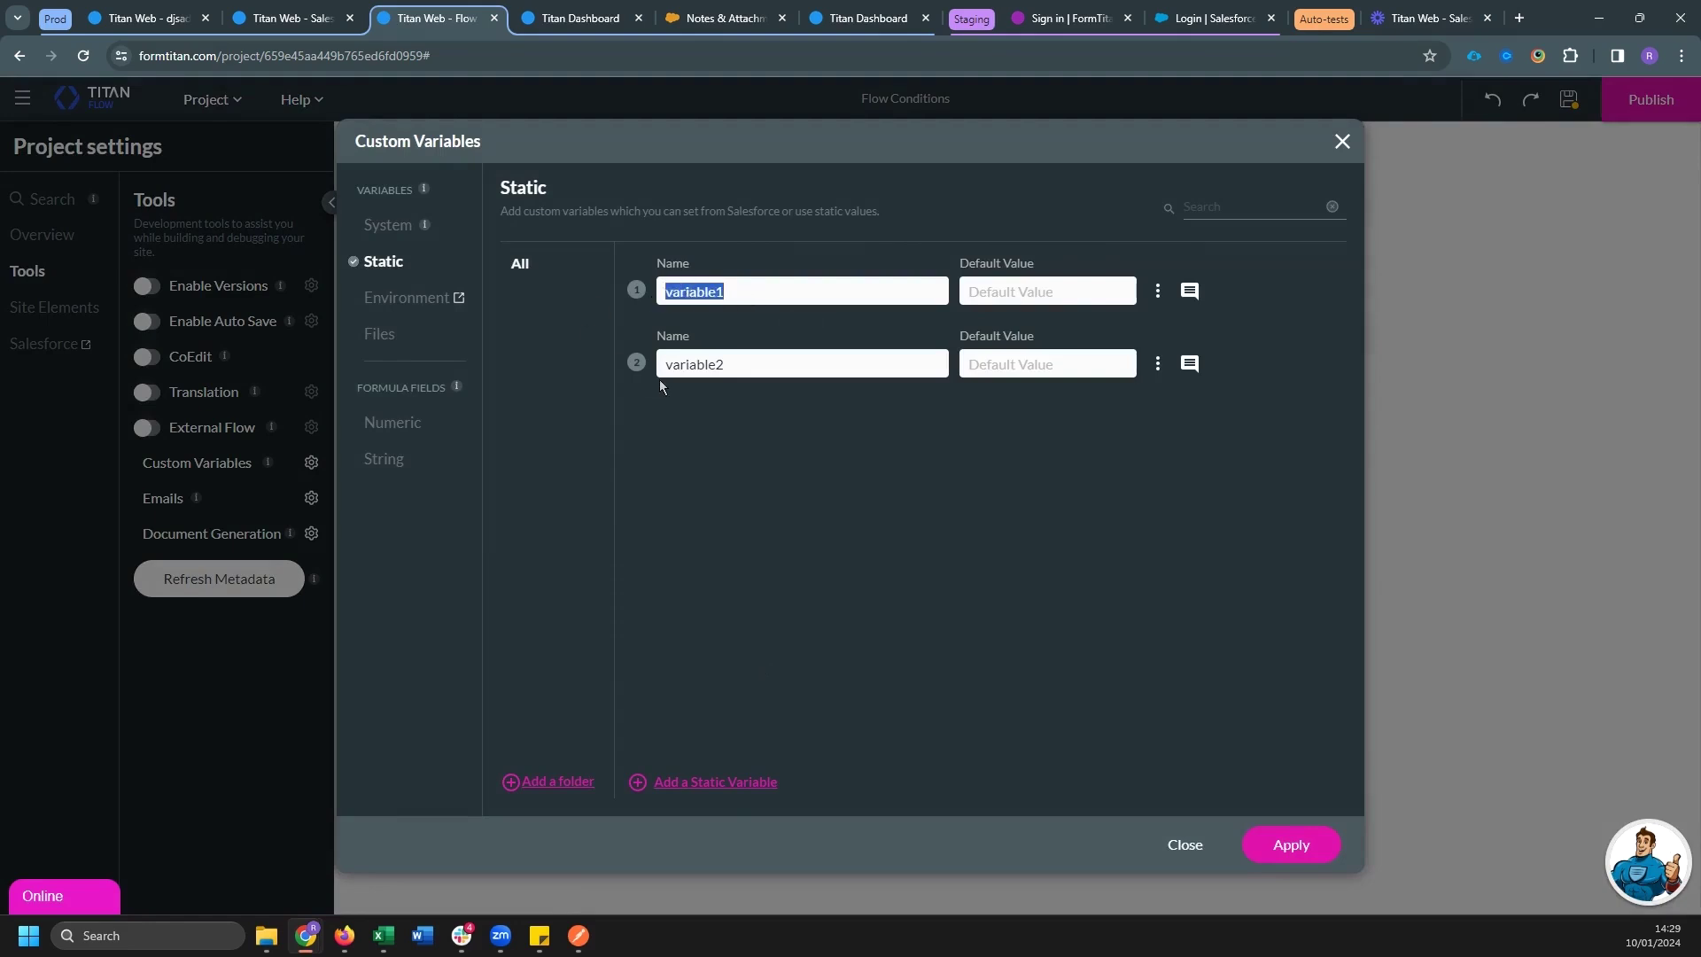
type("action_list")
left_click_drag(749, 364, 675, 390)
type("email_checkbox")
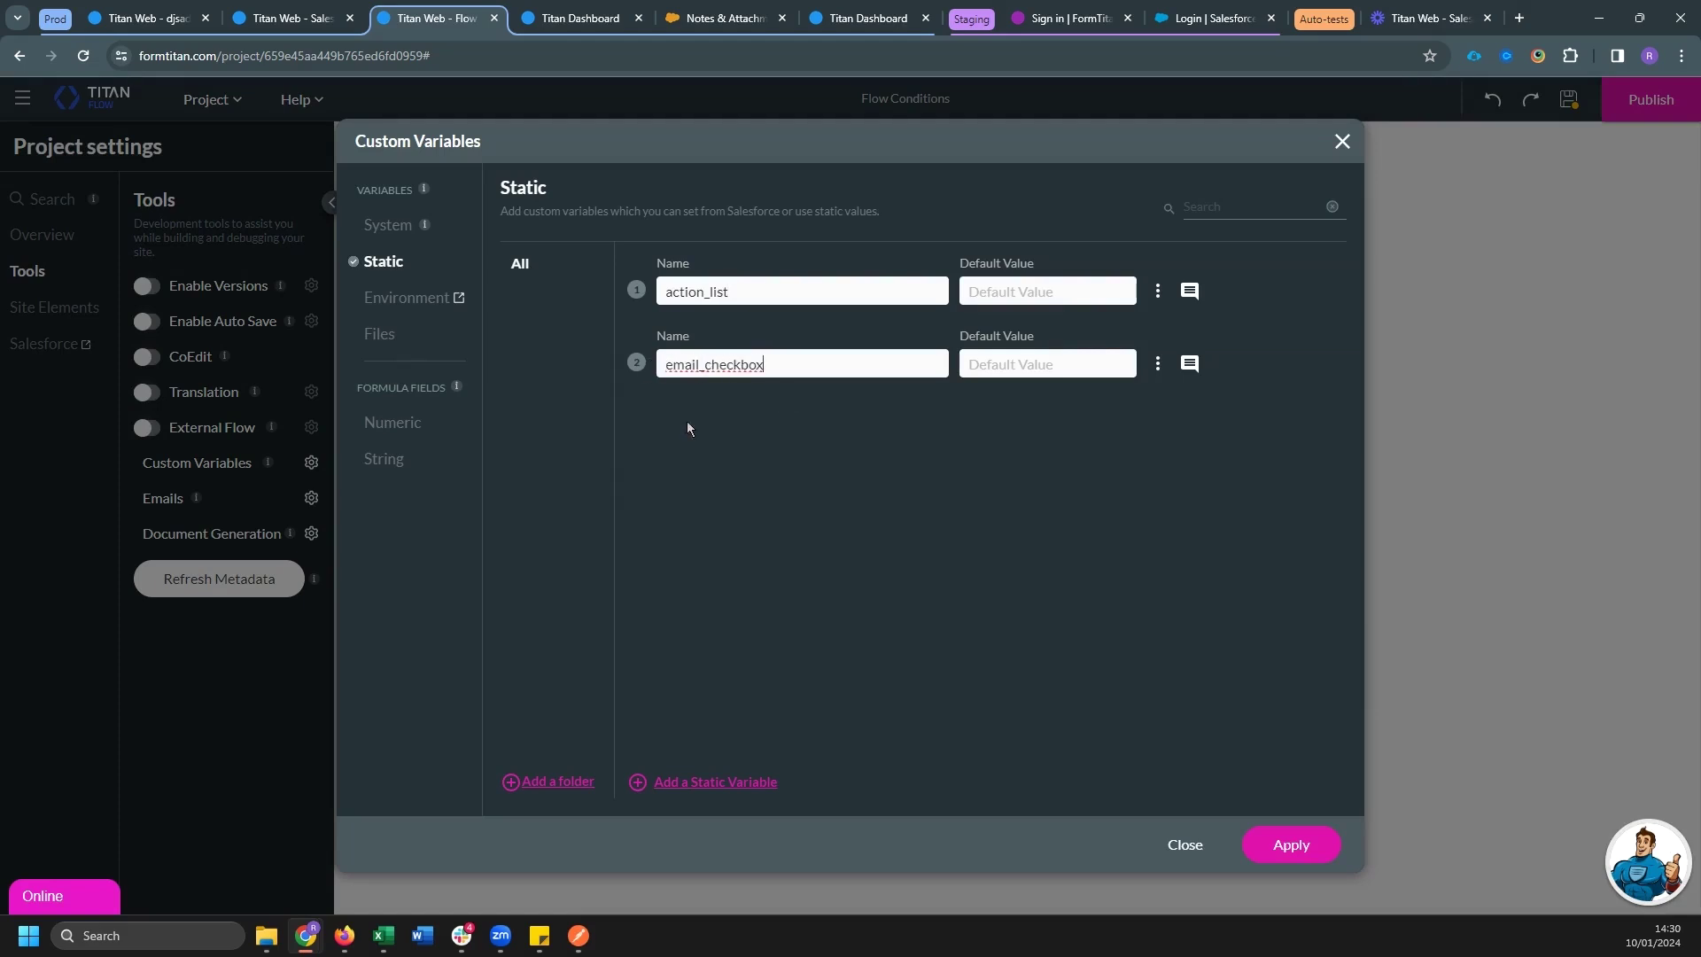
Add a Files variable named input_file and a second file variable for output
left_click(388, 345)
left_click(713, 783)
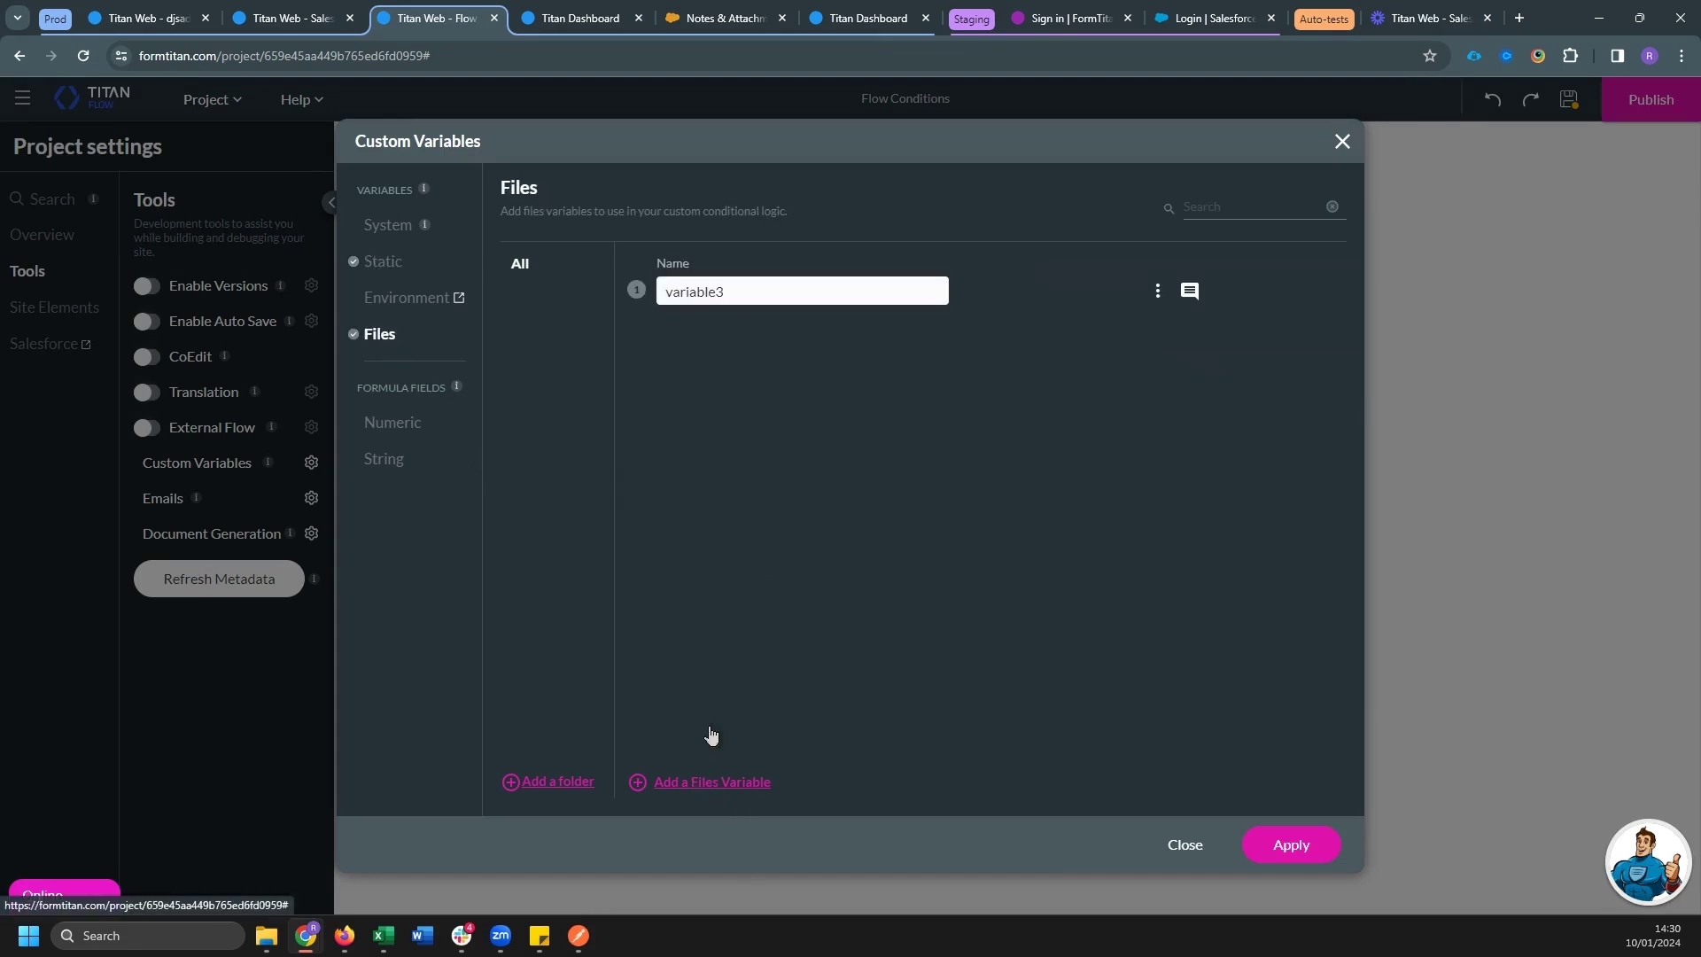
left_click(808, 293)
type("inpu")
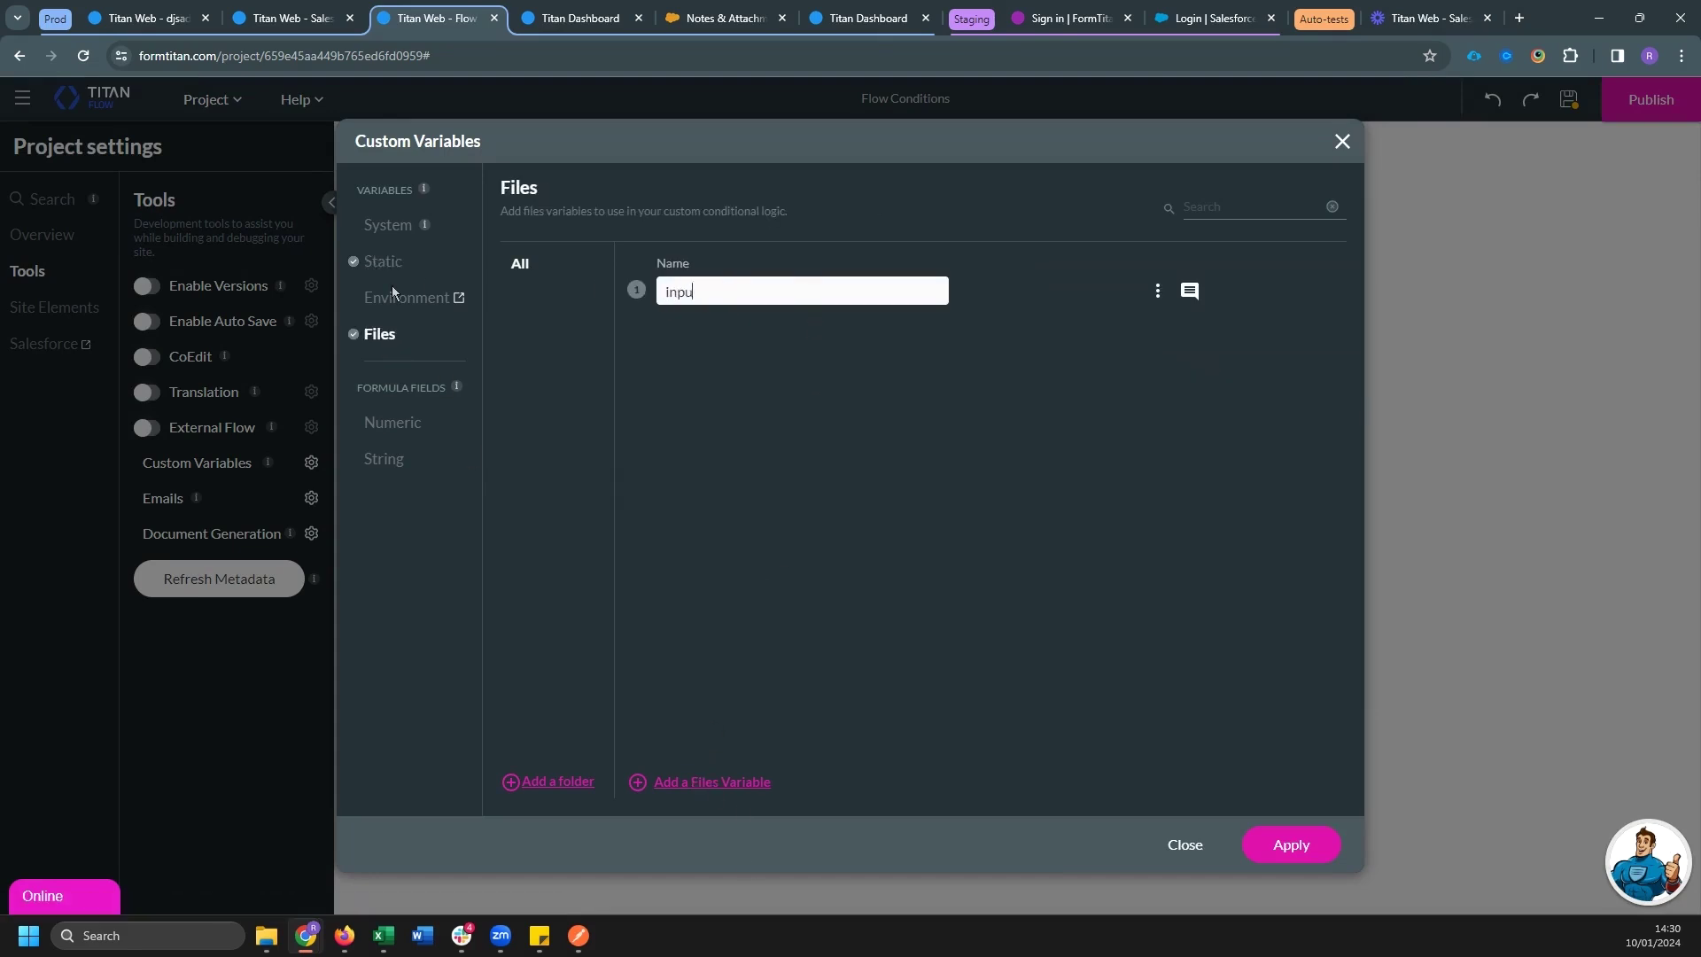
type("t_file")
left_click(712, 783)
left_click(801, 364)
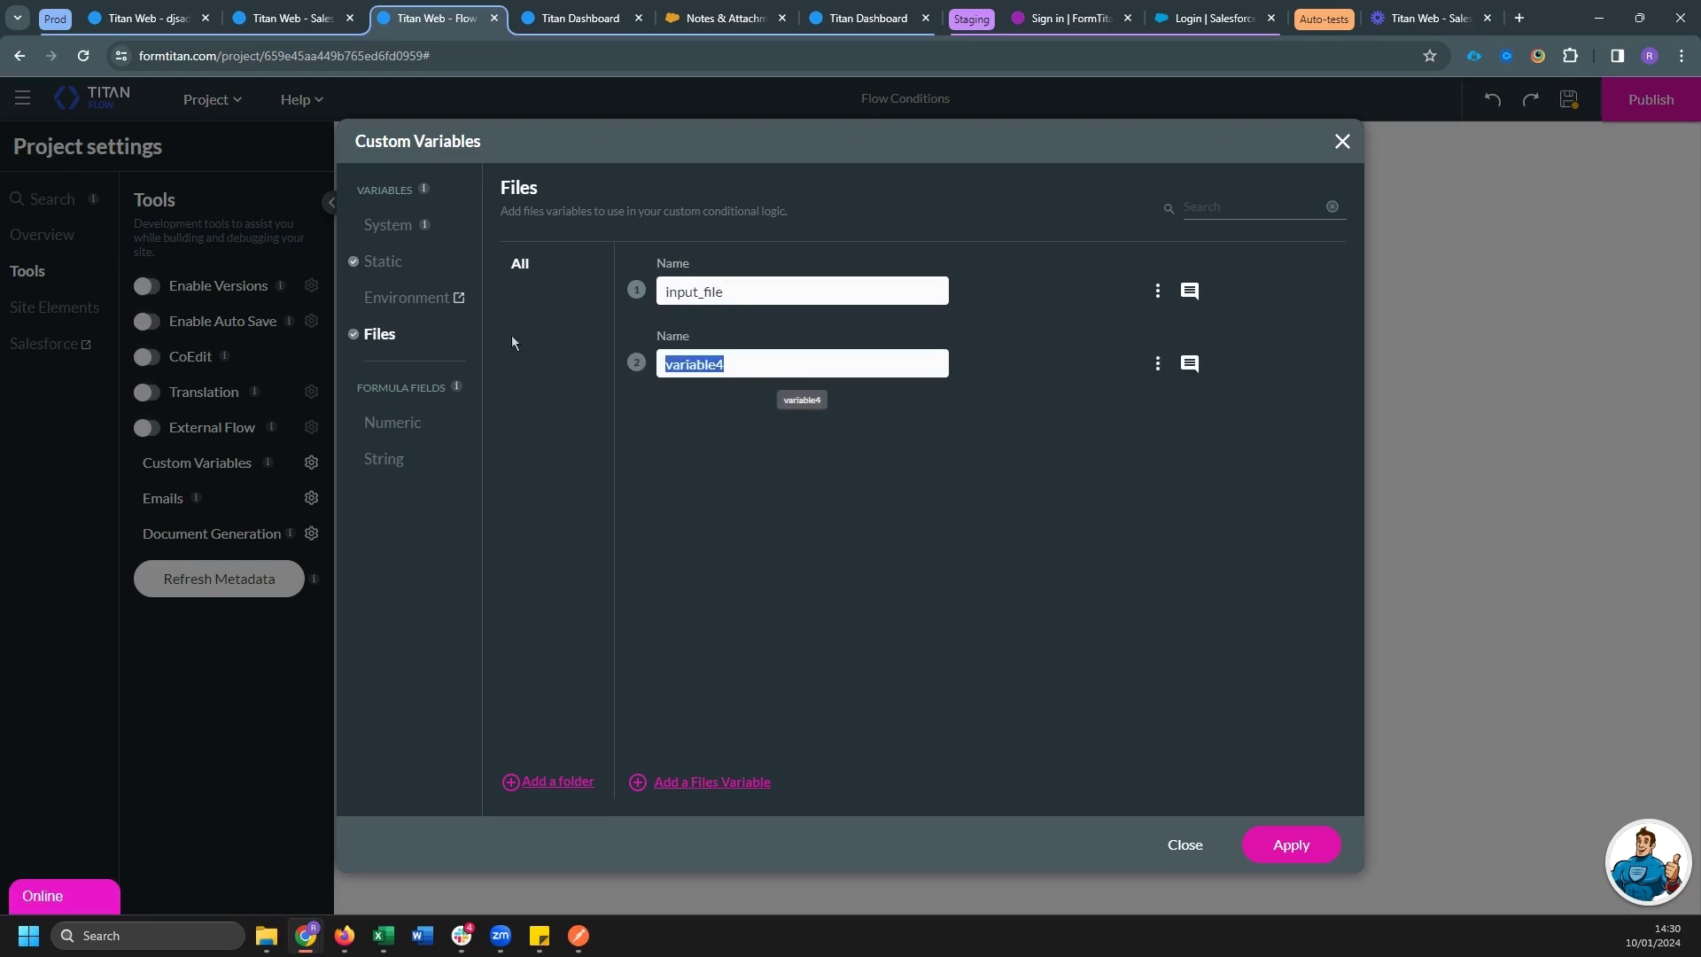
type("out")
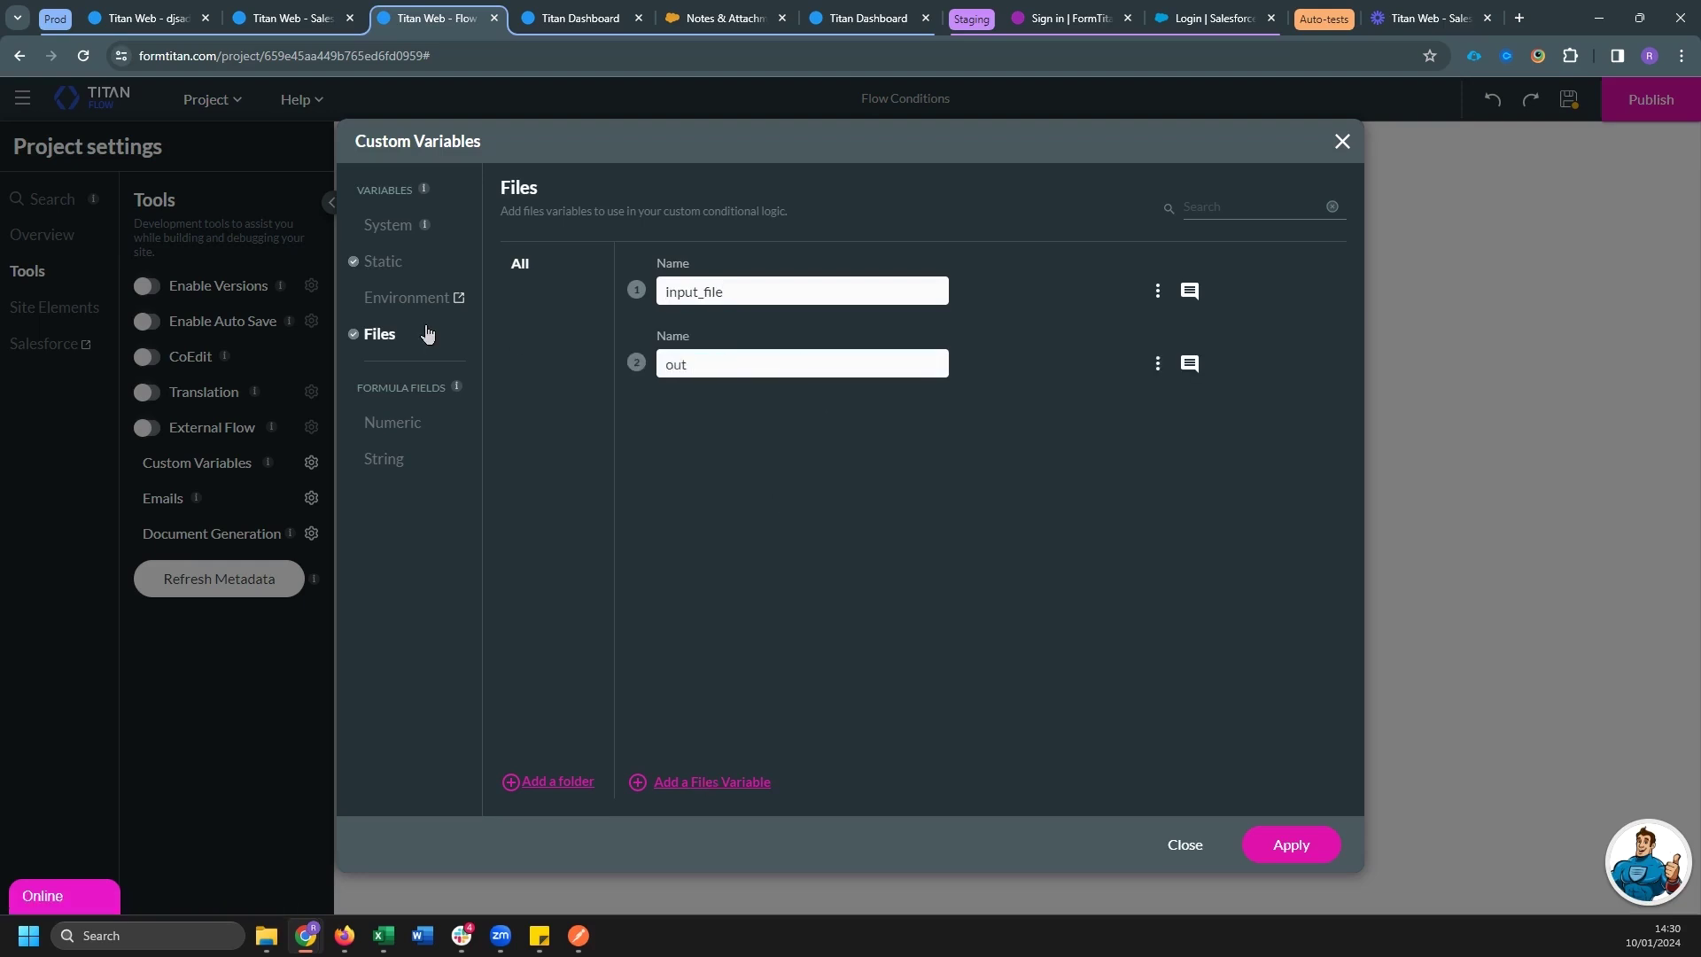
type("-_put")
Add a third file variable output2, correct the second one to output, and apply
left_click(699, 781)
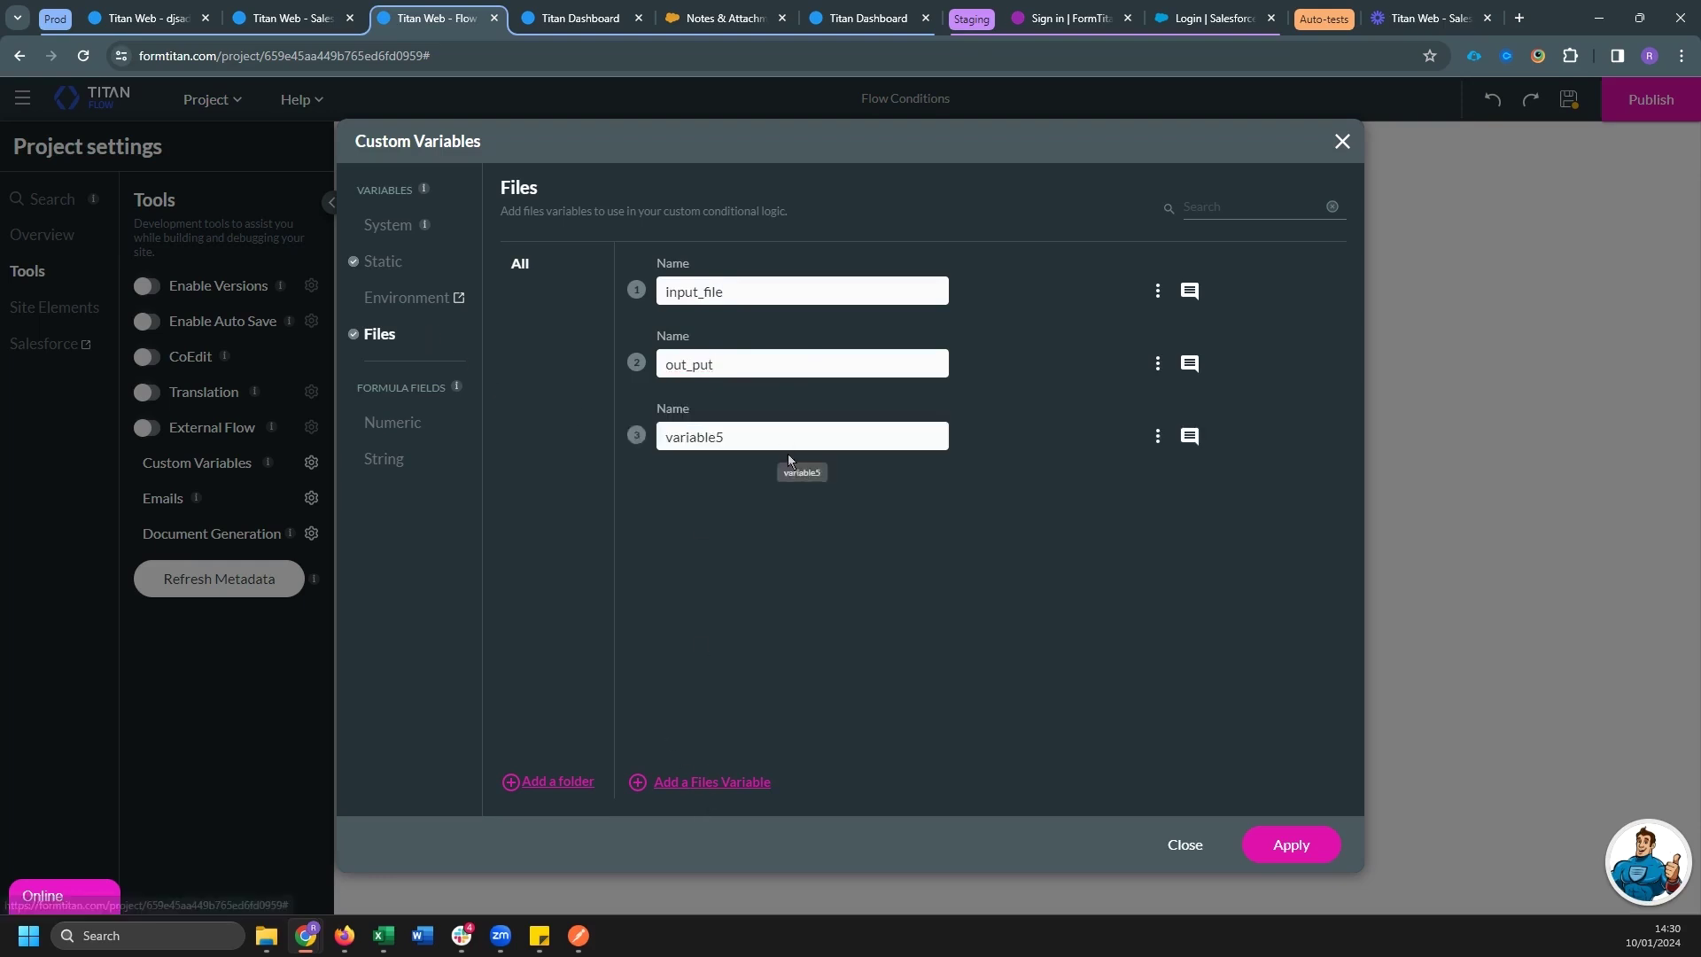
left_click_drag(786, 463, 434, 438)
left_click(692, 365)
key("BackSpace")
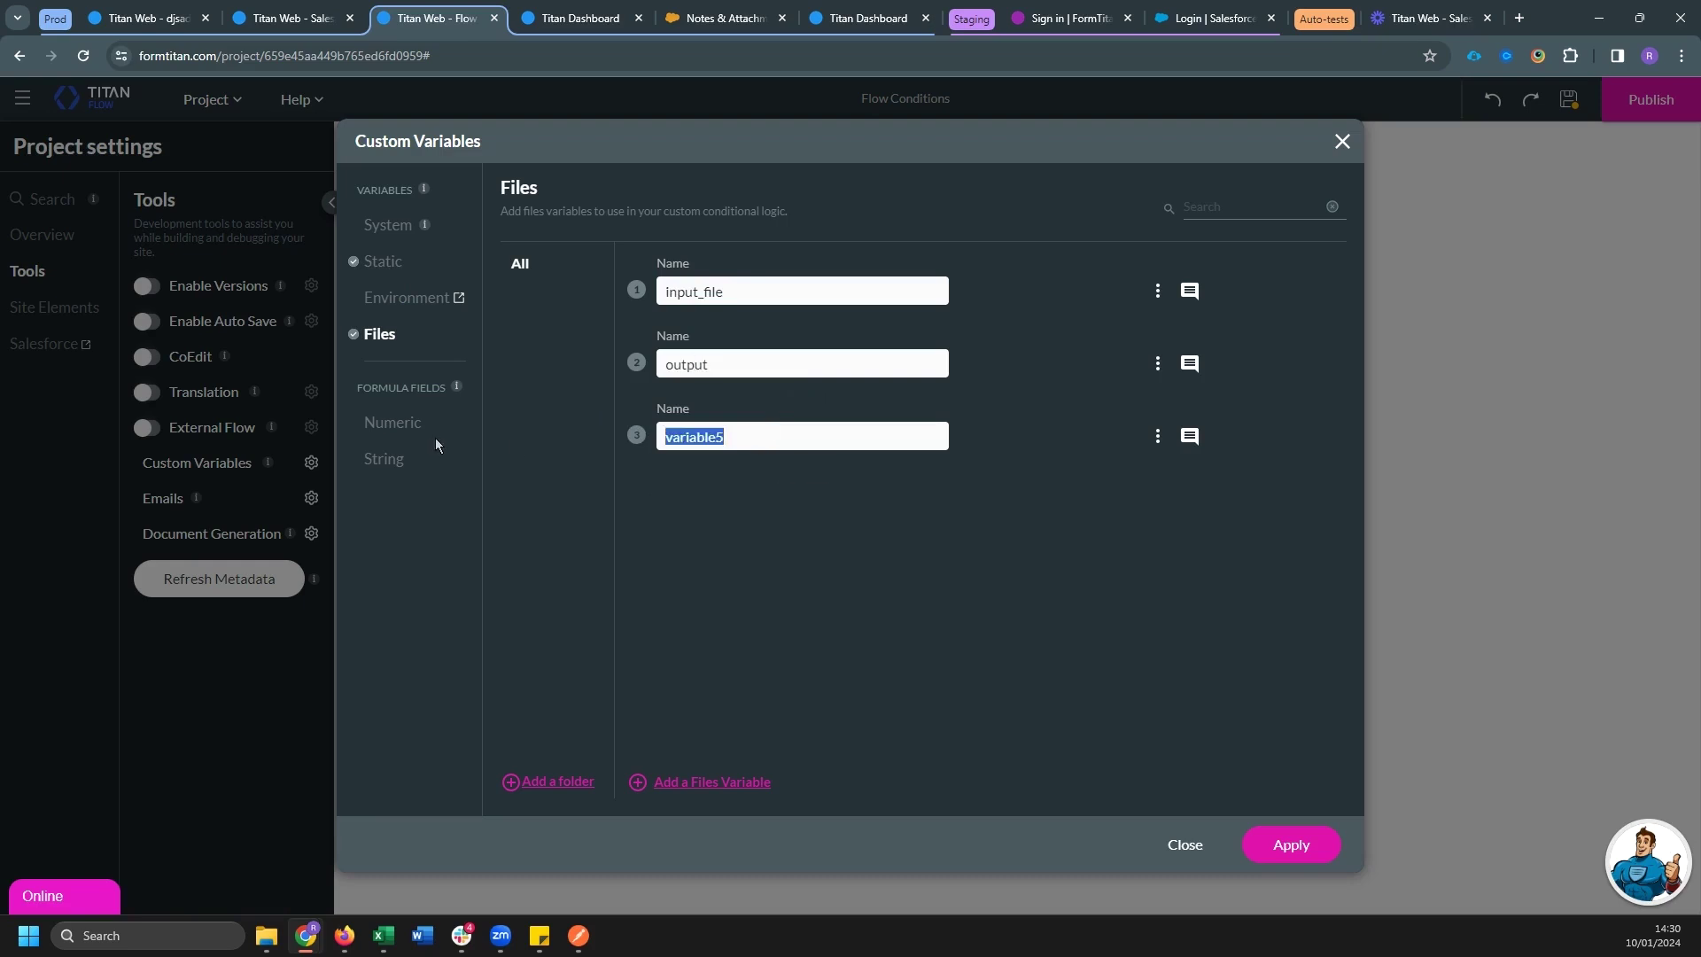
type("output2")
left_click(1293, 846)
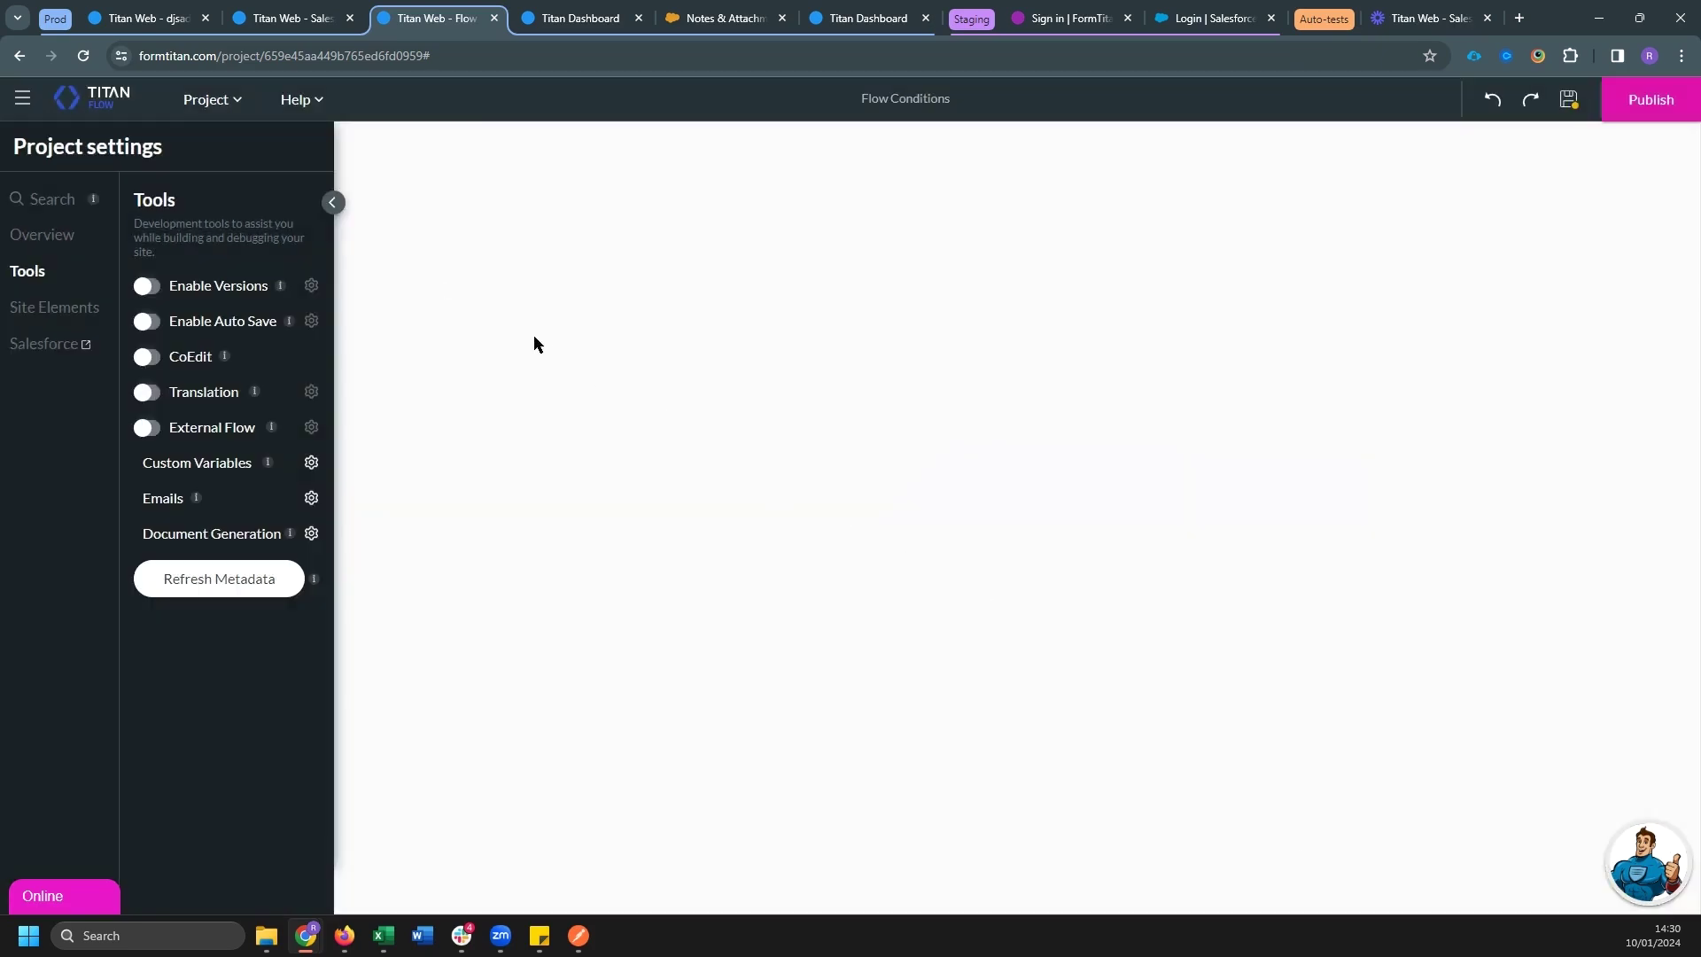
Move the Any start node and add a Condition node after it
left_click(332, 203)
left_click(188, 236)
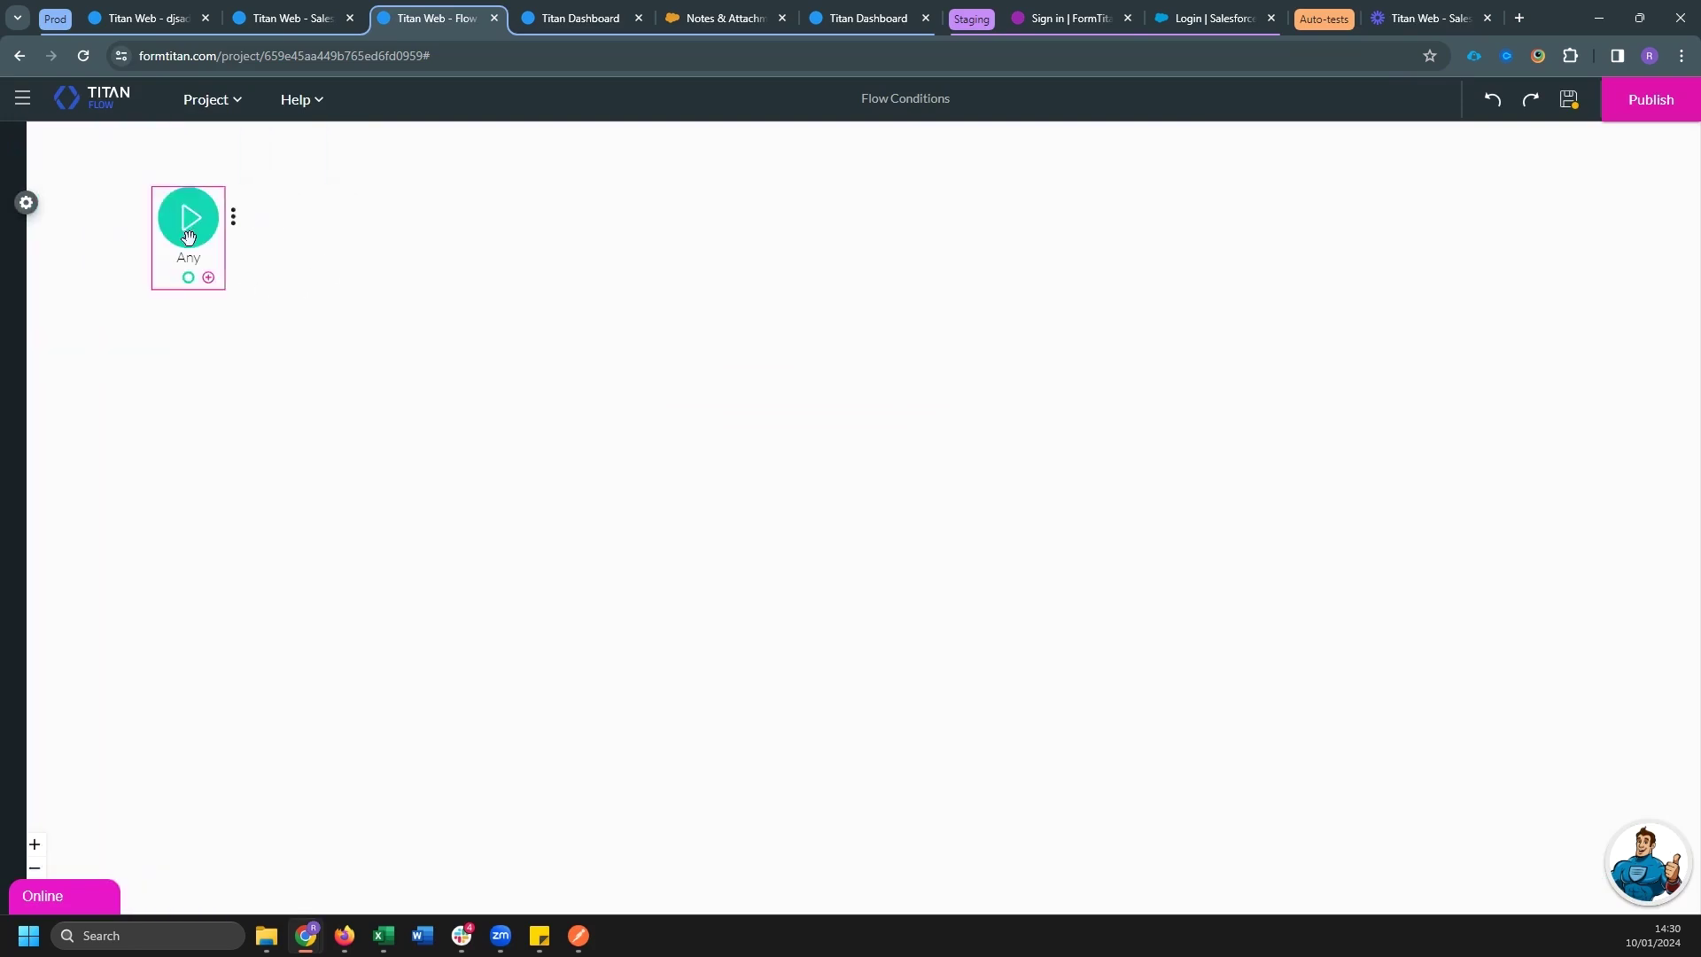
left_click_drag(188, 236, 319, 277)
left_click(337, 319)
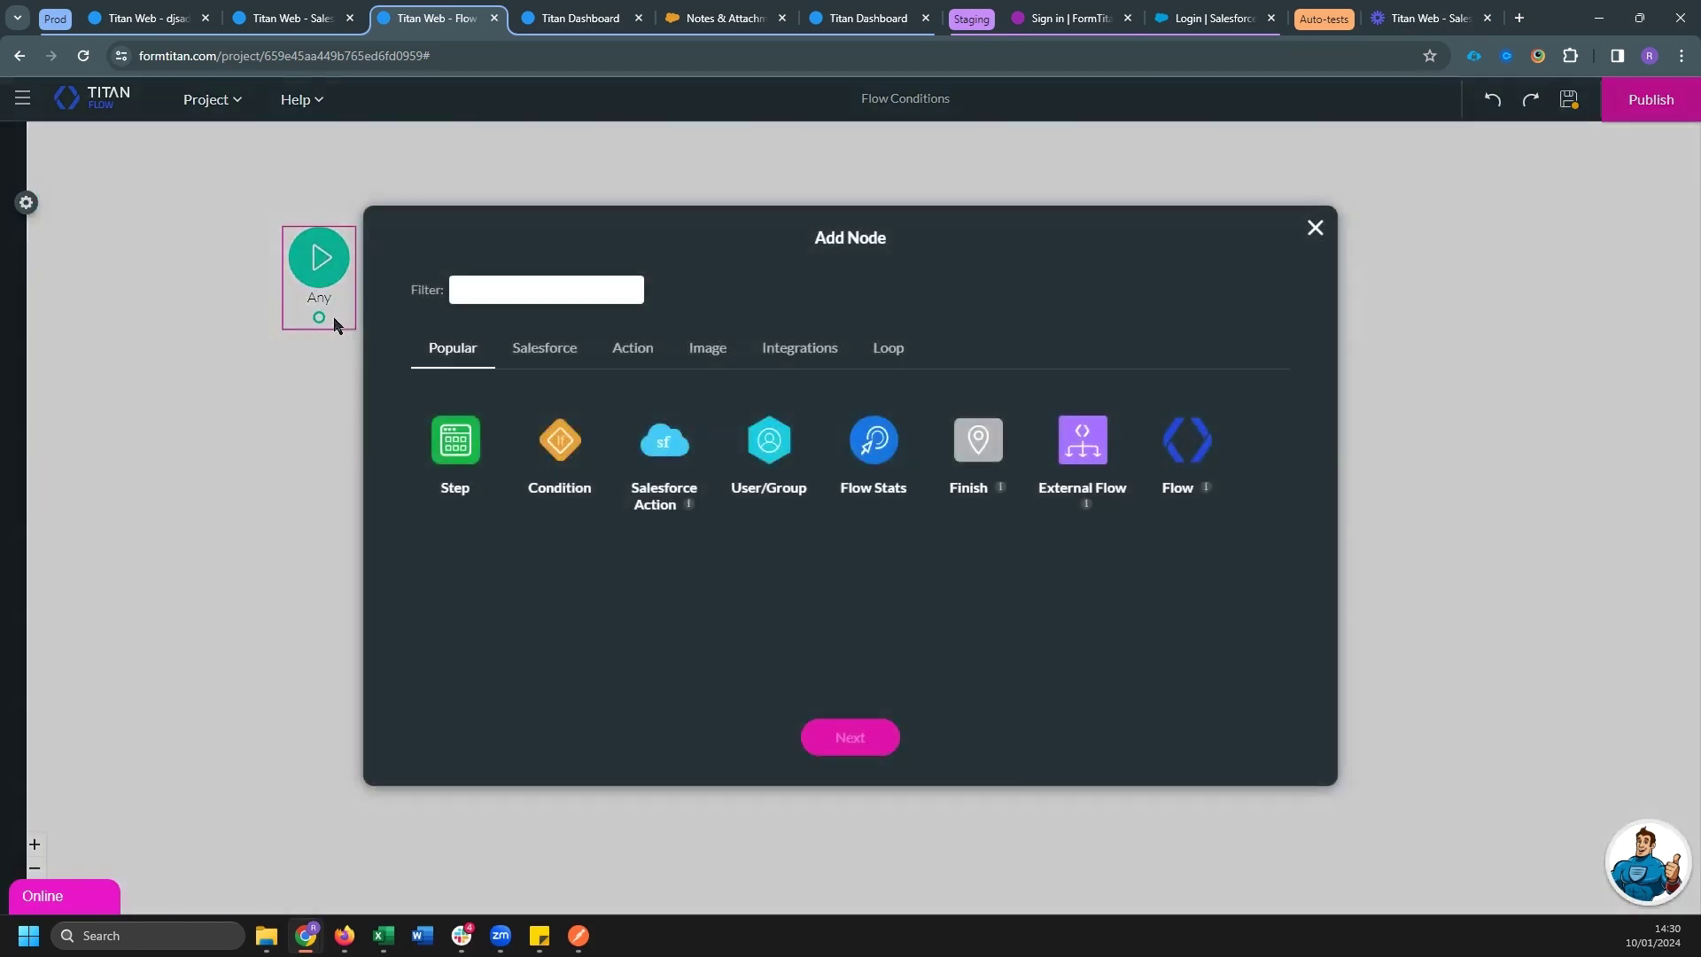
double_click(567, 442)
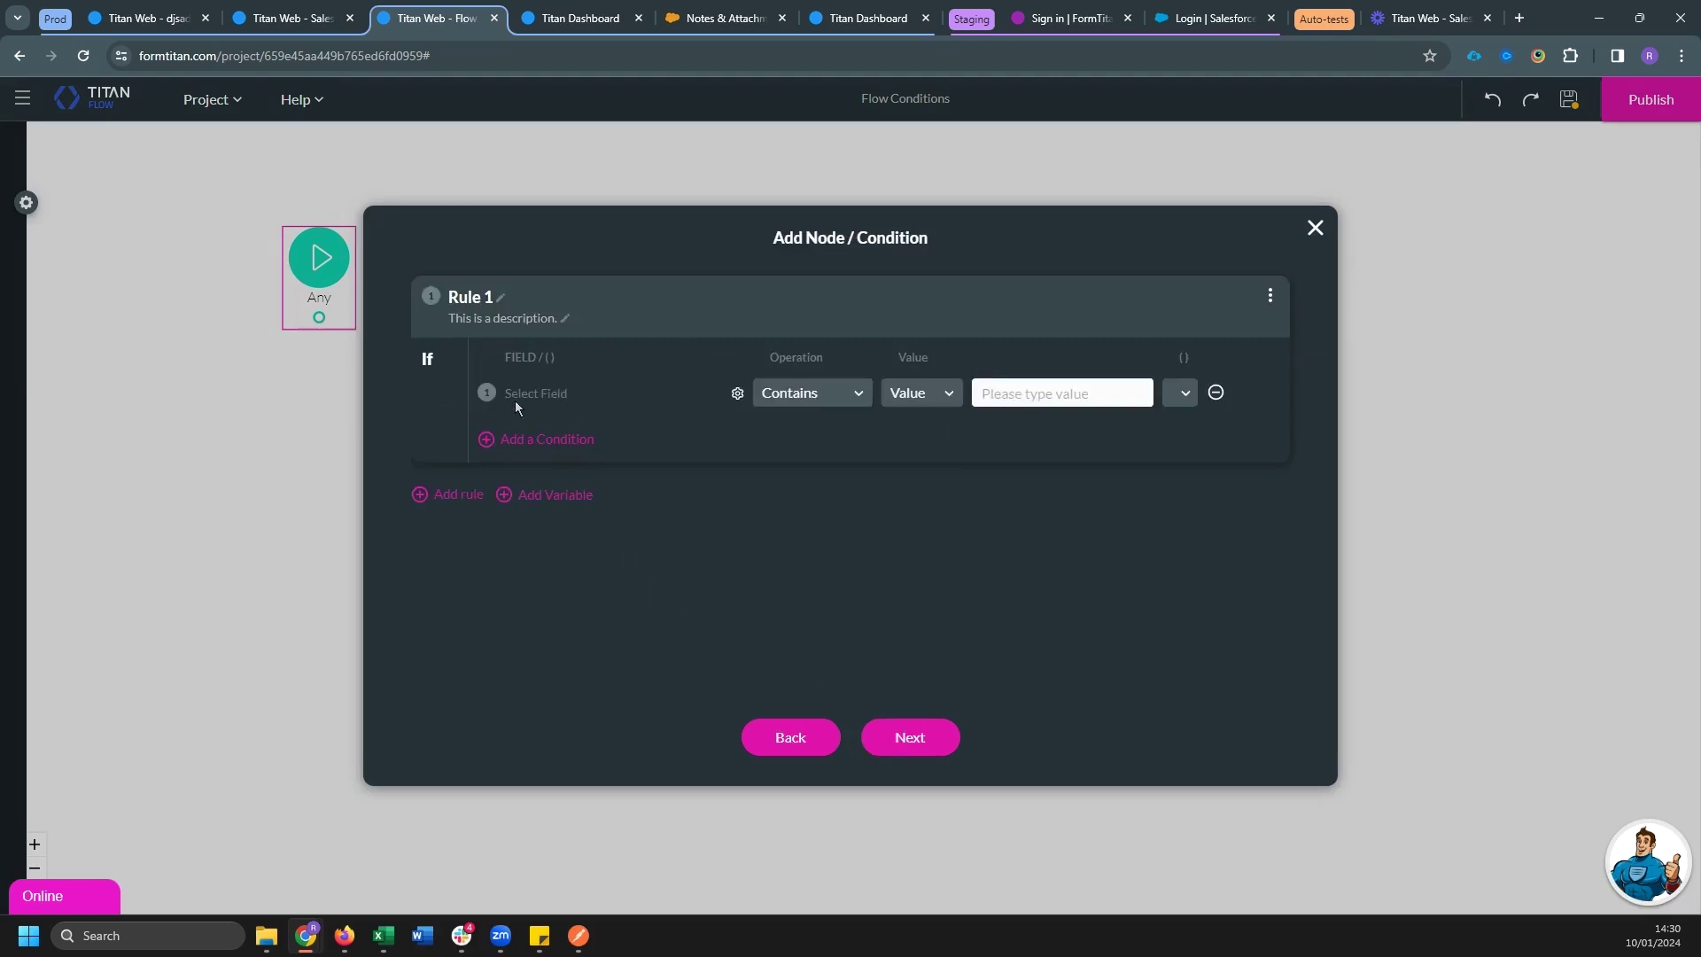
Set Rule 1's first condition to Params action_list Contains Resize
left_click(737, 394)
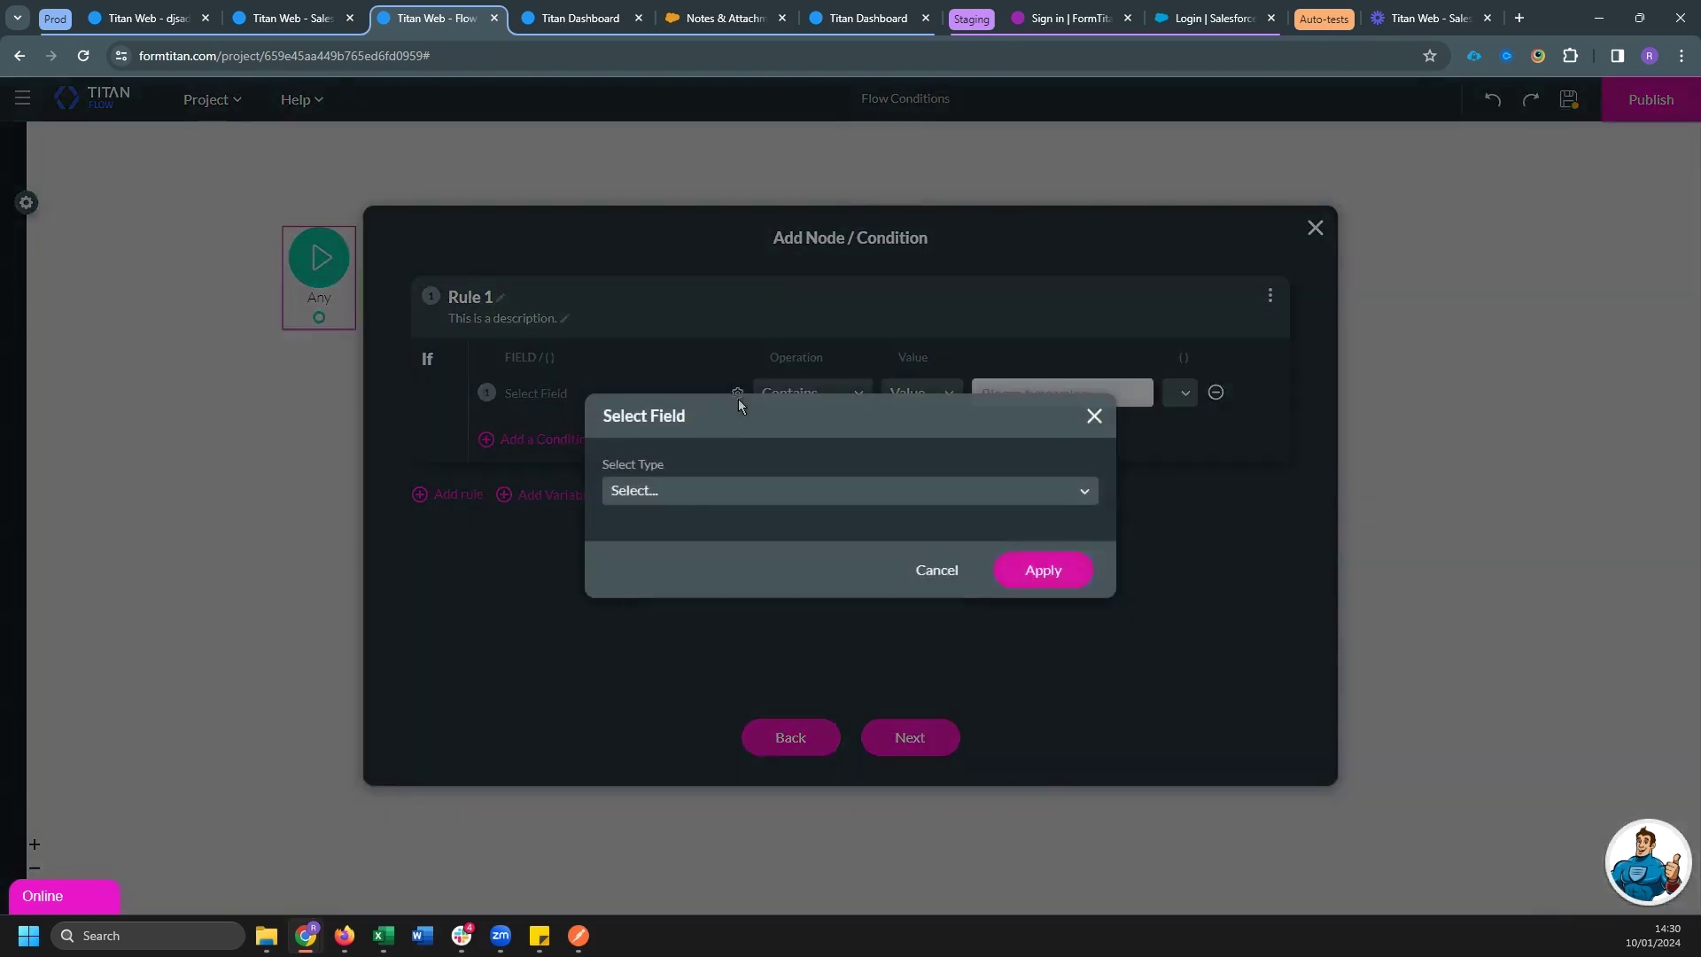
left_click(700, 488)
left_click(677, 563)
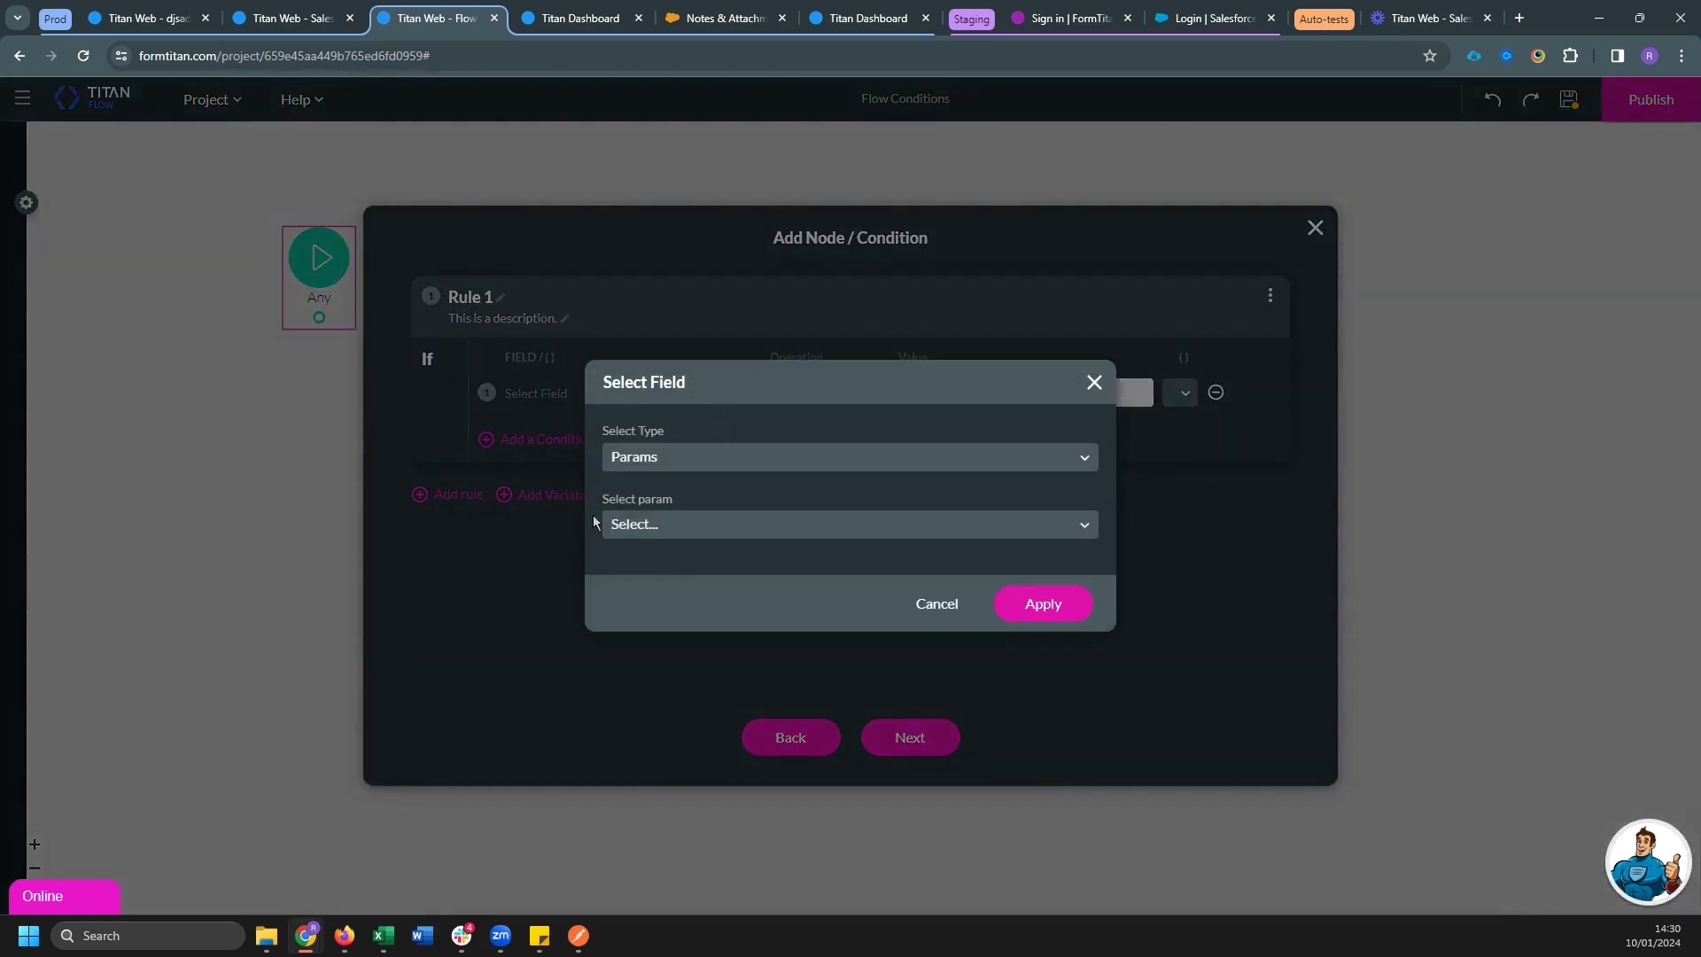
left_click(643, 526)
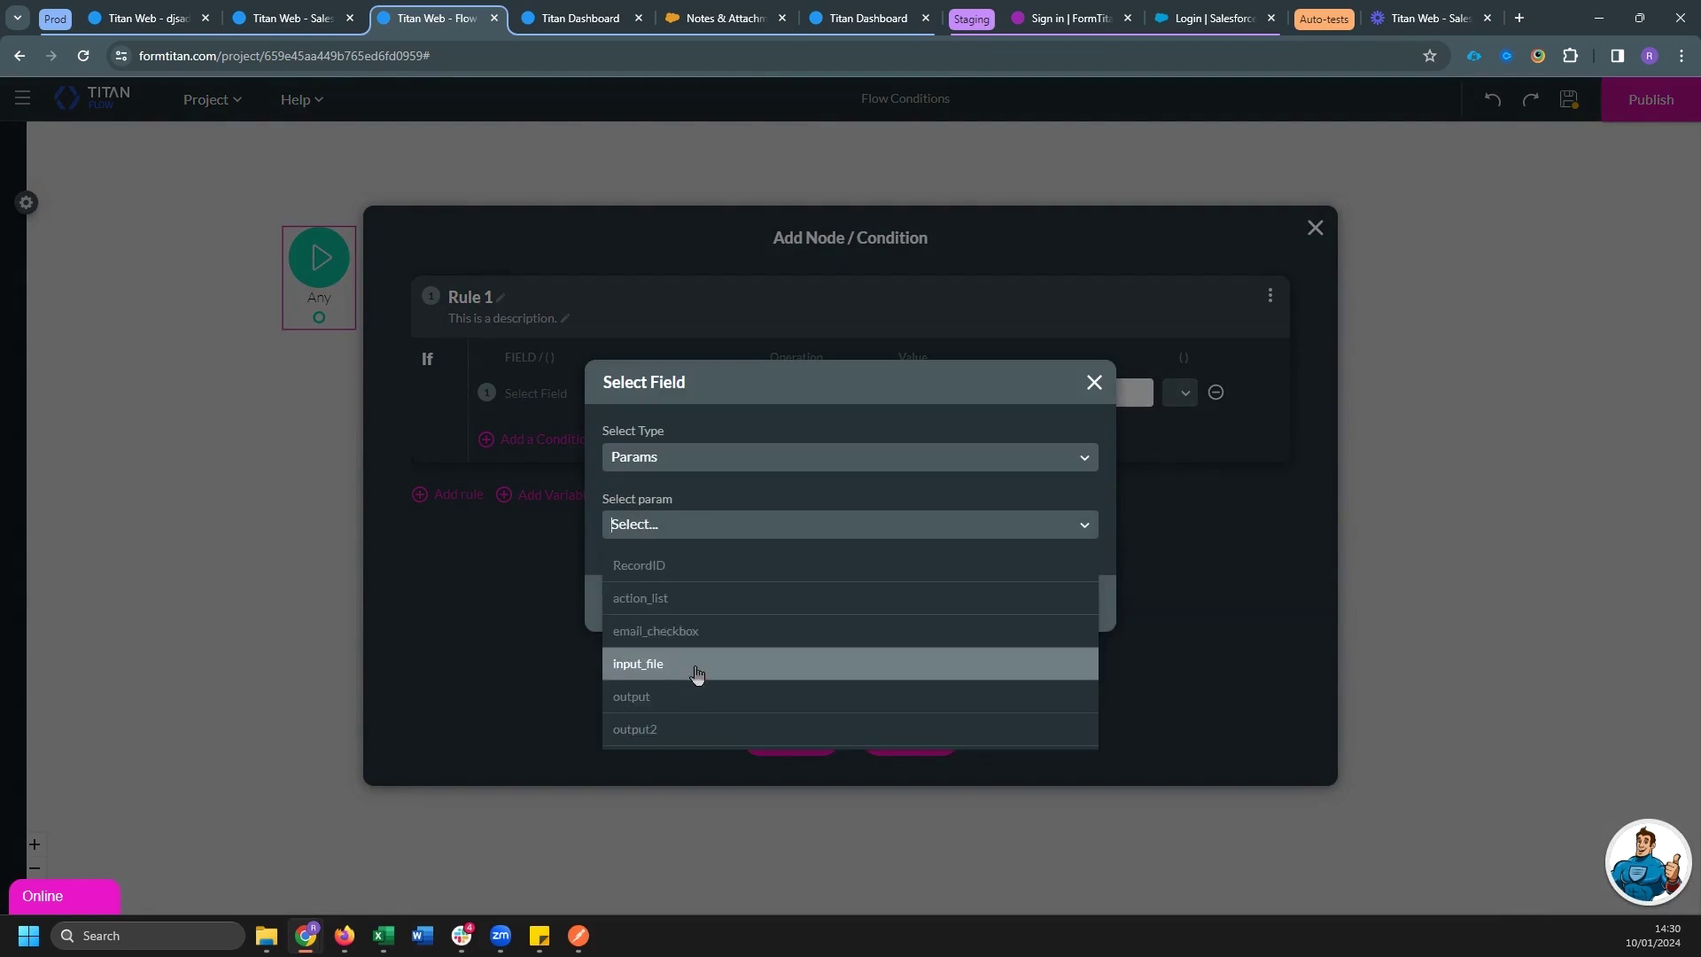
left_click(664, 602)
left_click(1027, 605)
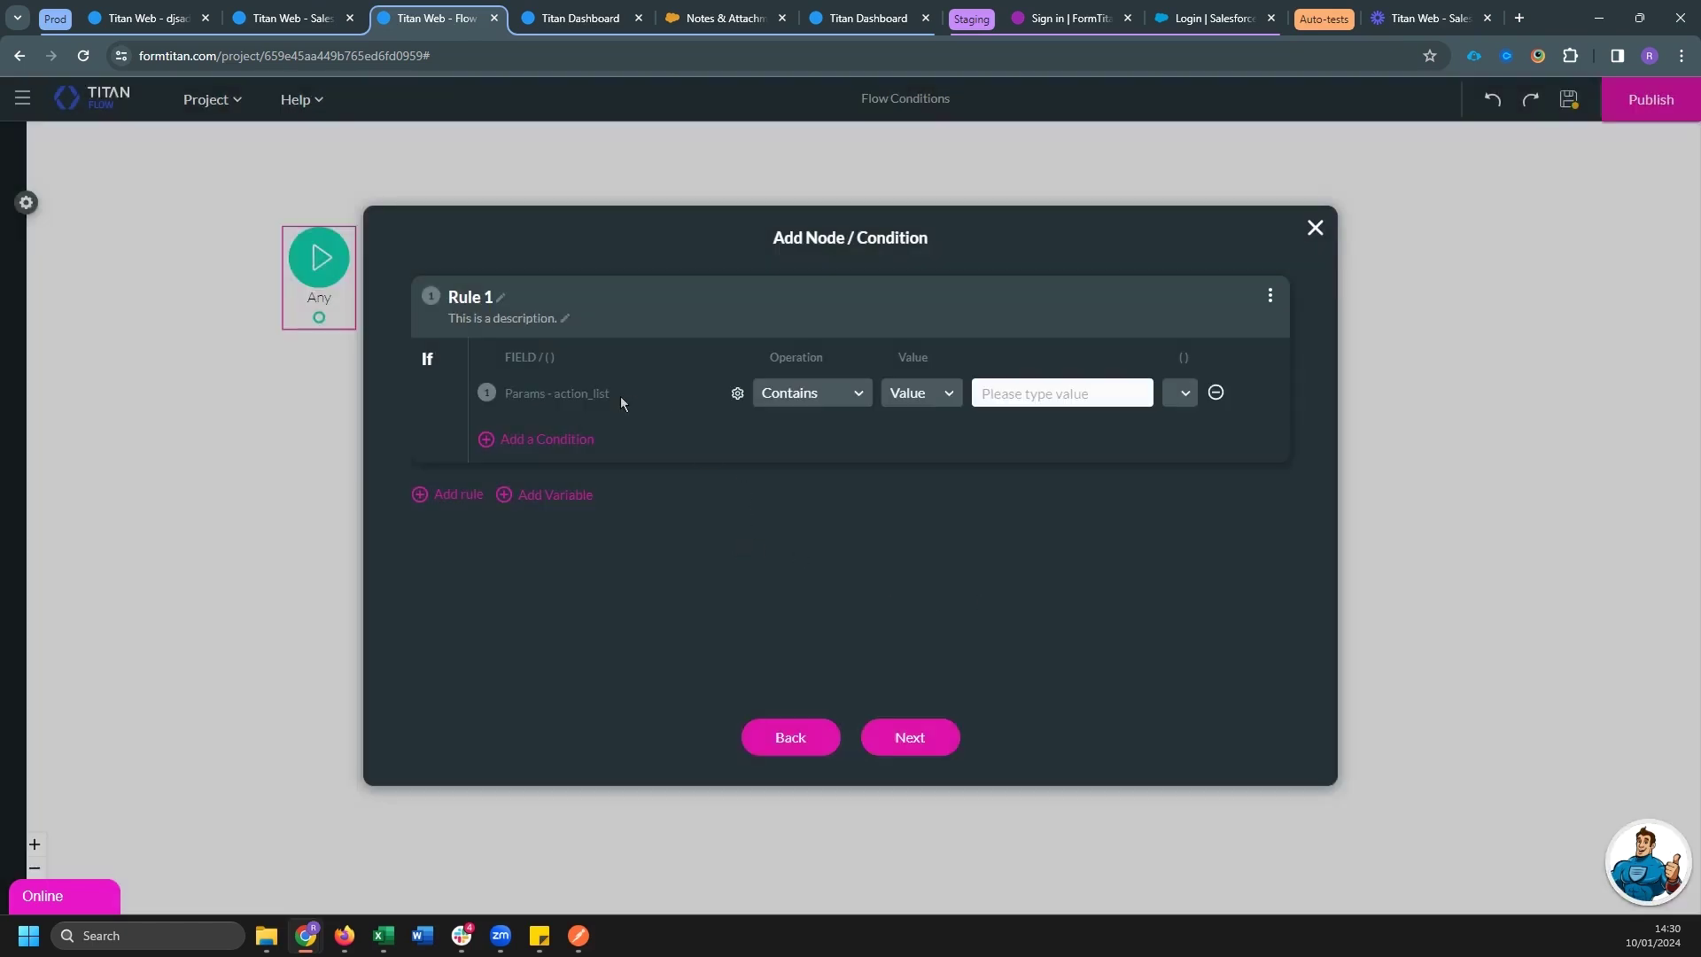
left_click(1003, 404)
type("Resize")
Add condition Params input_file Contains Watermark and rename the rule 'Resize & Watermark'
left_click(560, 441)
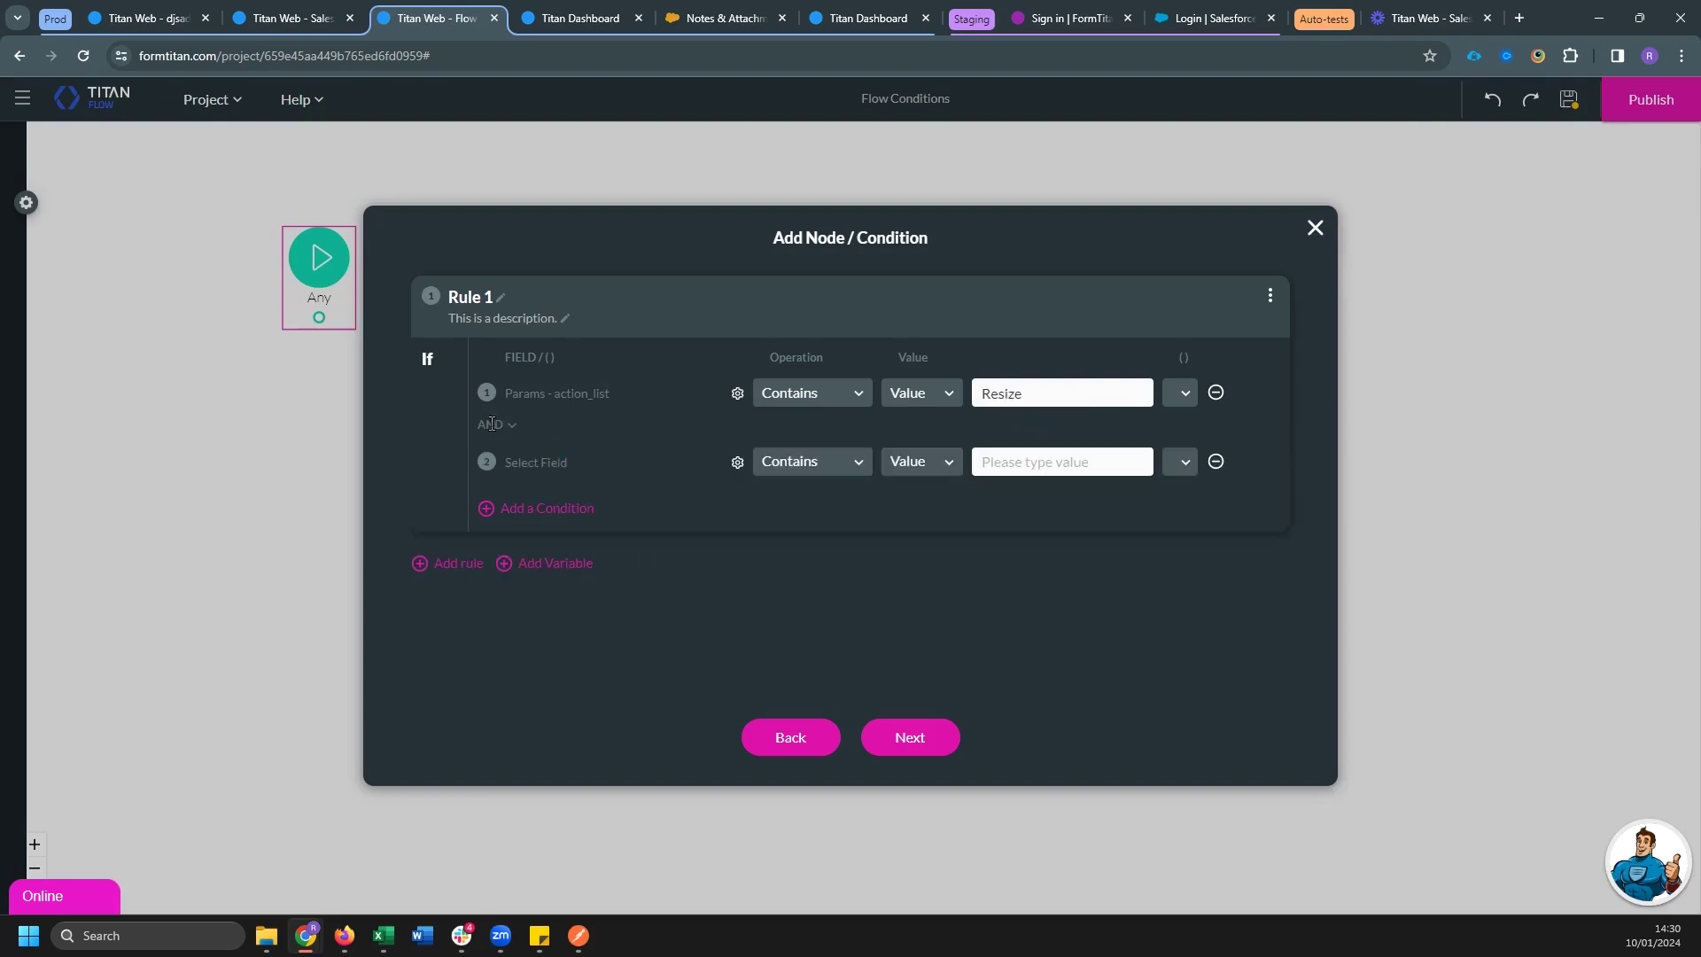
left_click(737, 463)
left_click(726, 489)
left_click(707, 558)
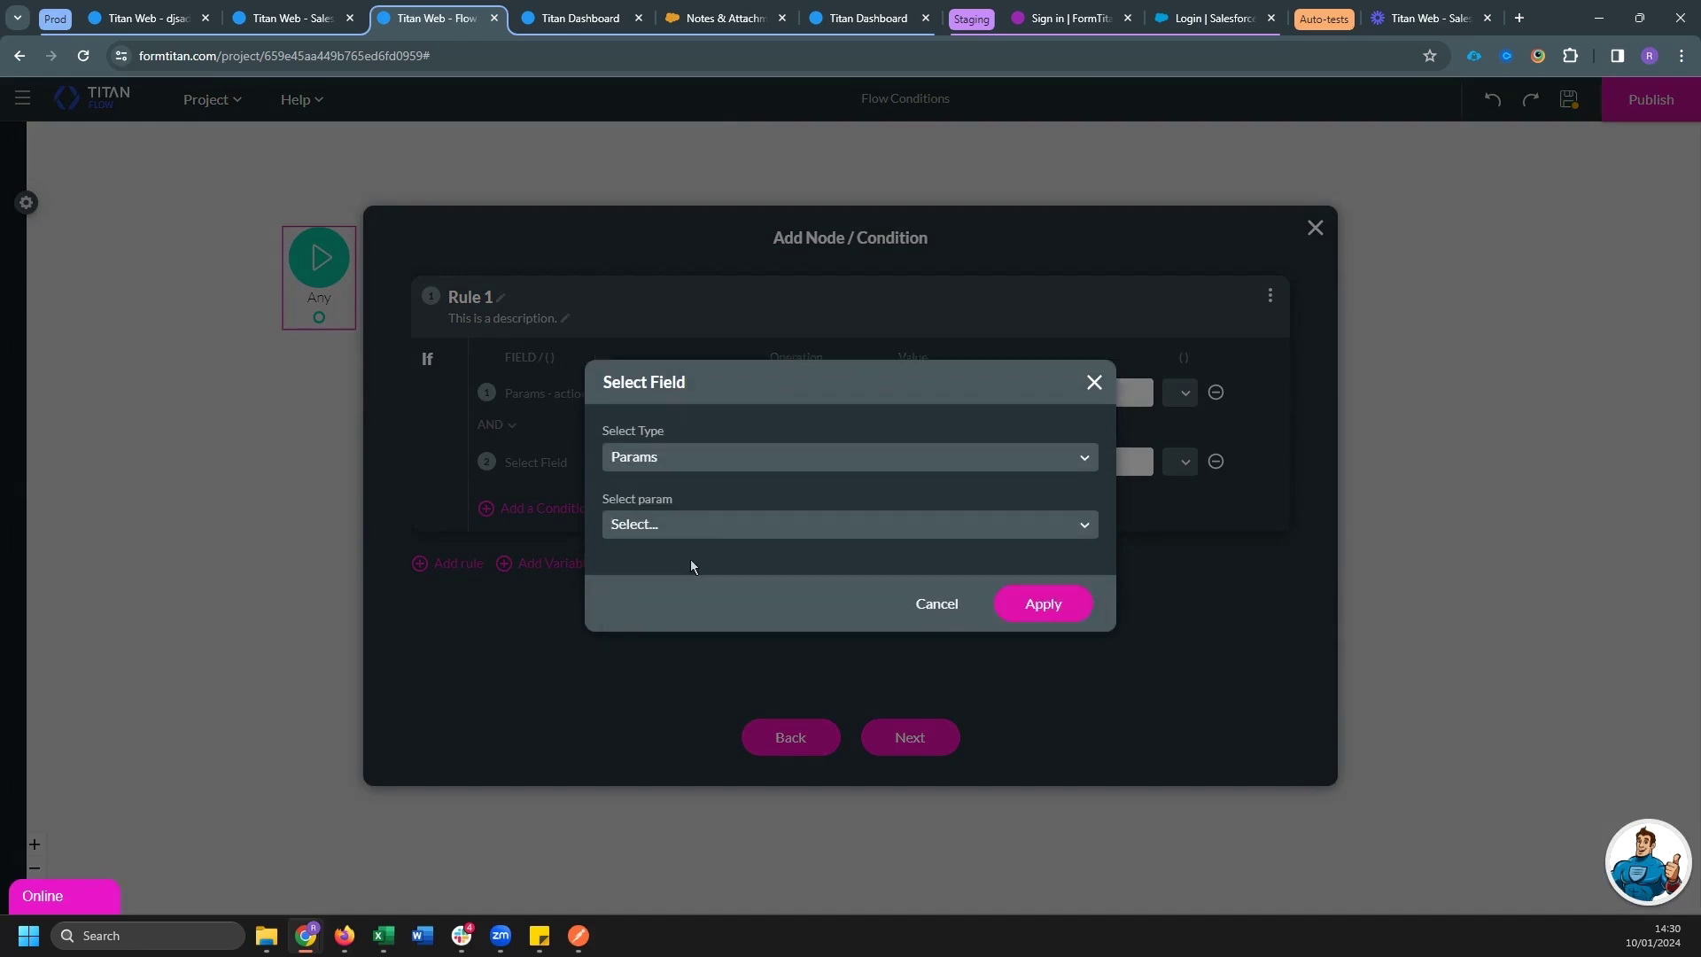
left_click(693, 533)
left_click(708, 671)
left_click(1032, 611)
left_click(1038, 461)
type("Water")
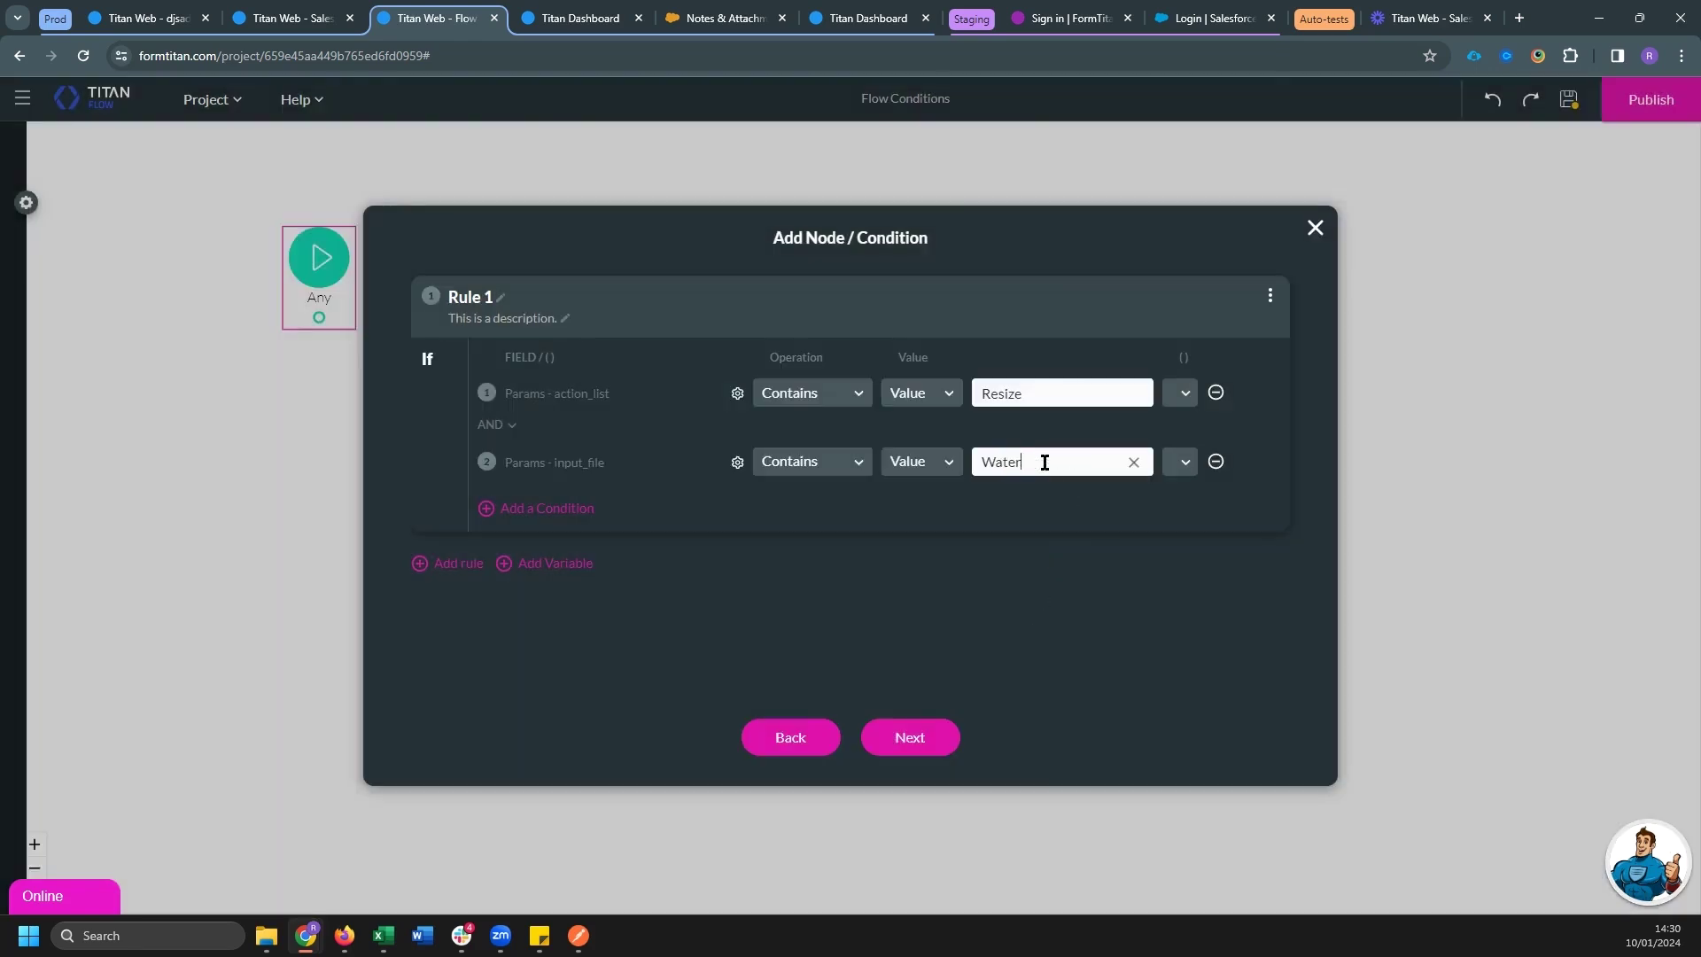
type("mark")
left_click(475, 300)
type("Resize & Watermark")
left_click(452, 565)
Name Rule 2 'Resize' and set its field to Params action_list
scroll(491, 505, "down", 1)
left_click(496, 483)
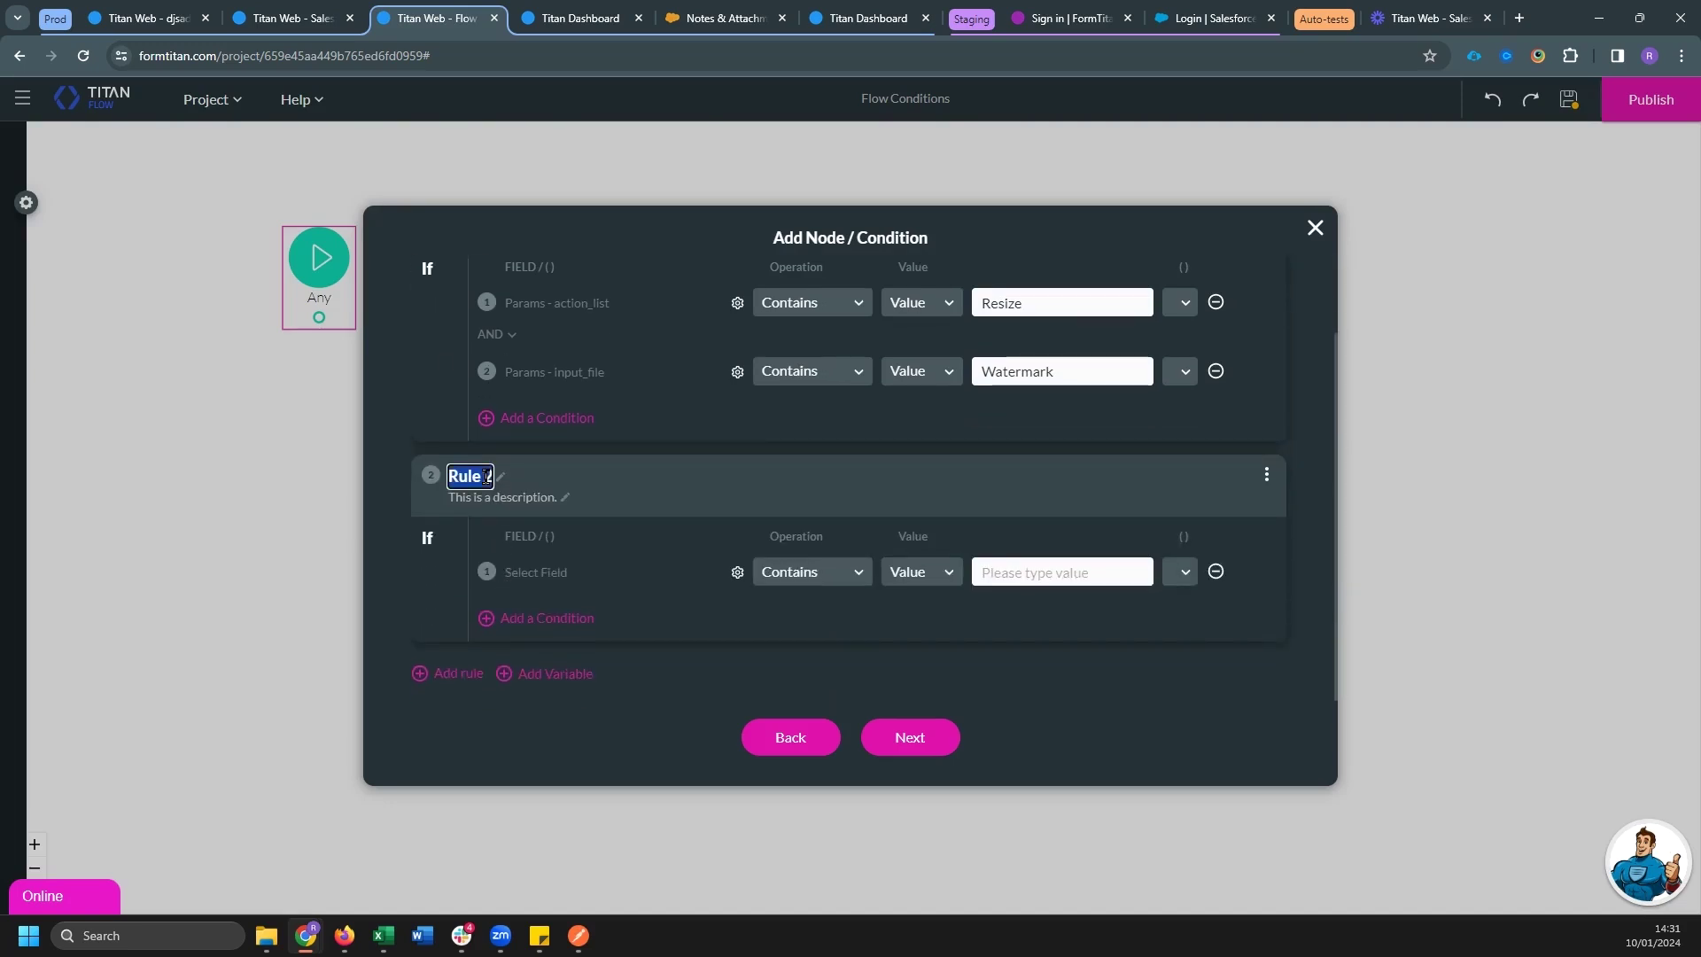
type("Resize")
left_click(855, 574)
left_click(738, 572)
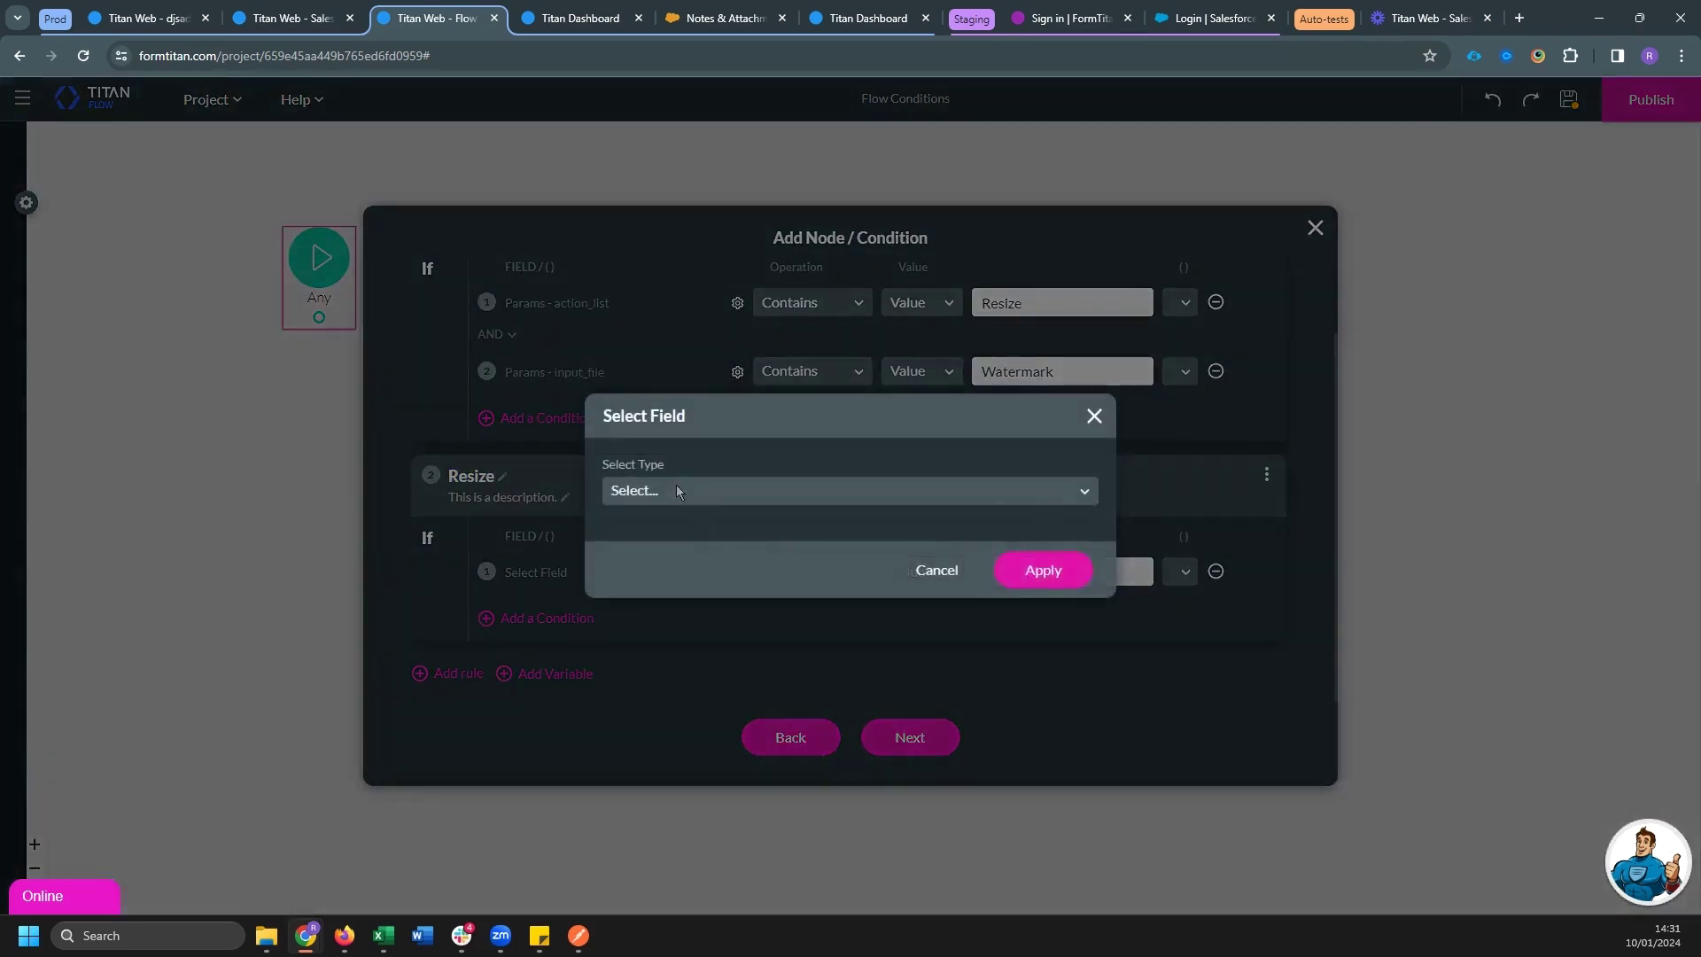
left_click(677, 490)
left_click(676, 542)
left_click(678, 526)
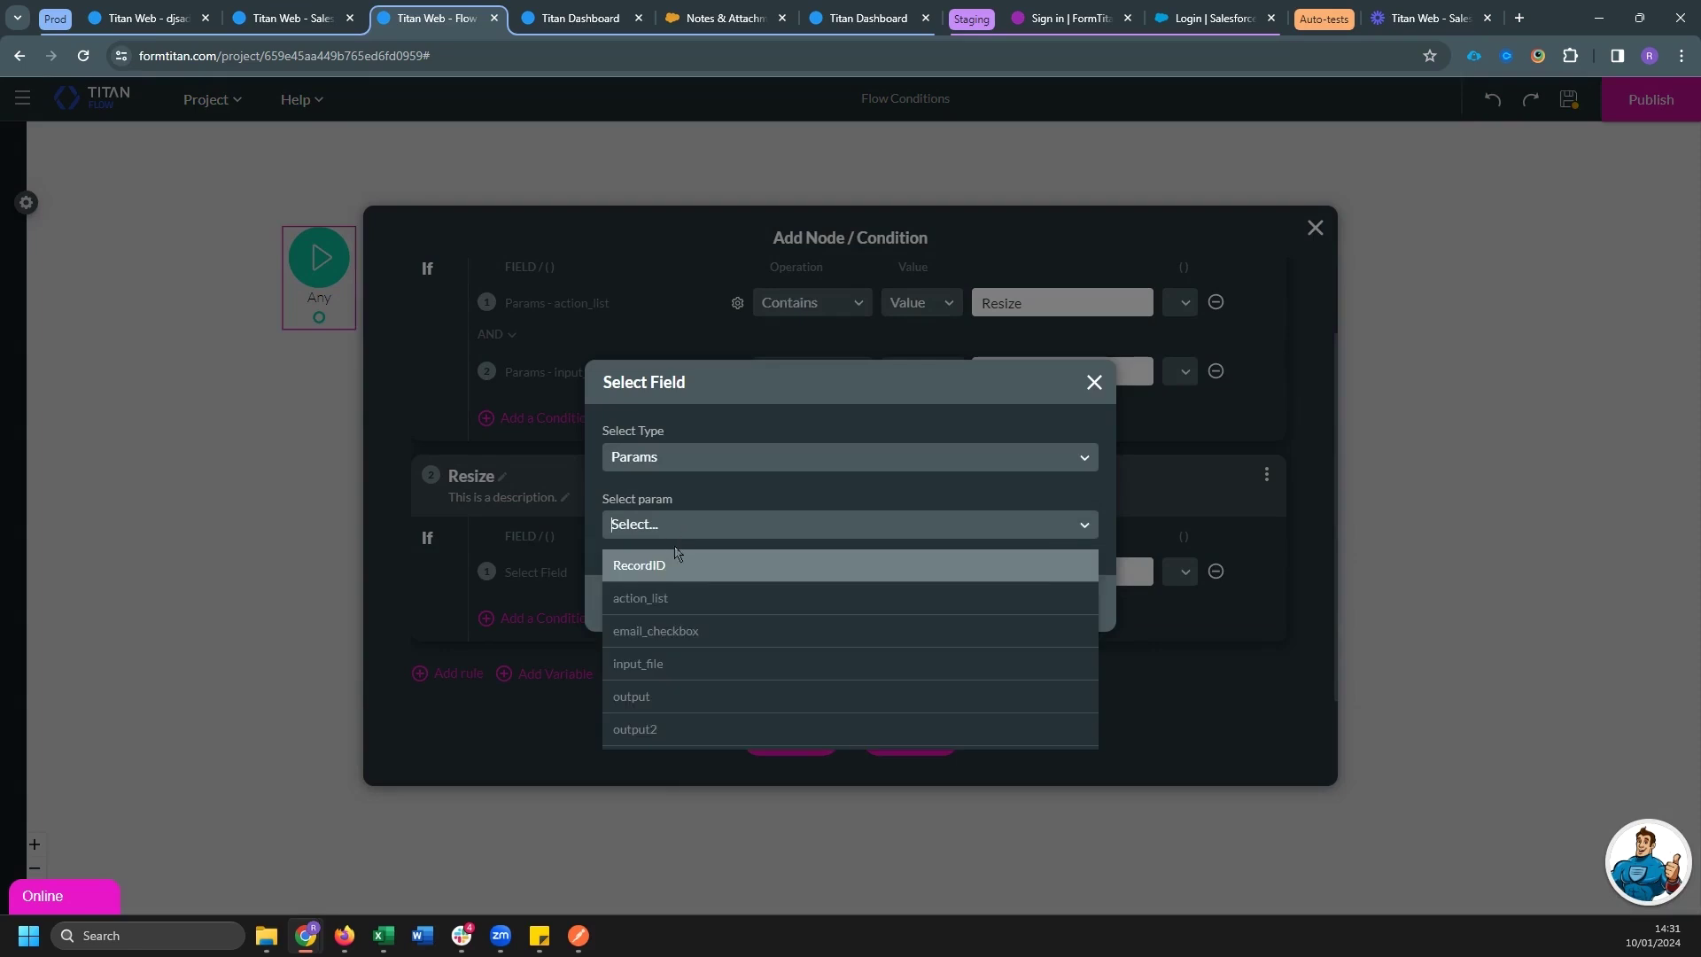
left_click(687, 613)
left_click(1041, 602)
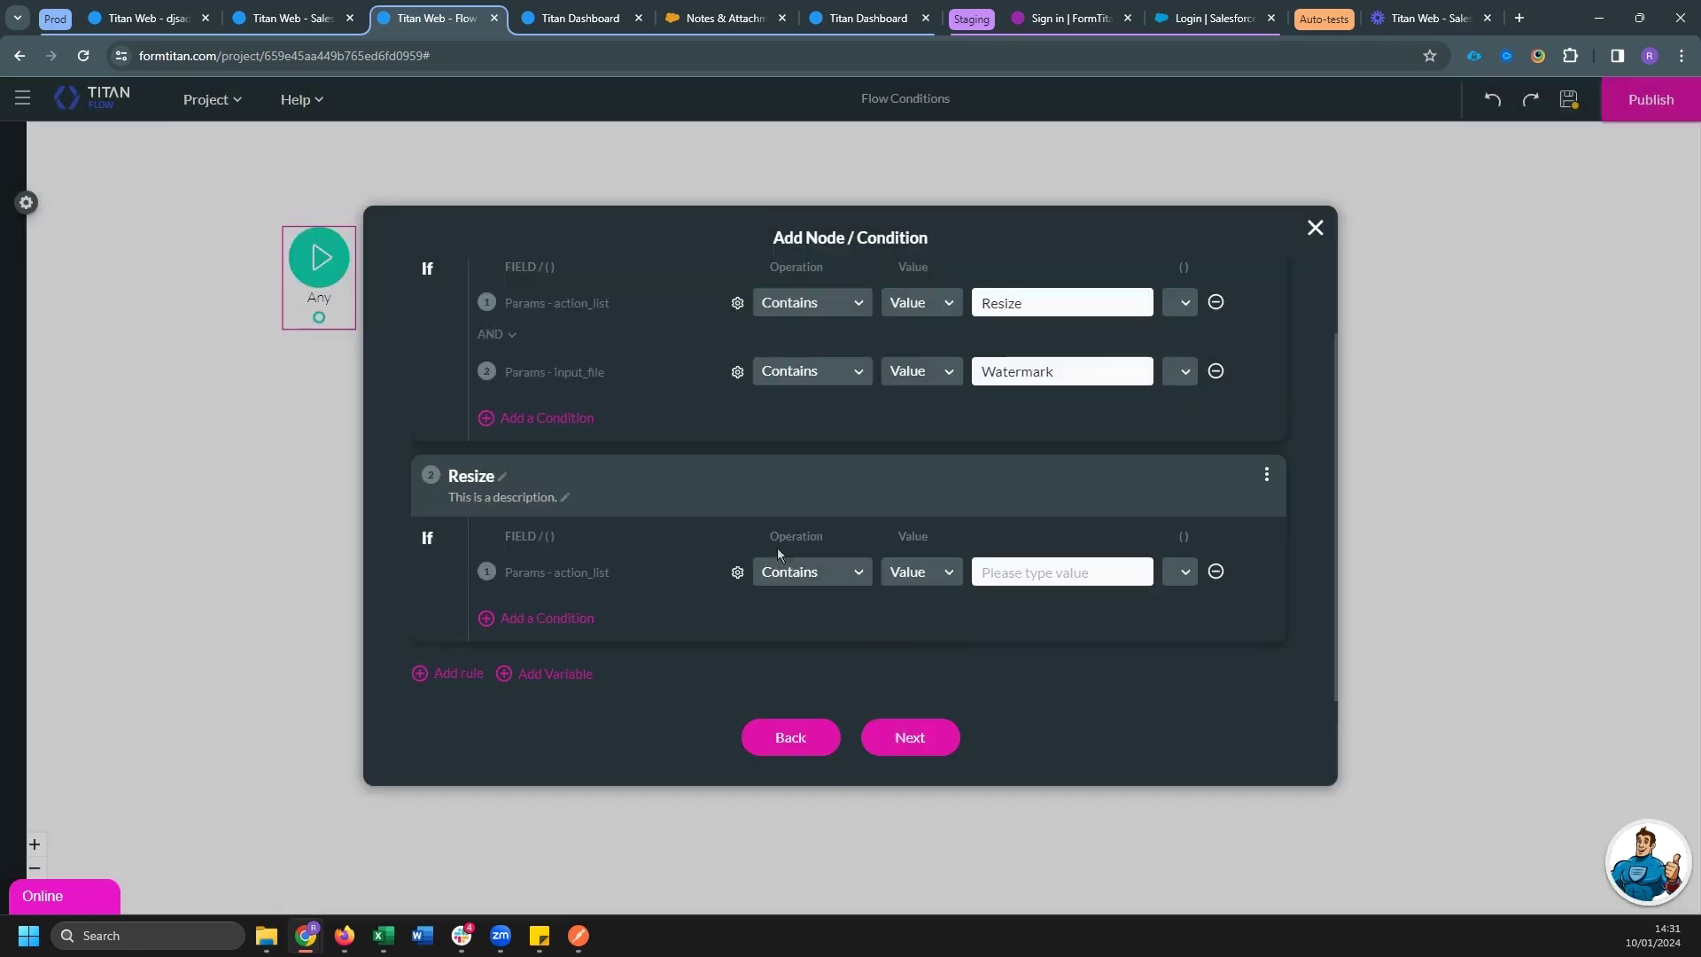
Switch Rule 1's second condition field from input_file to action_list
left_click(737, 371)
left_click(683, 529)
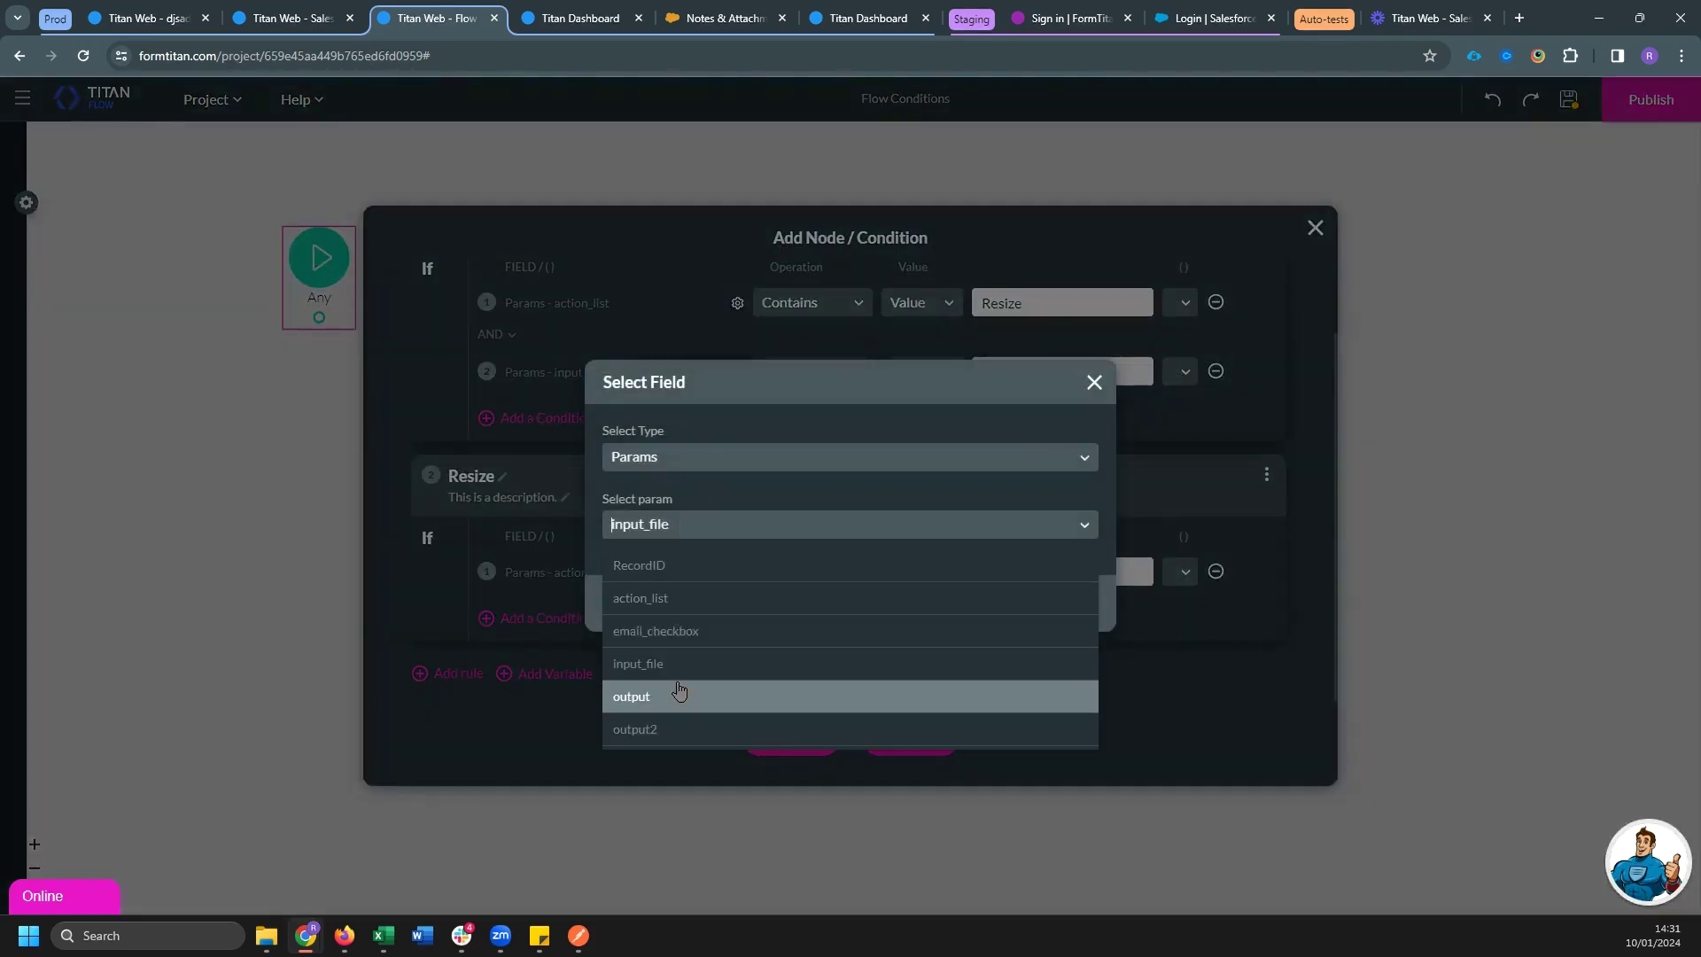
left_click(677, 600)
left_click(1013, 612)
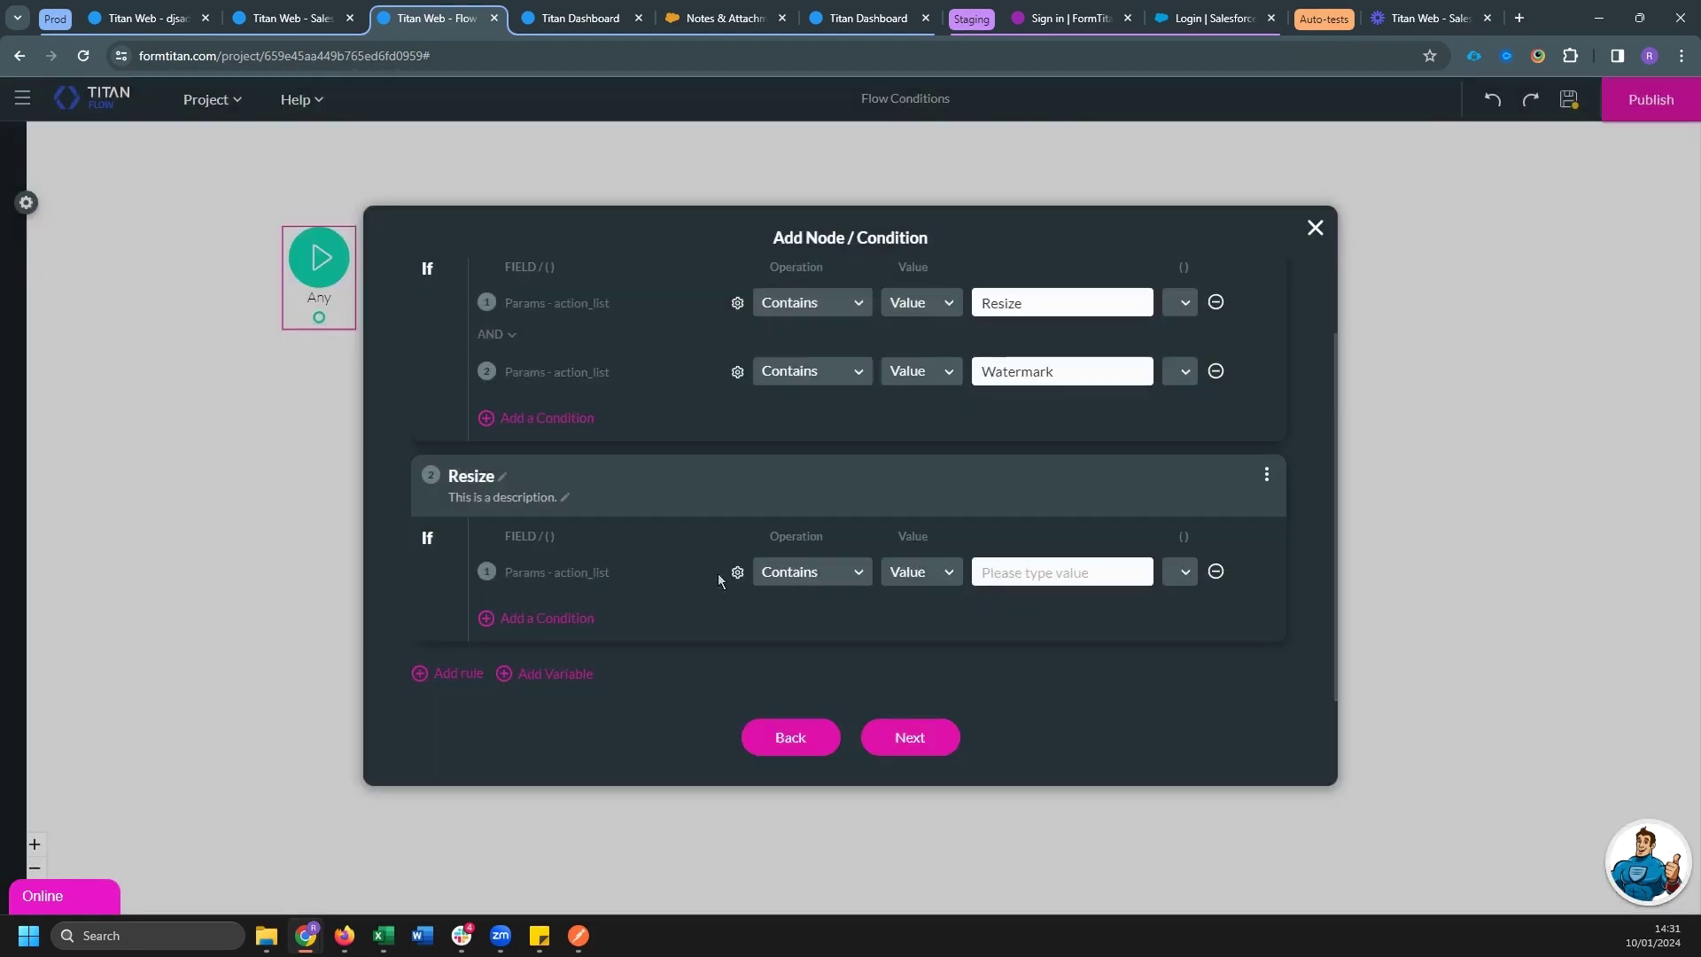
Make the Resize rule check action_list Equals Resize
left_click(799, 572)
type("eq")
left_click(815, 608)
left_click(1055, 579)
type("Resize")
Add a Watermark rule checking action_list Equals Watermark, then continue to the tag step
left_click(466, 673)
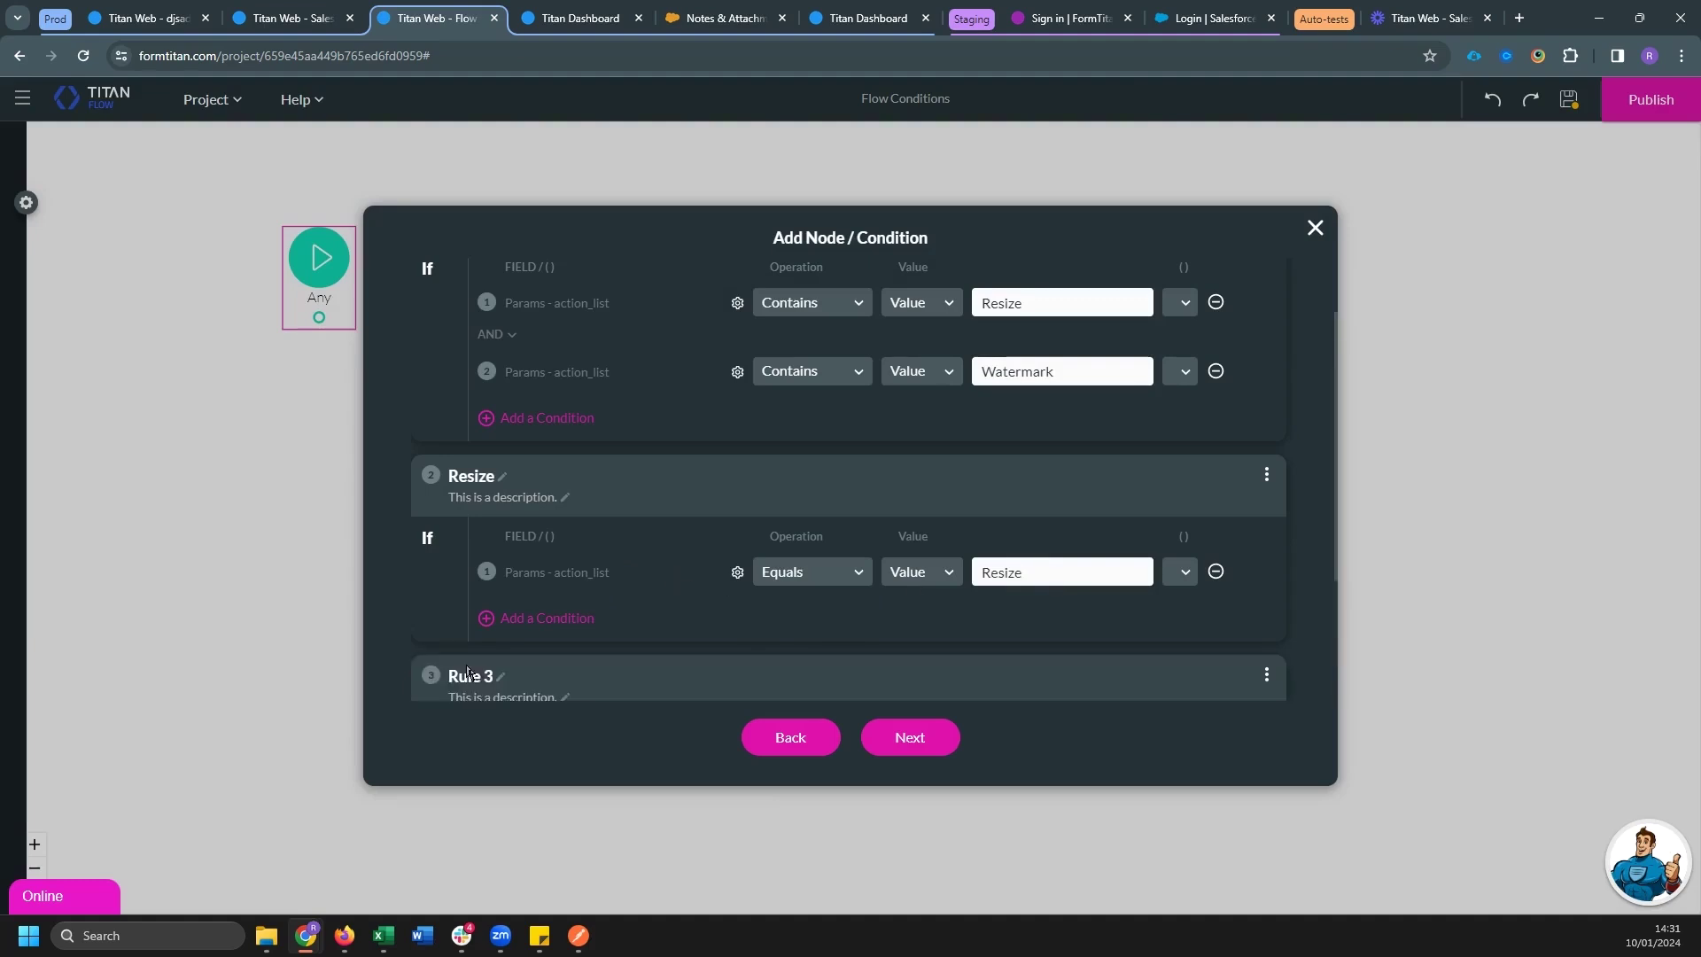
scroll(467, 673, "down", 3)
left_click(737, 572)
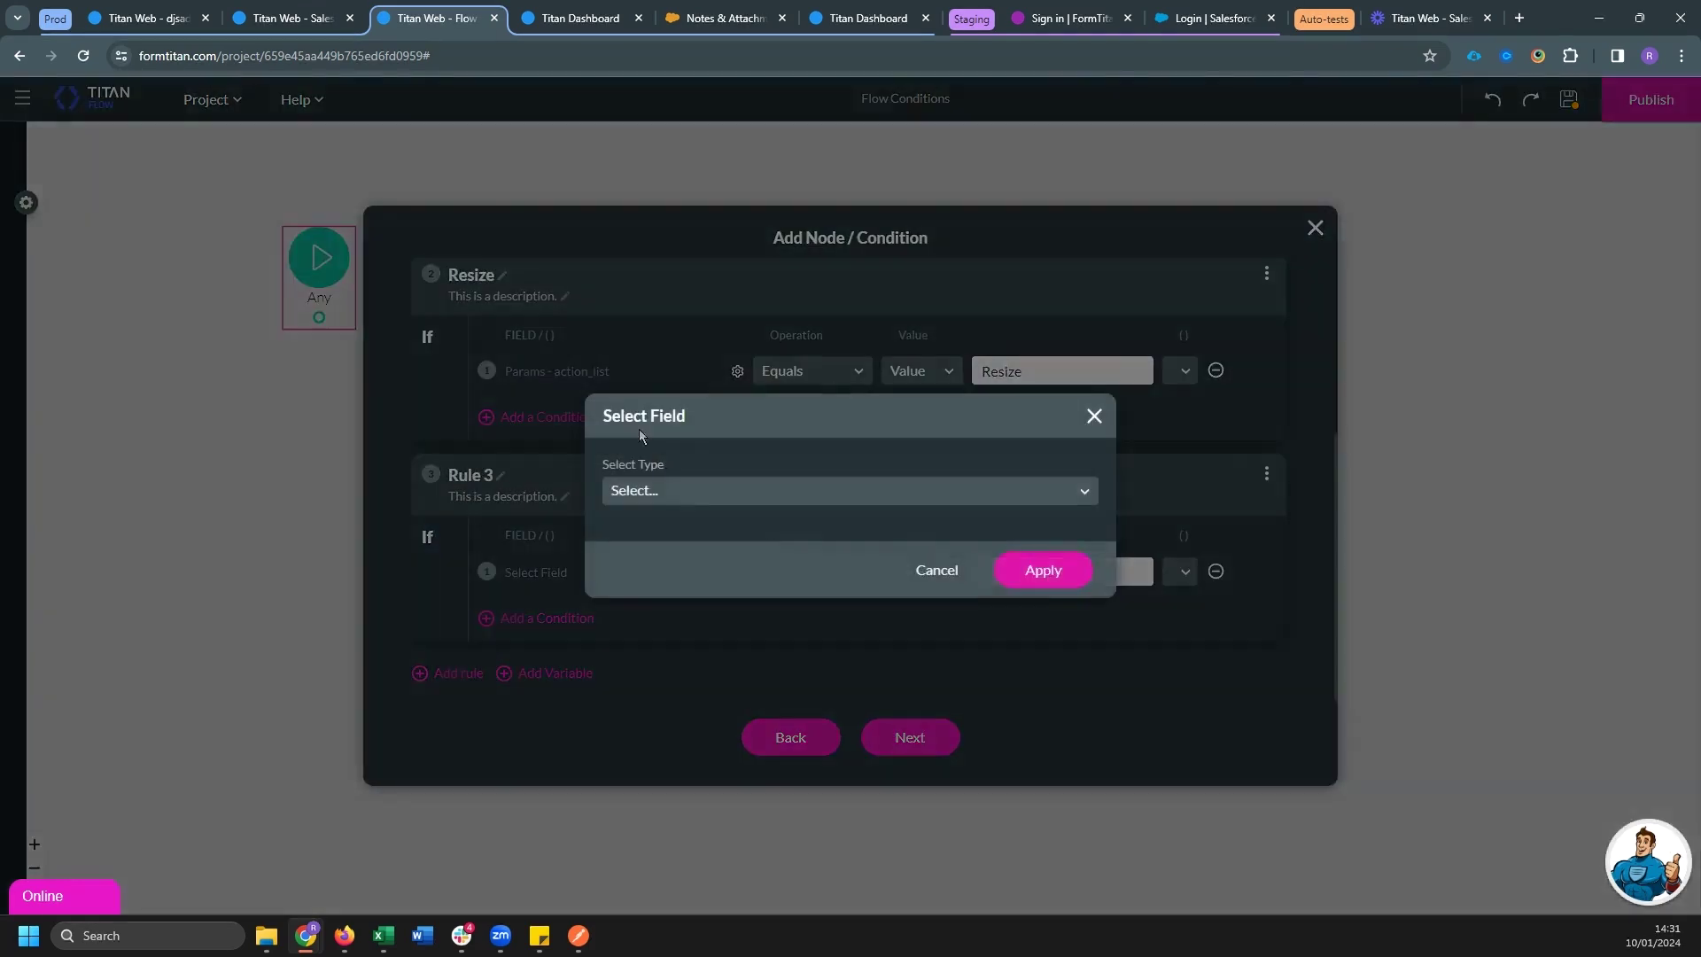
left_click(693, 496)
left_click(685, 567)
left_click(683, 524)
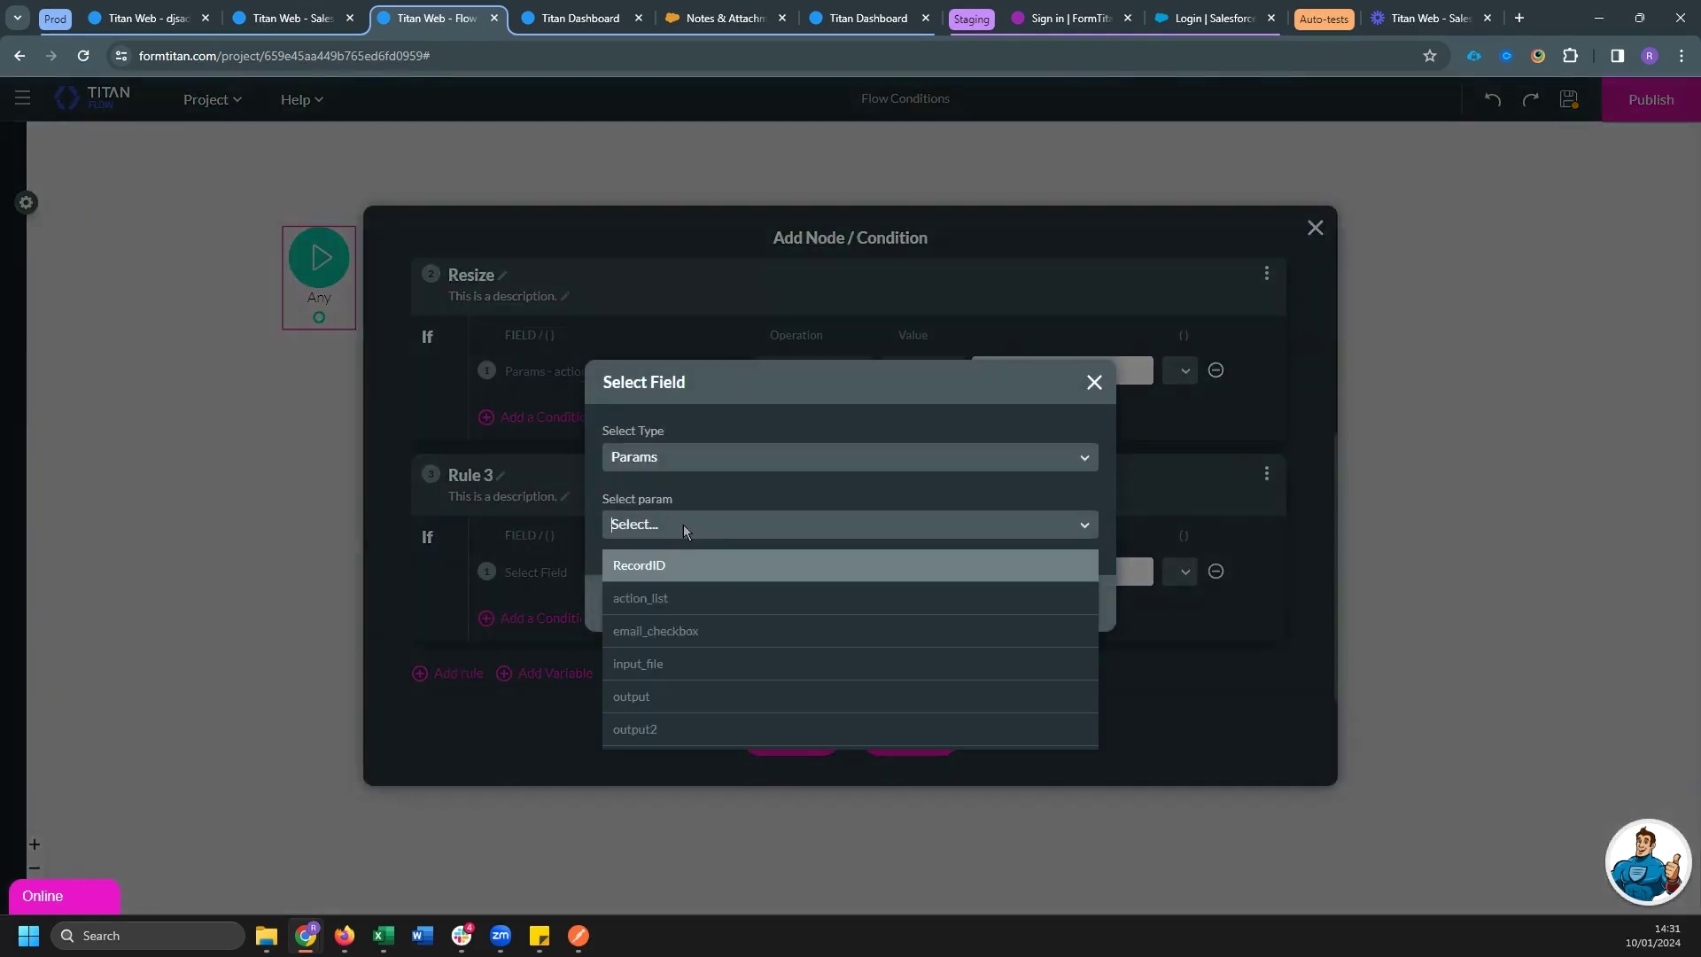
left_click(714, 595)
left_click(1043, 604)
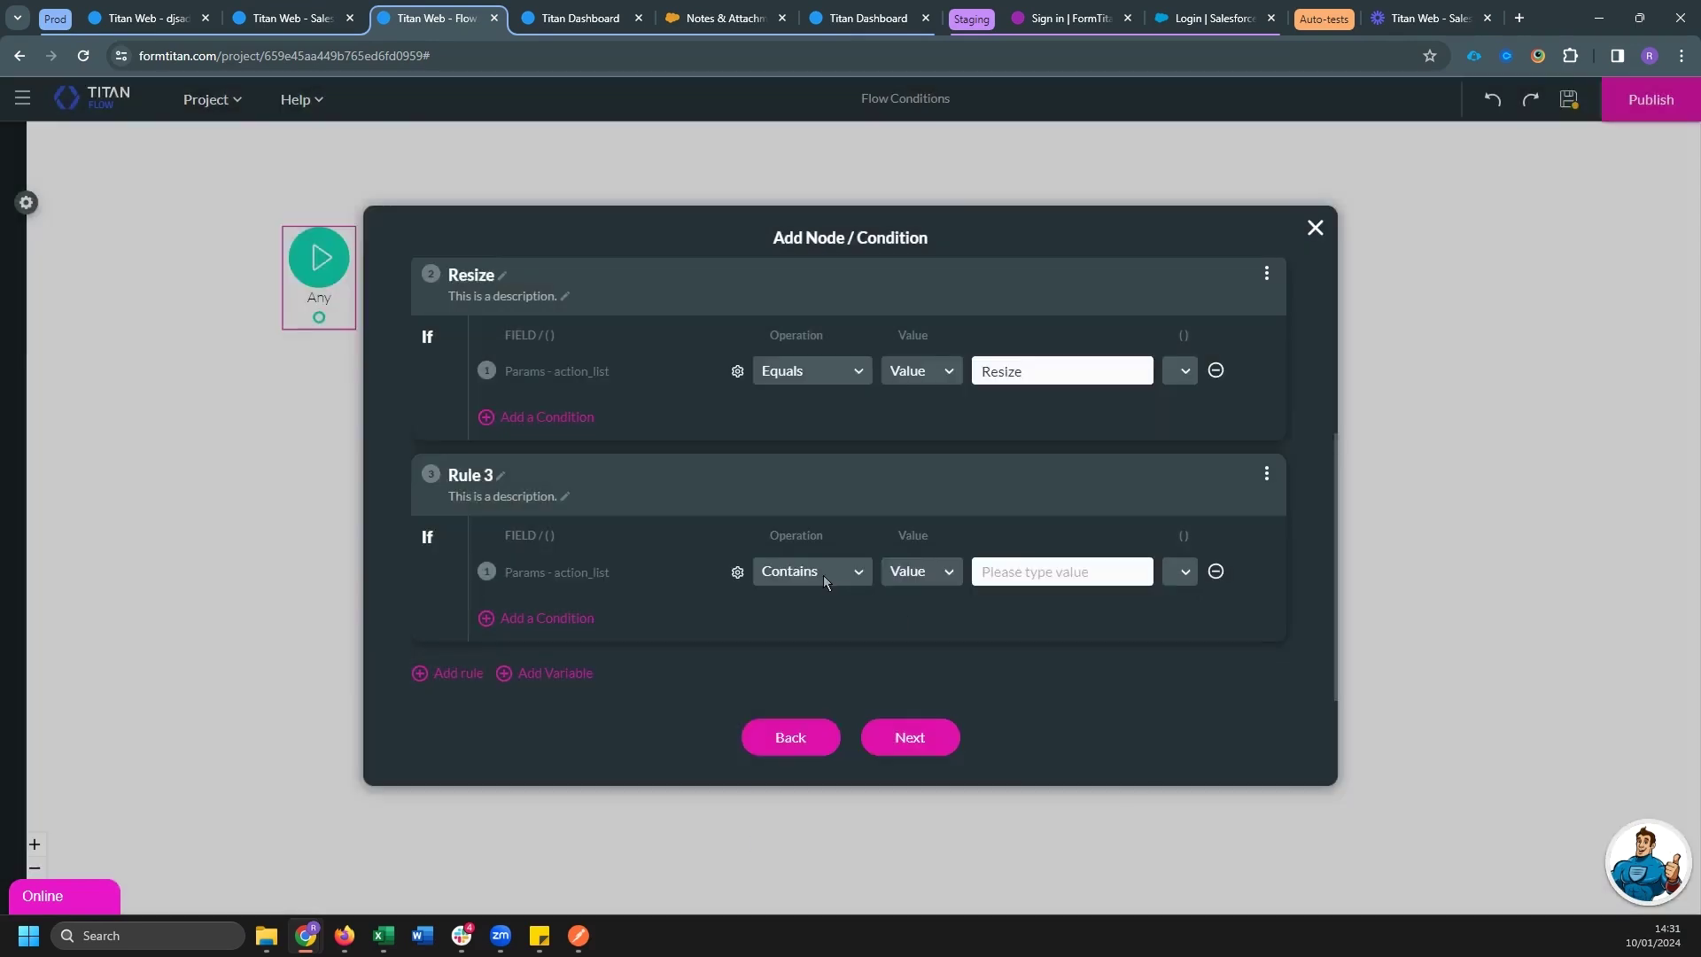
left_click(822, 576)
left_click(801, 613)
type("Watermark")
left_click(454, 475)
type("Watermark")
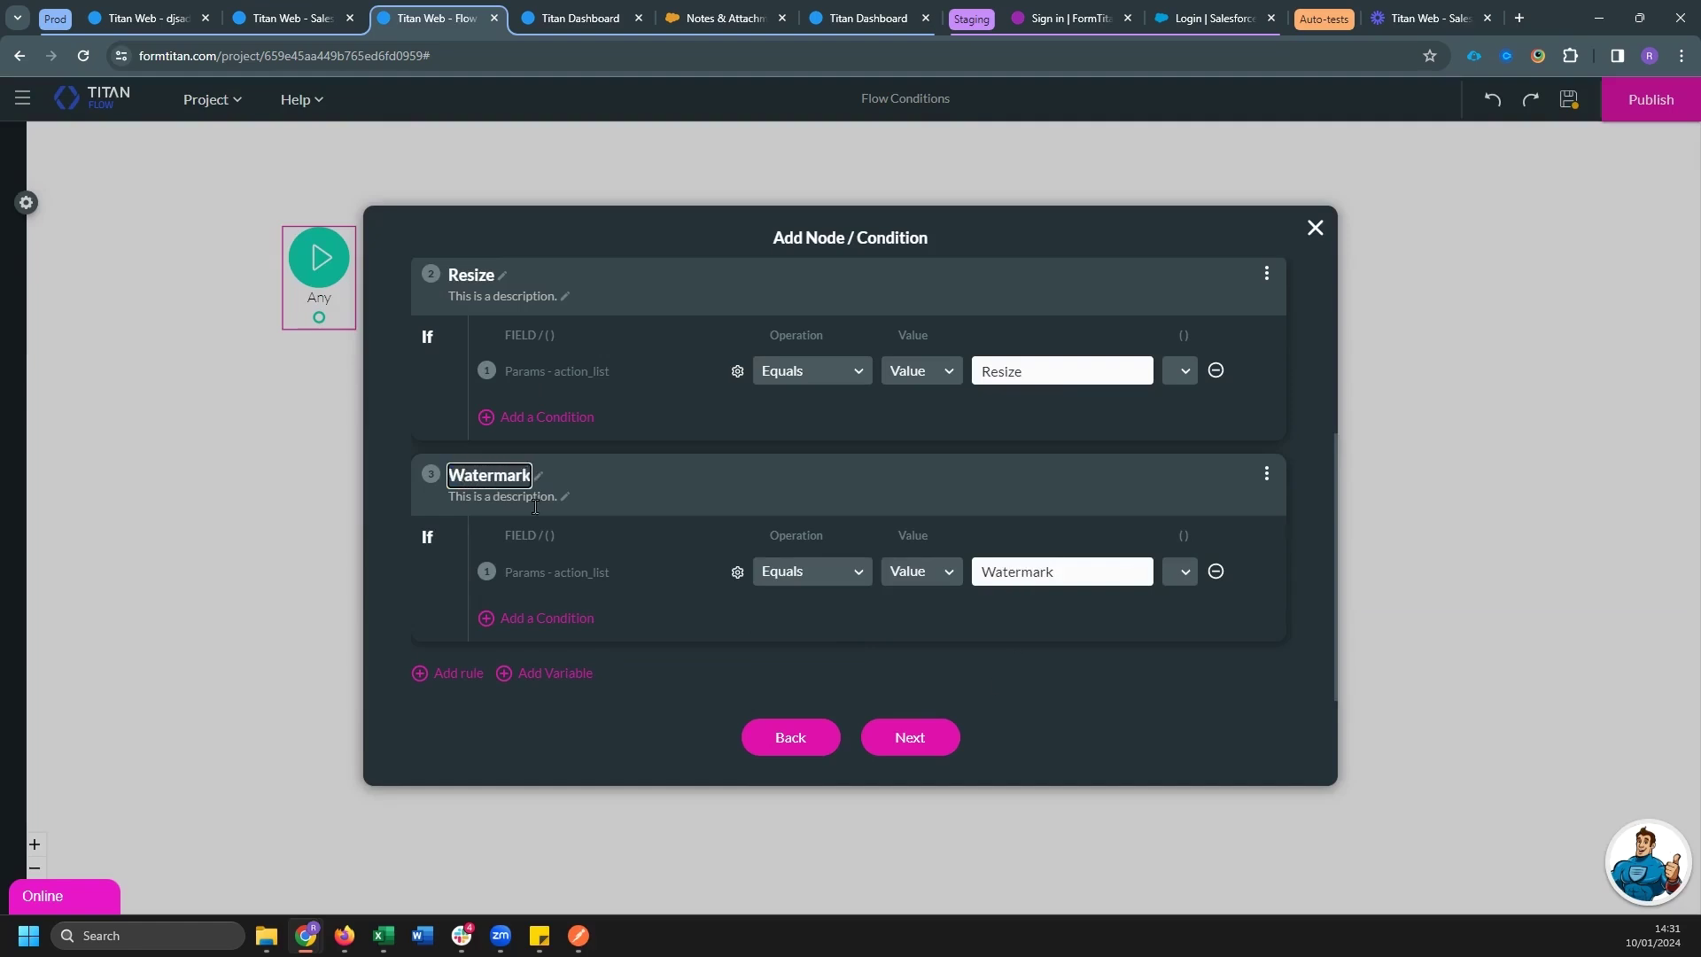
left_click(934, 740)
Insert the four-branch condition after Any, nudge it, and add a node on its first branch
left_click(895, 741)
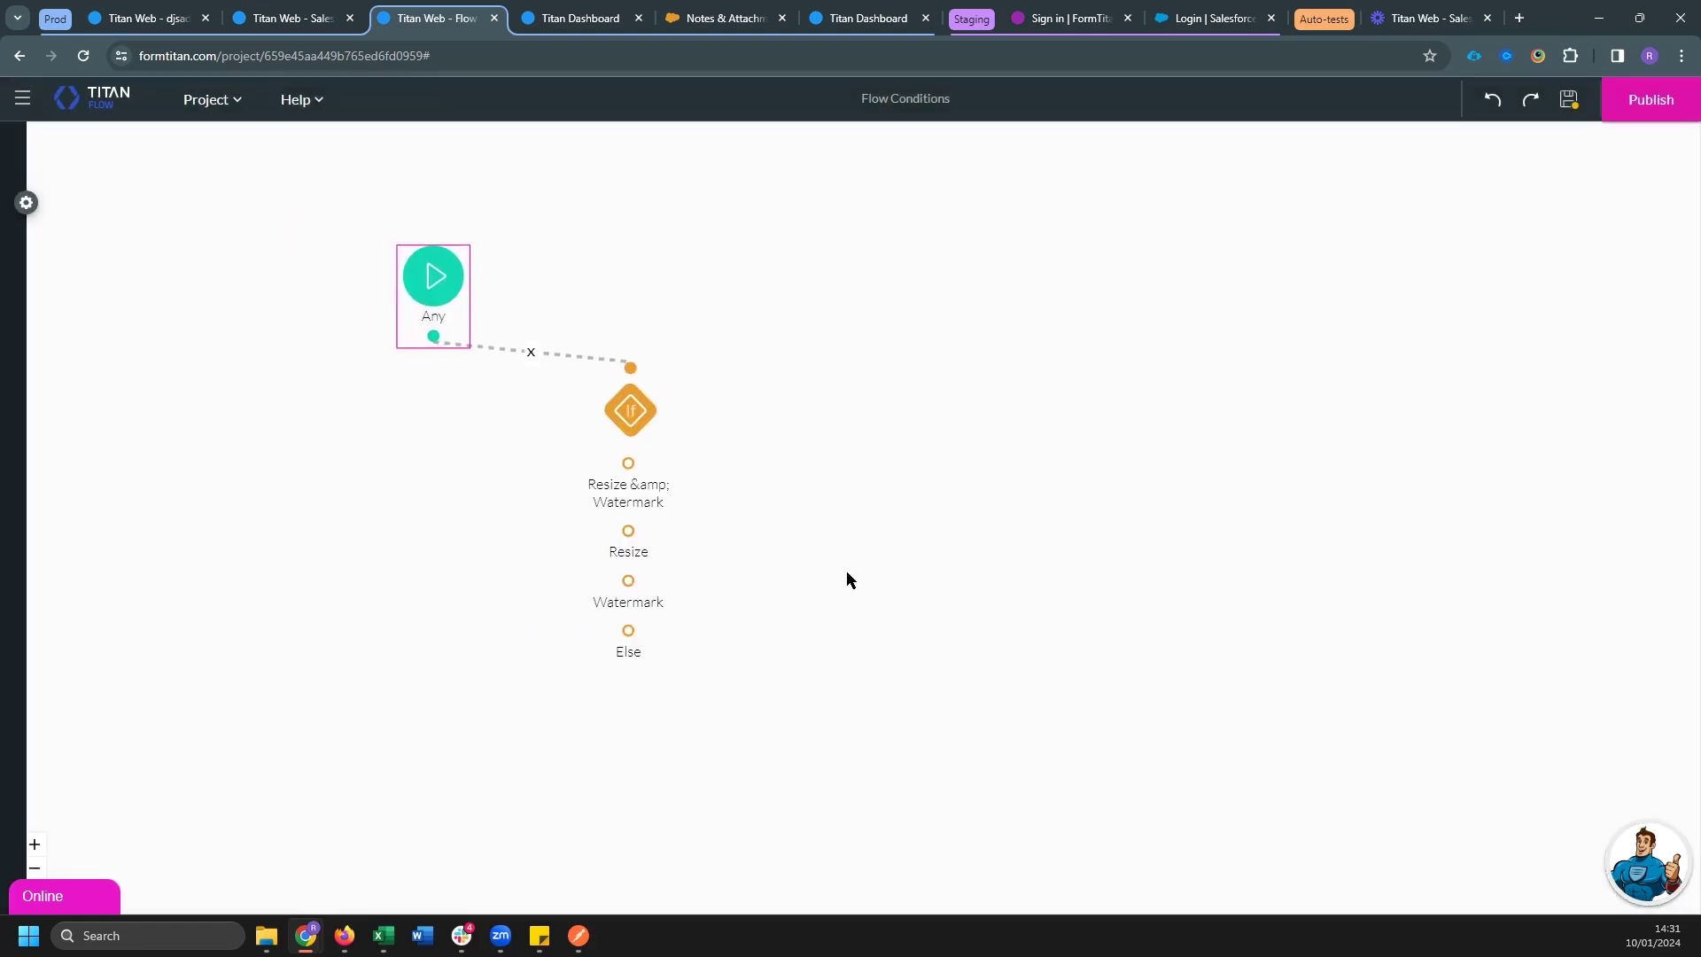
left_click_drag(631, 405, 606, 377)
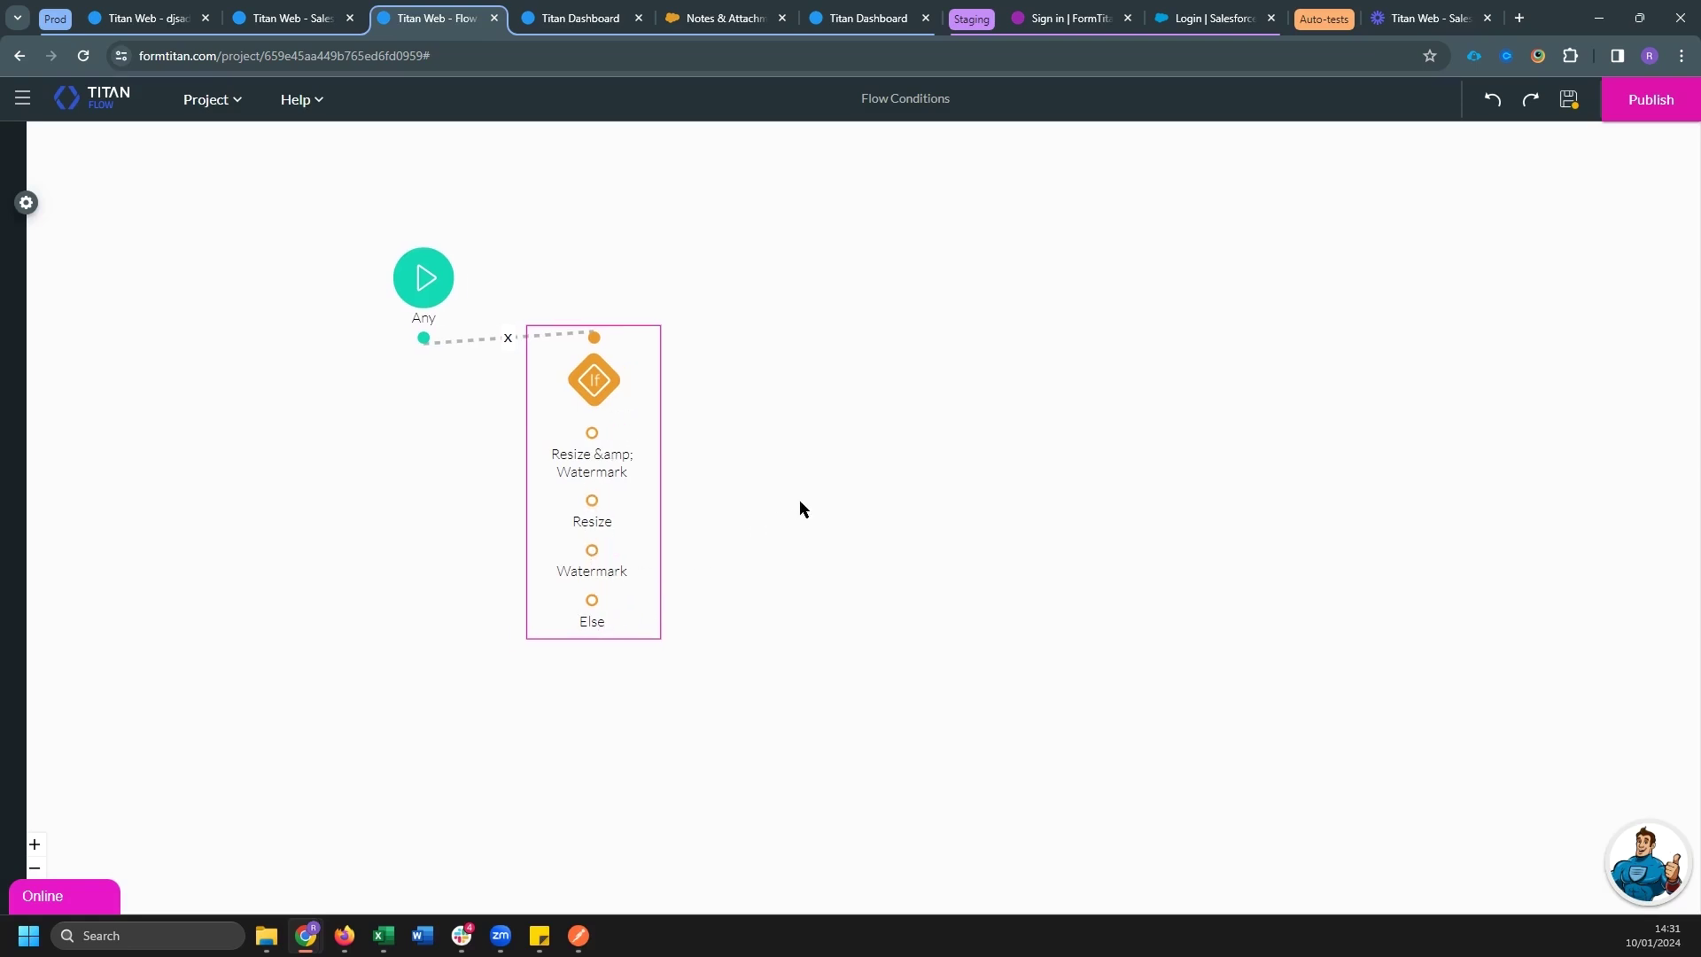
left_click(633, 451)
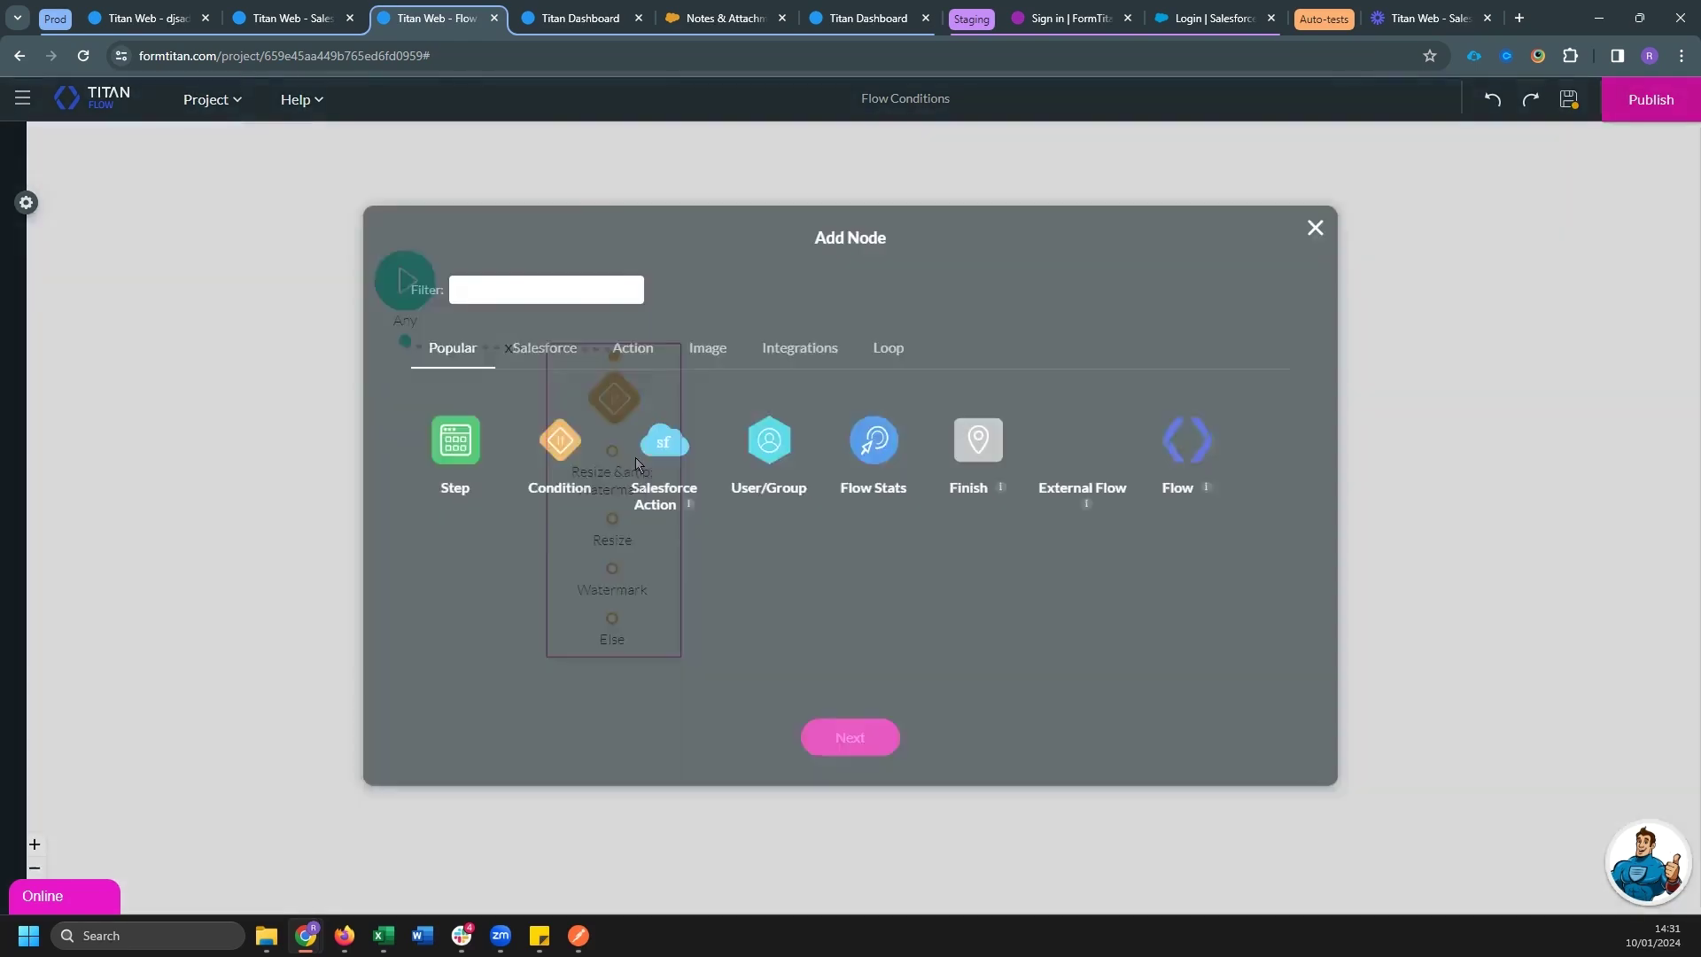
Add an Image Resize node resizing input_file to 100 x 100 into output
left_click(718, 354)
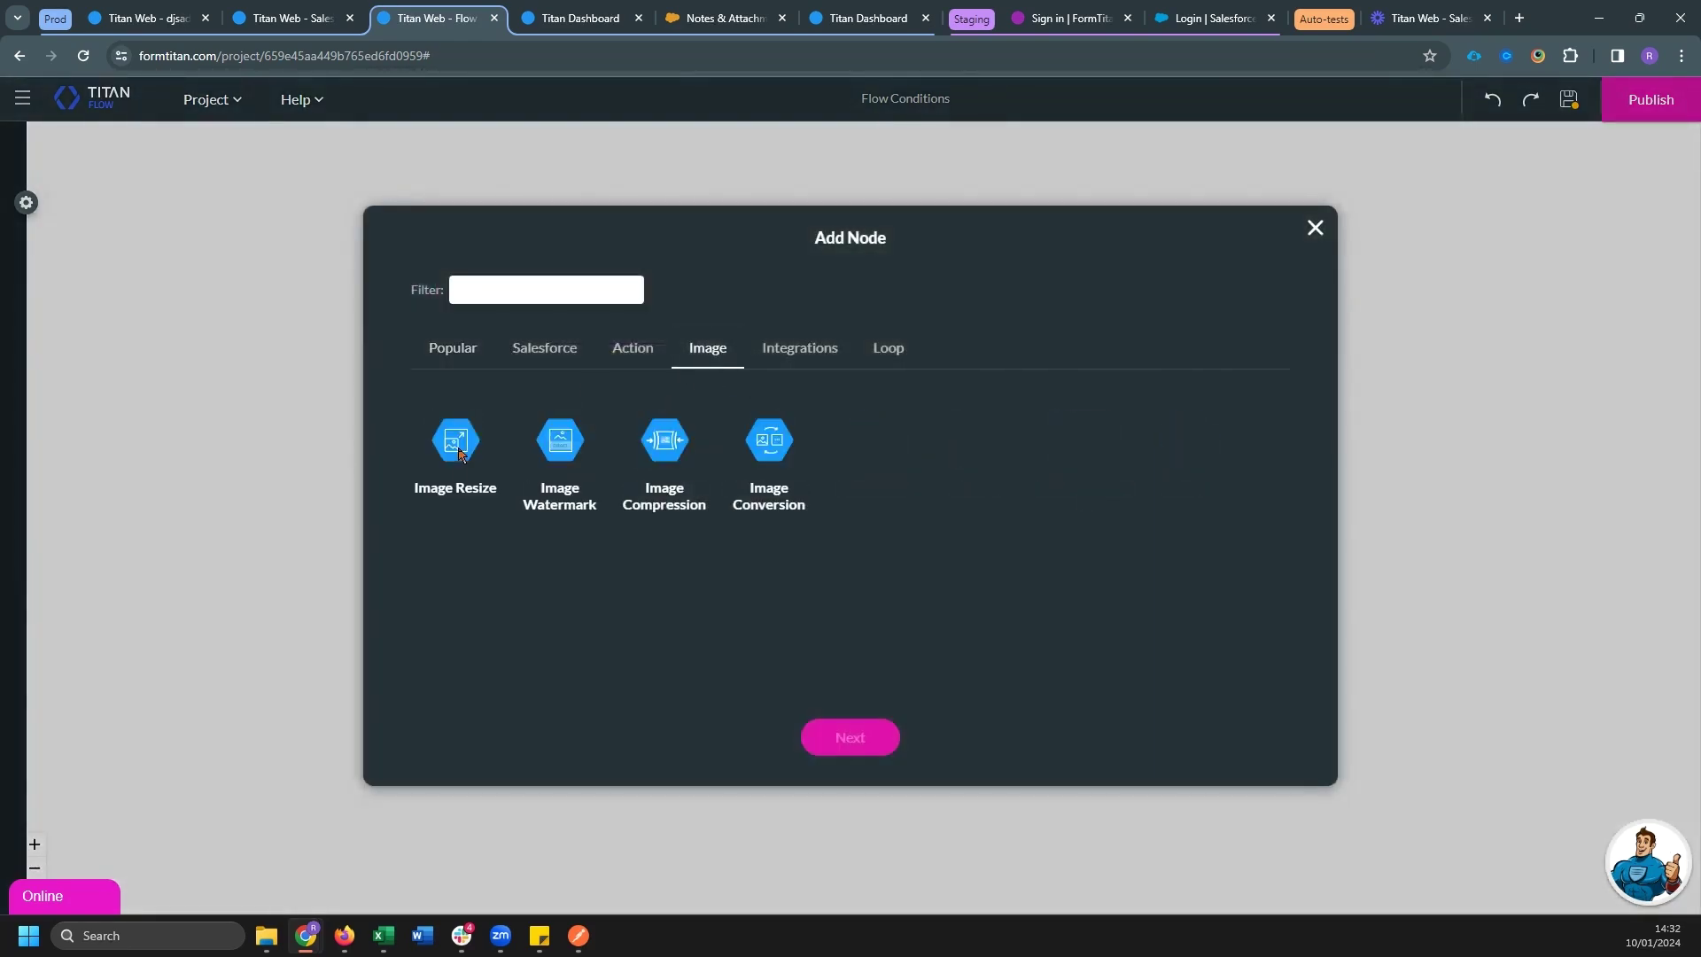
left_click(459, 454)
left_click(857, 748)
left_click(518, 309)
left_click(510, 346)
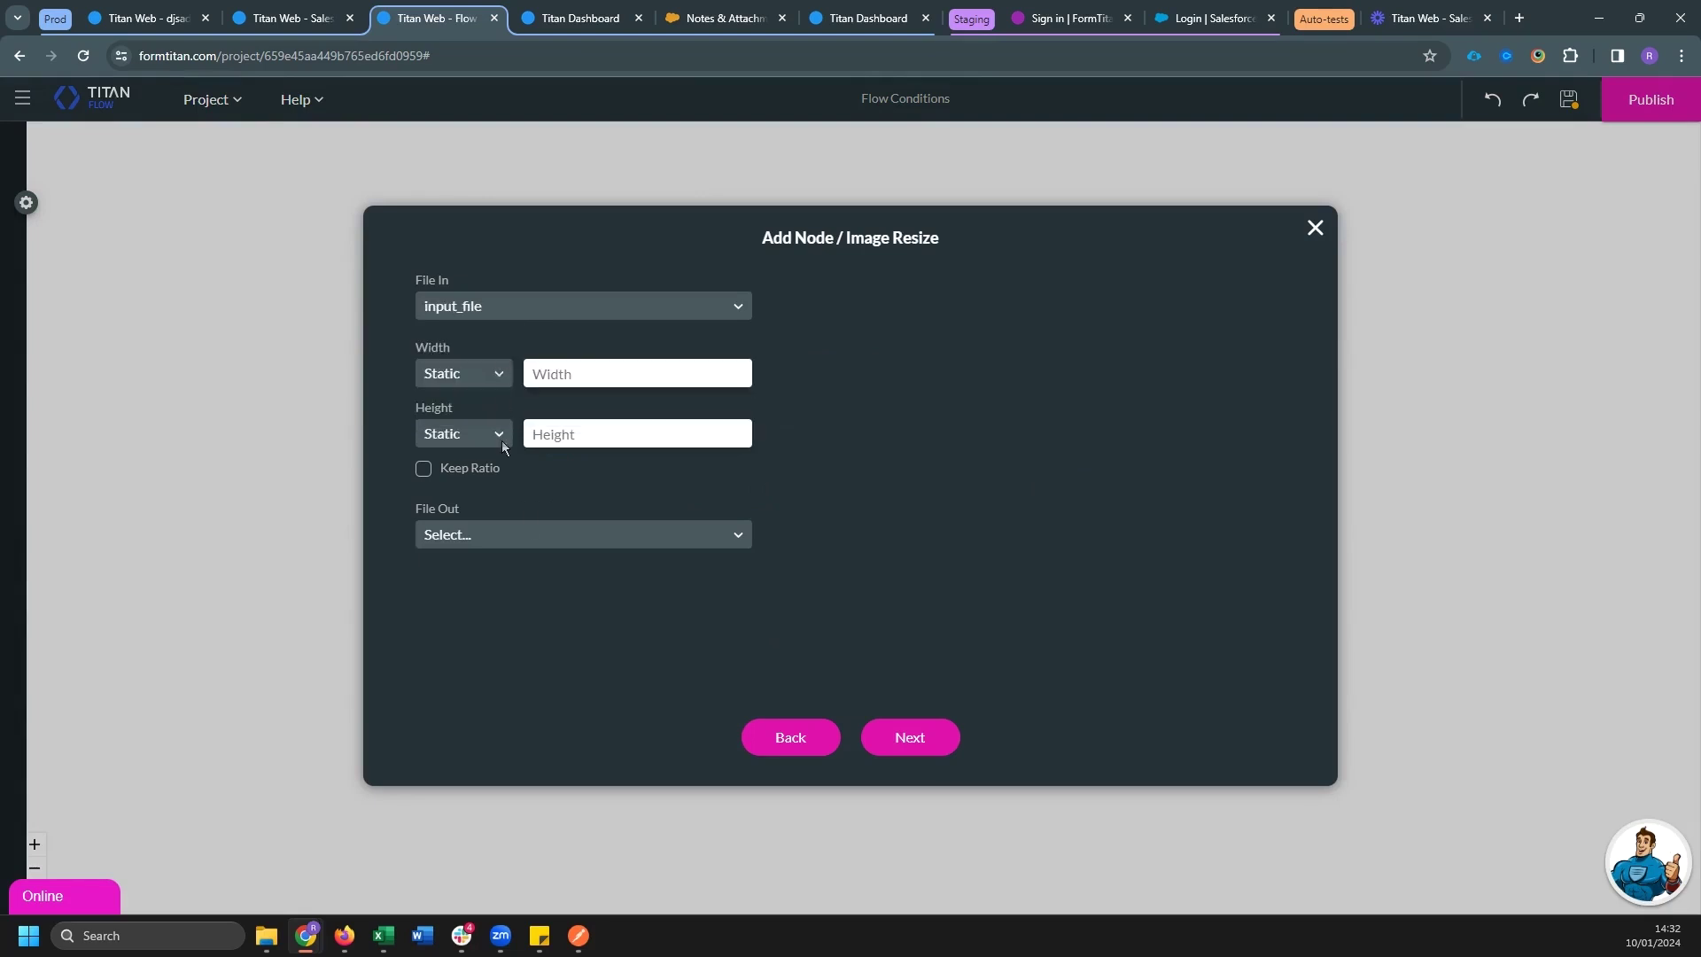
left_click(517, 533)
left_click(482, 607)
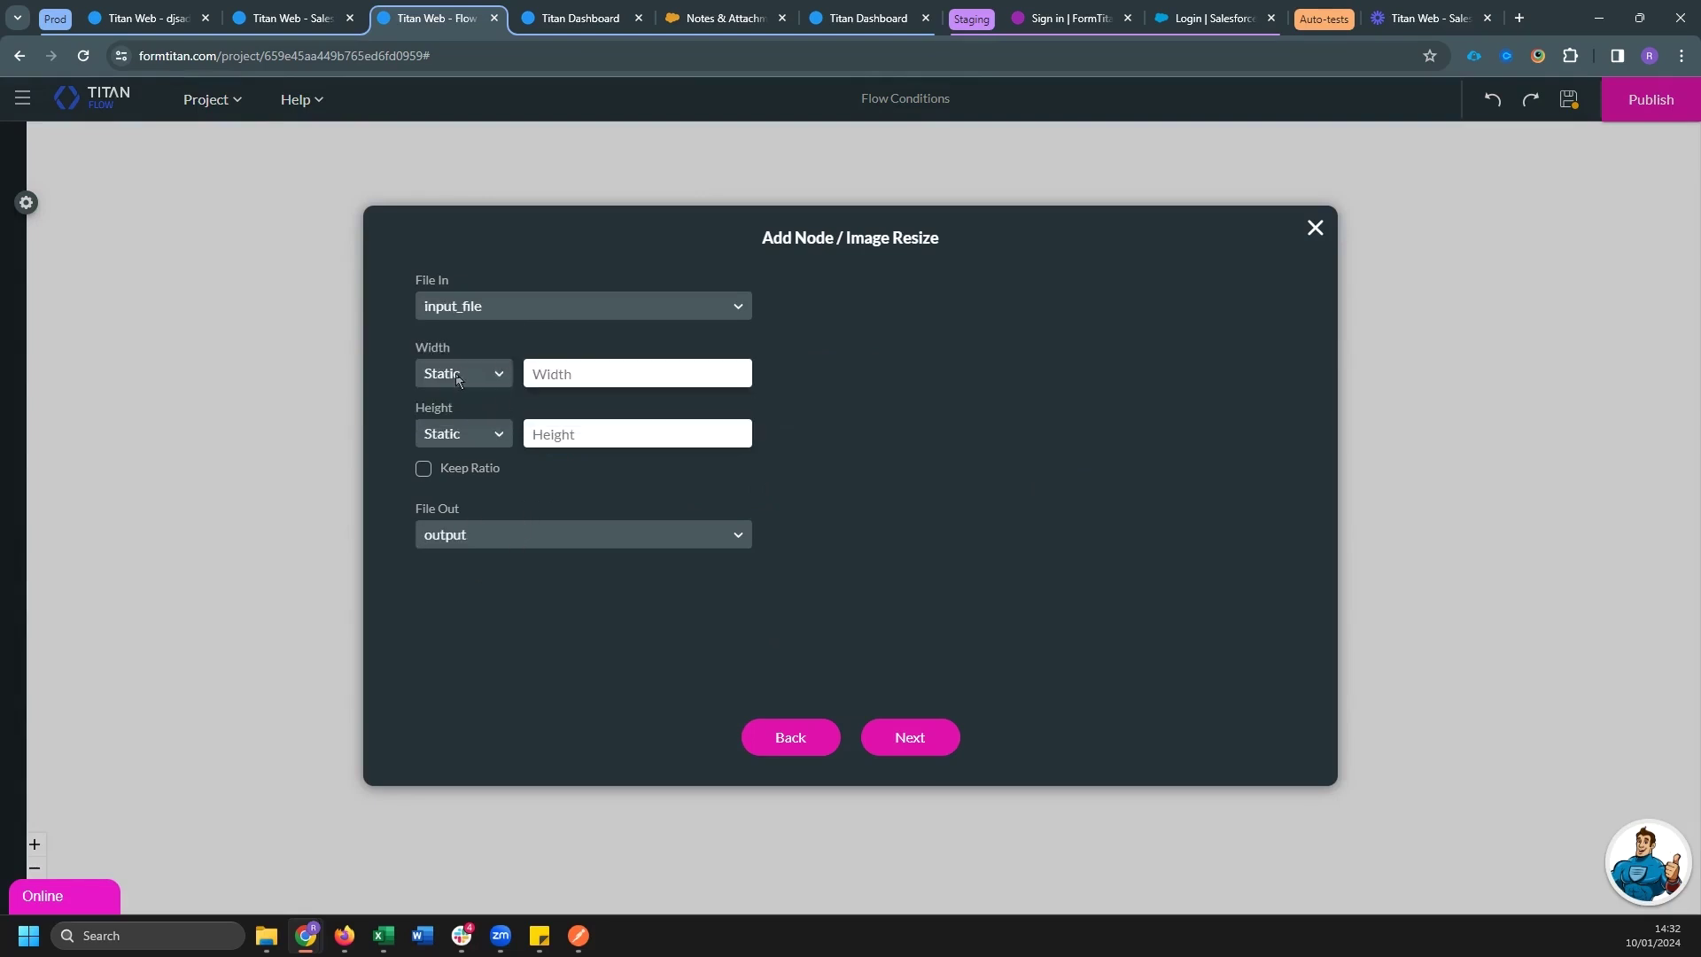
left_click(589, 377)
type("100")
key("Tab")
type("100")
left_click(904, 739)
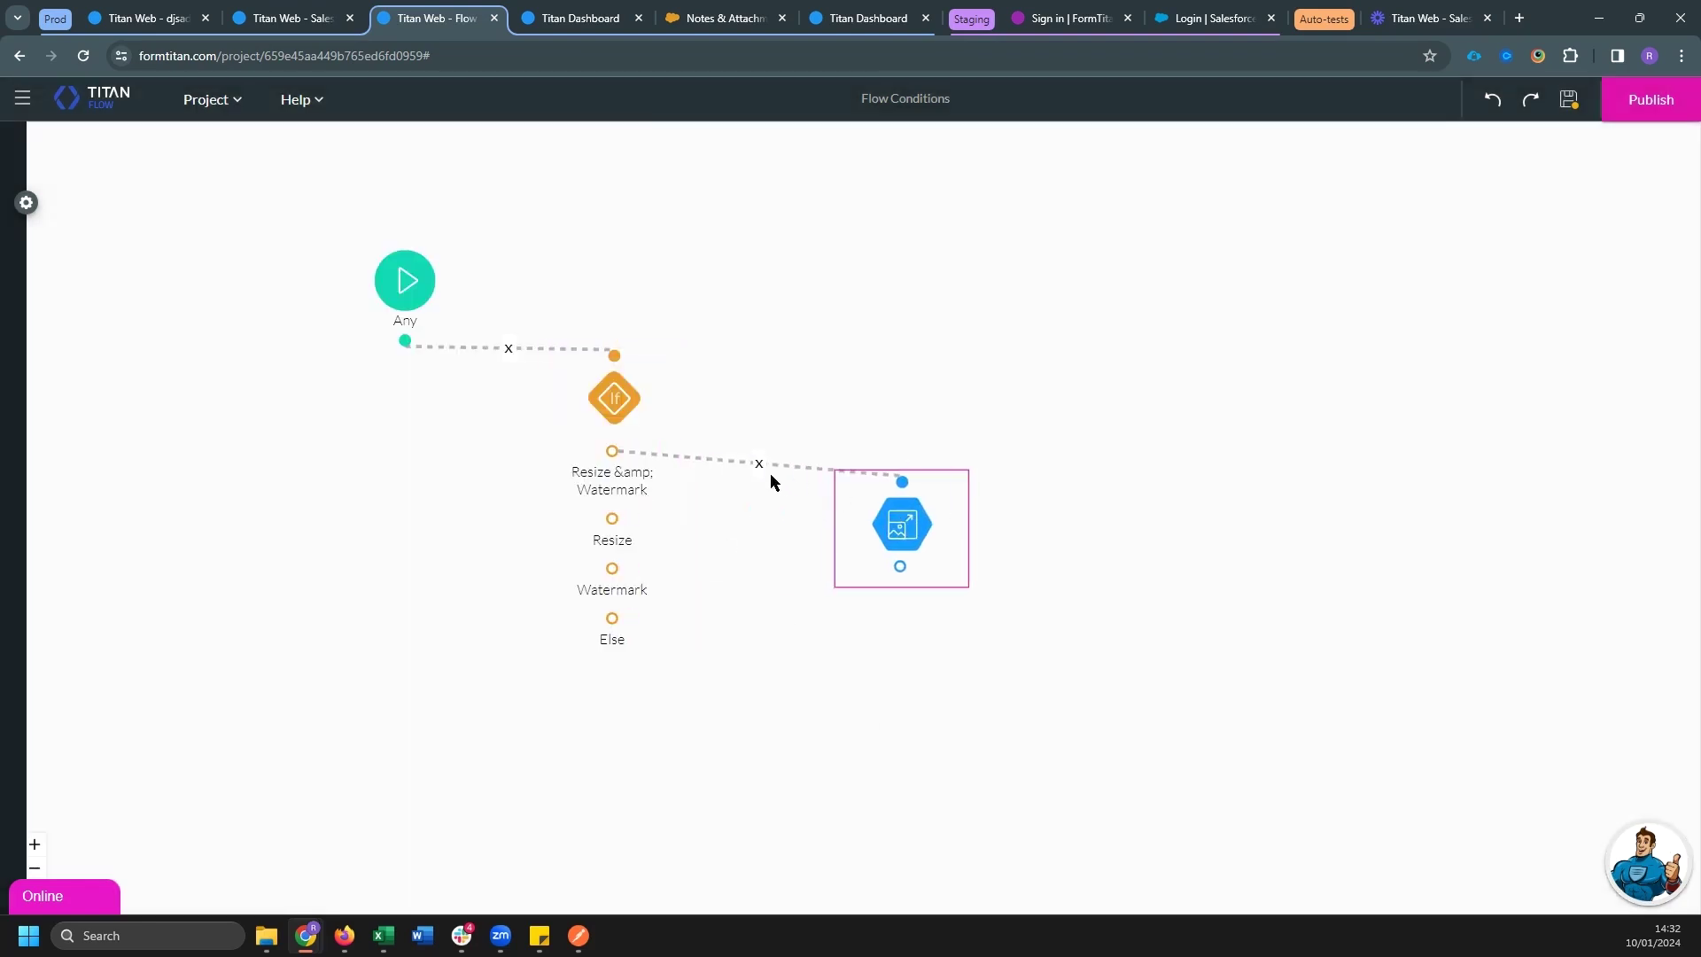
Add an Image Watermark node reading input_file and choose its output file
left_click(634, 455)
left_click(708, 348)
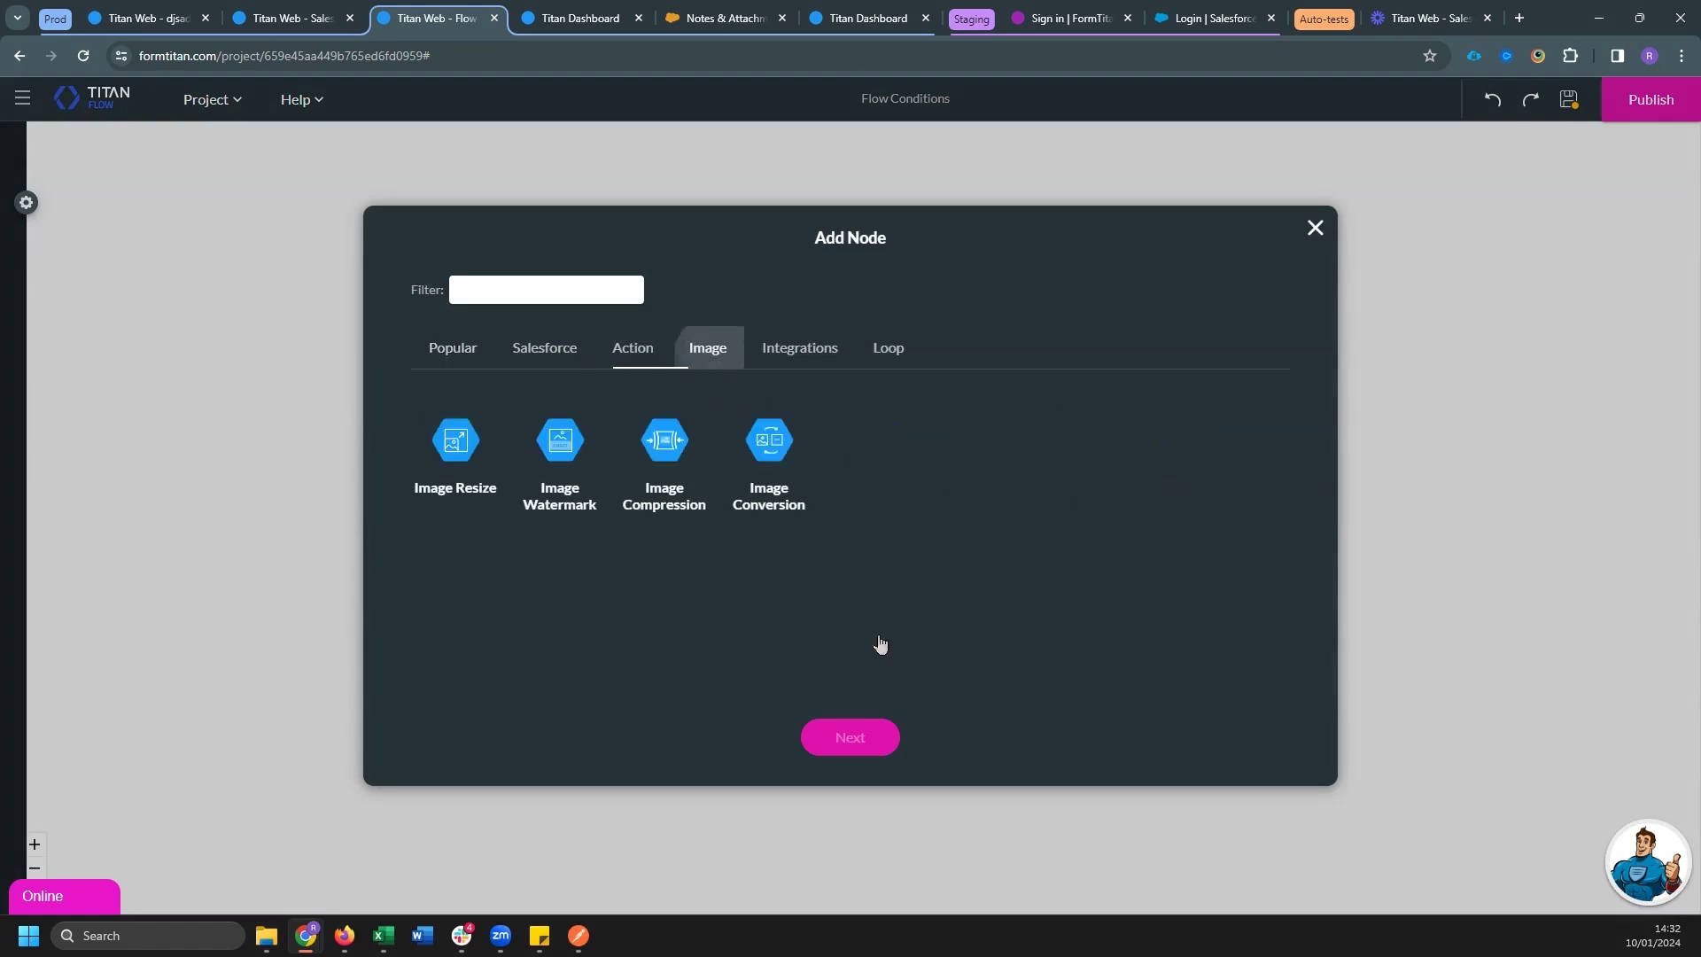
left_click(560, 456)
left_click(873, 744)
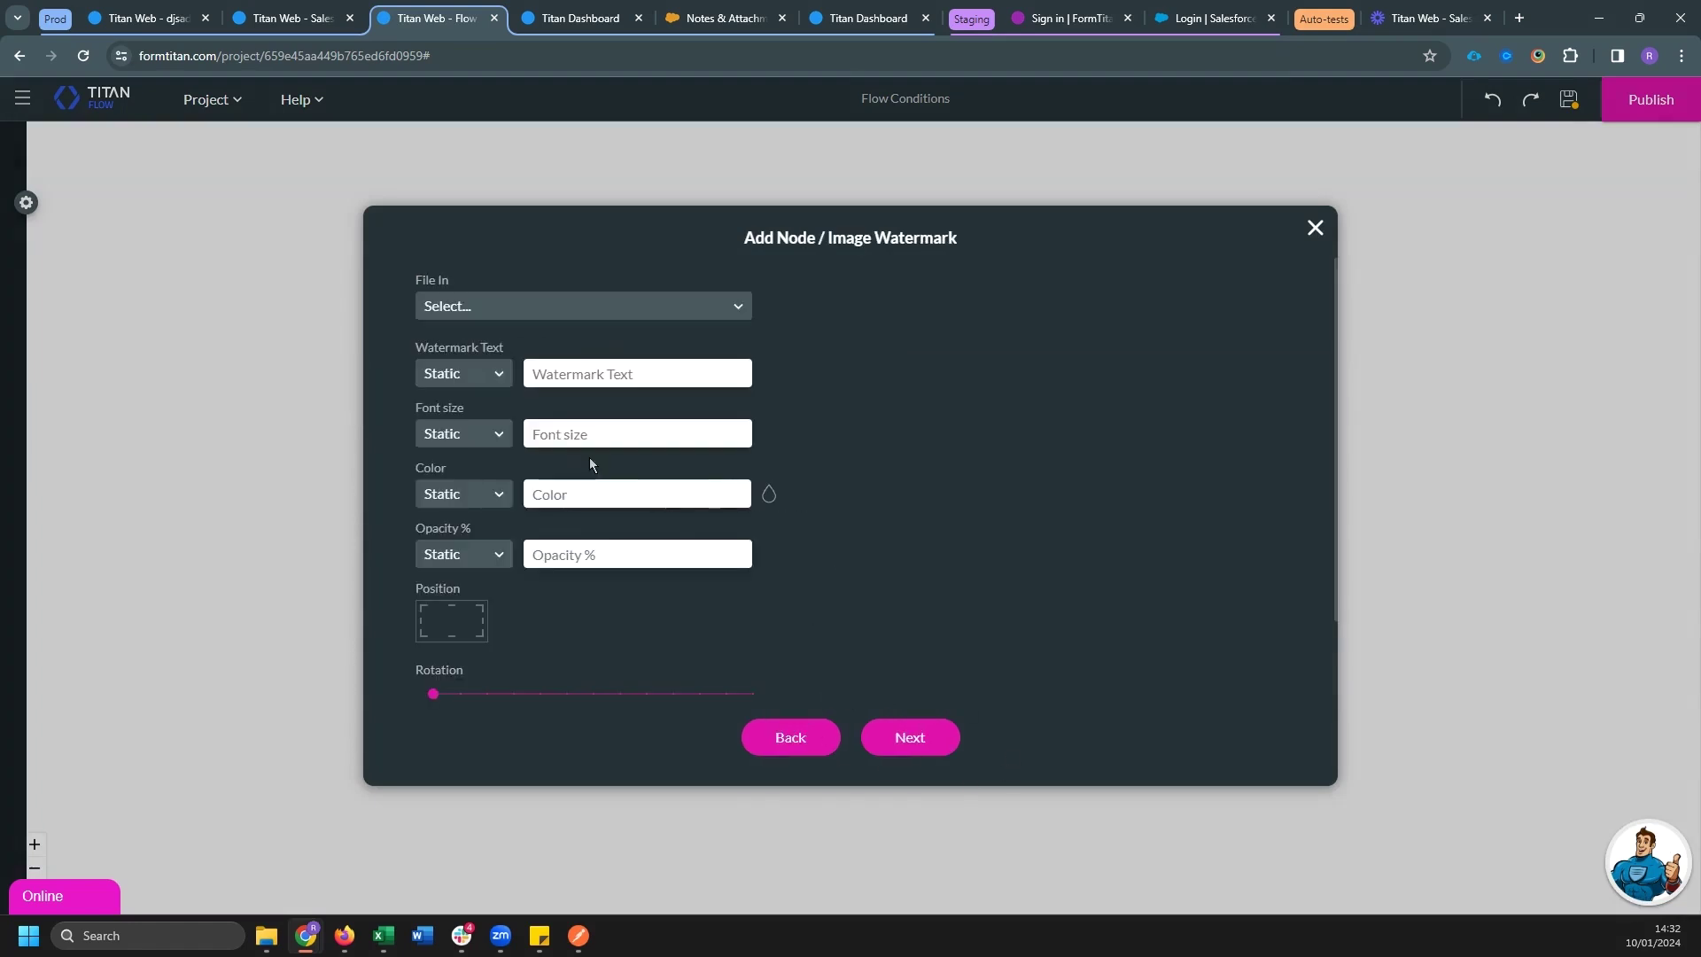
left_click(514, 310)
left_click(497, 347)
scroll(566, 686, "down", 1)
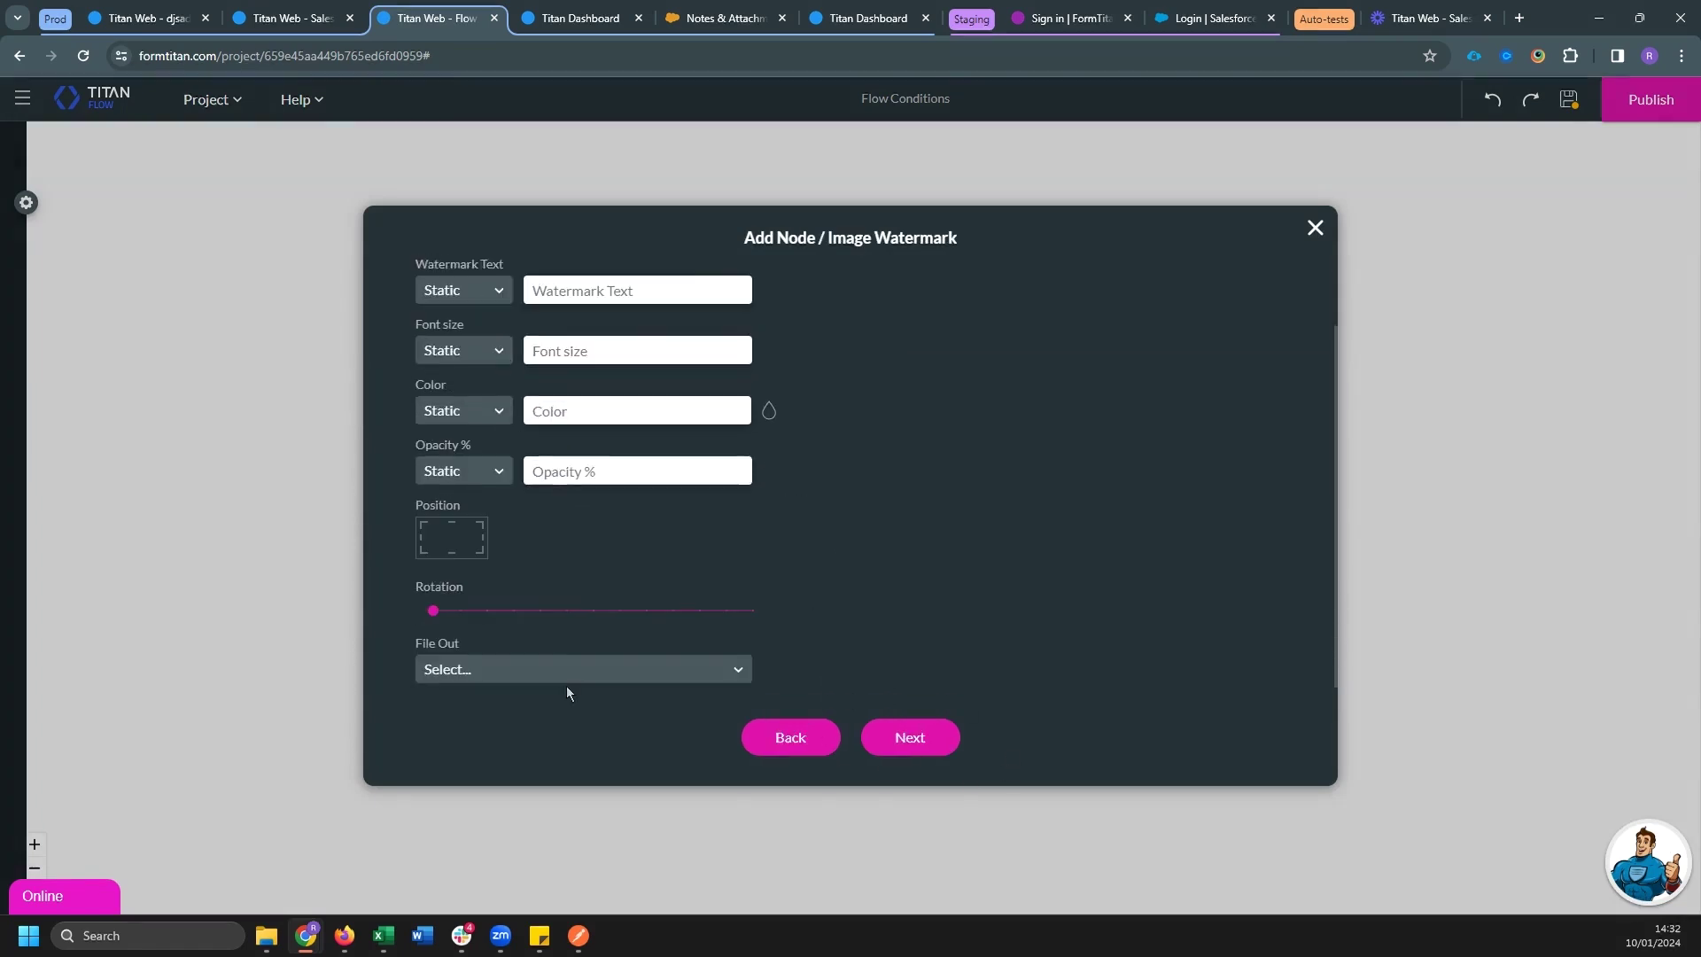
left_click(547, 666)
left_click(493, 726)
scroll(524, 432, "up", 1)
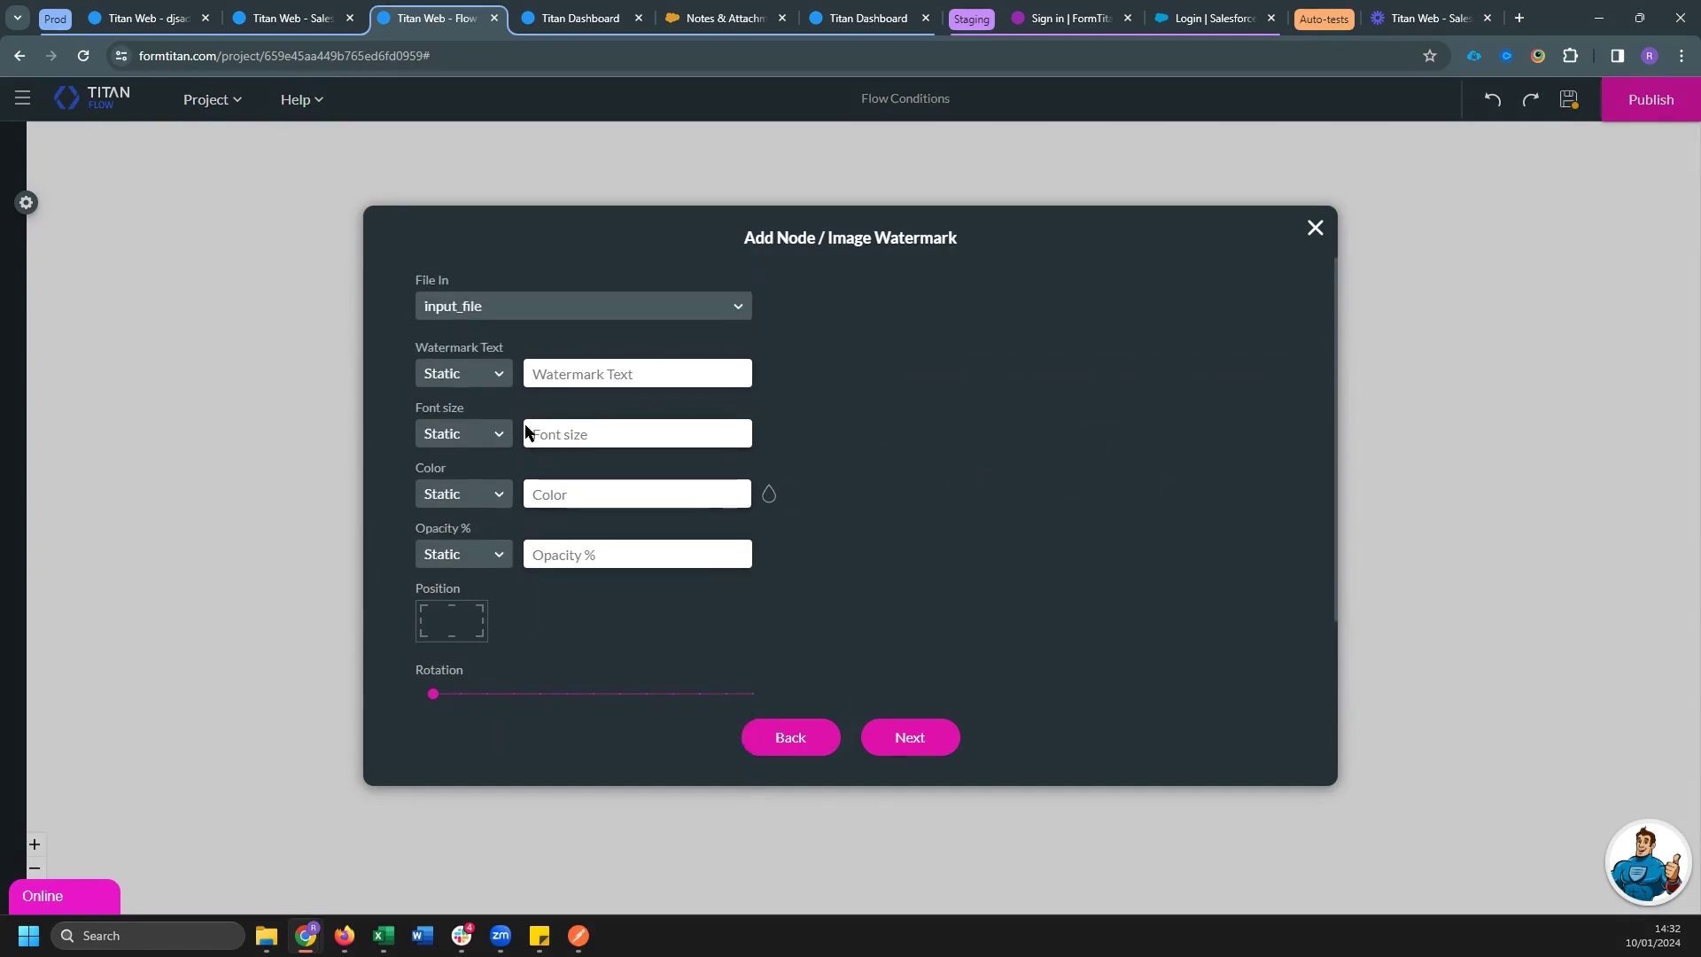
Set the watermark text WATERMARK, size 100, white #ffffffff, opacity 100, centred
type("WATERMARK")
left_click(584, 435)
type("100")
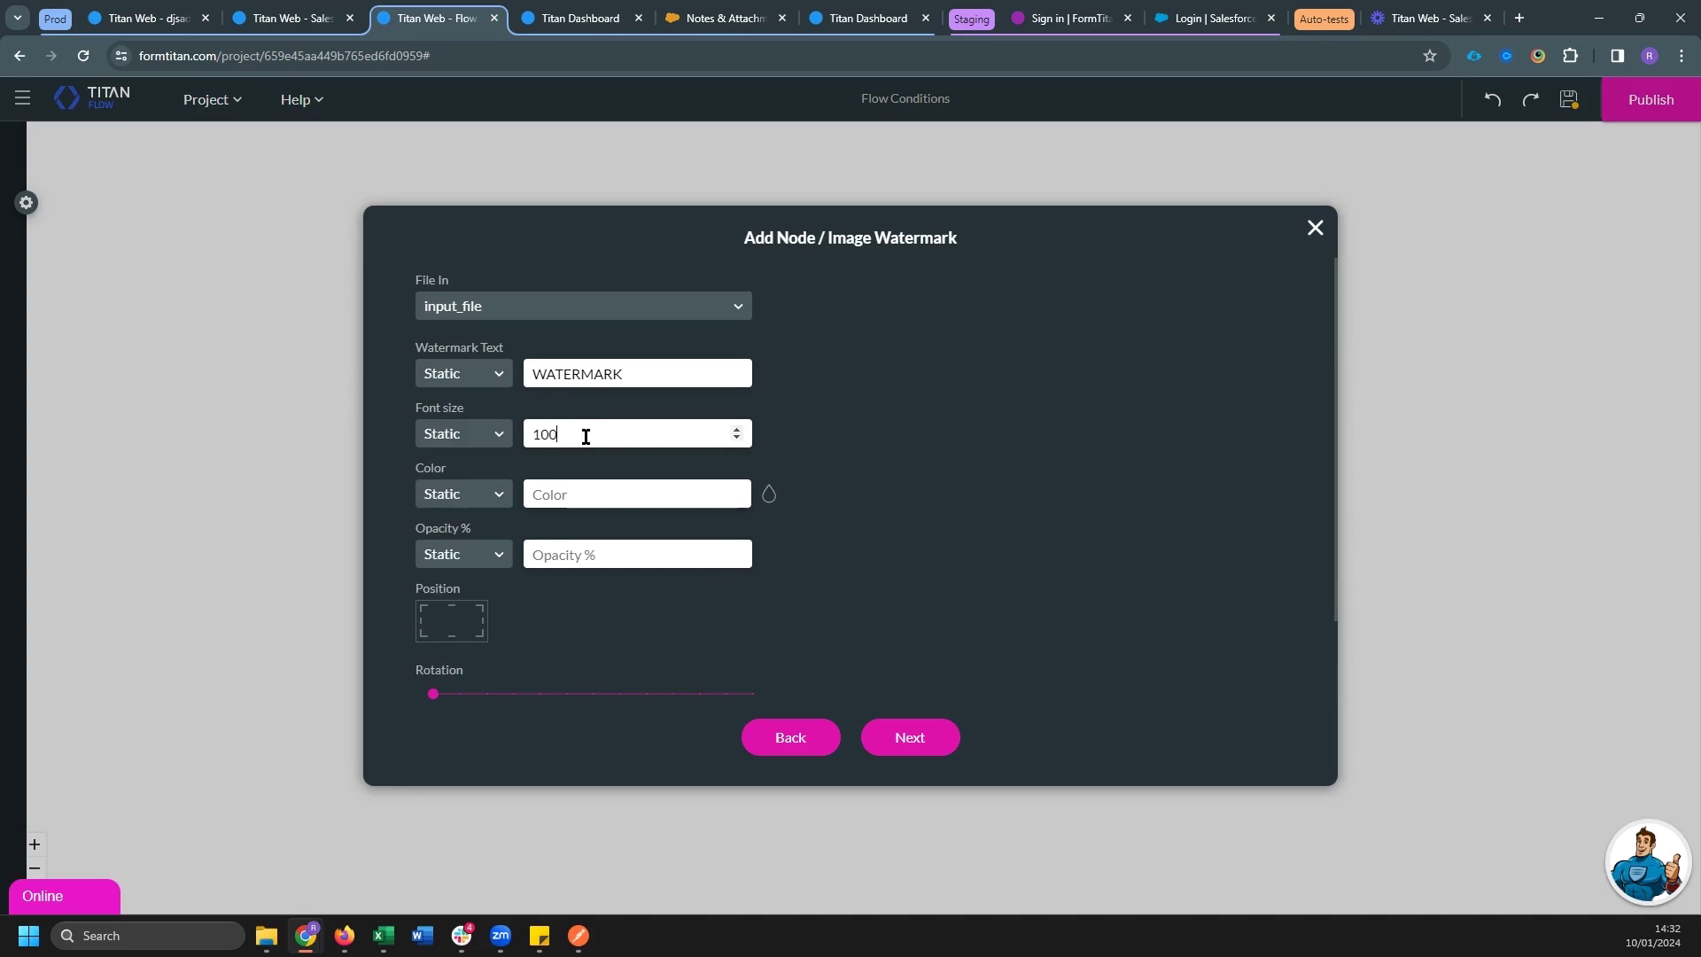
left_click(771, 496)
left_click(584, 555)
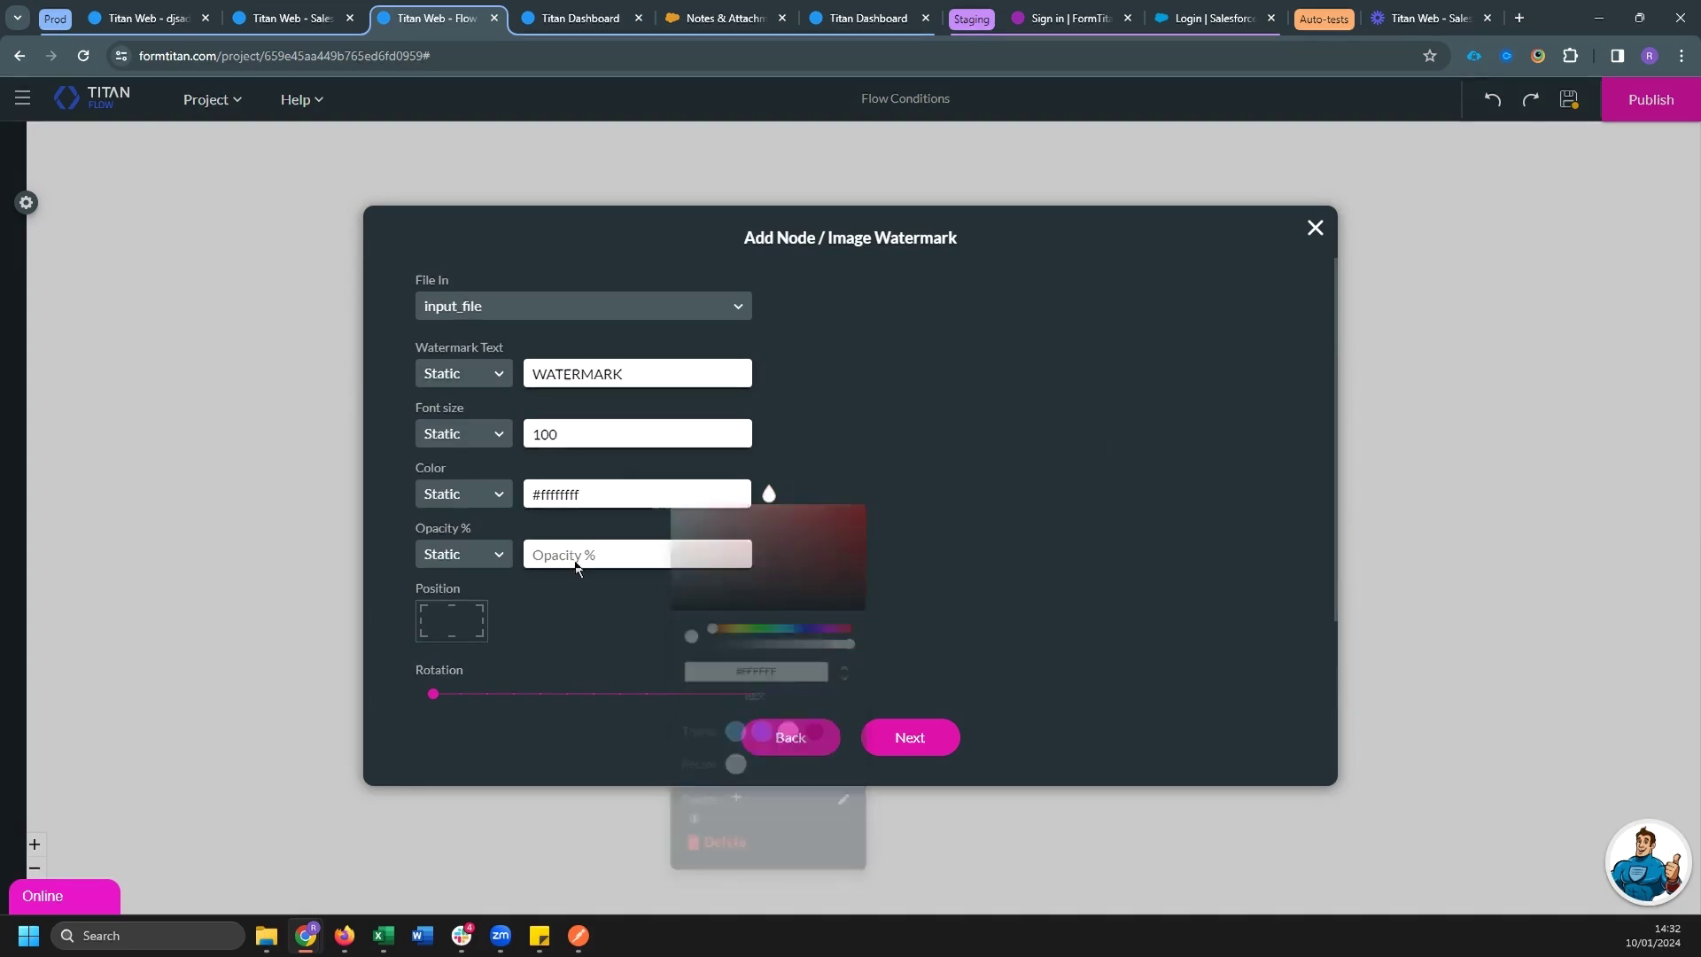
type("100")
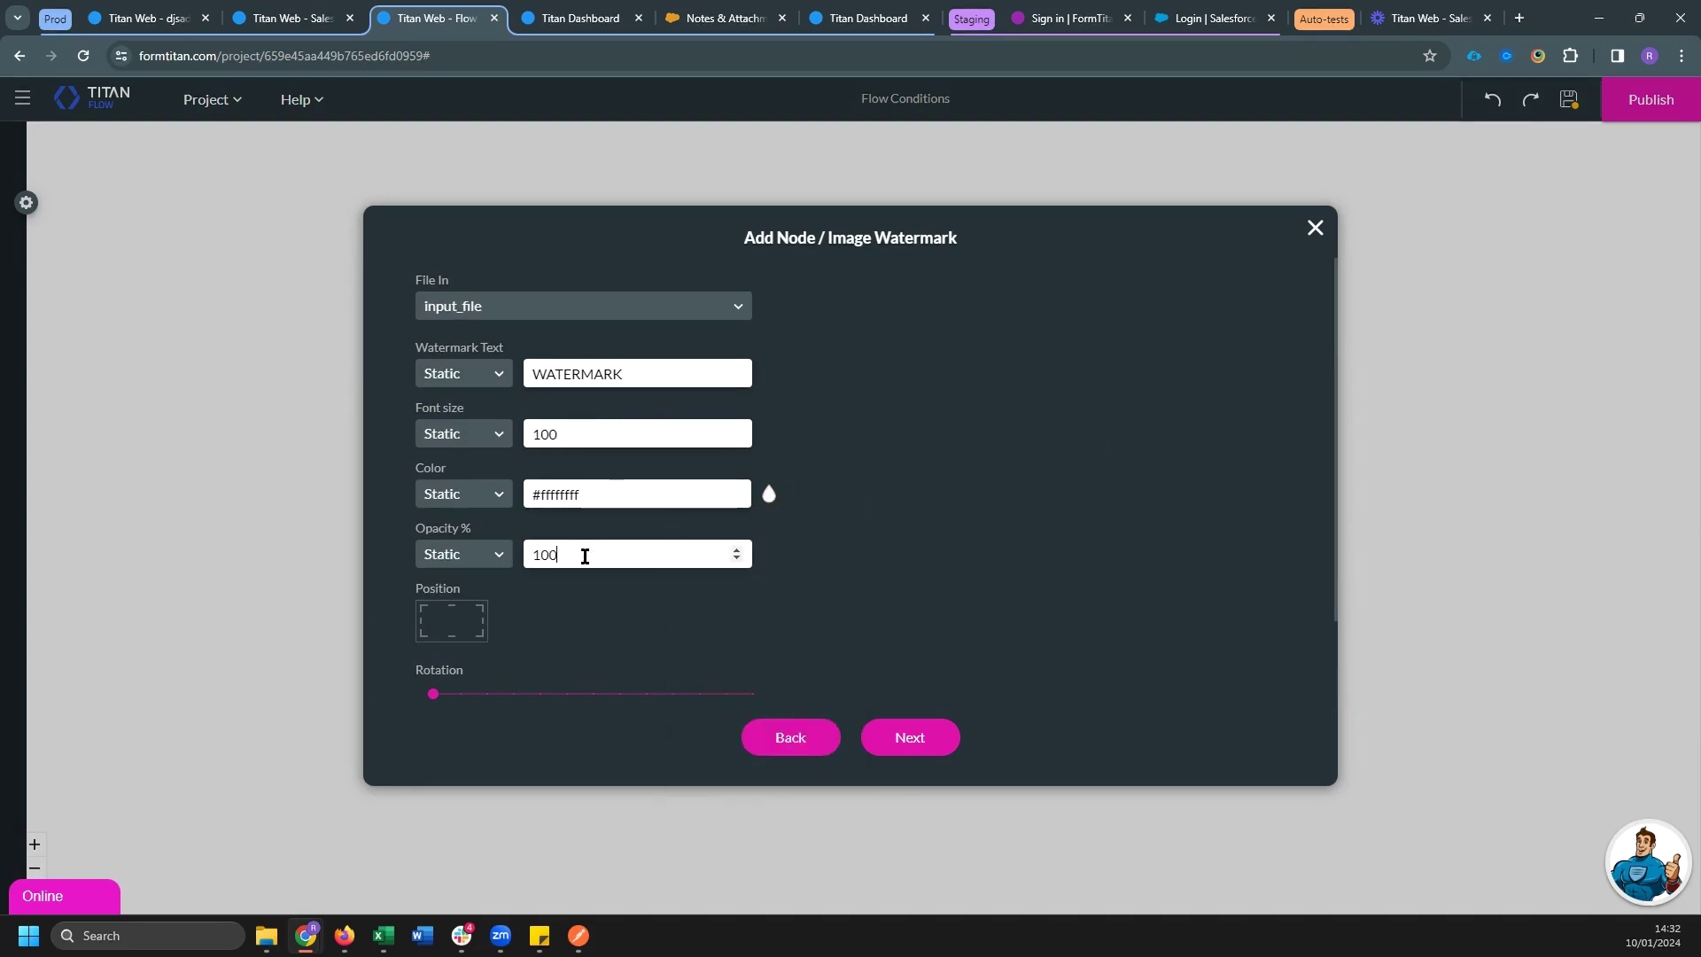
left_click(452, 621)
scroll(532, 630, "down", 1)
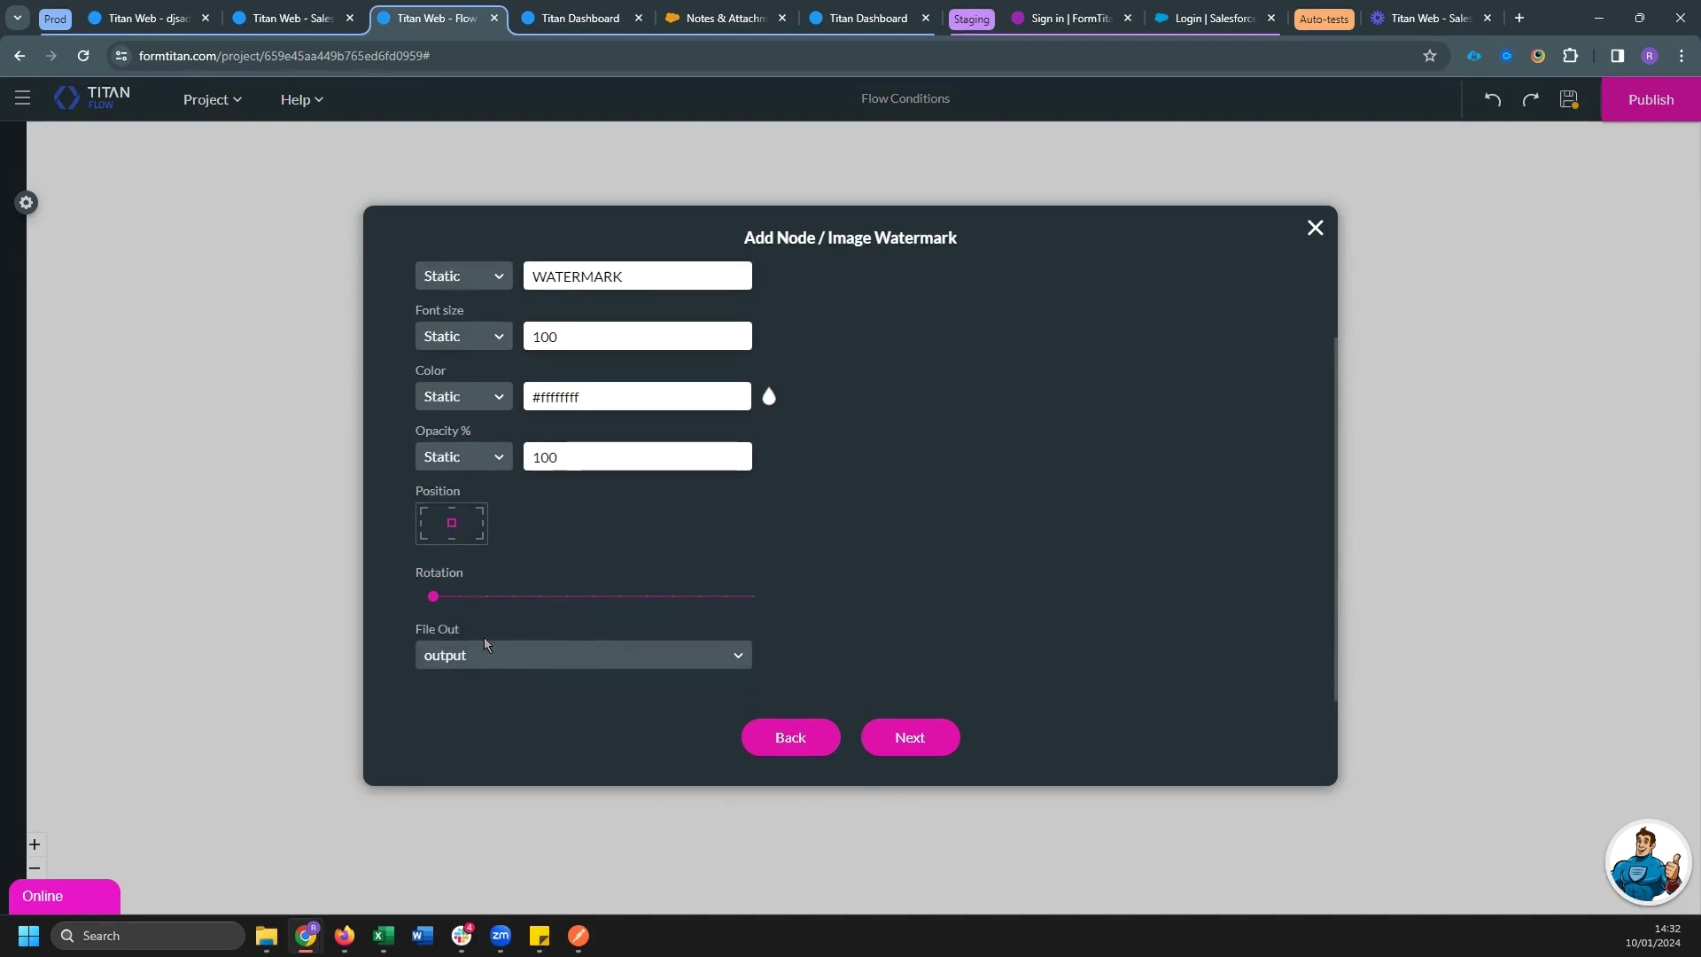
Tag the watermark node 'Watermark' and insert it into the flow
left_click(909, 737)
left_click(541, 322)
type("Watermark")
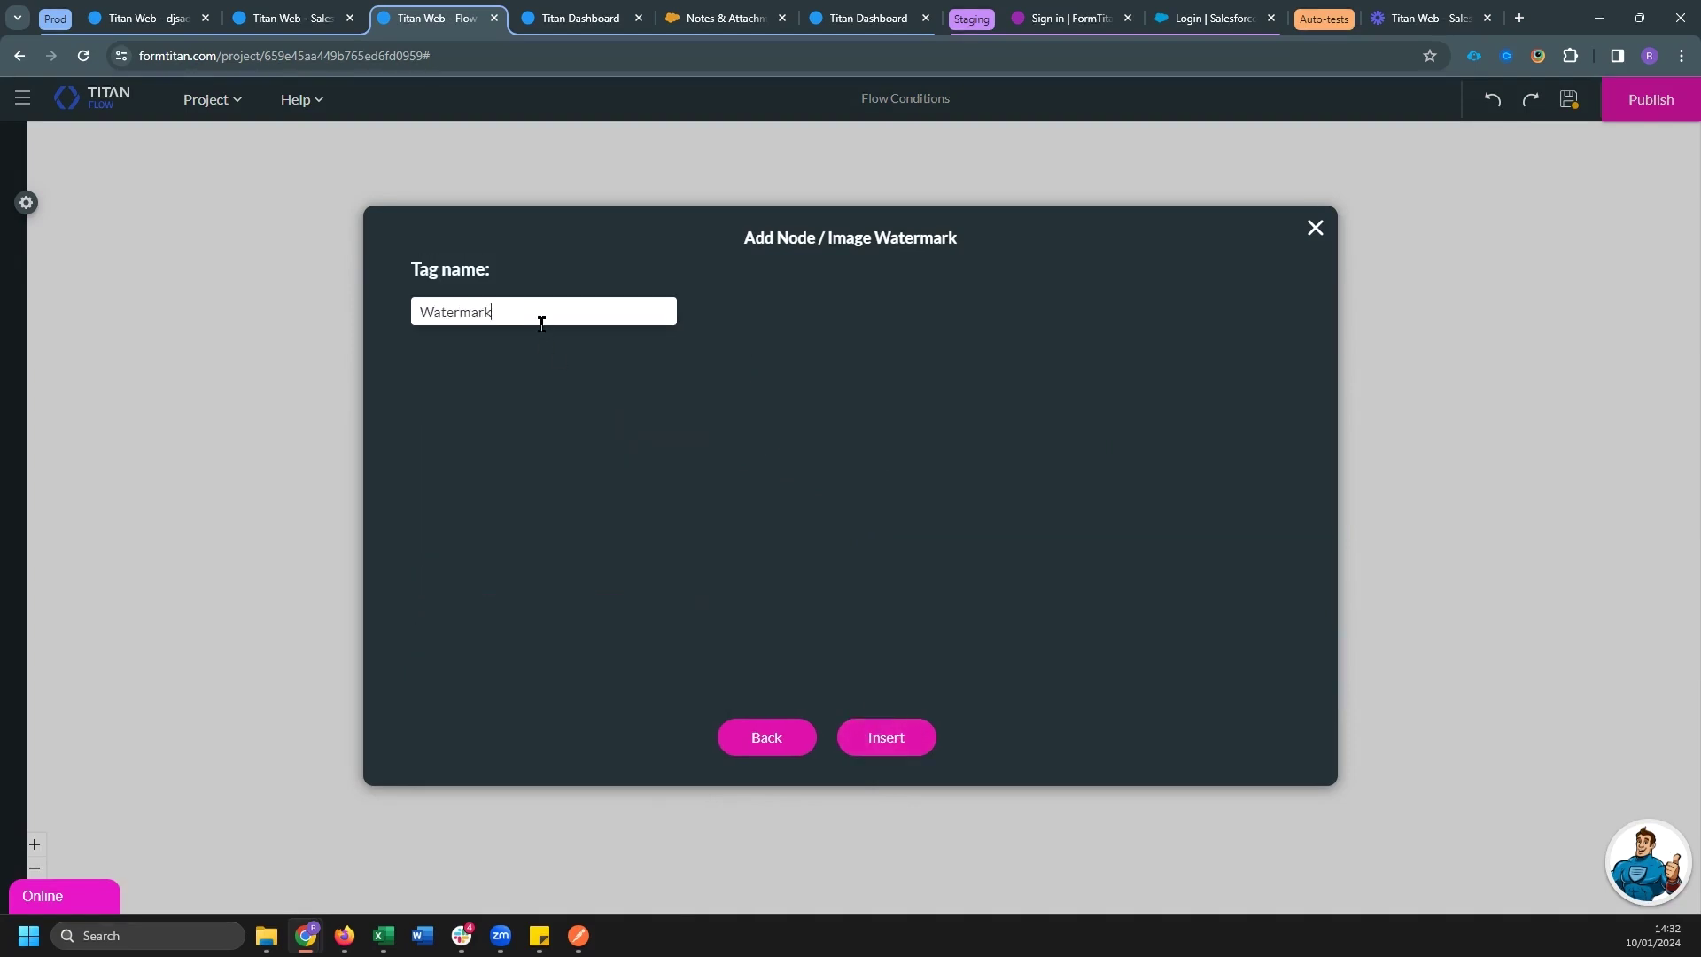
left_click(883, 739)
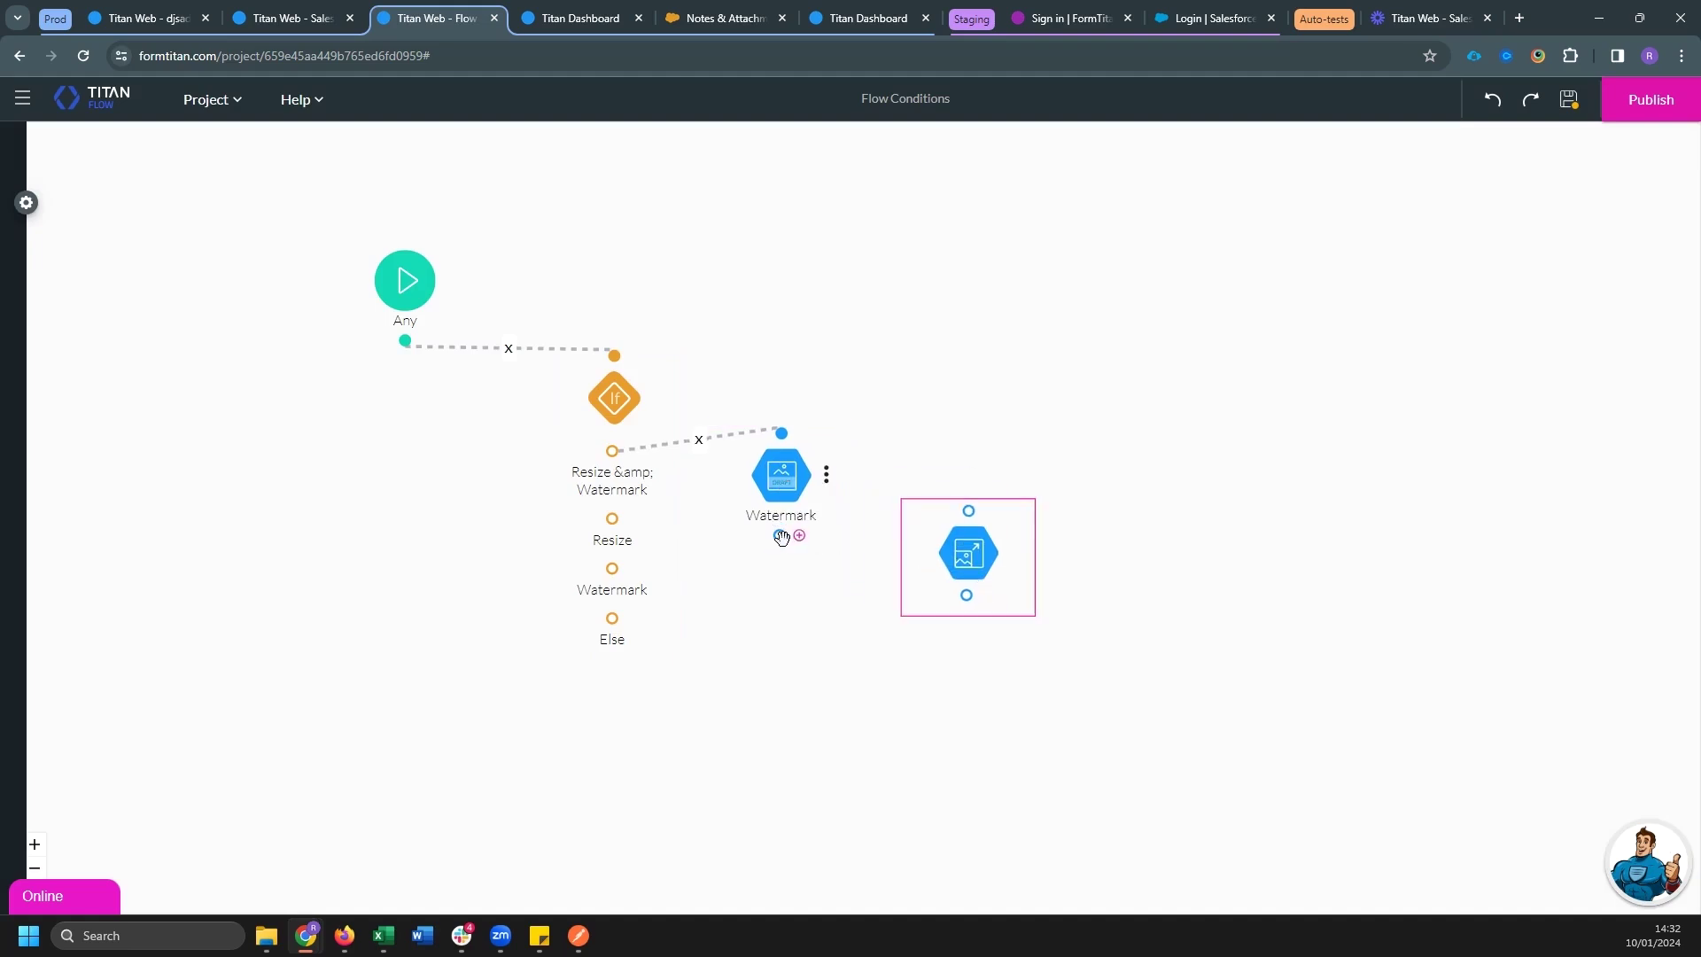
Connect Watermark to the resize node, reading output and writing output2
left_click_drag(781, 535, 968, 511)
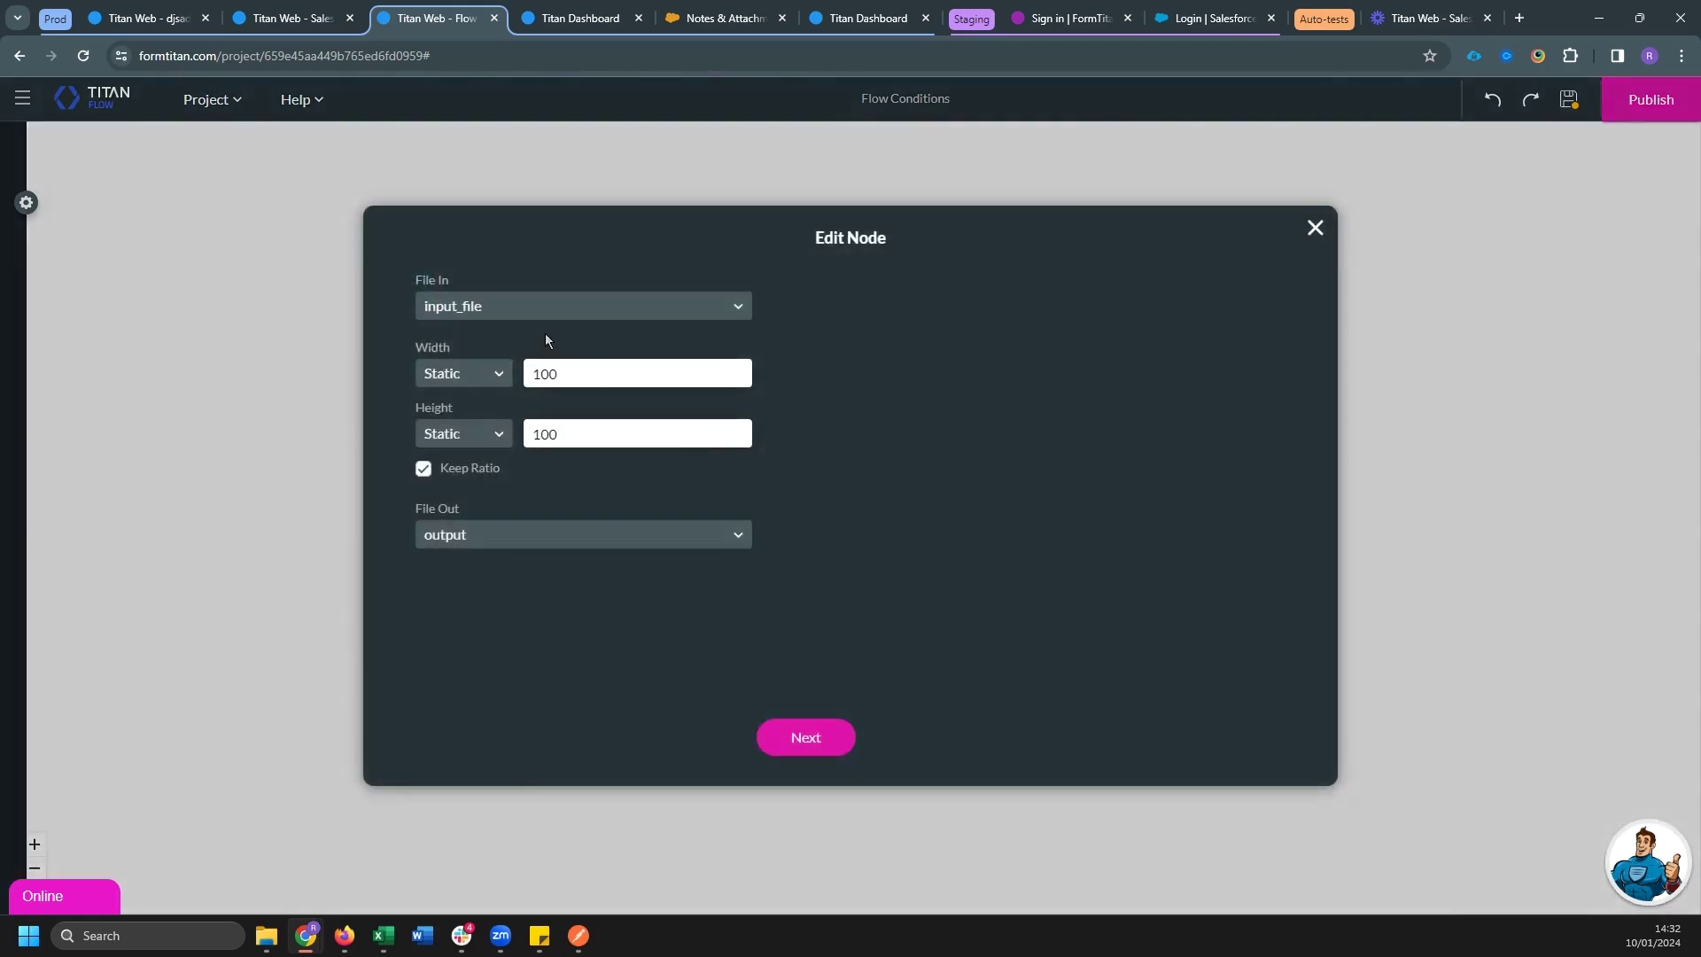
left_click(570, 312)
left_click(503, 380)
left_click(495, 534)
left_click(497, 642)
left_click(823, 736)
left_click(837, 737)
Tag the node Resize, save it, and tidy the Resize and Watermark node positions
left_click(557, 312)
type("Resize")
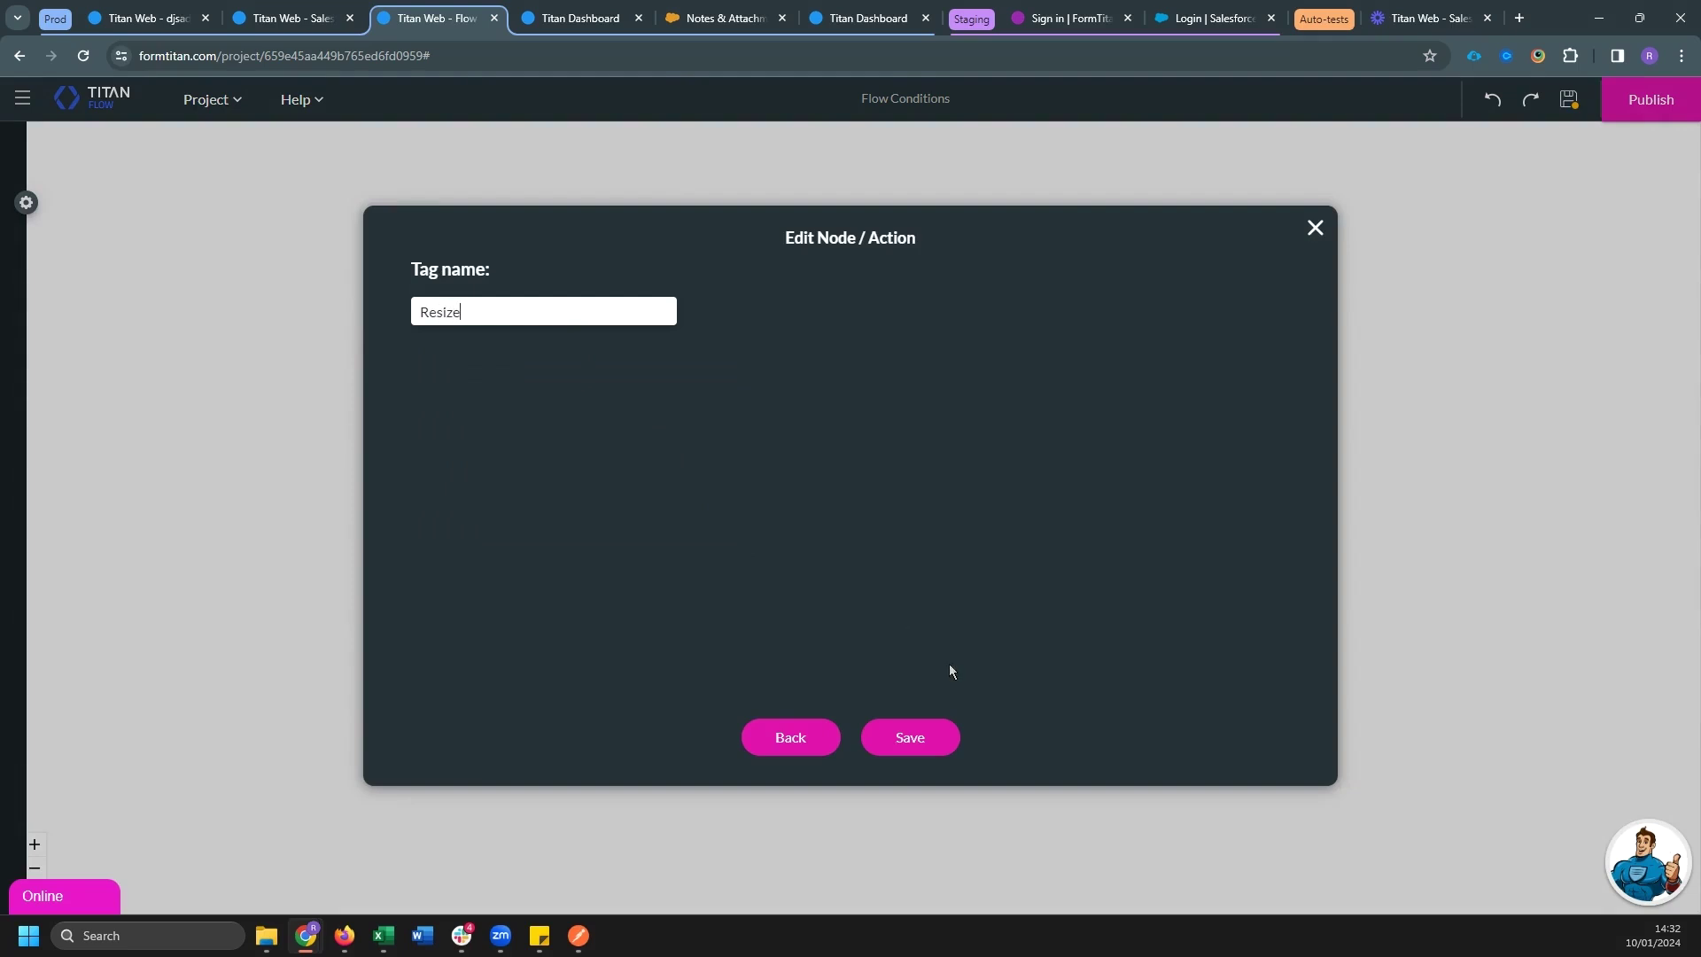
left_click(939, 748)
left_click_drag(968, 558, 1017, 520)
left_click_drag(798, 482, 828, 450)
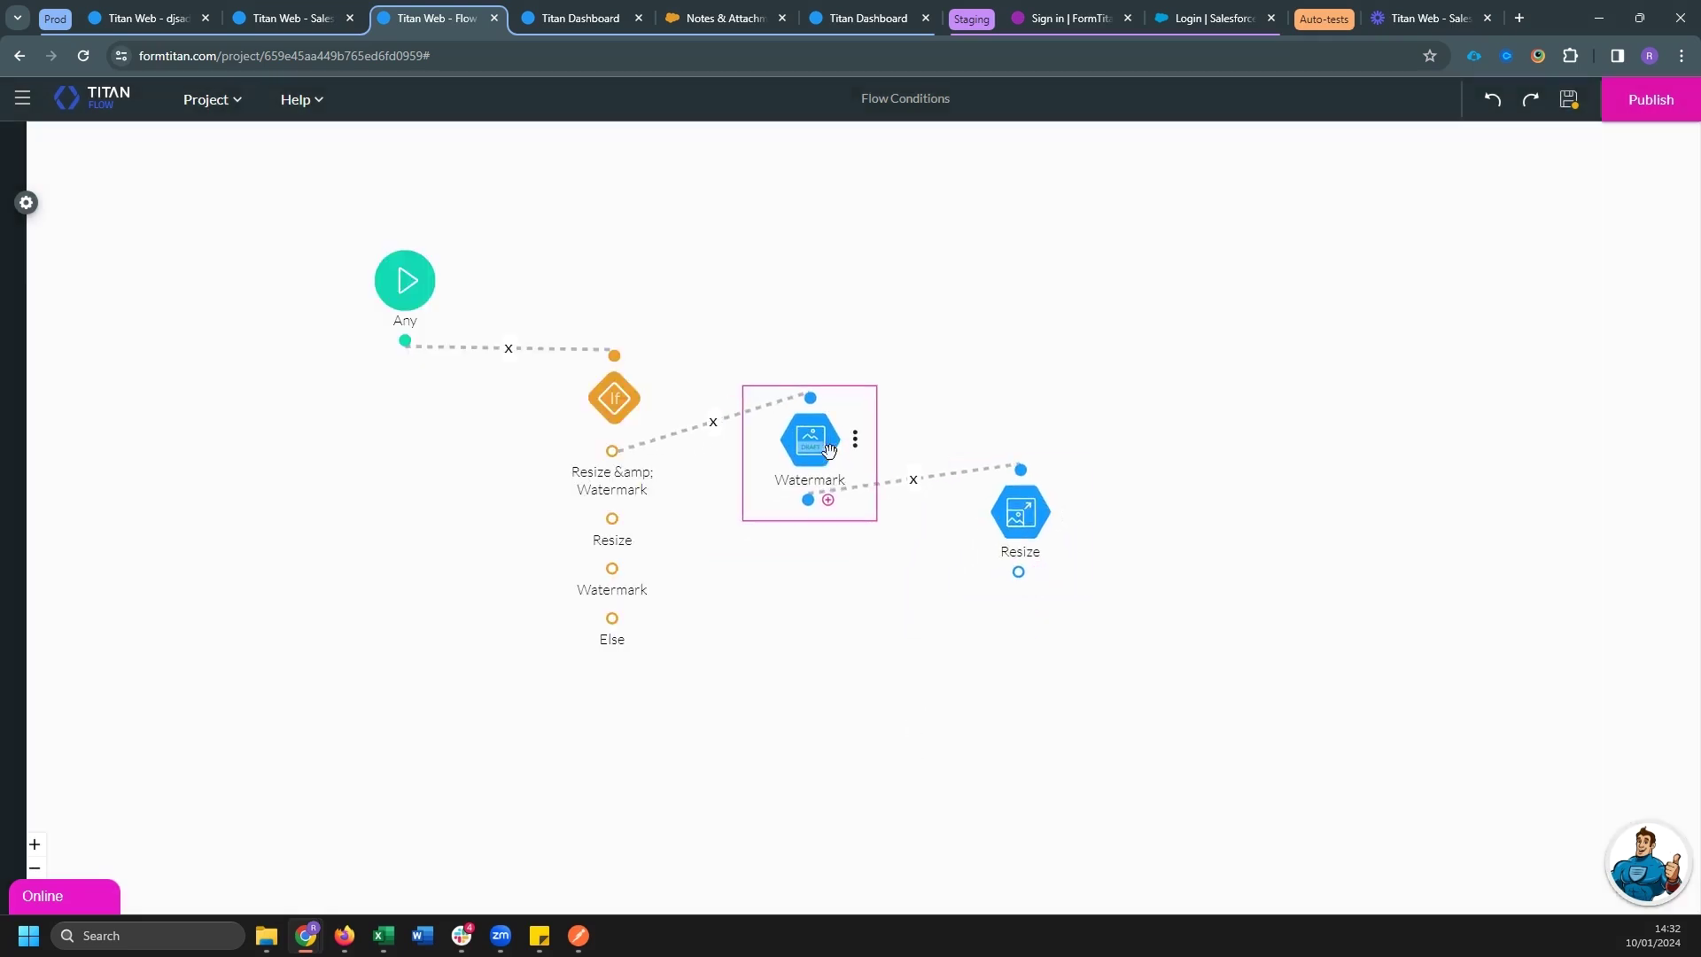
left_click_drag(1036, 580, 1066, 538)
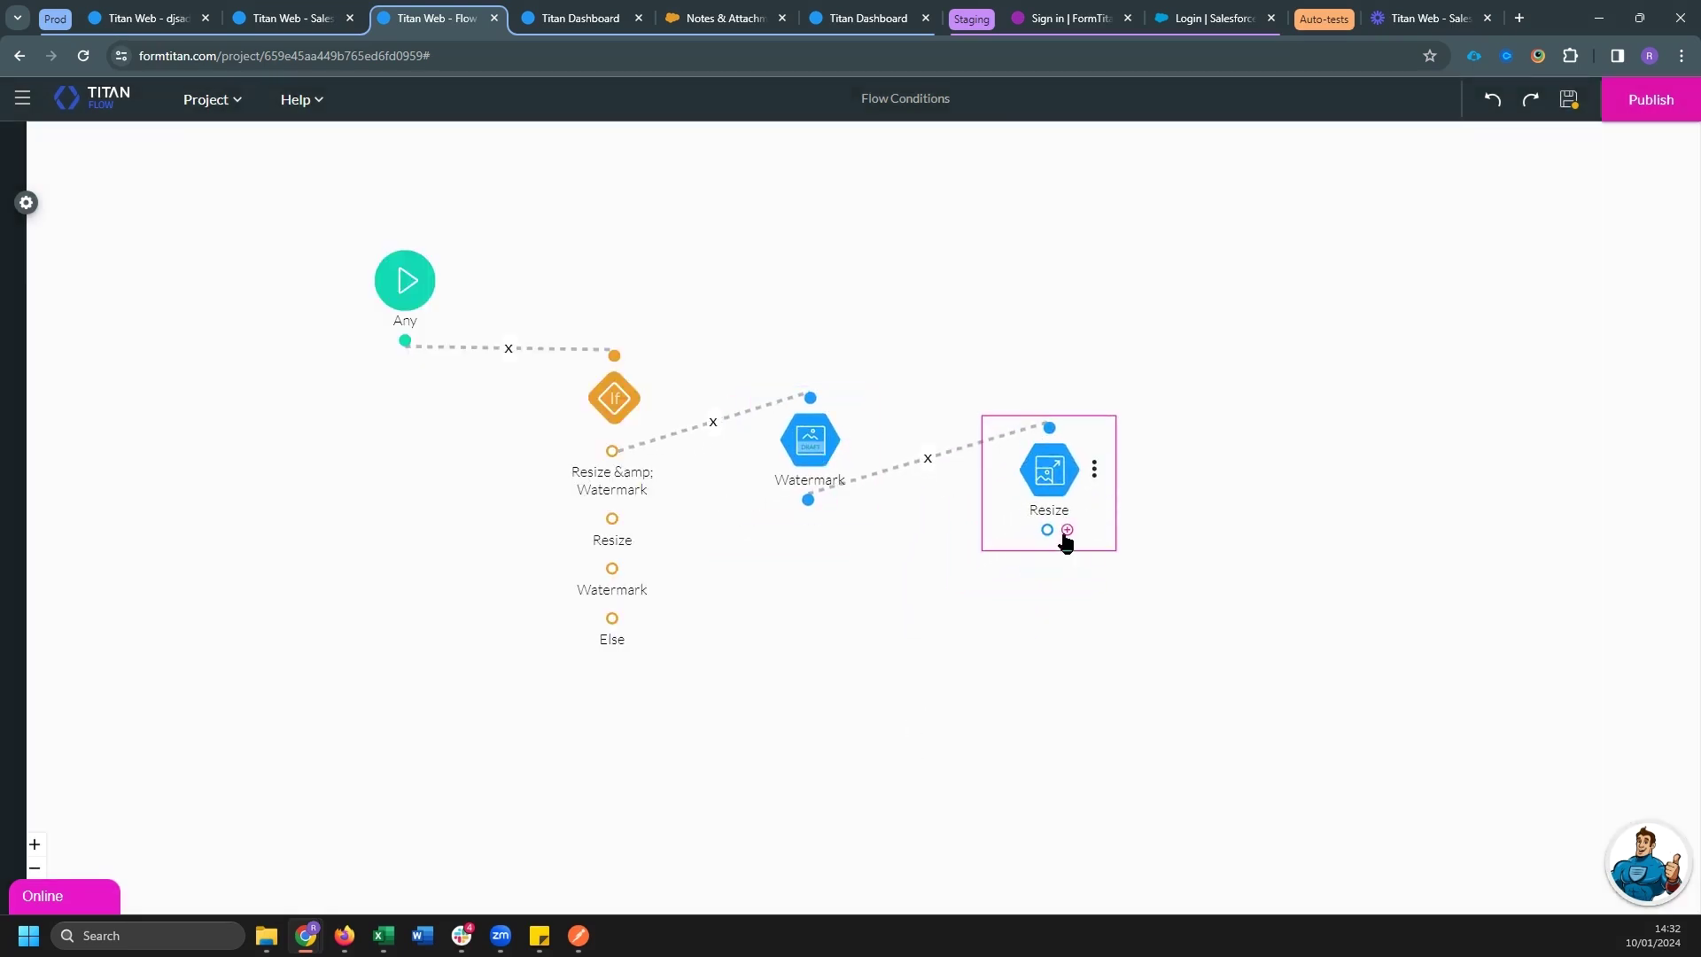
Add a condition node after Resize with Rule 1 testing the email_checkbox parameter
left_click(1066, 529)
left_click(586, 459)
left_click(868, 738)
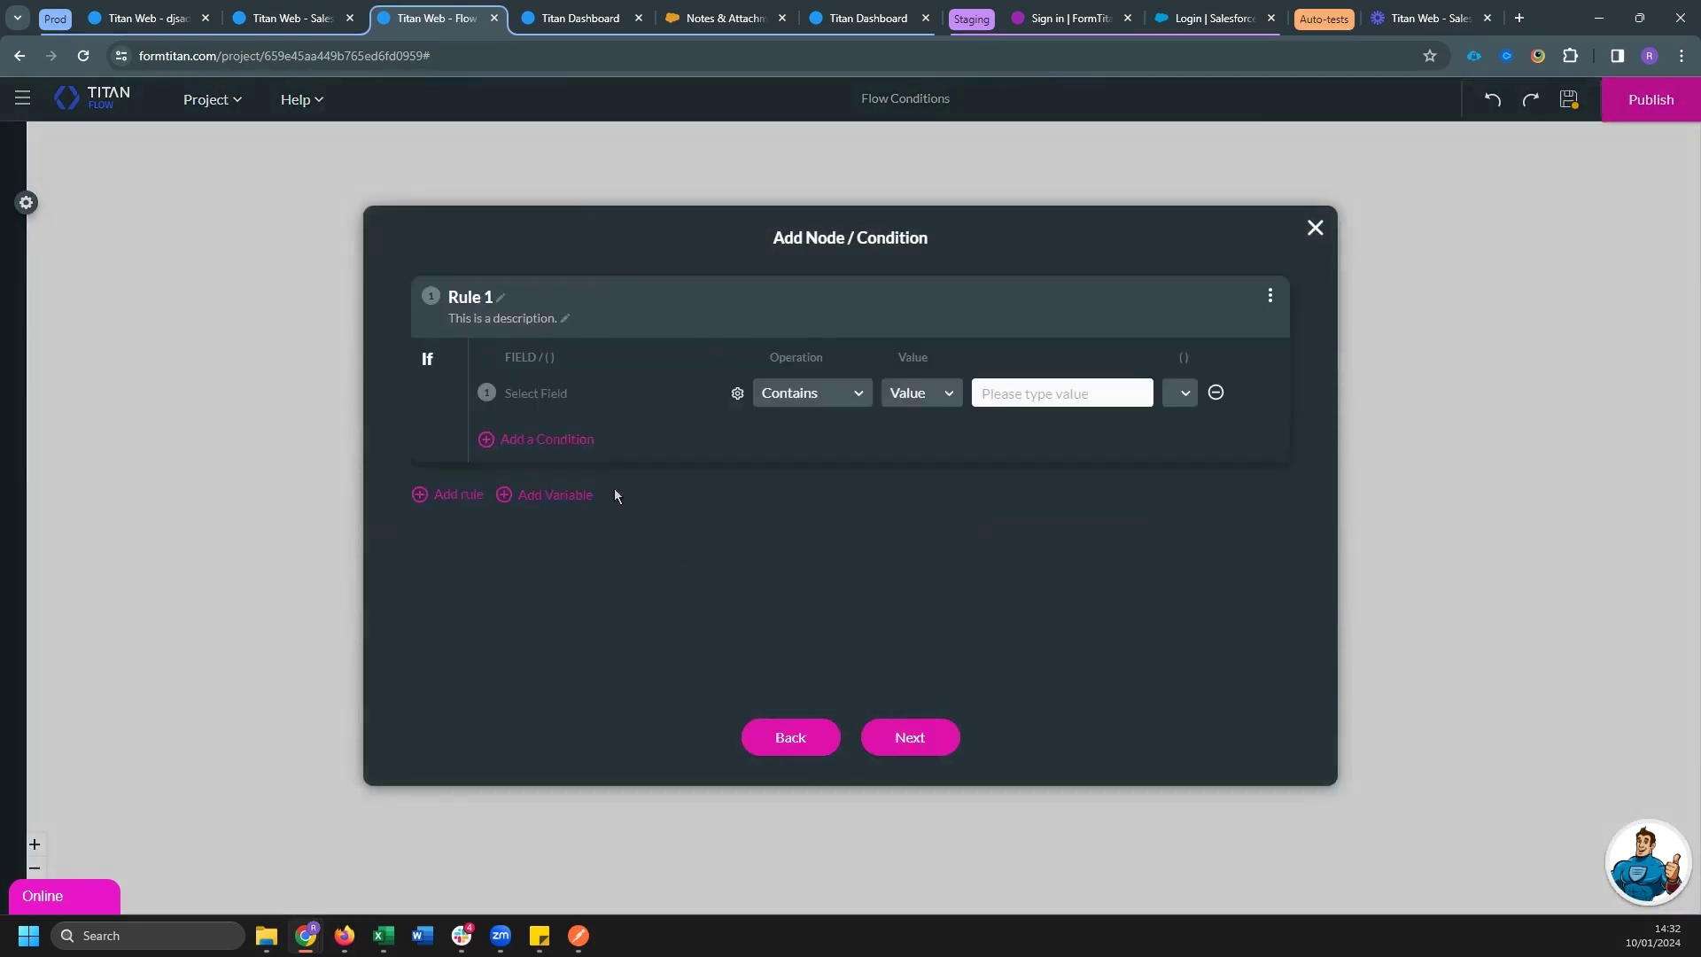
left_click(737, 393)
left_click(680, 488)
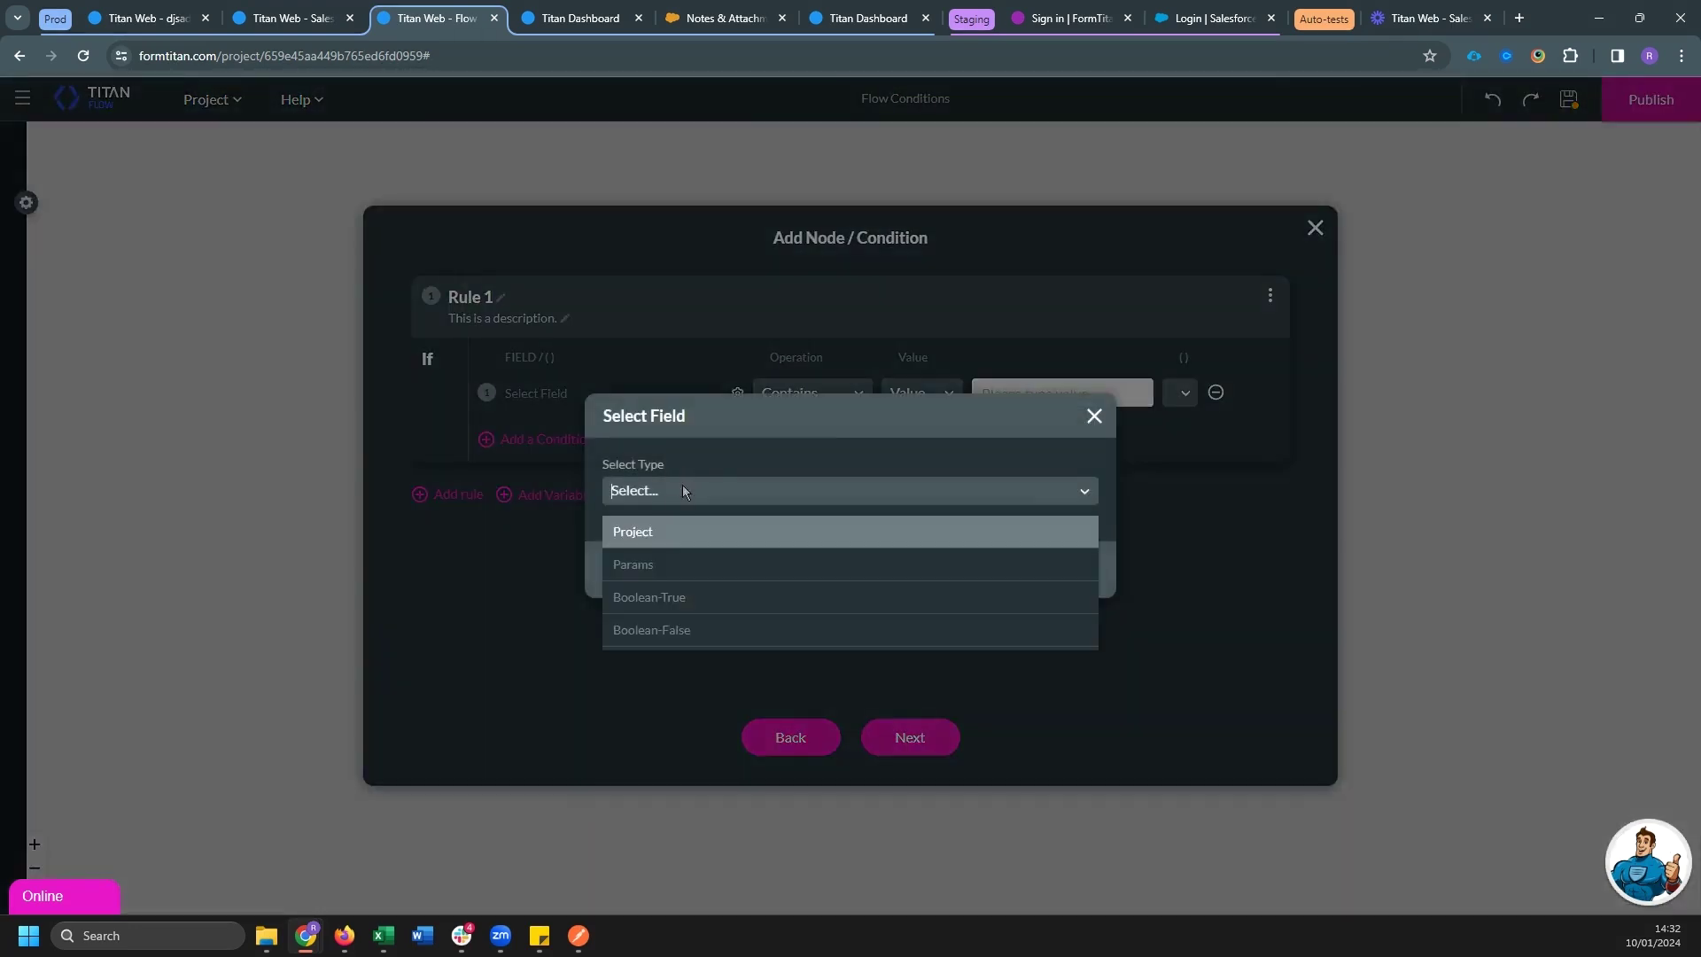
left_click(646, 565)
left_click(657, 525)
left_click(695, 633)
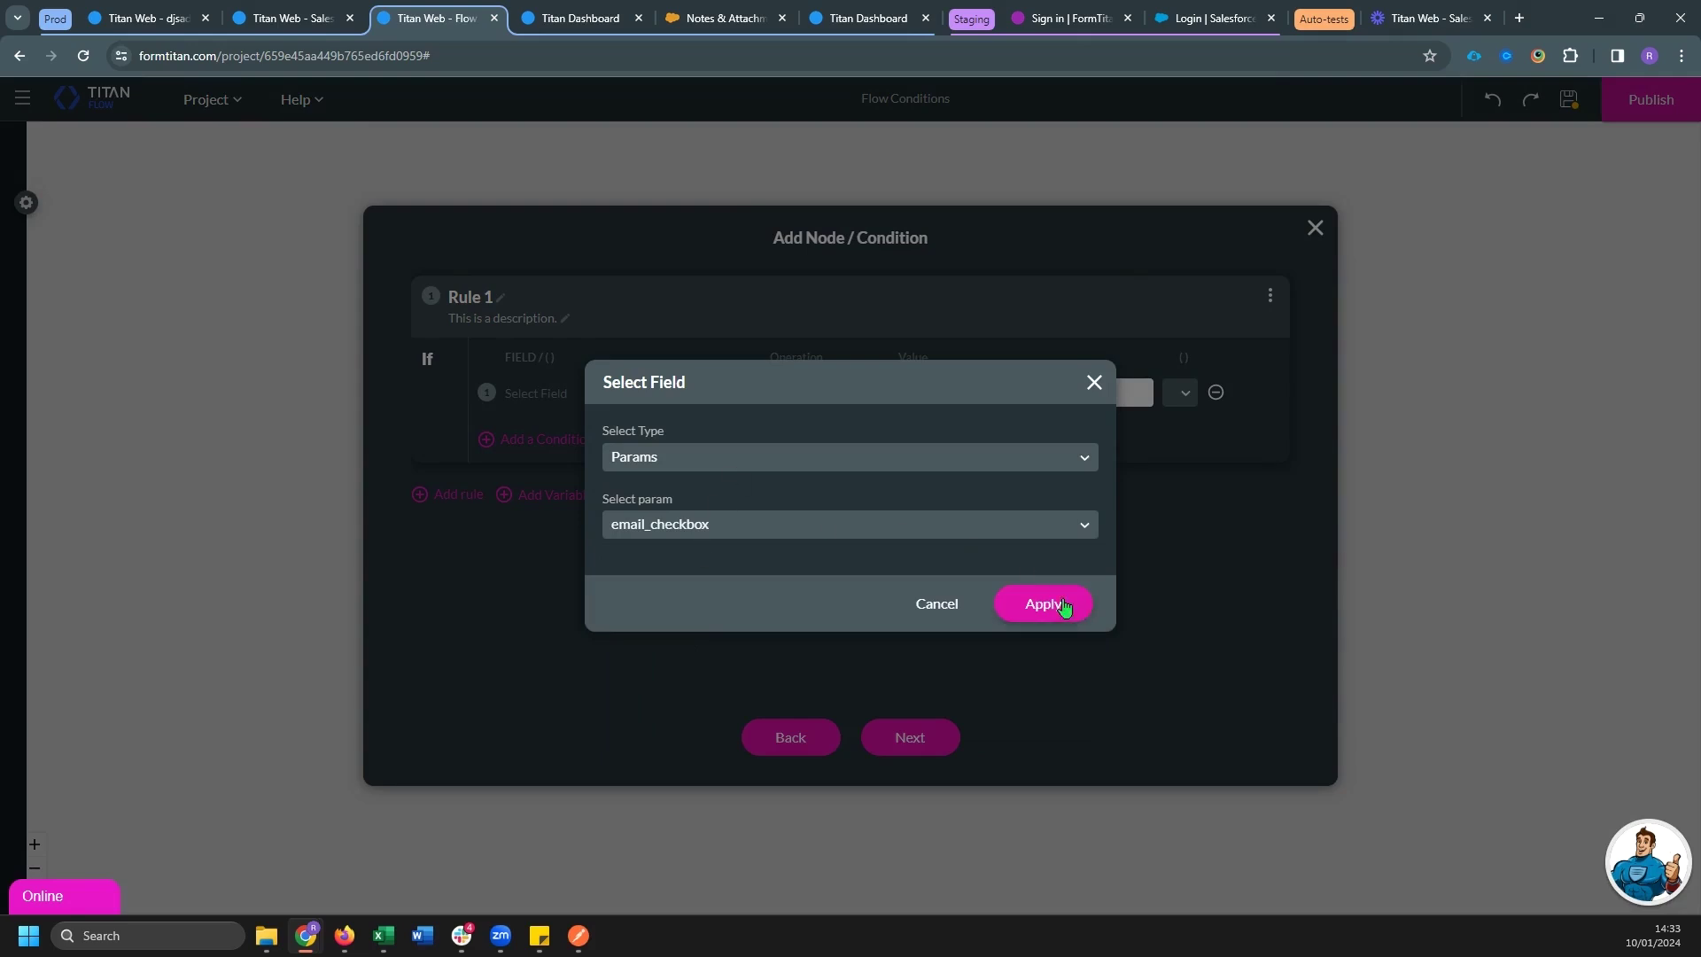
left_click(1063, 607)
Make Rule 1 compare email_checkbox Equals Boolean-True and insert the condition
left_click(831, 402)
type("eq")
left_click(828, 433)
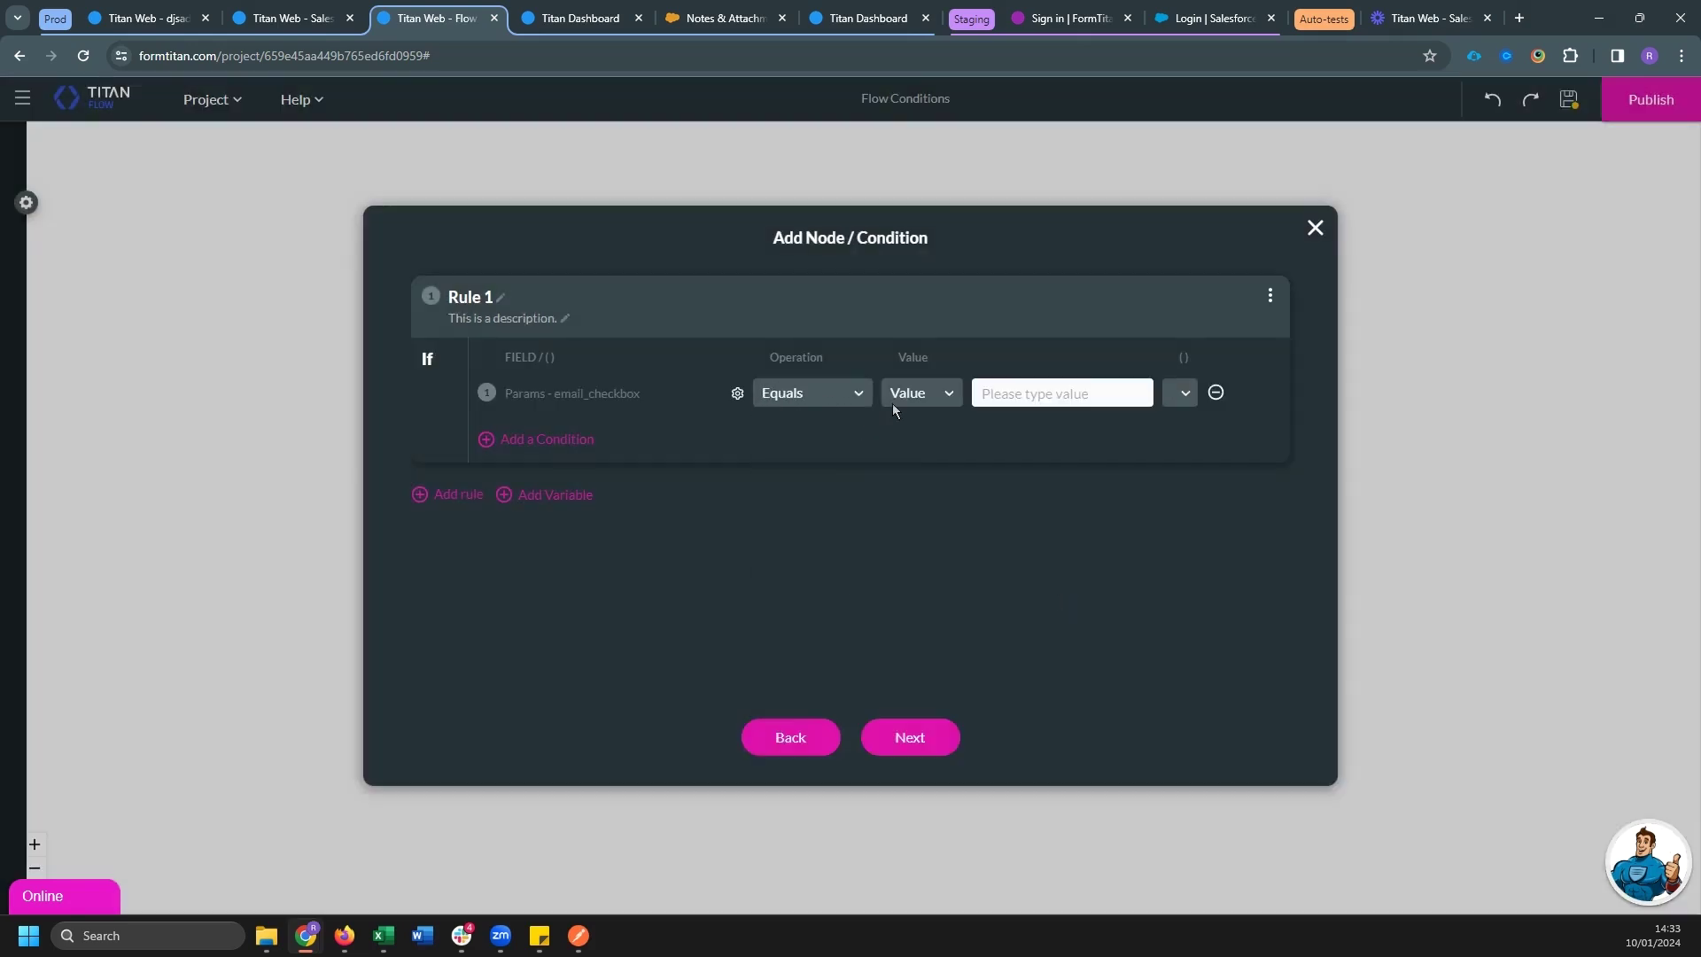
left_click(893, 395)
left_click(919, 464)
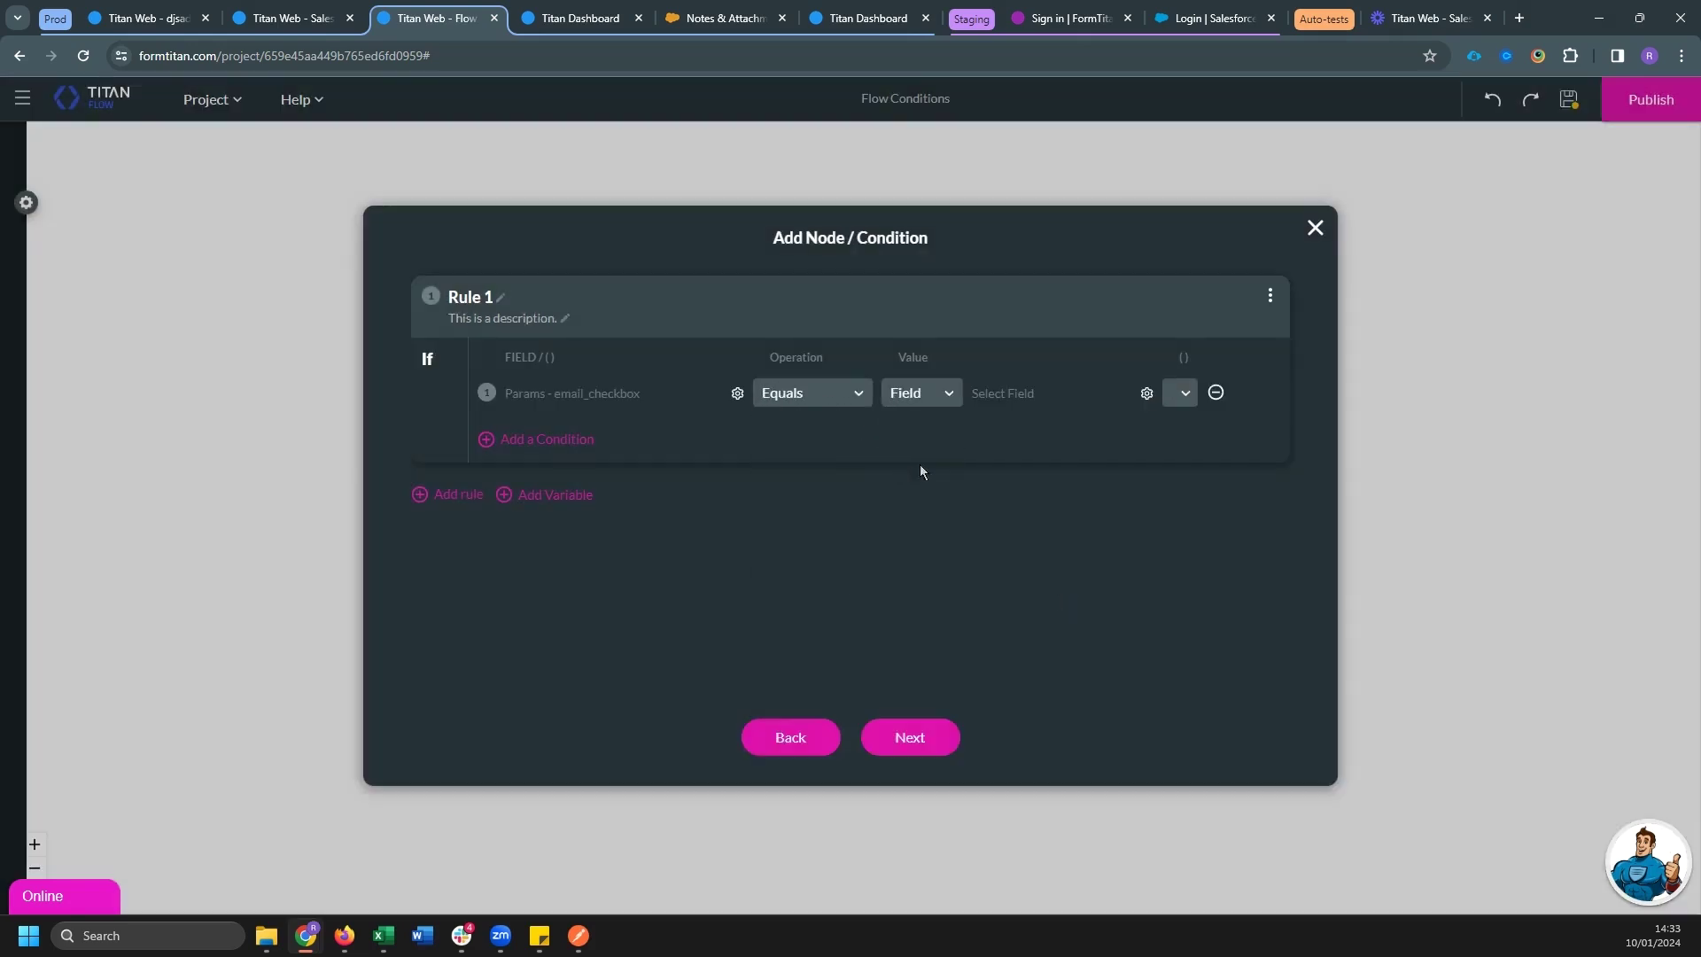
left_click(1145, 395)
left_click(879, 490)
left_click(717, 601)
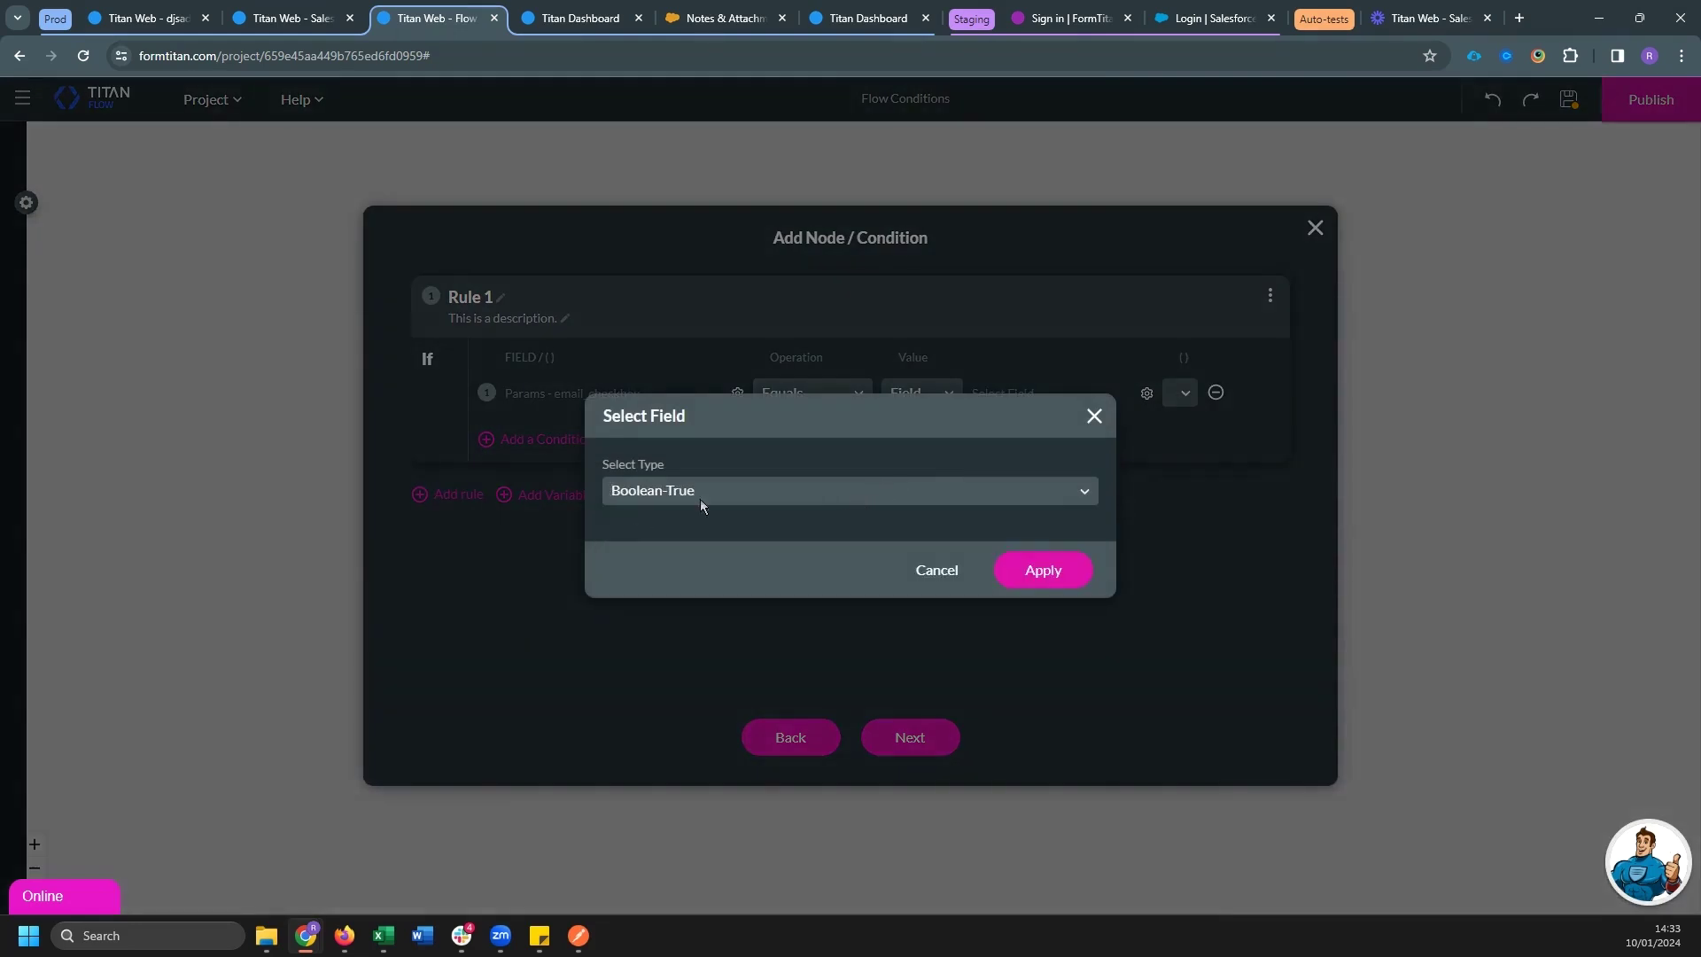
left_click(1040, 581)
left_click(912, 740)
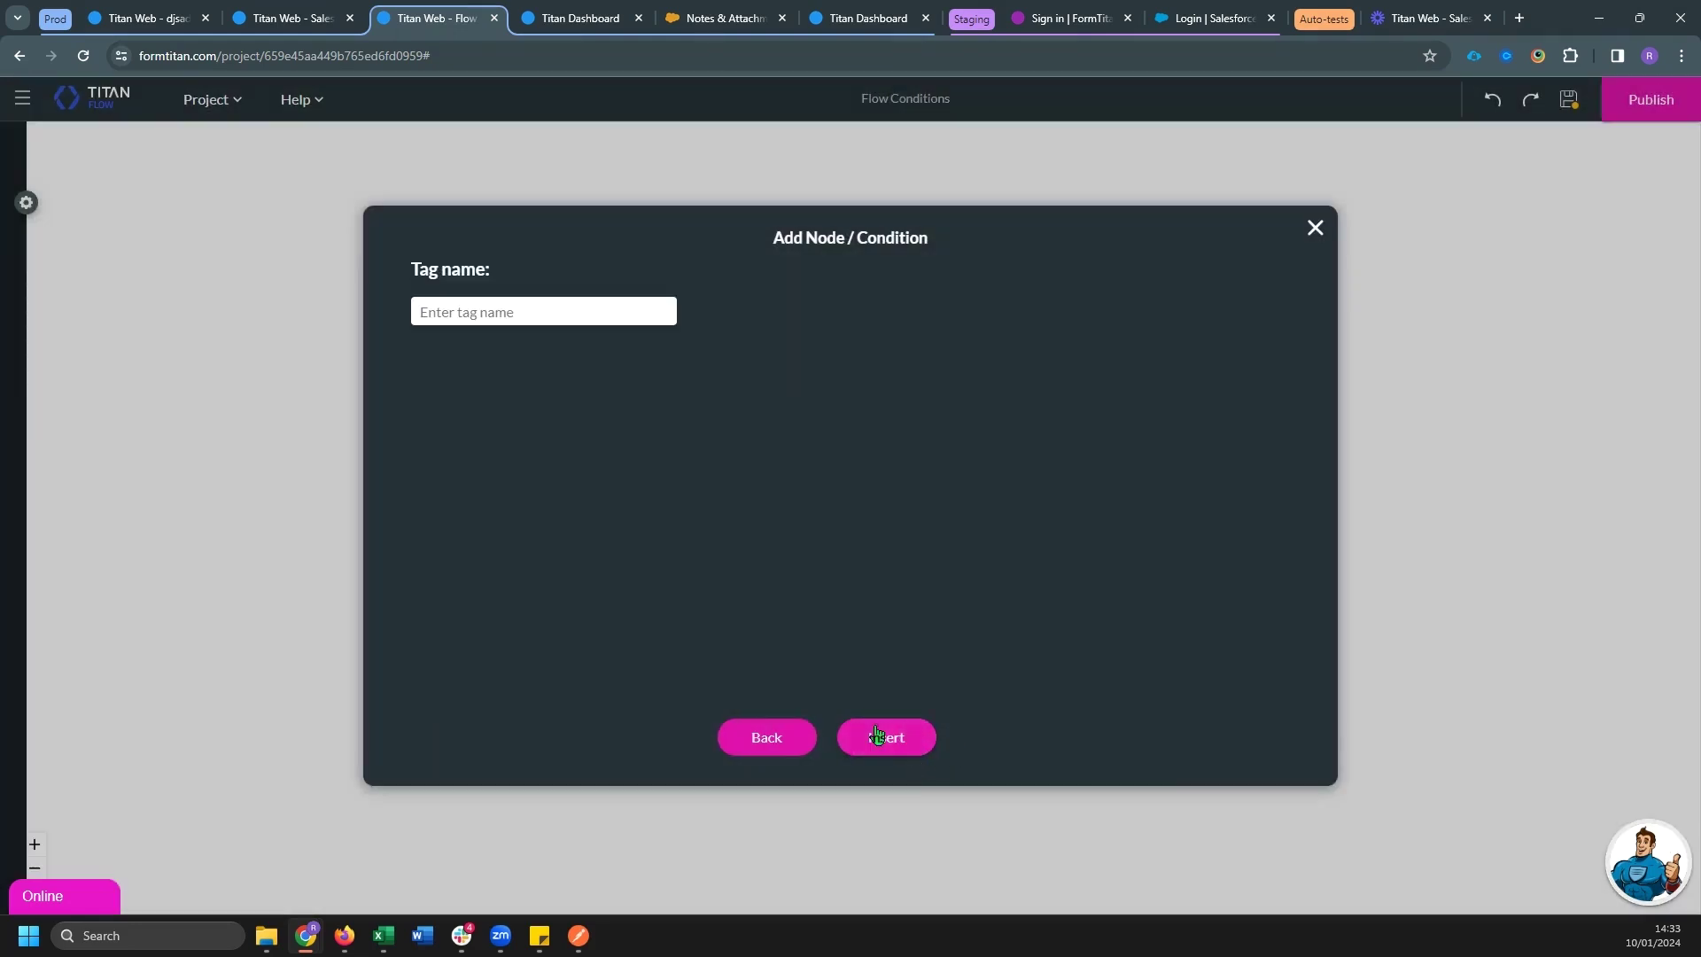
left_click(897, 744)
Add a Send Email node on Rule 1 with a new configuration to the recipient, sent via Titan
left_click(1262, 536)
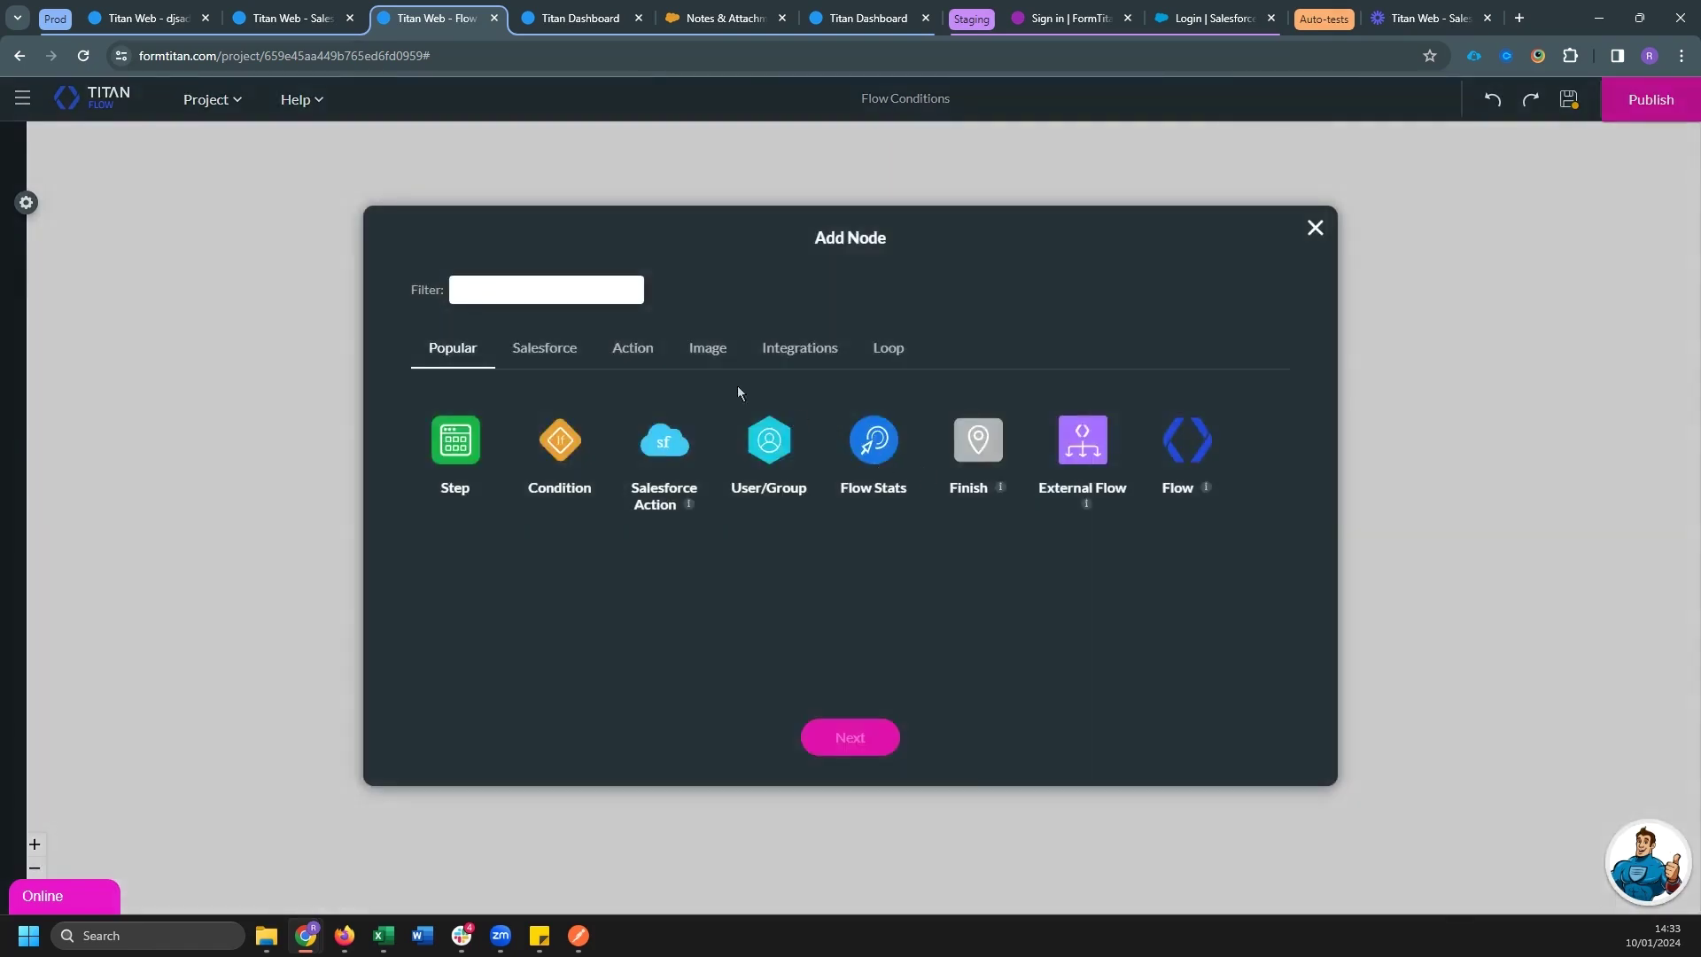
type("email")
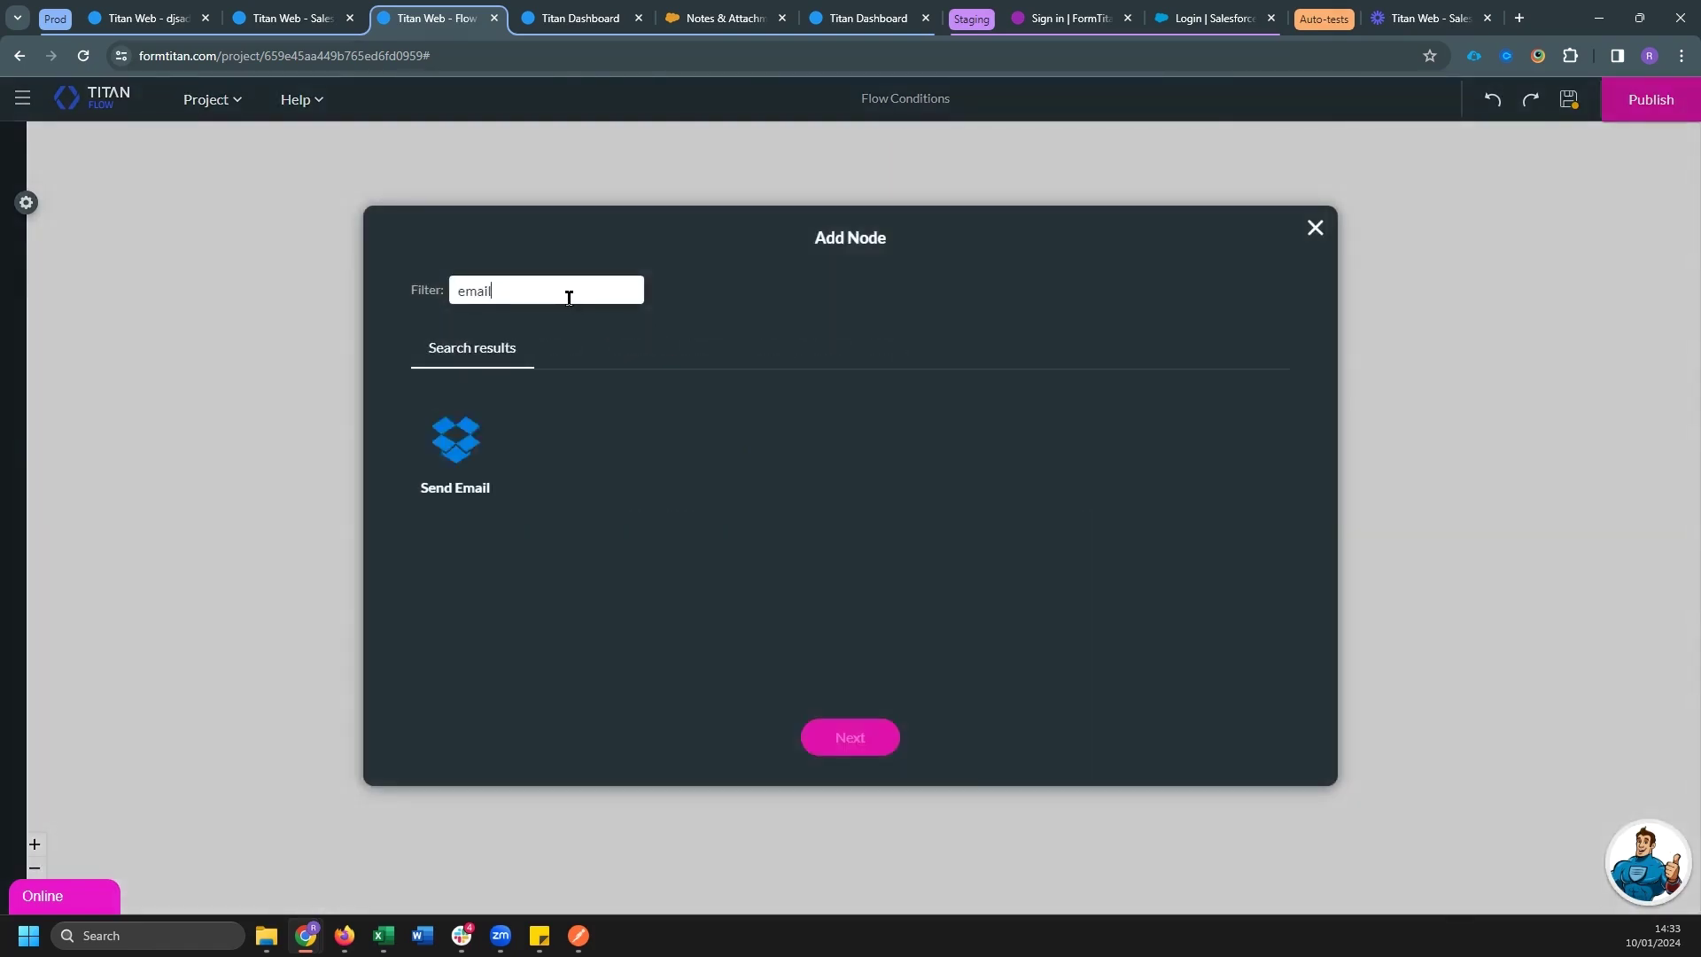
left_click(455, 439)
left_click(849, 737)
left_click(558, 449)
left_click(747, 381)
key("ctrl+v")
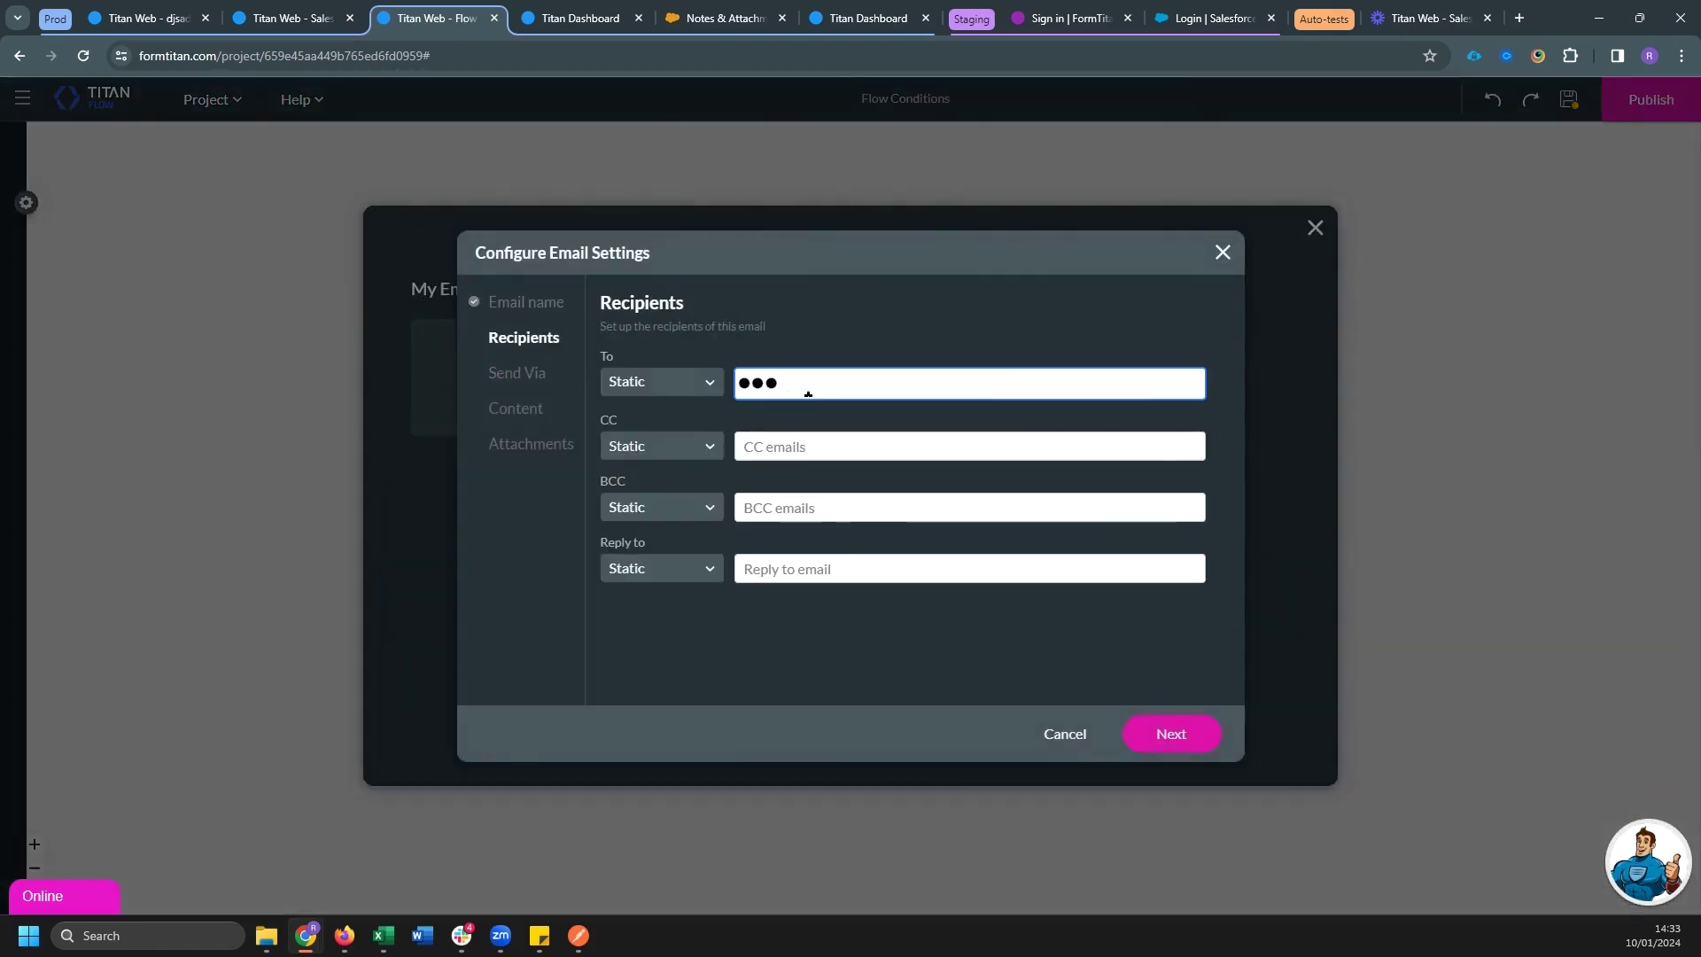
type("●●●●●●●●")
left_click(530, 377)
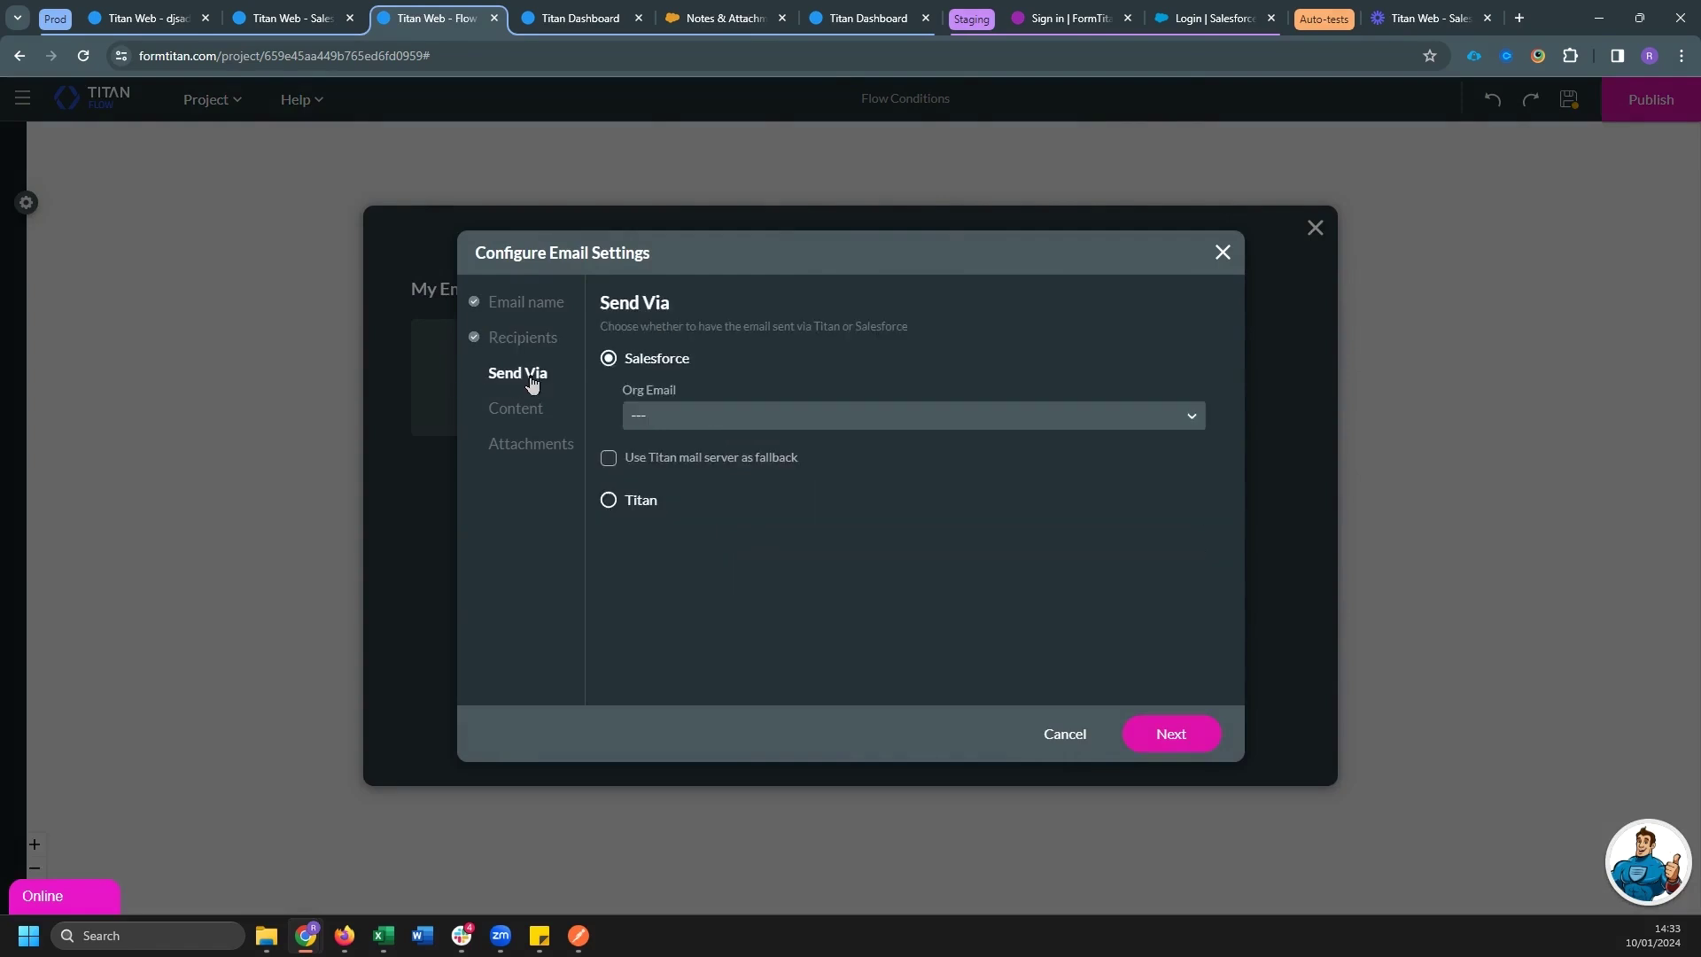
left_click(630, 501)
Set subject 'Resize and Watermark results', body 'The file is attached', and attach the file
left_click(666, 451)
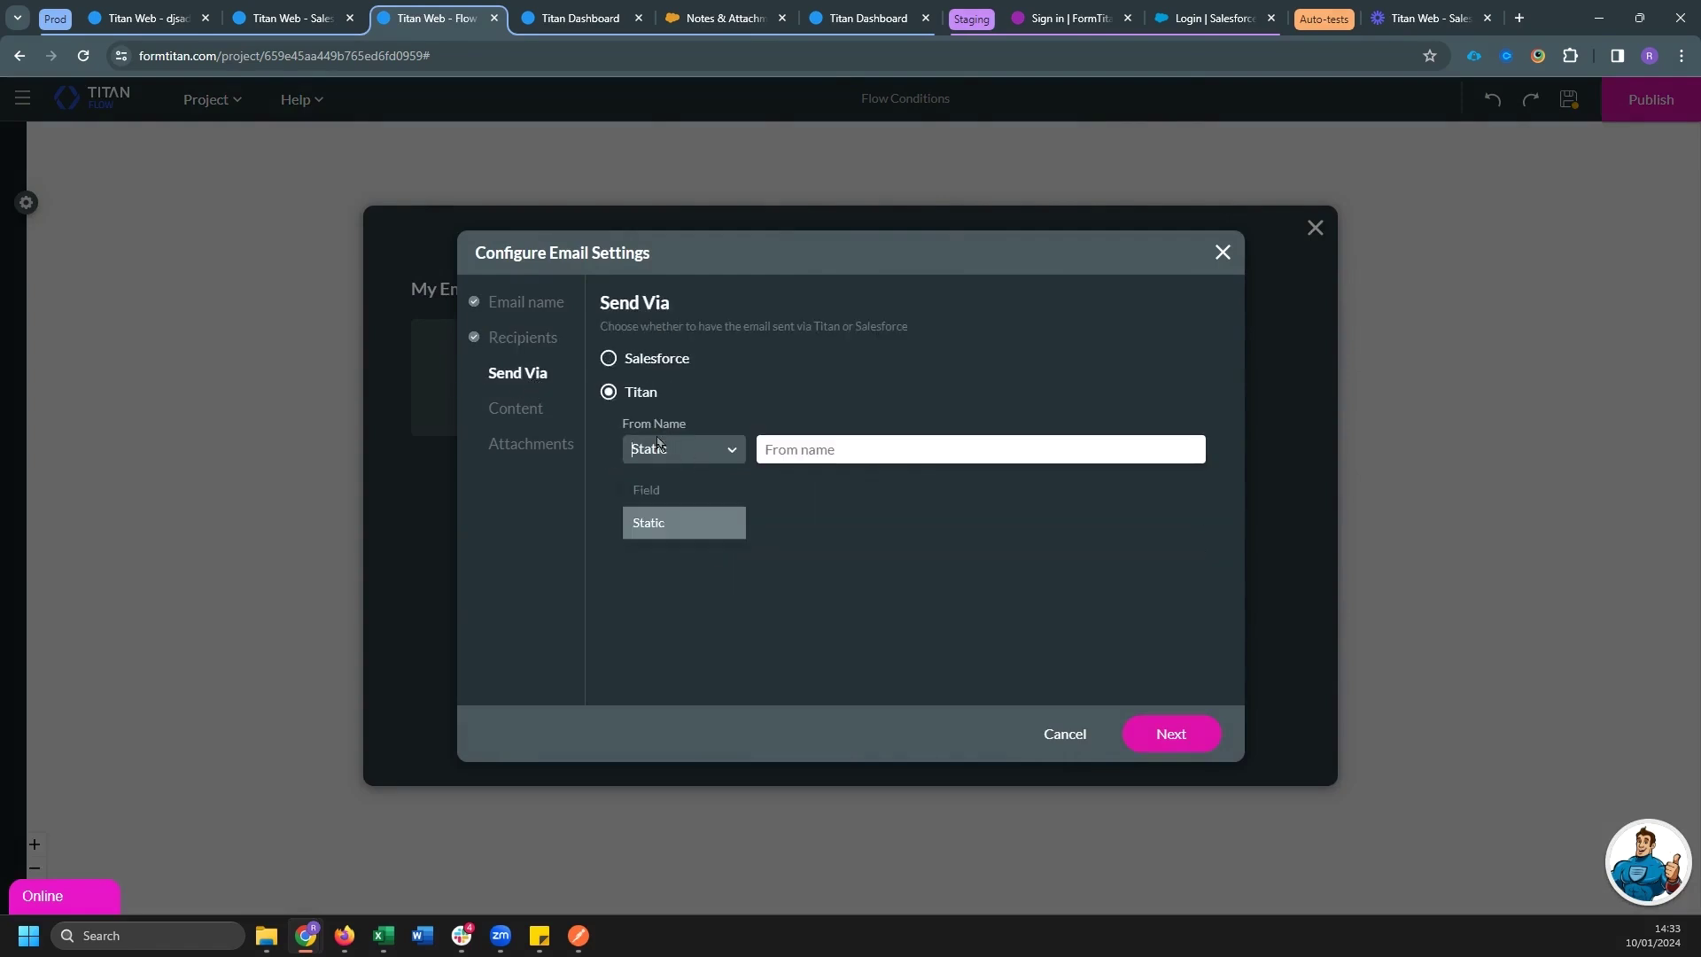
left_click(515, 407)
type("Resiz")
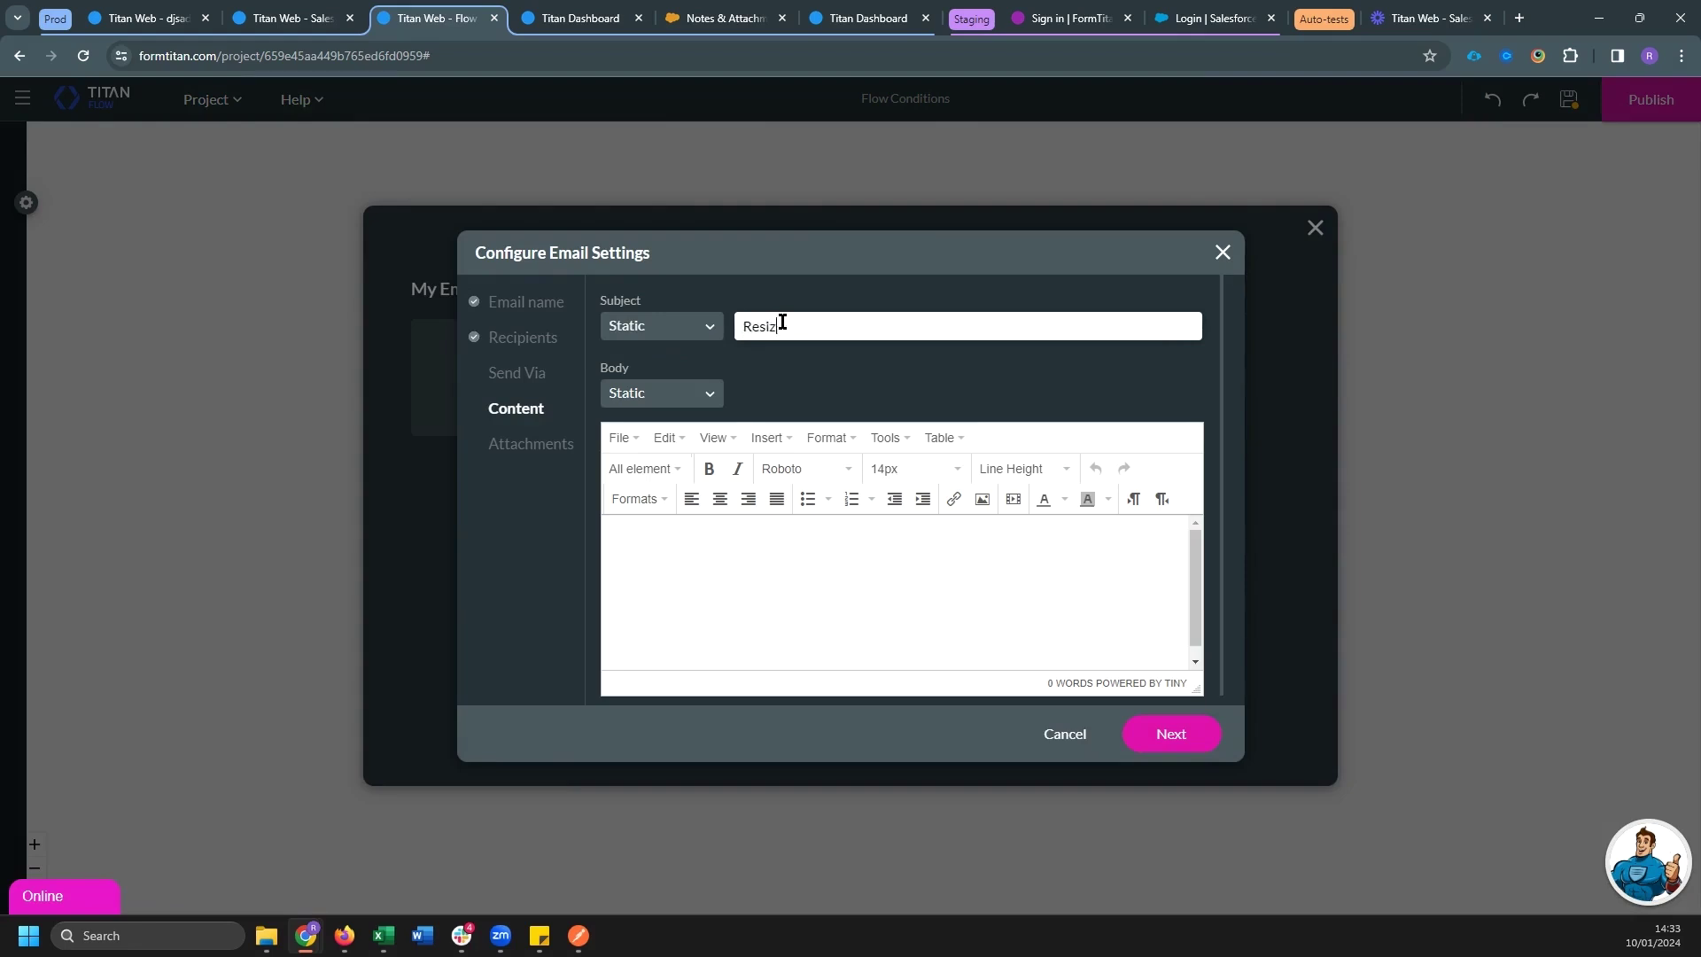
type("e and Watermark results")
left_click(679, 569)
type("The fi")
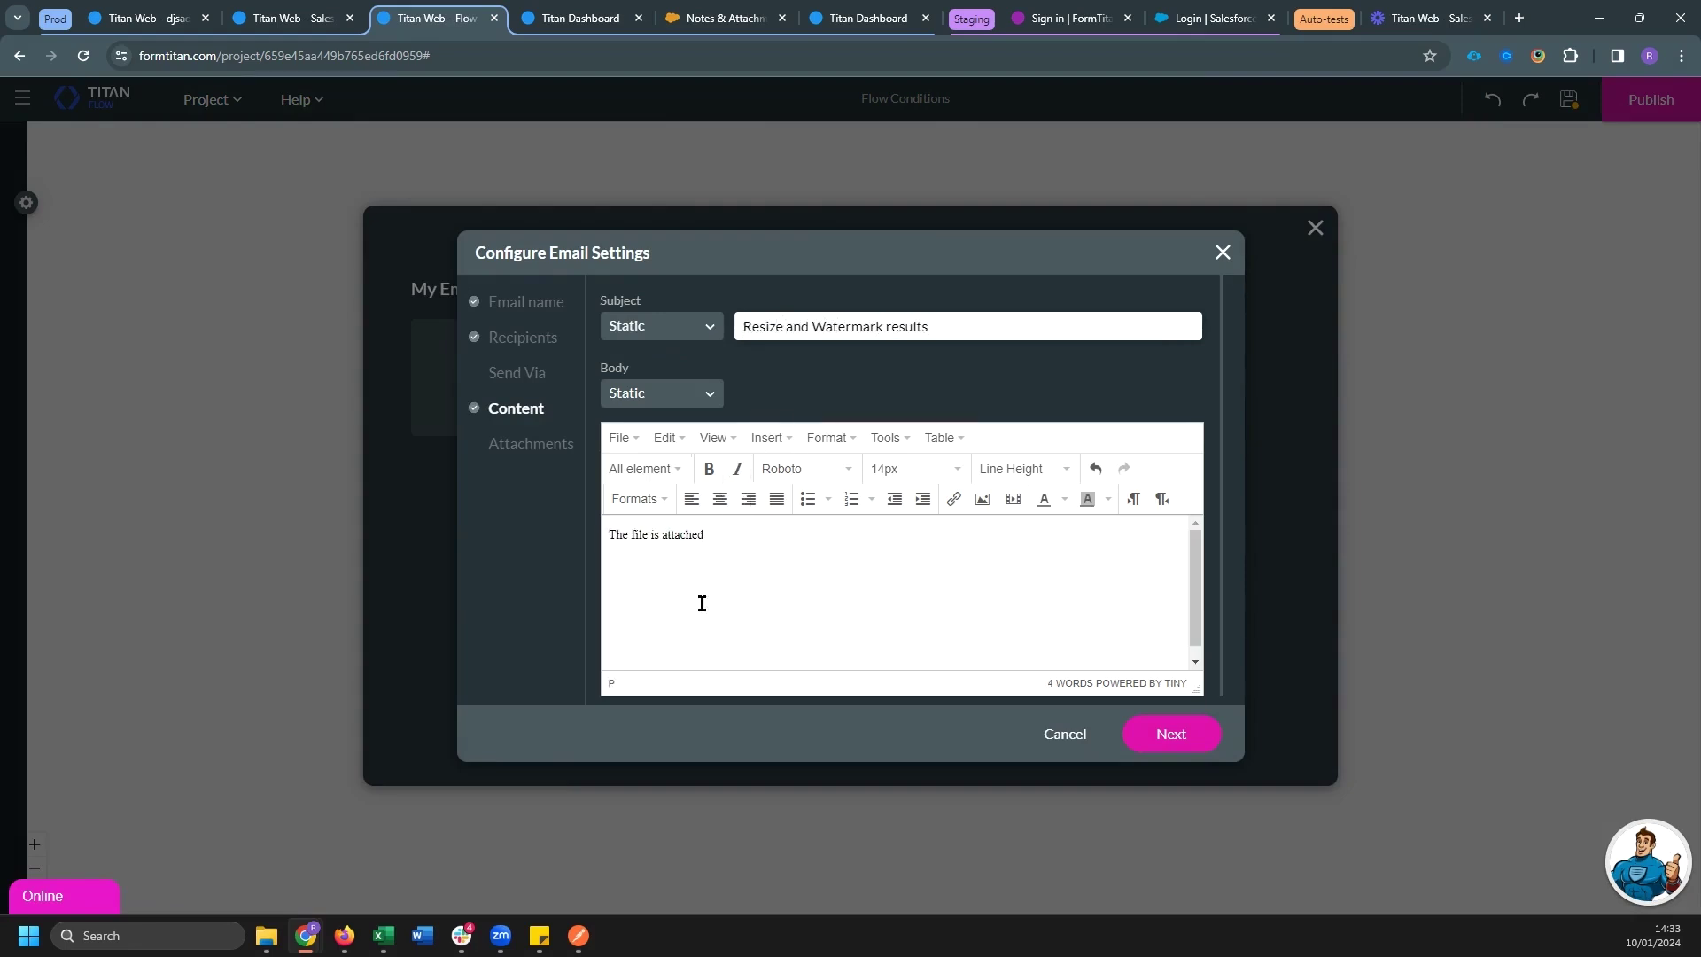
left_click(505, 450)
left_click(687, 386)
left_click(687, 423)
left_click(1187, 734)
Tag the email node Email 1 and insert it into the flow
left_click(908, 735)
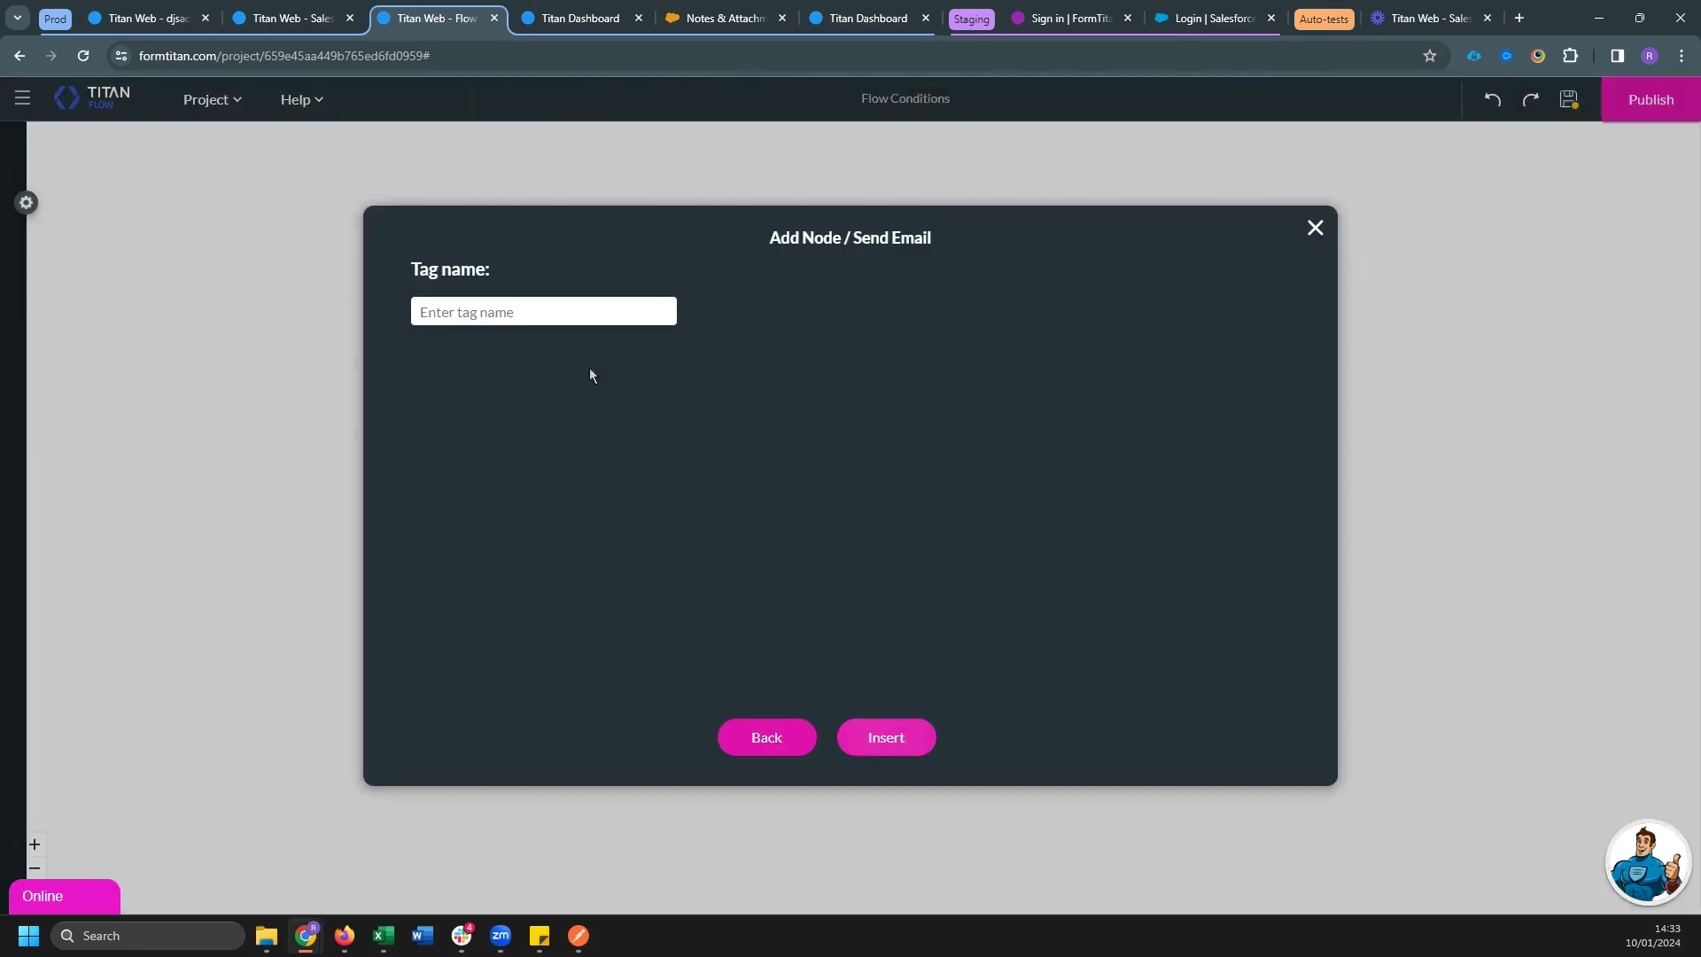
left_click(556, 320)
type("Enma")
left_click(912, 740)
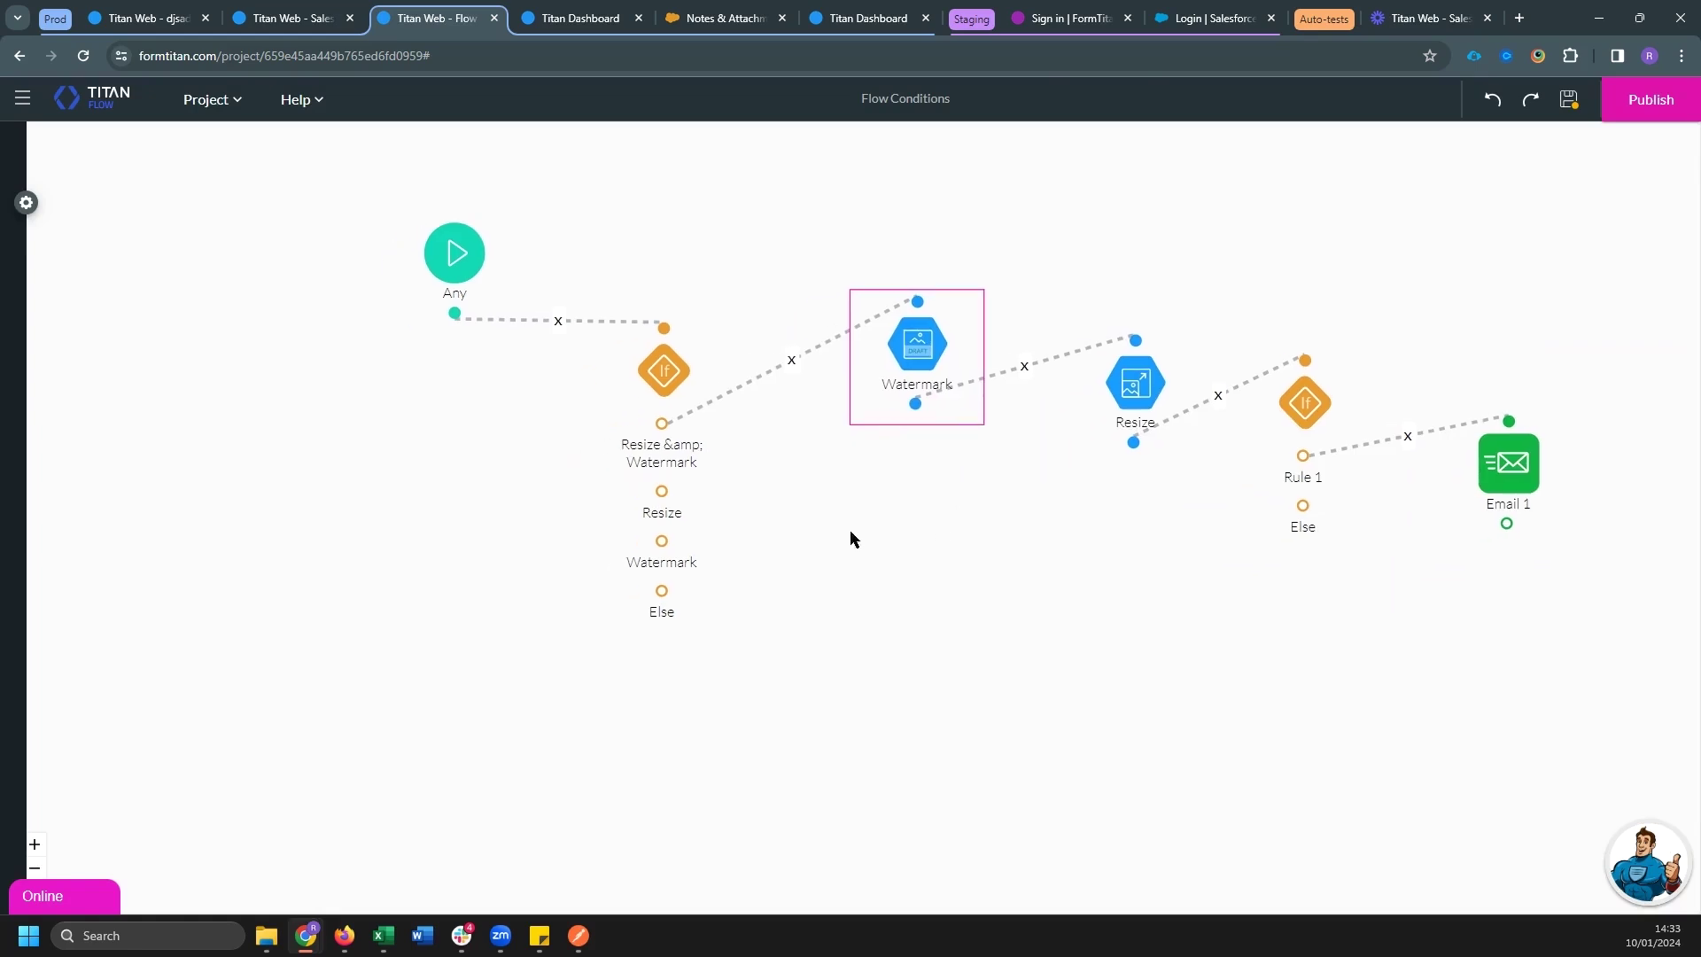
Add an Image Resize node on the condition's Resize branch
left_click(662, 492)
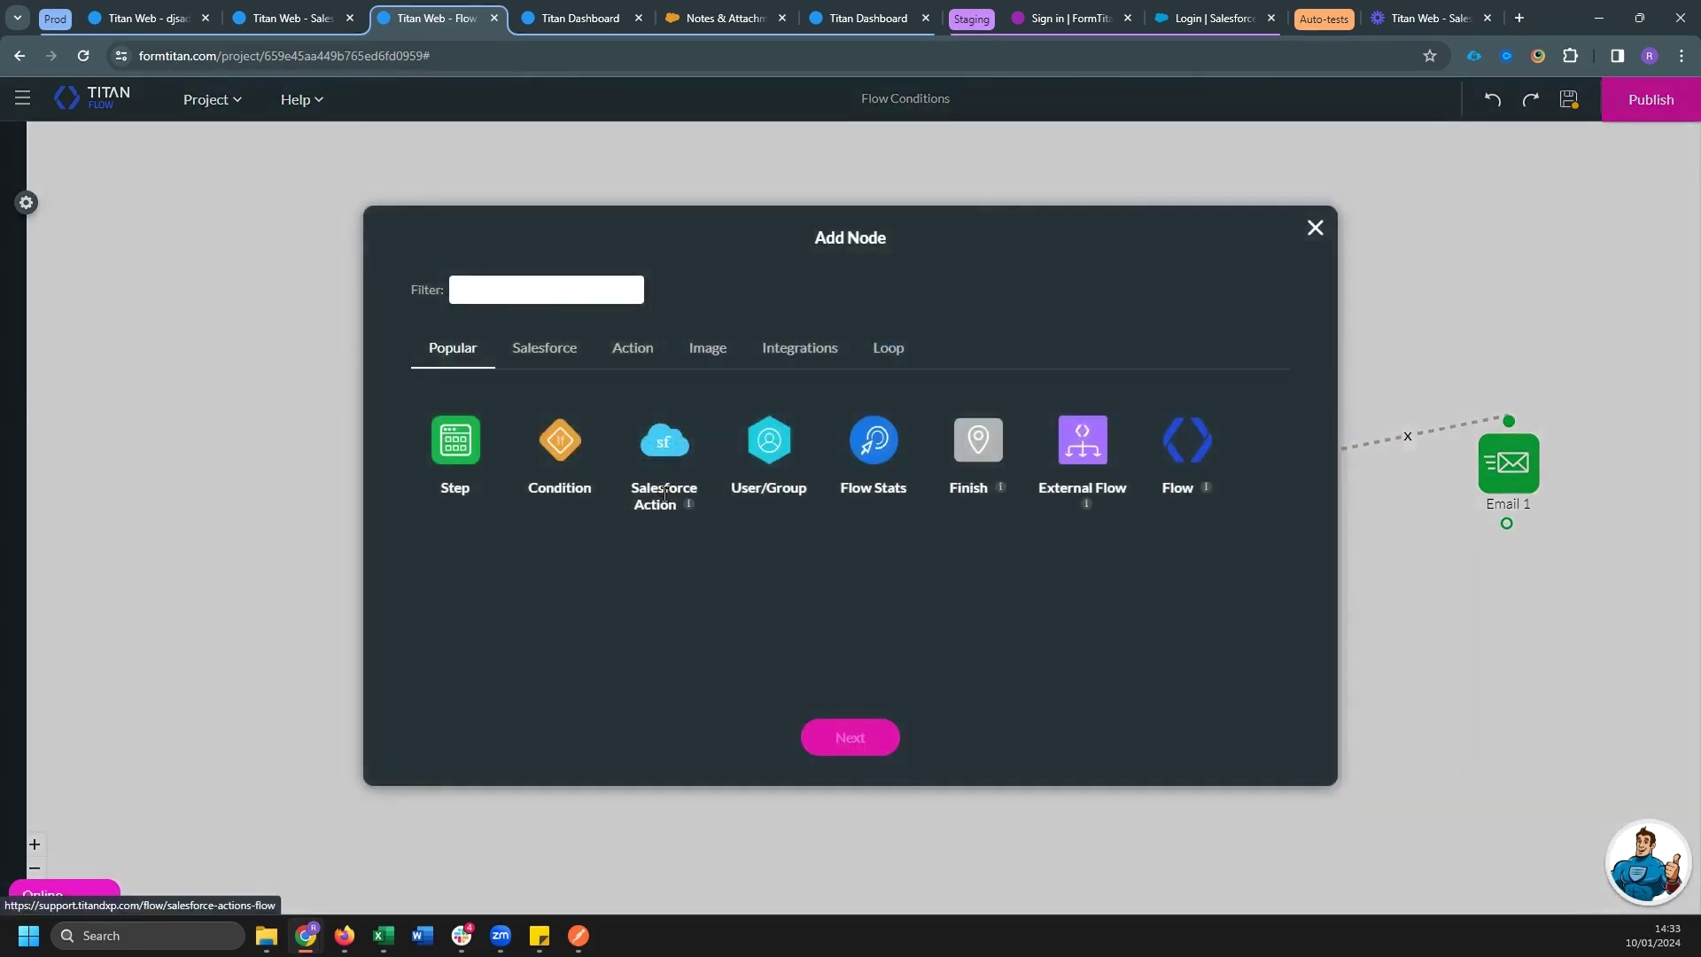
left_click(708, 350)
left_click(455, 440)
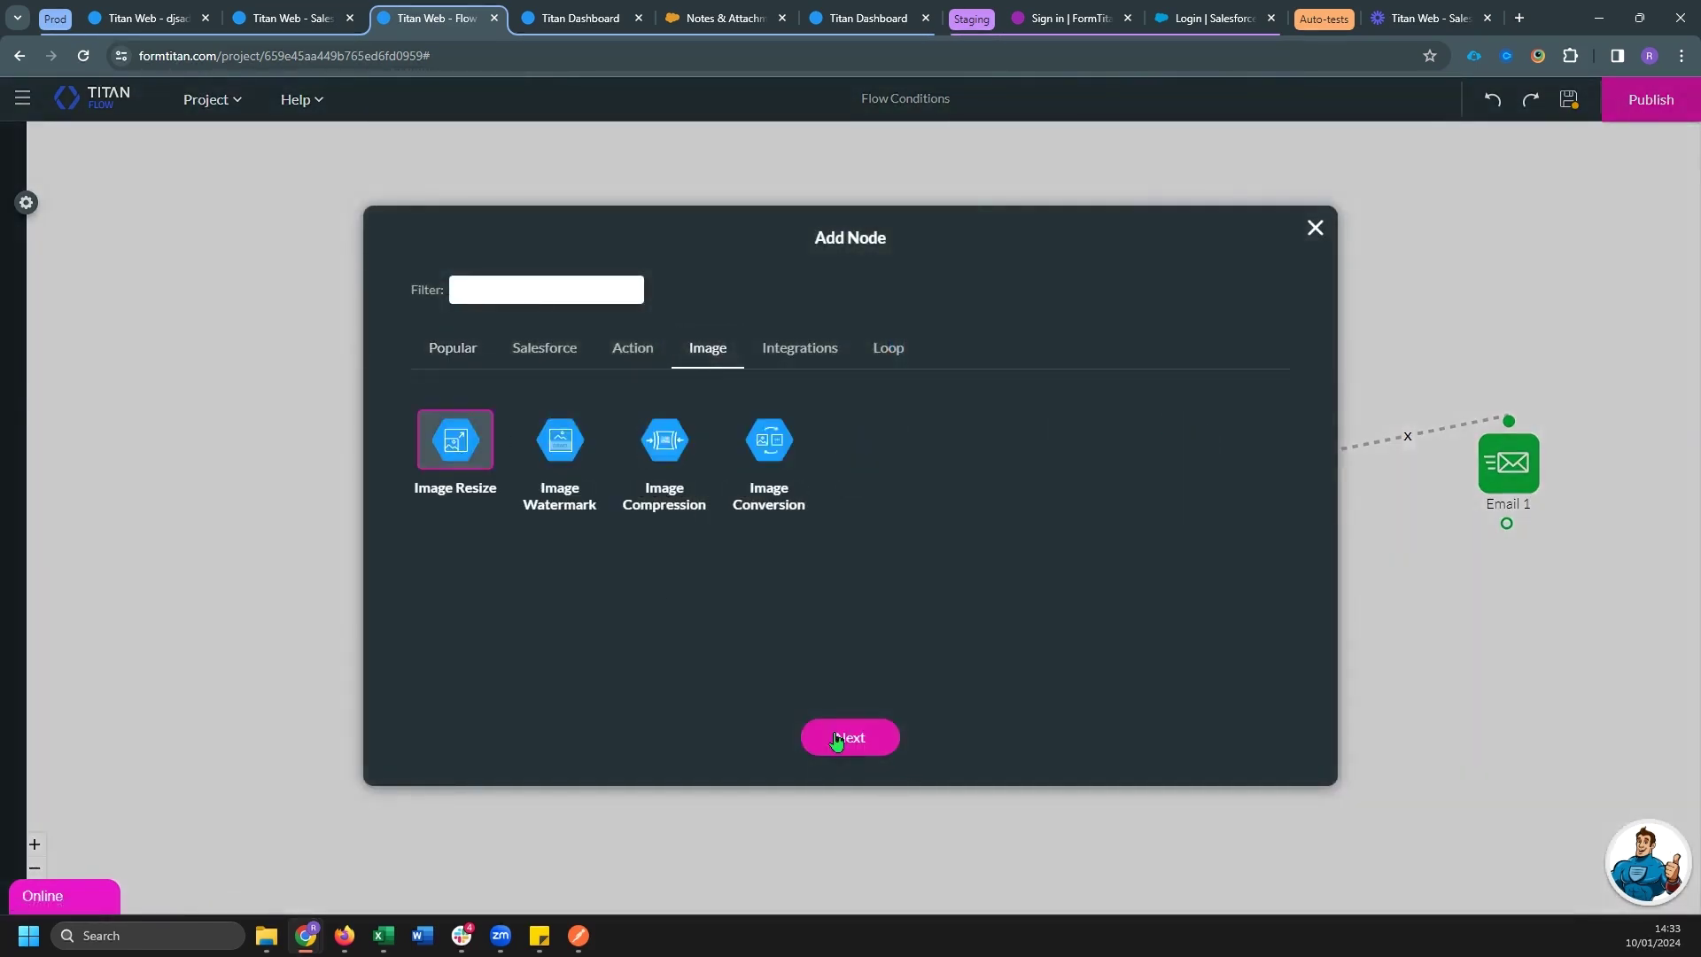
left_click(837, 738)
Have it read input_file and write output at 100×100, keeping the aspect ratio
left_click(486, 305)
left_click(490, 356)
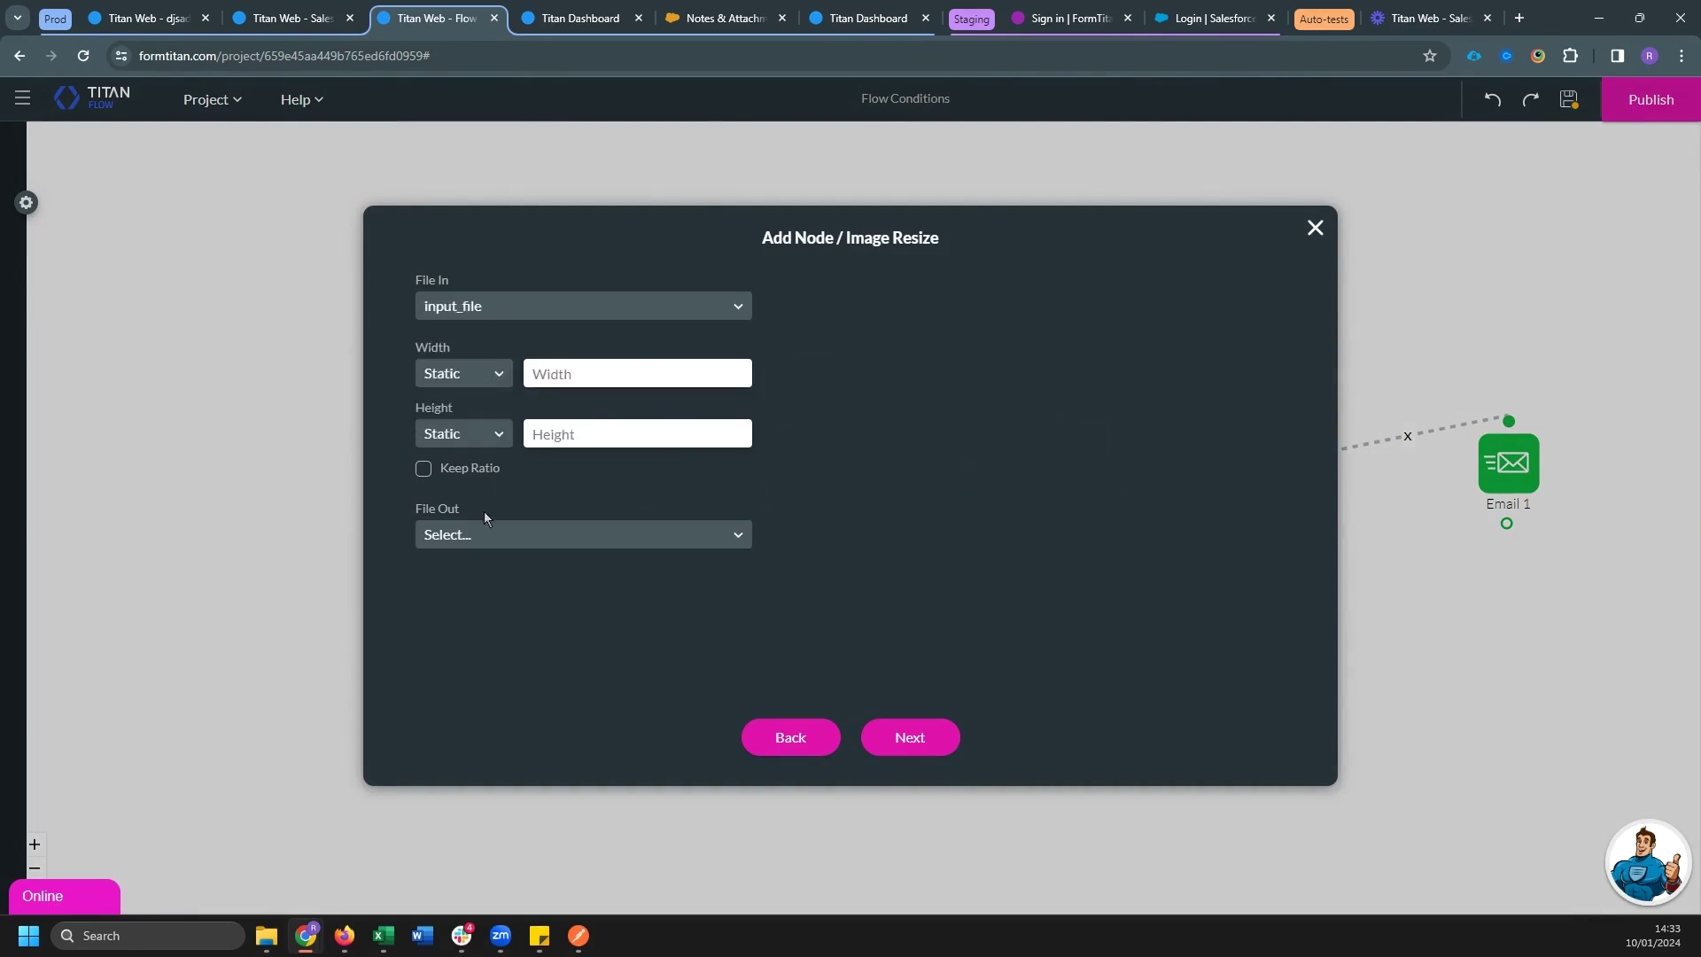
left_click(484, 531)
left_click(470, 607)
type("100")
left_click(427, 479)
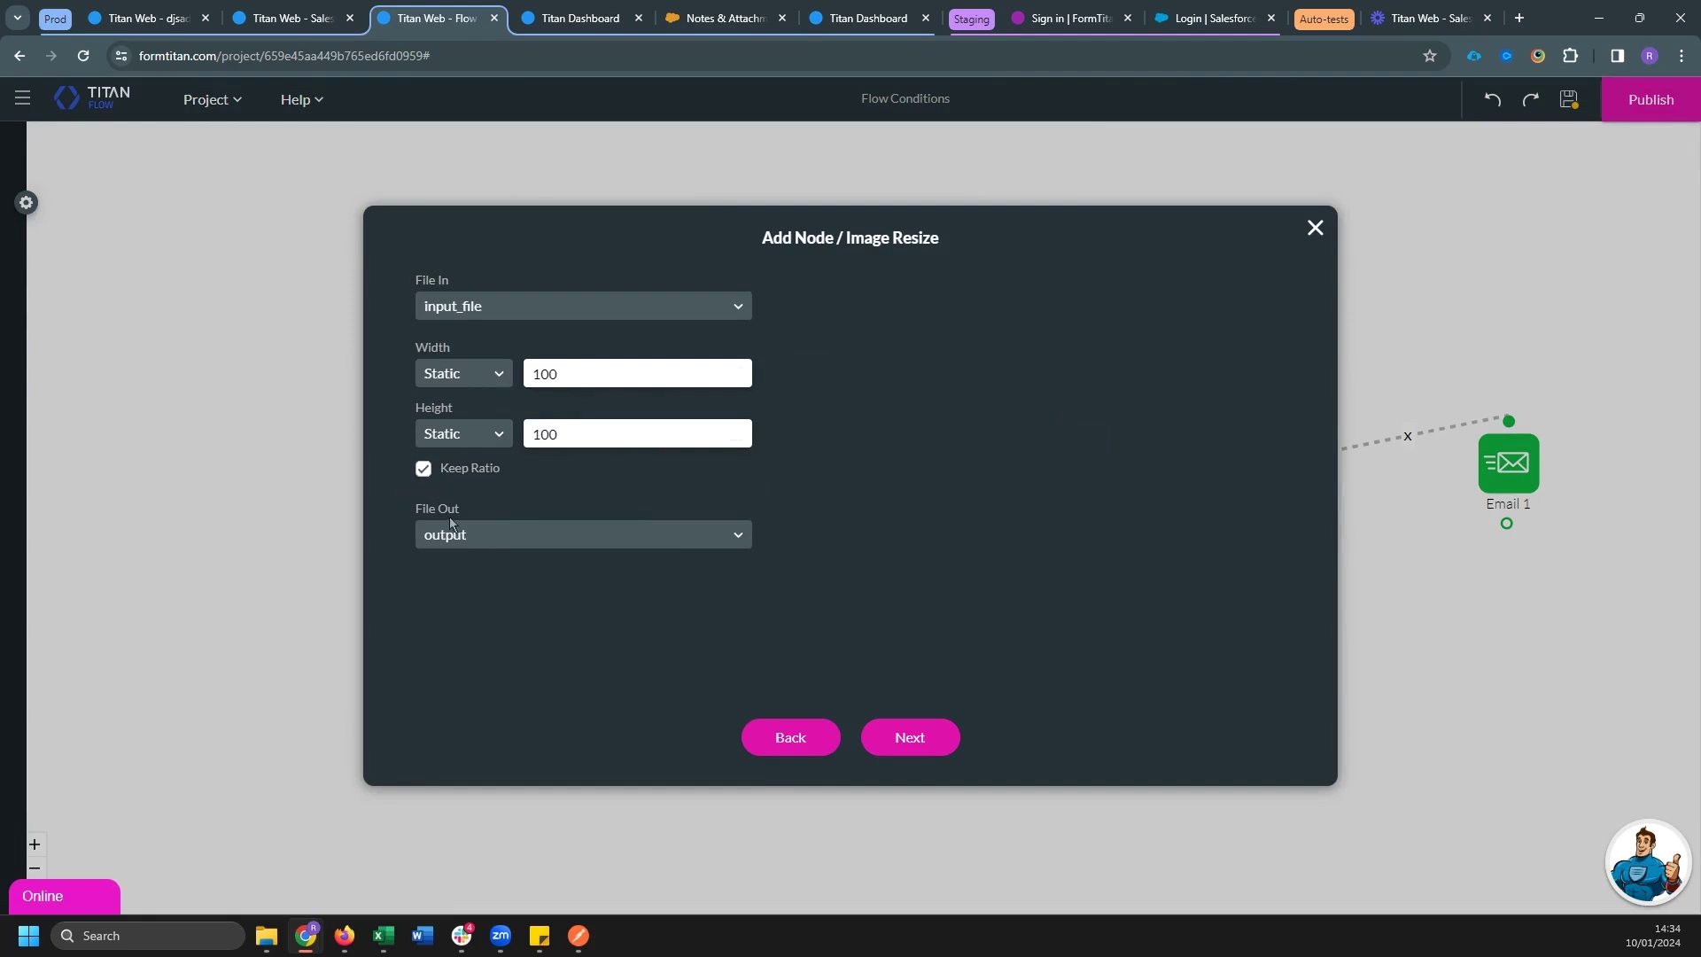
Tag the node Resize and insert it into the flow
left_click(872, 737)
type("Re")
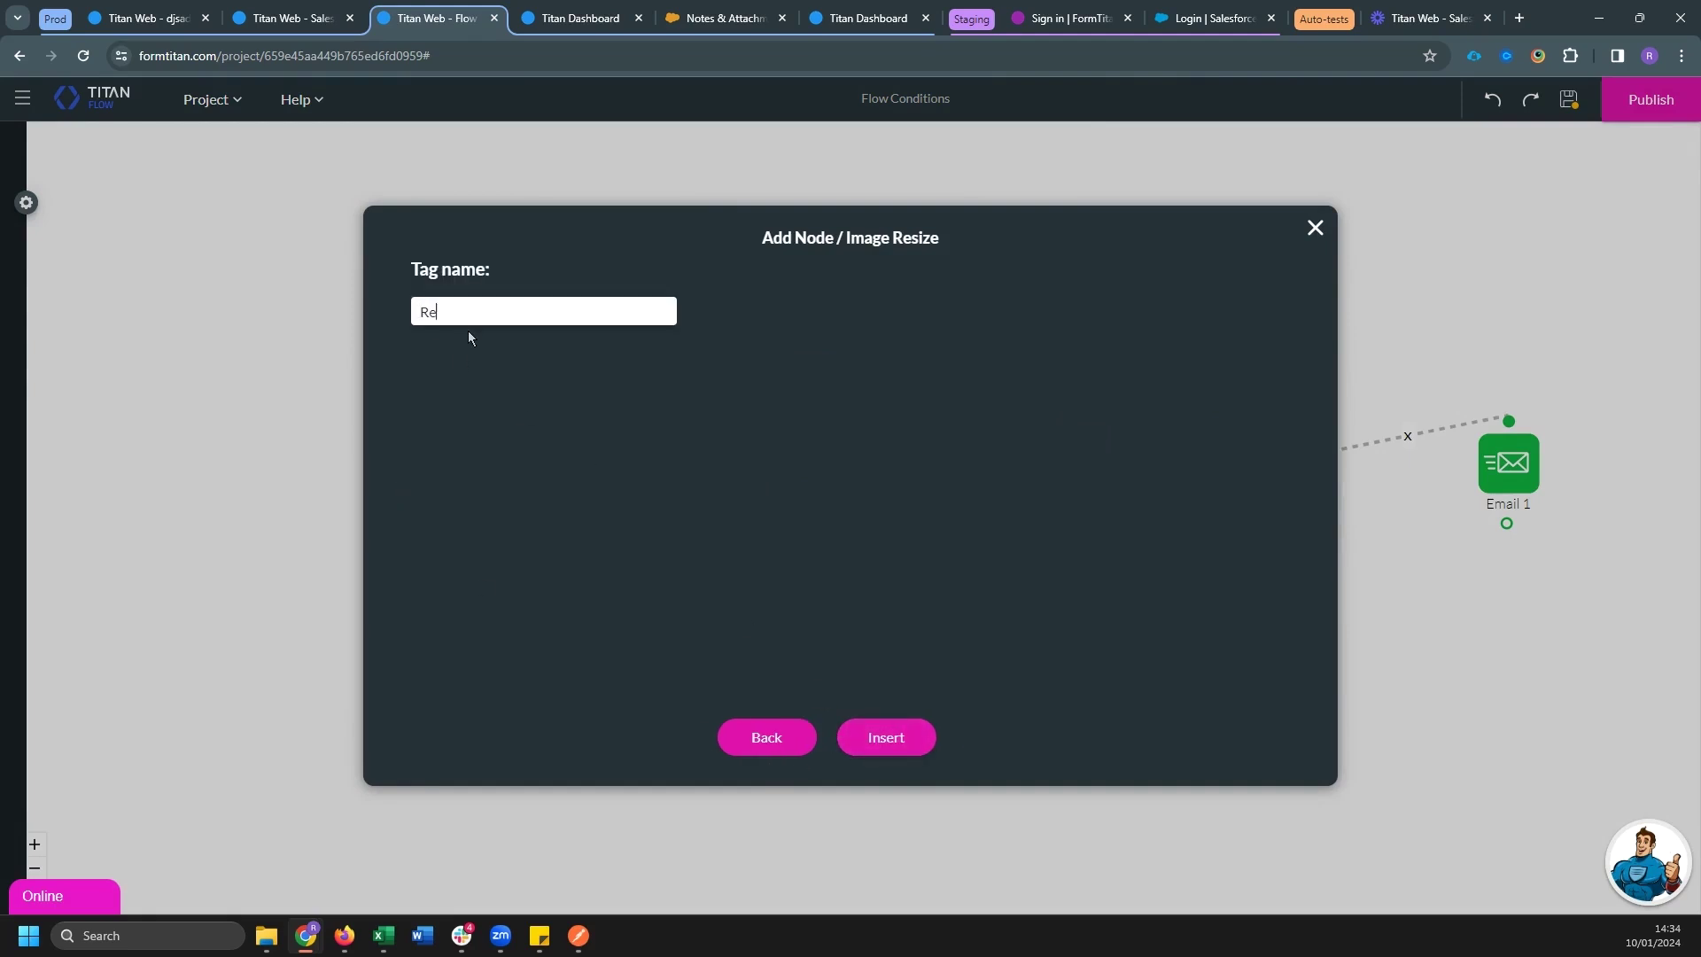
type("size")
left_click(885, 741)
Add a condition after Resize whose rule field is the email_checkbox parameter
left_click(845, 542)
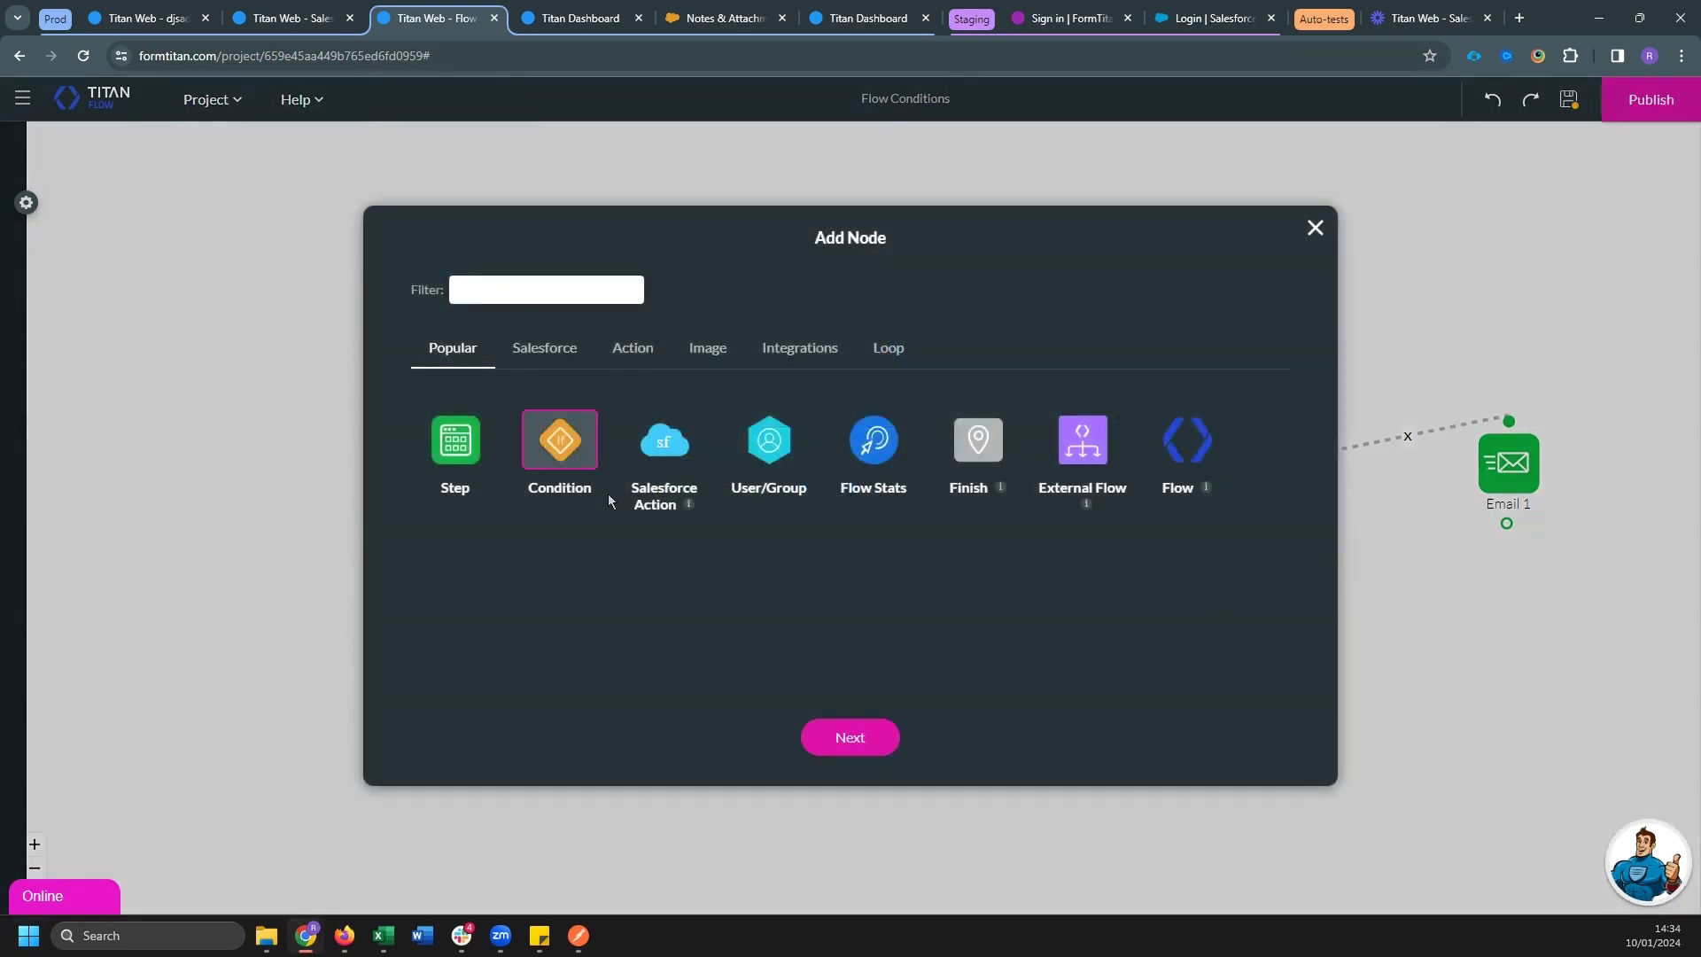
left_click(896, 737)
left_click(739, 394)
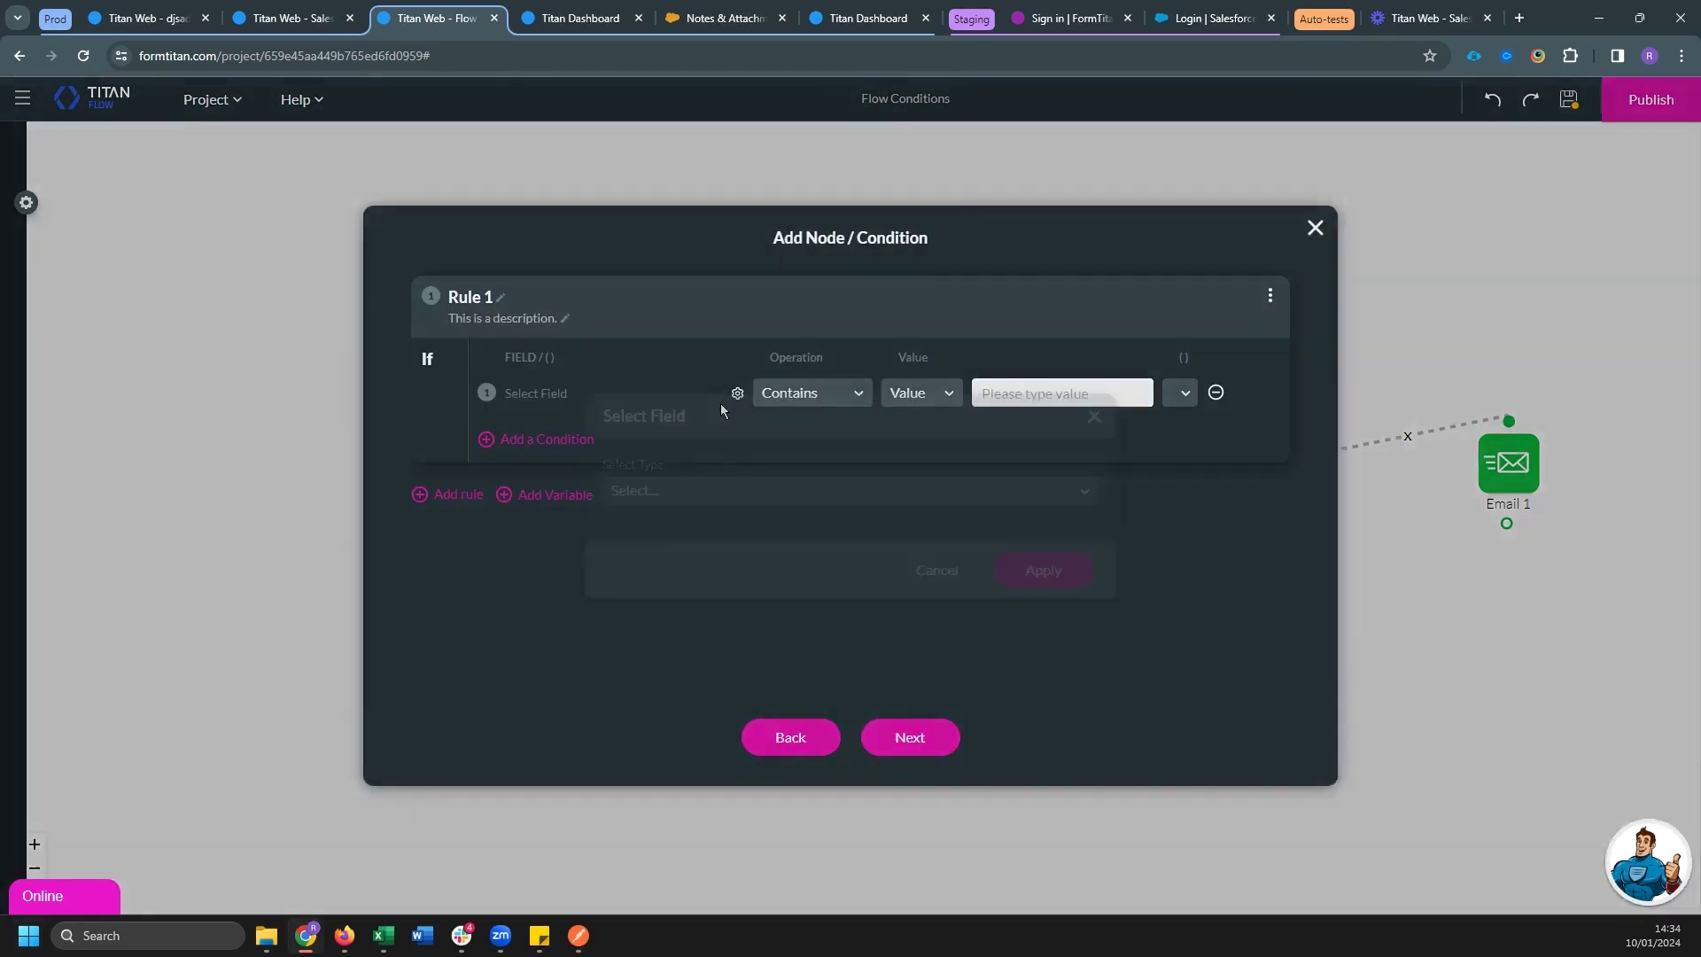
left_click(687, 496)
left_click(660, 564)
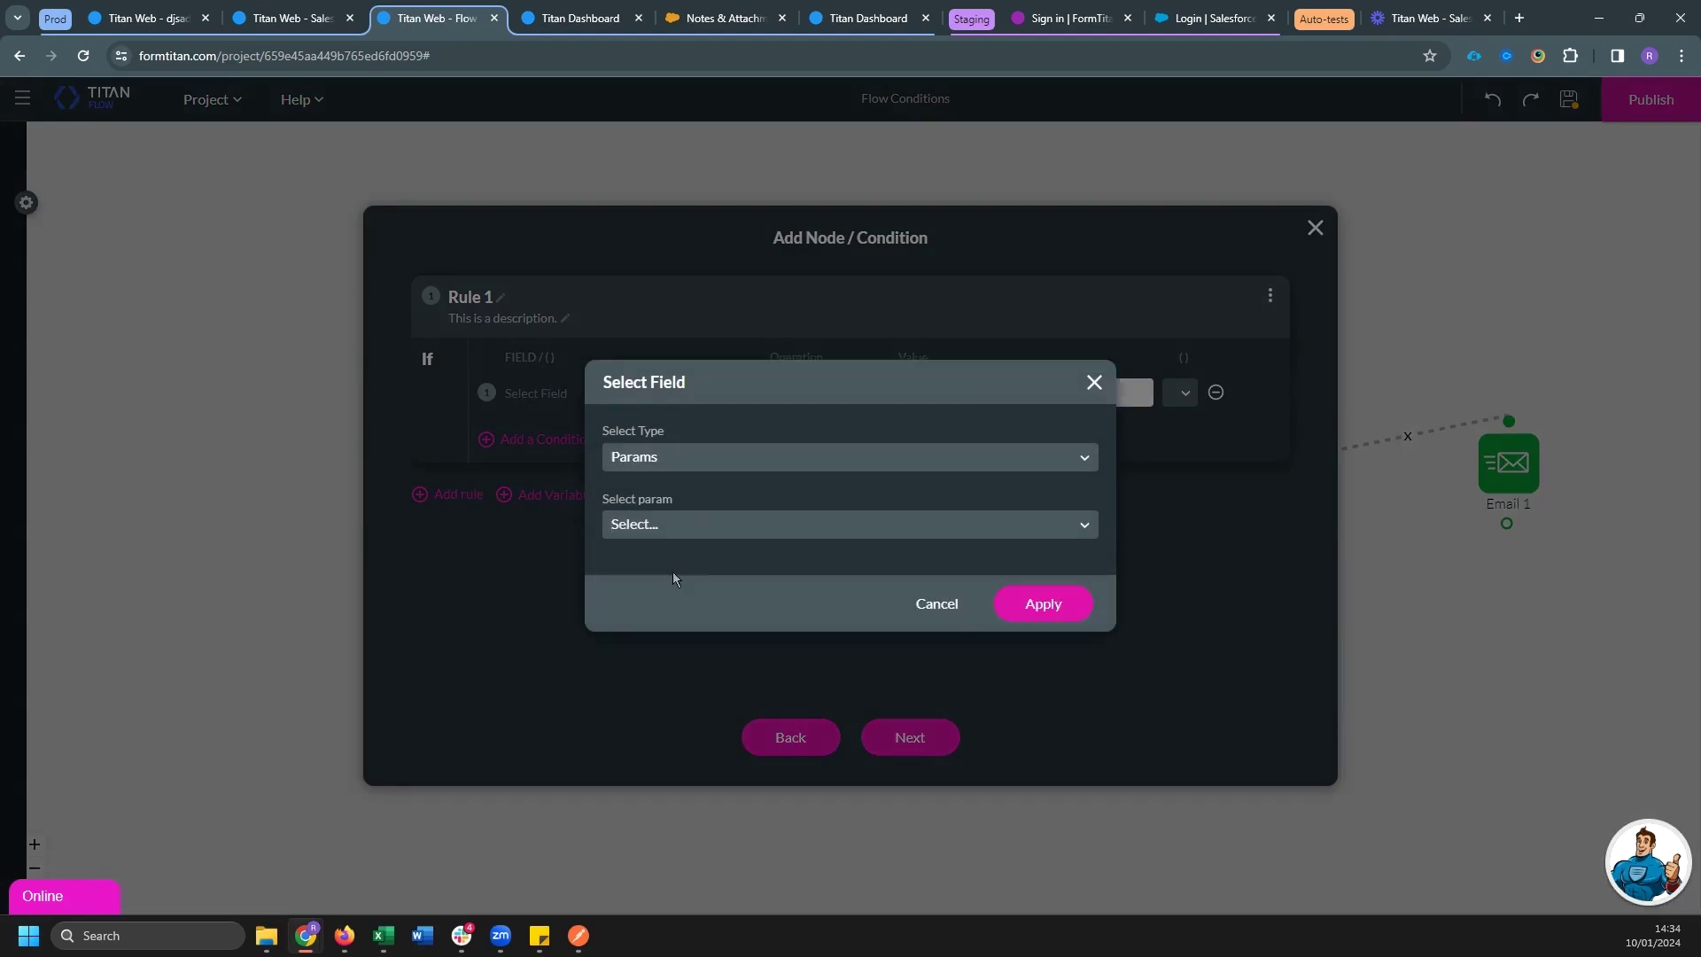
left_click(668, 528)
left_click(708, 620)
left_click(1027, 599)
Set the rule to email_checkbox Equals Boolean True and insert the condition
left_click(811, 392)
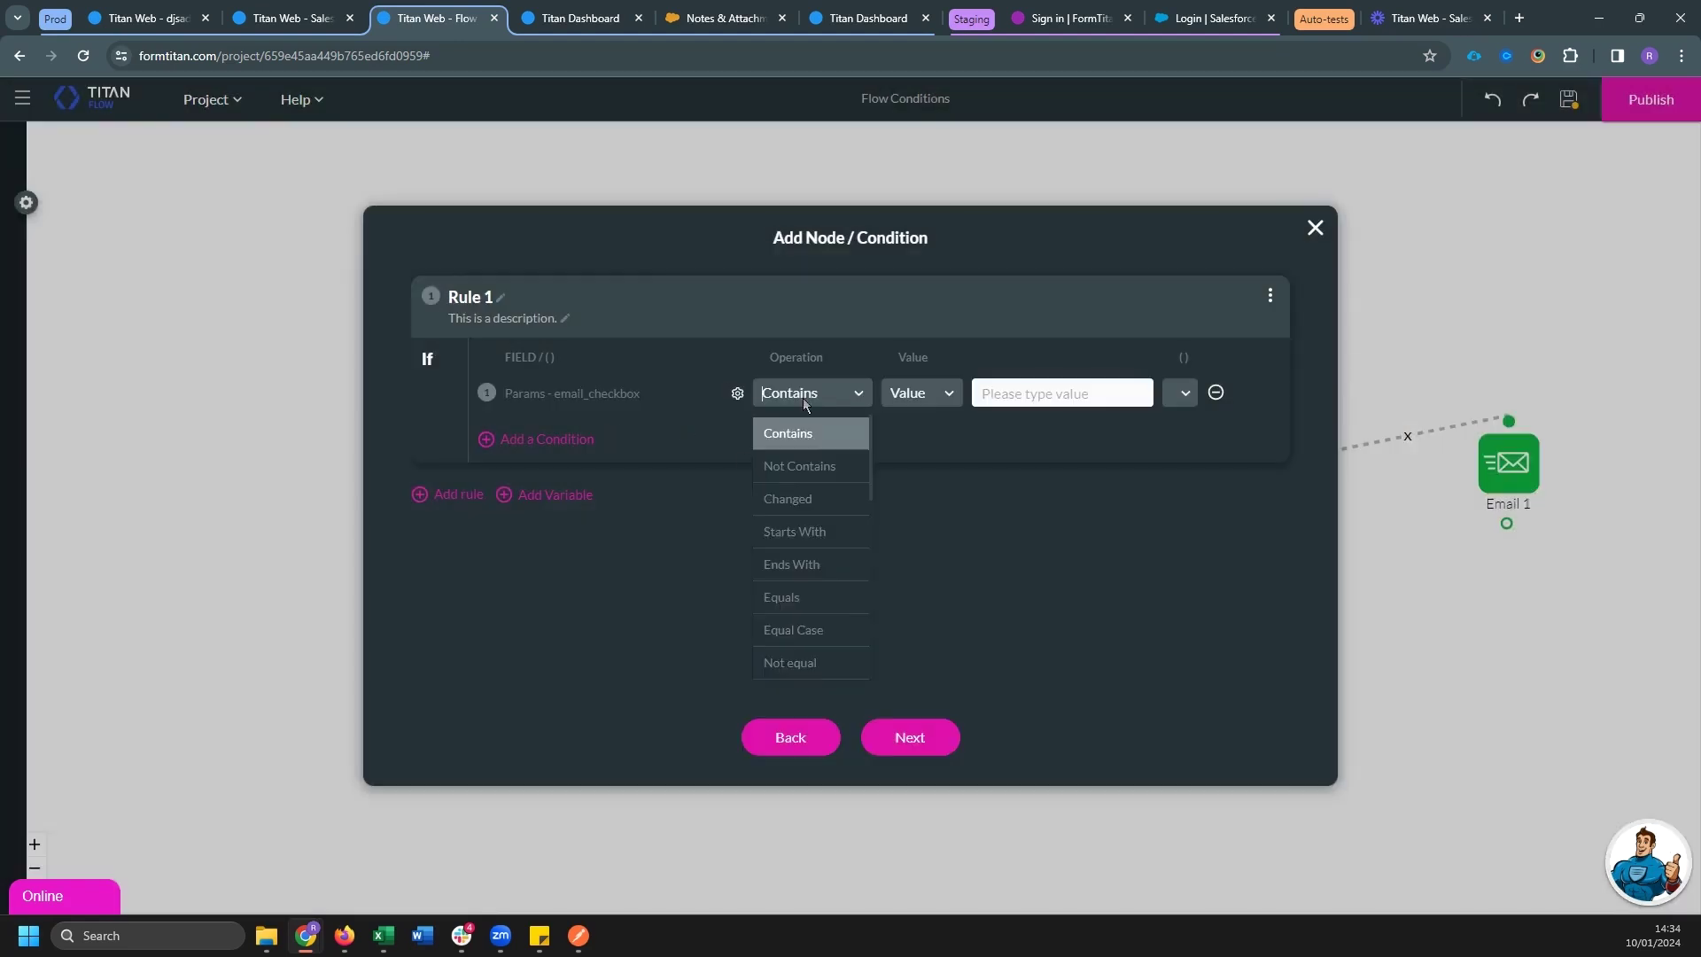
left_click(797, 532)
left_click(921, 392)
left_click(959, 442)
left_click(1147, 393)
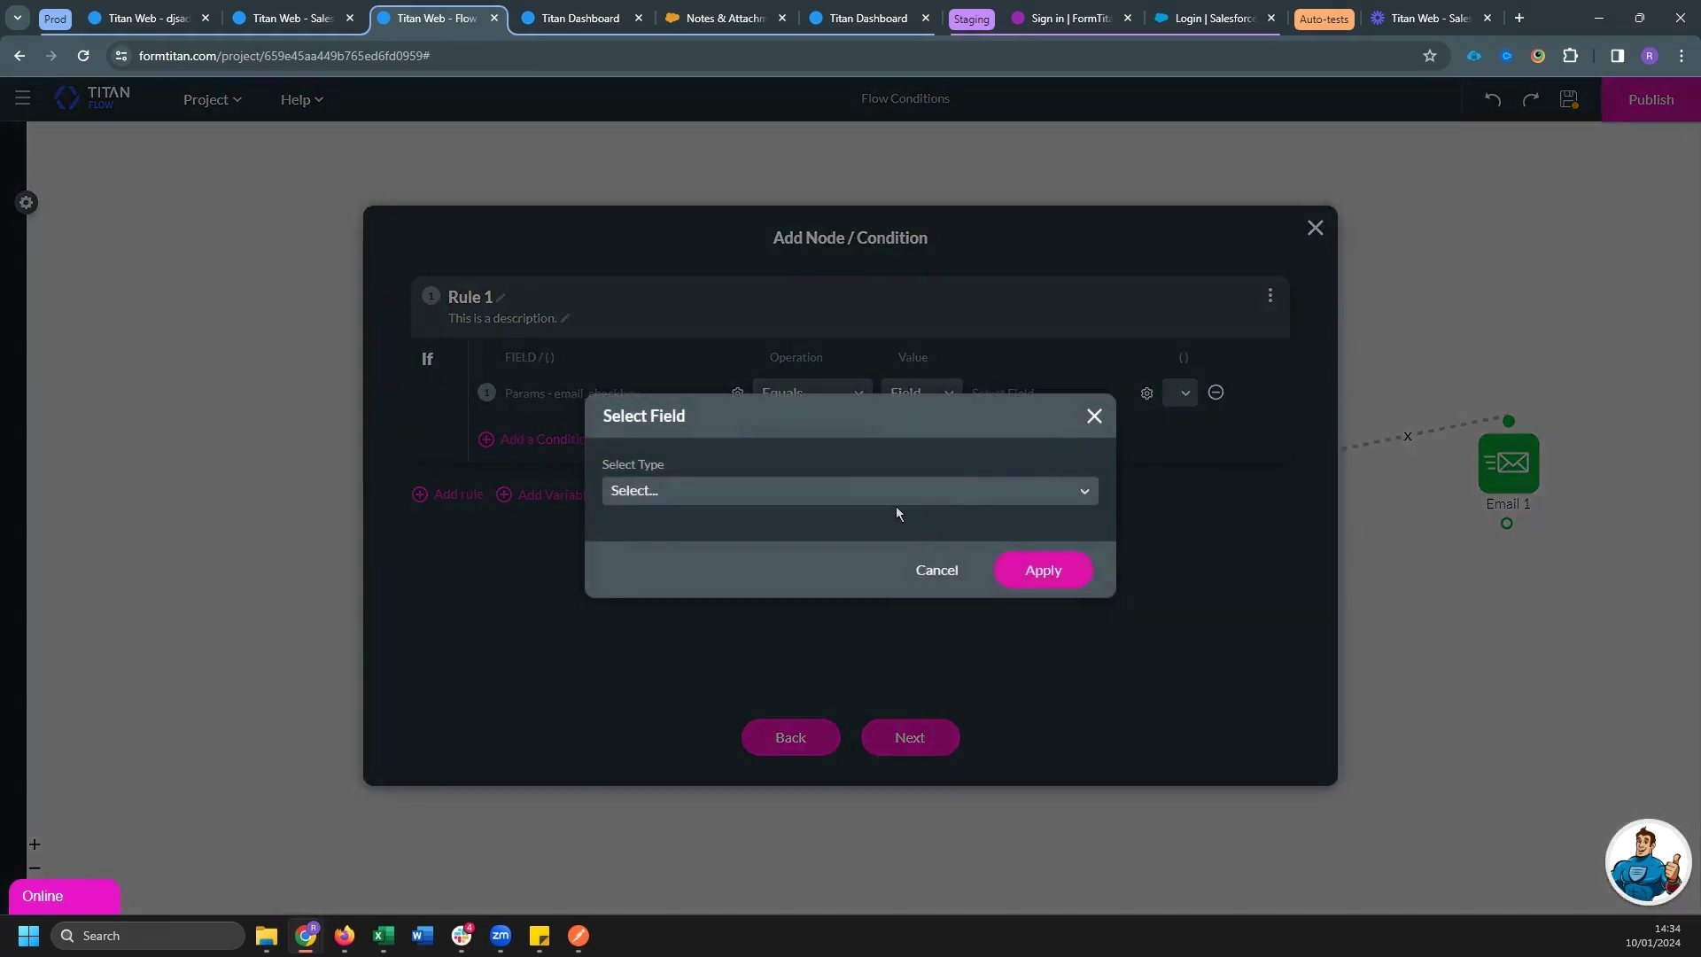
left_click(896, 494)
left_click(752, 596)
left_click(1032, 571)
left_click(910, 737)
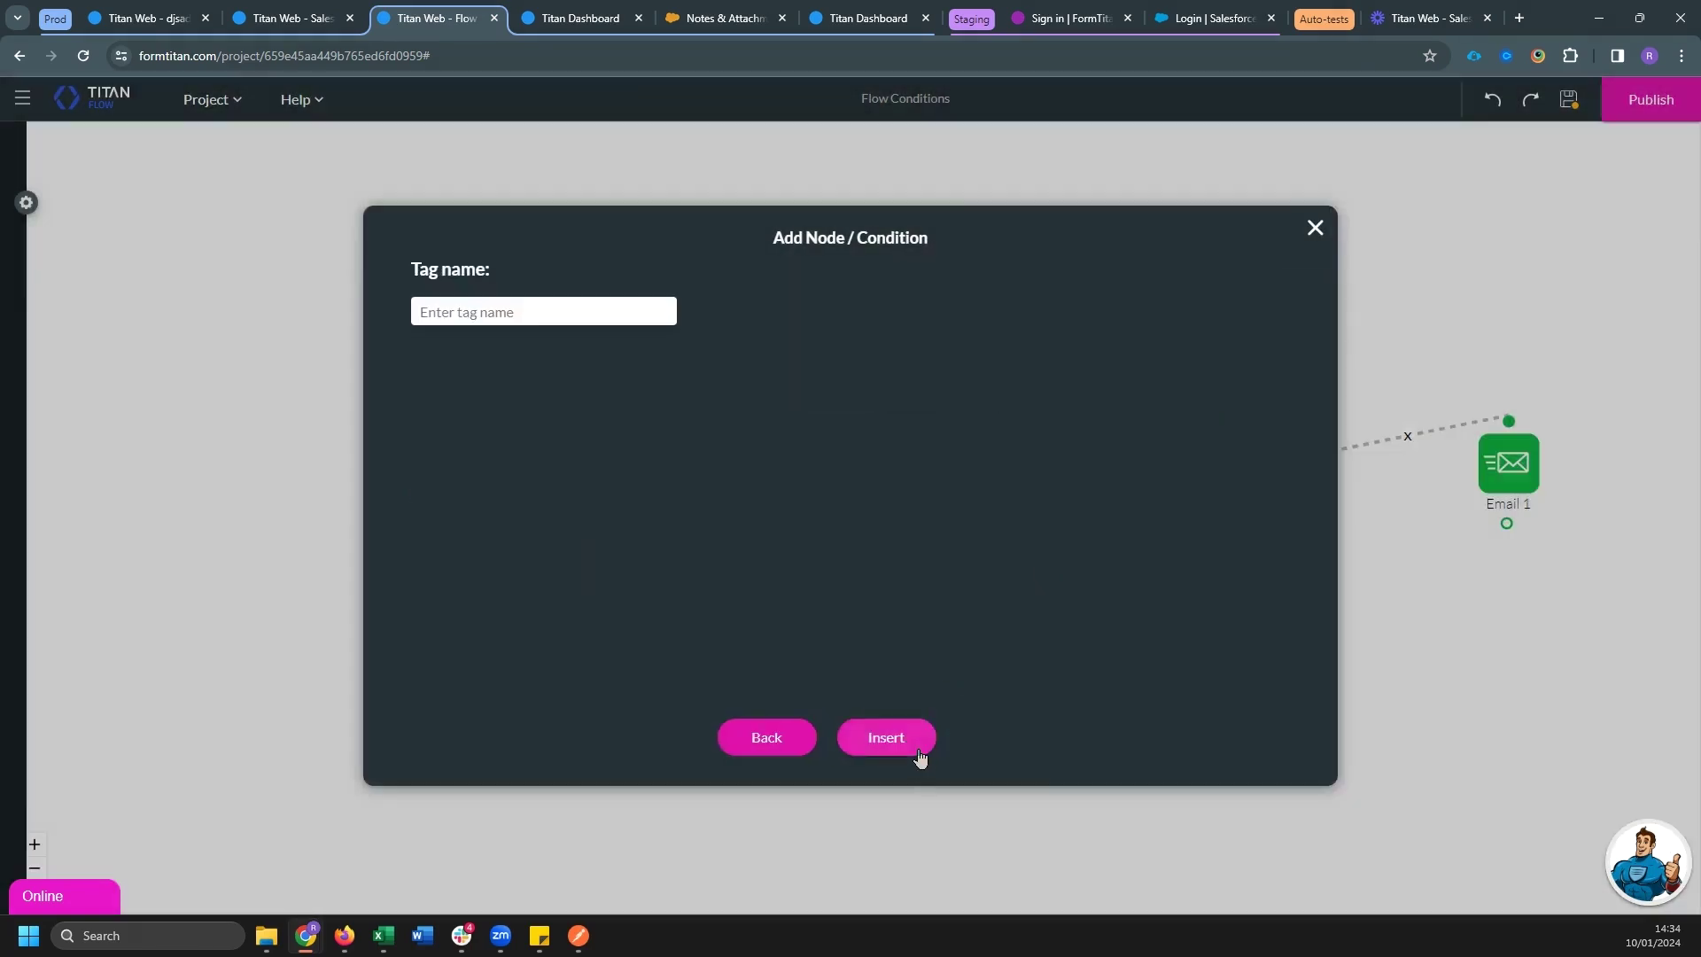
left_click(912, 737)
left_click(1132, 583)
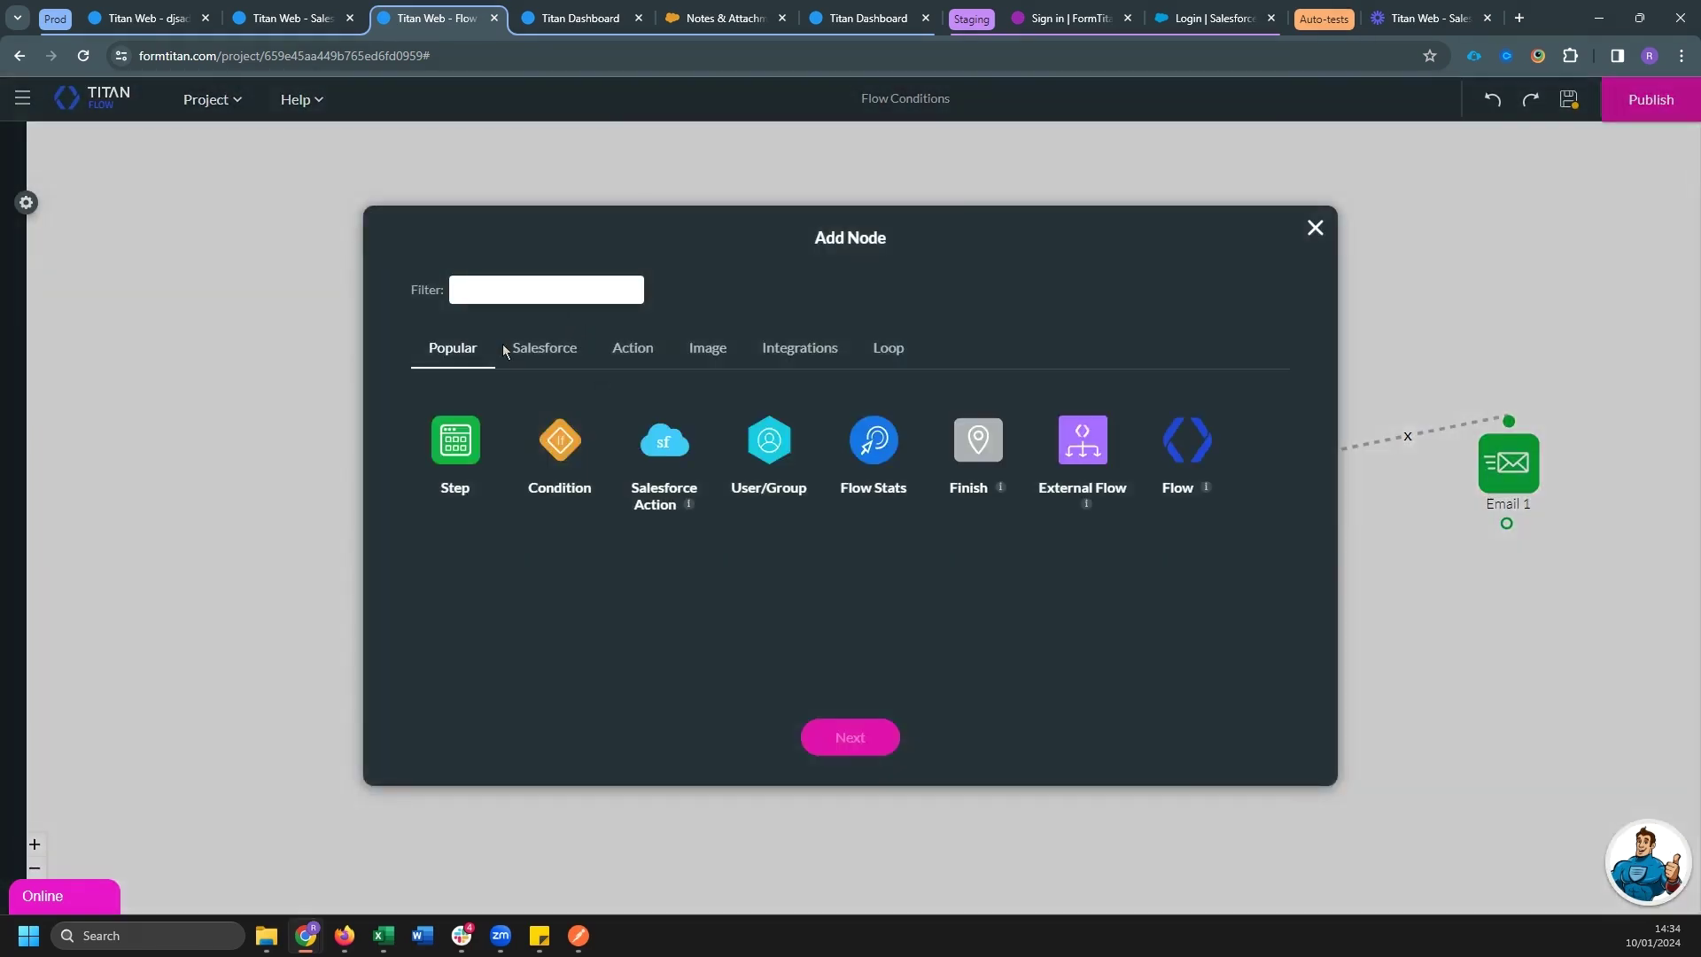
Add a Send Email node with a new configuration to the recipient, sent via Titan
type("ema")
double_click(457, 462)
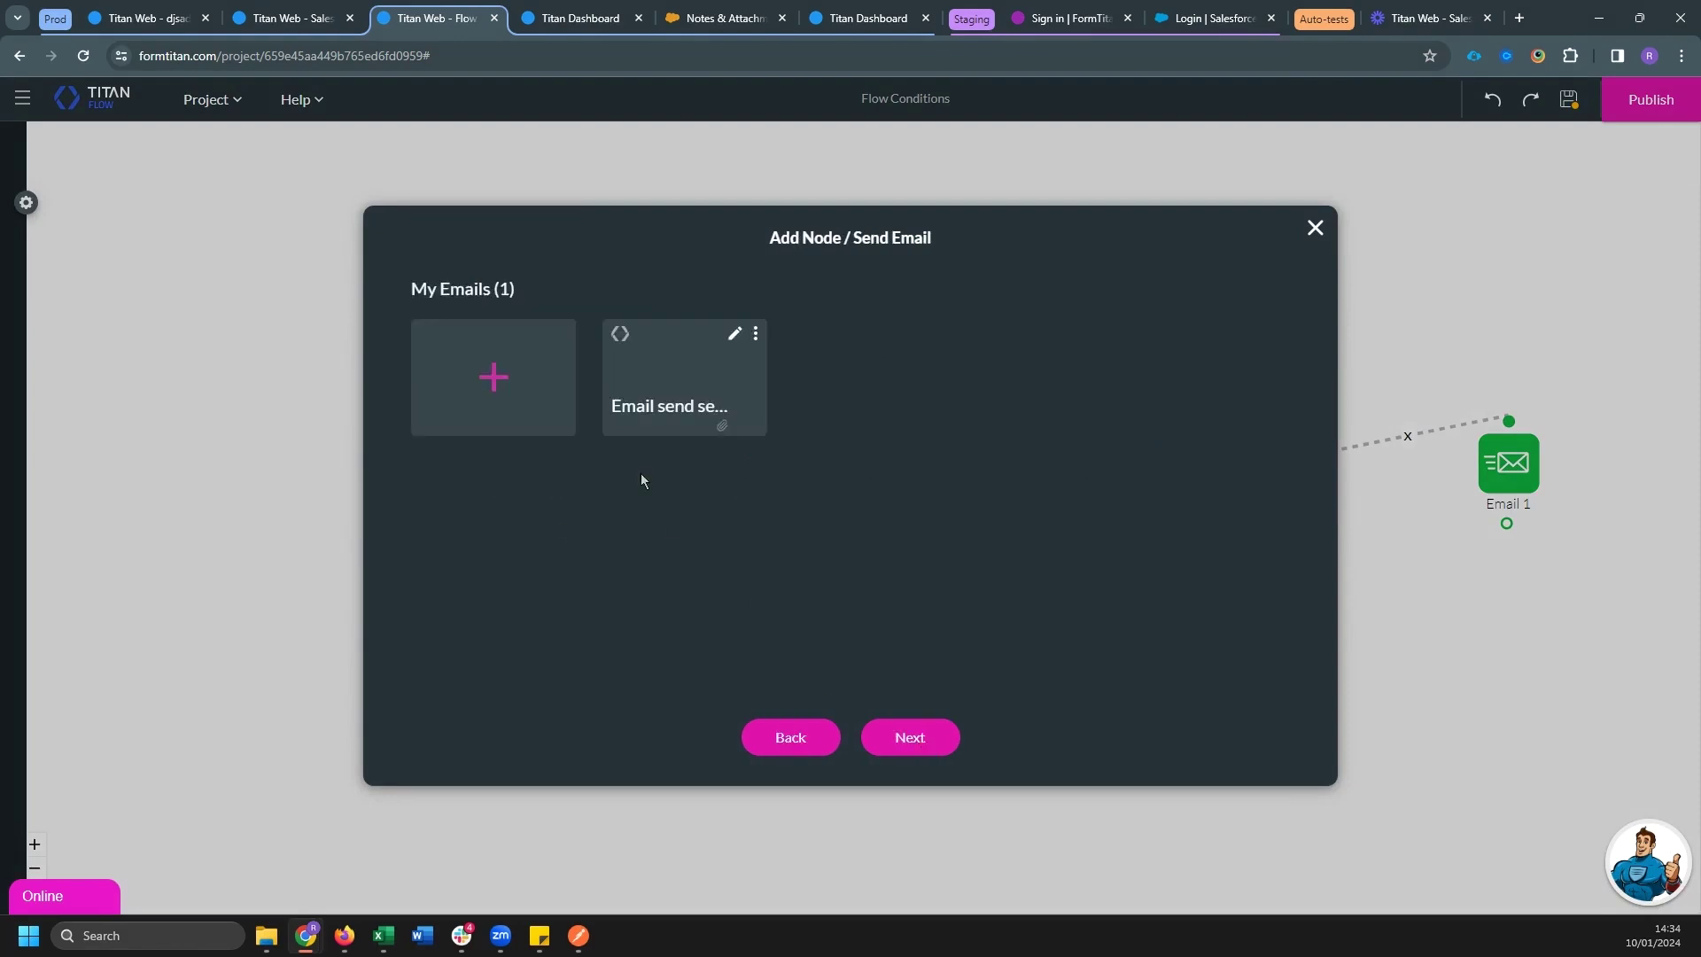
left_click(691, 395)
left_click(542, 347)
left_click(819, 382)
type("...")
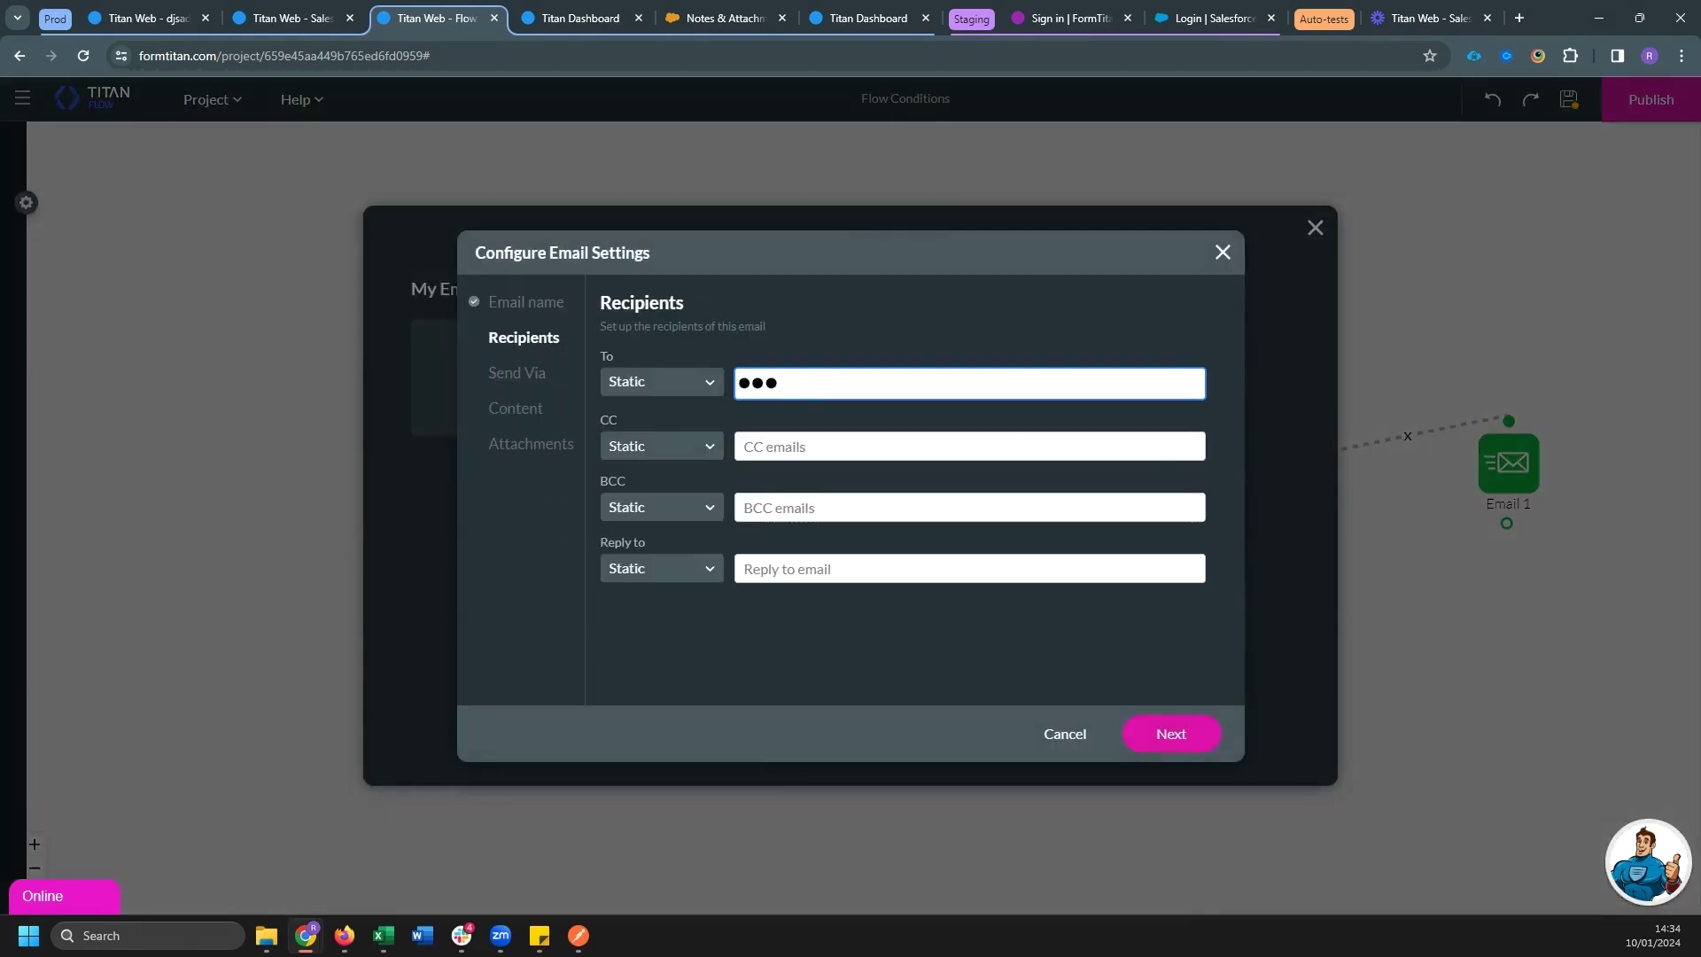
type("...........")
left_click(517, 374)
left_click(611, 487)
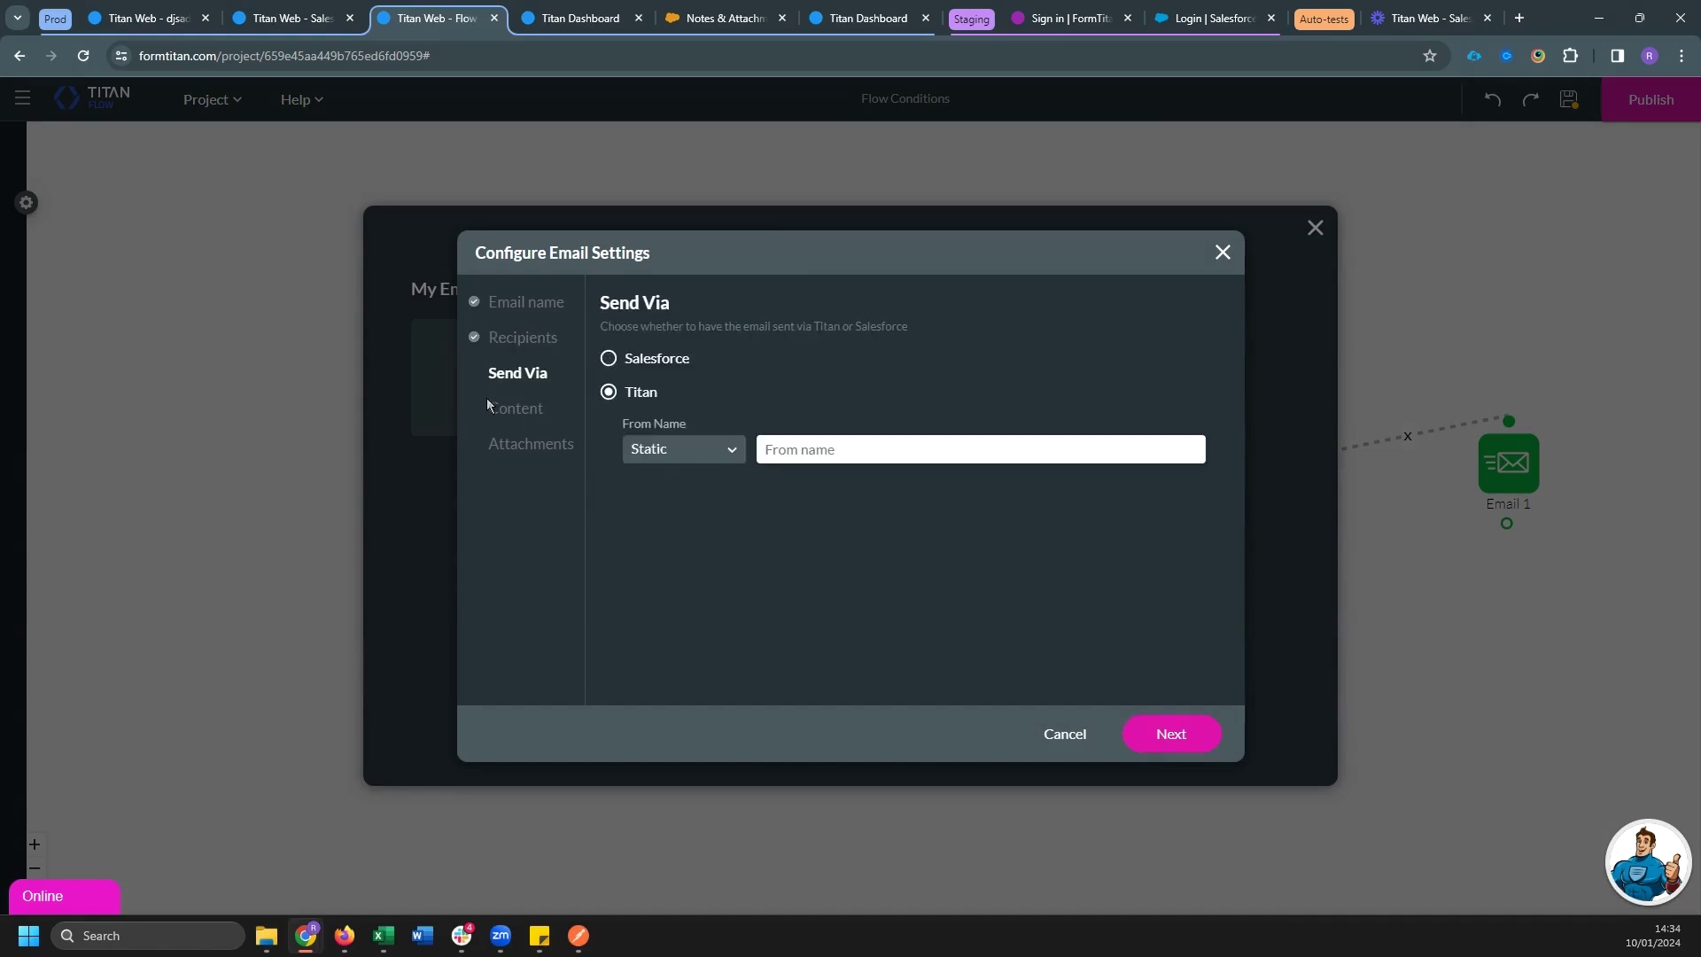
Give the email subject 'Results', body 'The file is attached', attach output, and save it
left_click(490, 407)
left_click(802, 329)
type("Results")
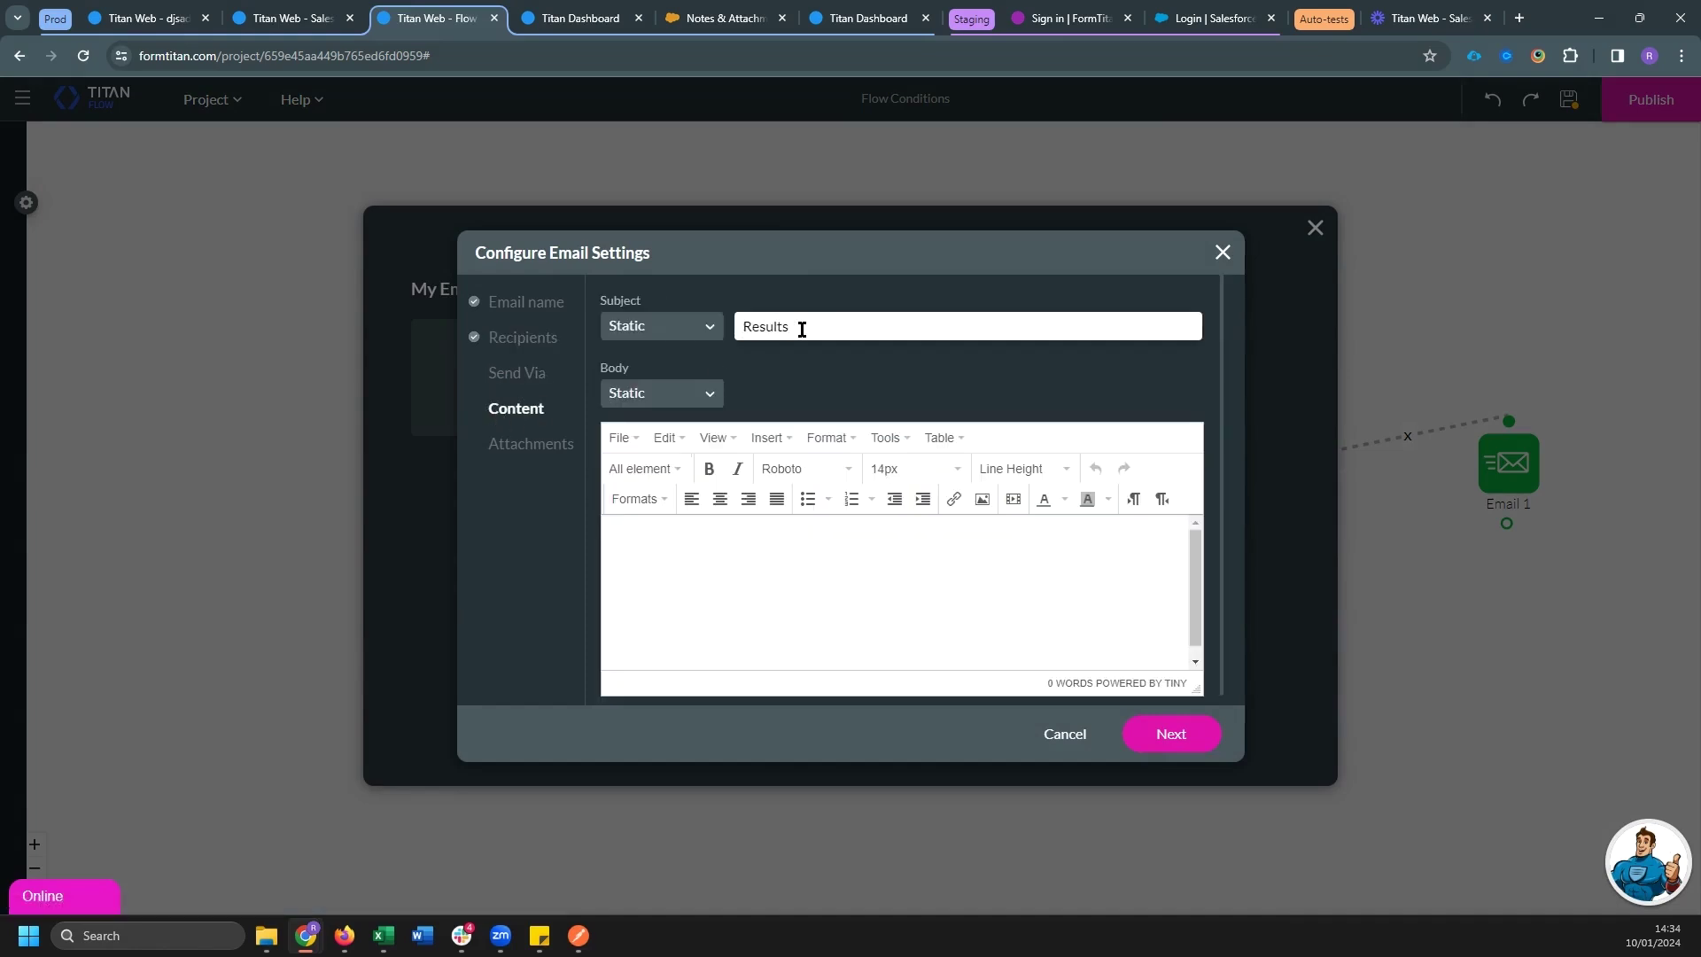
type("The file is attached")
left_click(1170, 734)
left_click(638, 383)
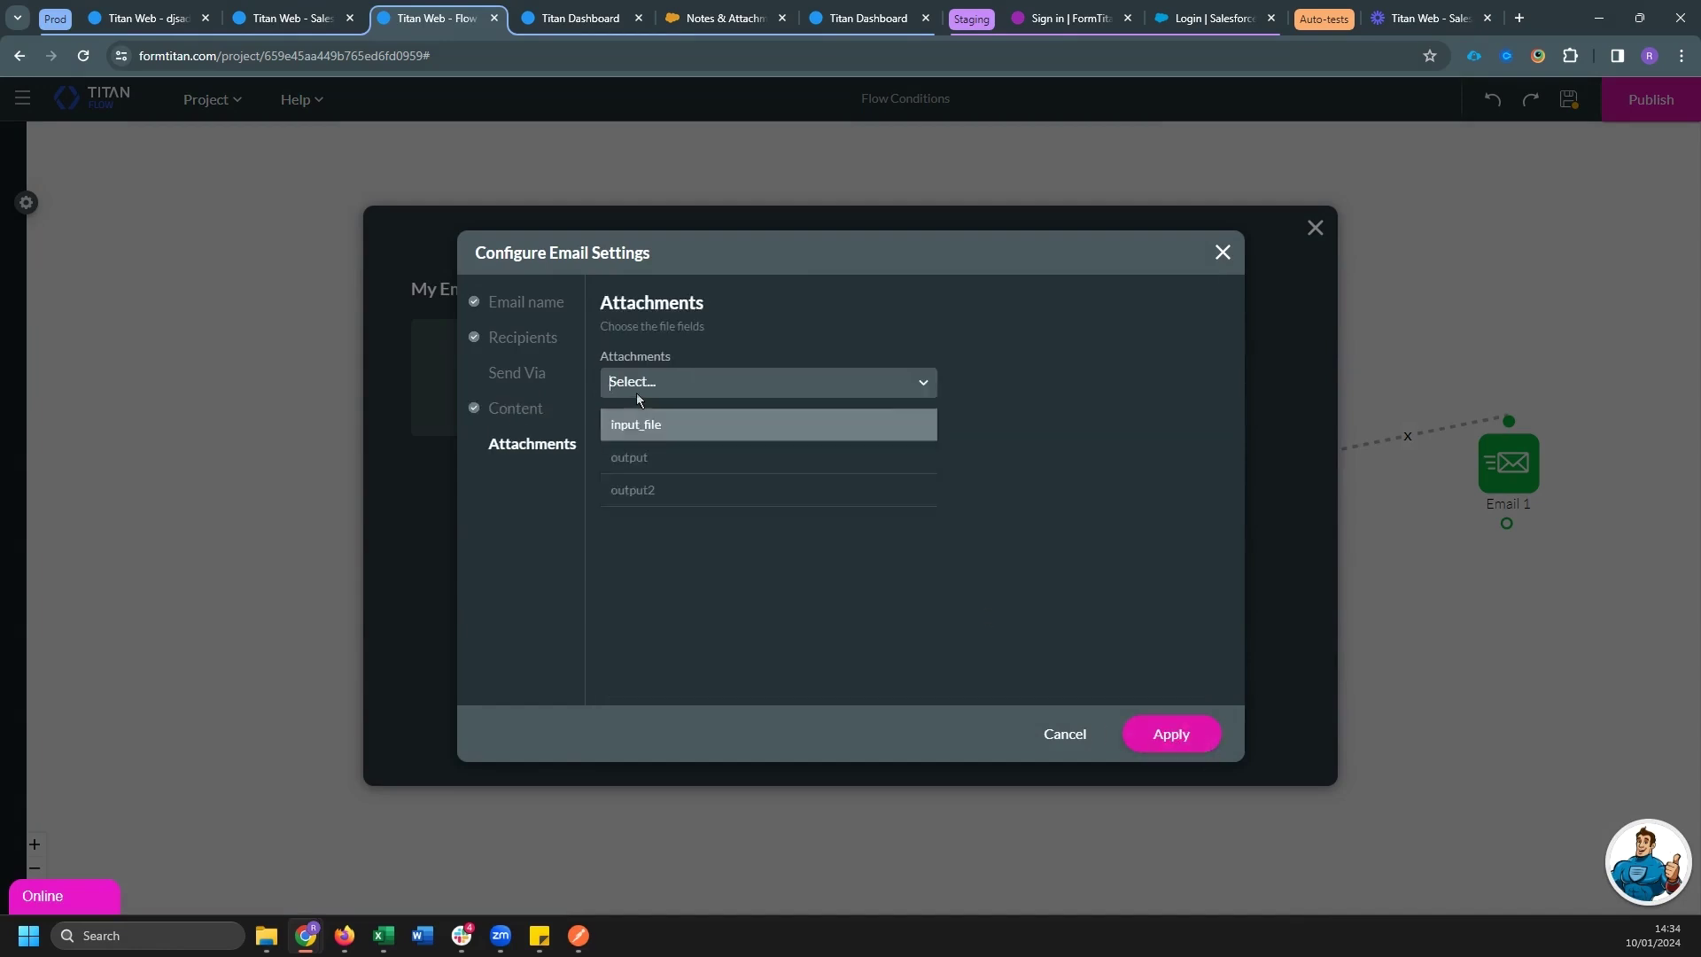
left_click(658, 458)
left_click(1191, 755)
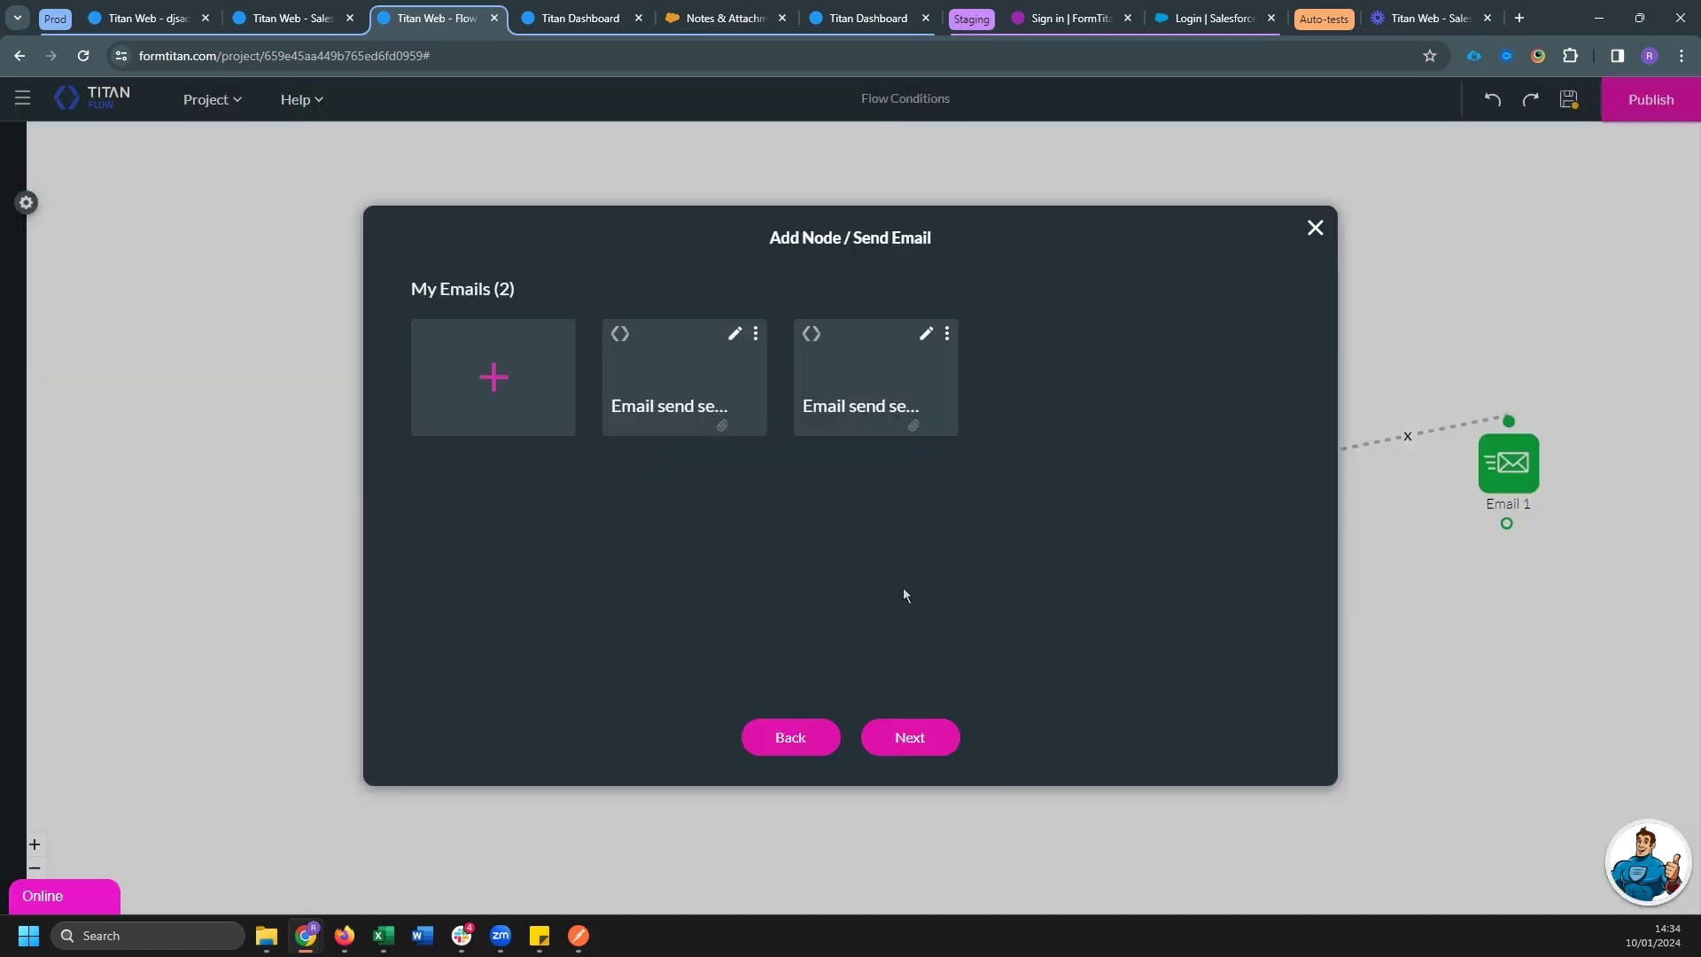
Rename the first email configuration to Email 1 and save it
left_click(735, 335)
left_click(758, 384)
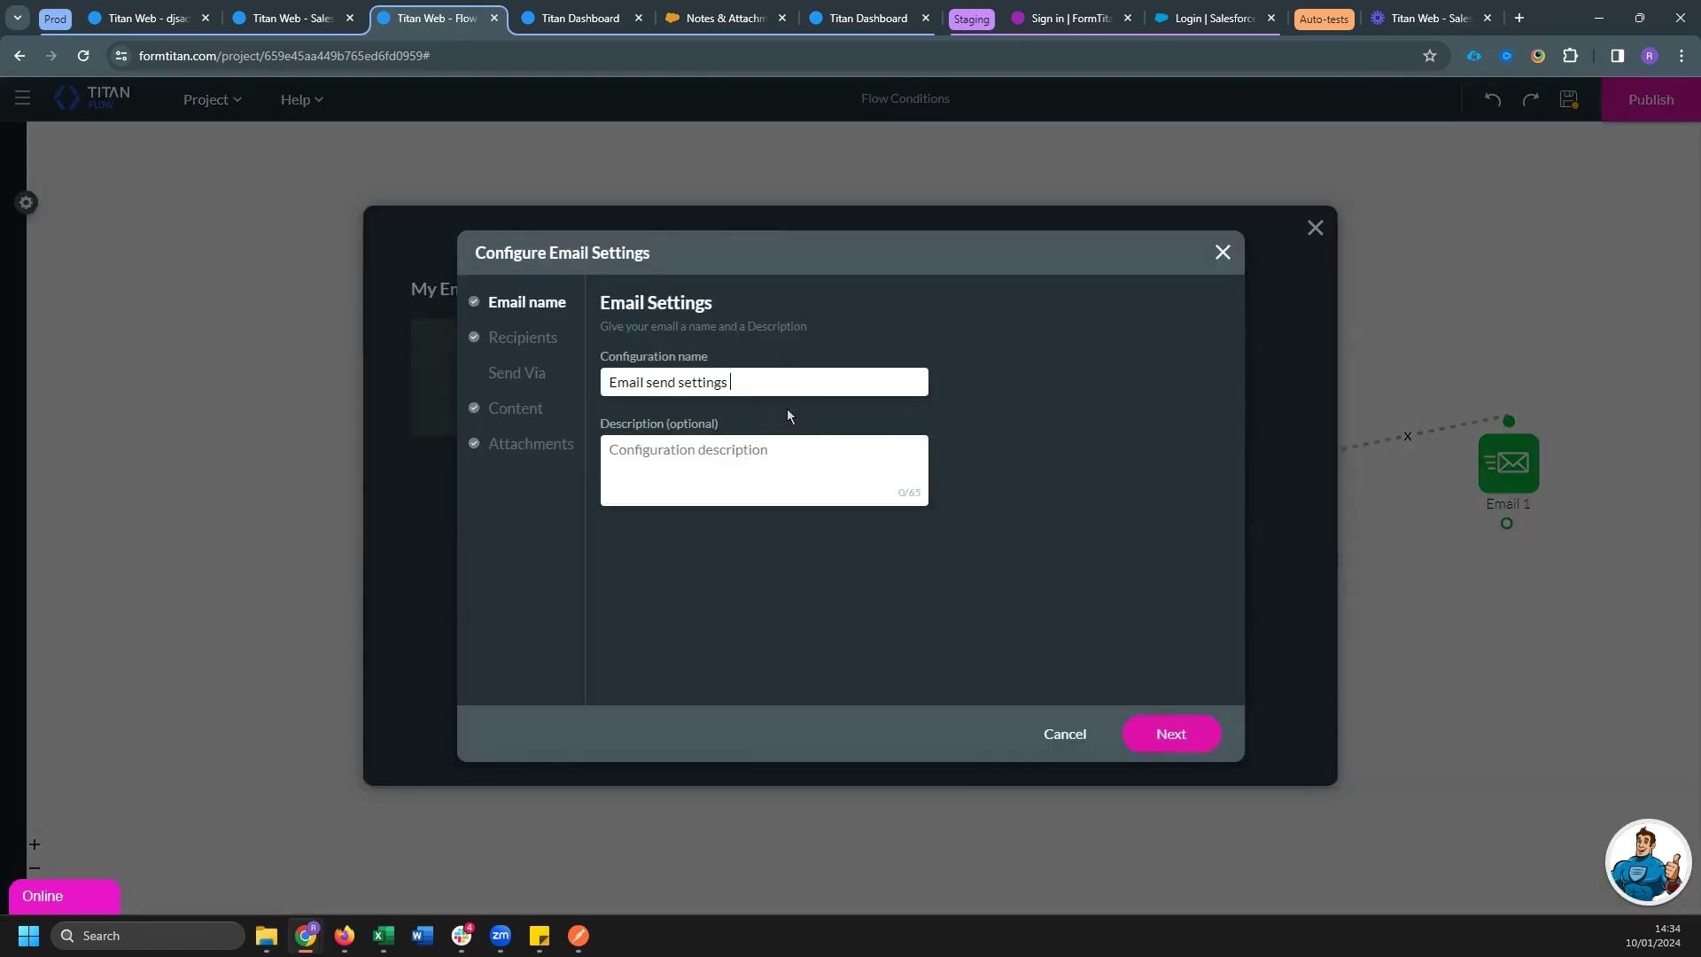
key("ctrl+BackSpace")
type("Ex")
key("ctrl+BackSpace")
key("ctrl+BackSpace")
type("1")
left_click(1155, 733)
left_click(1157, 733)
Tag the email node Email 2 and insert it into the flow
left_click(924, 733)
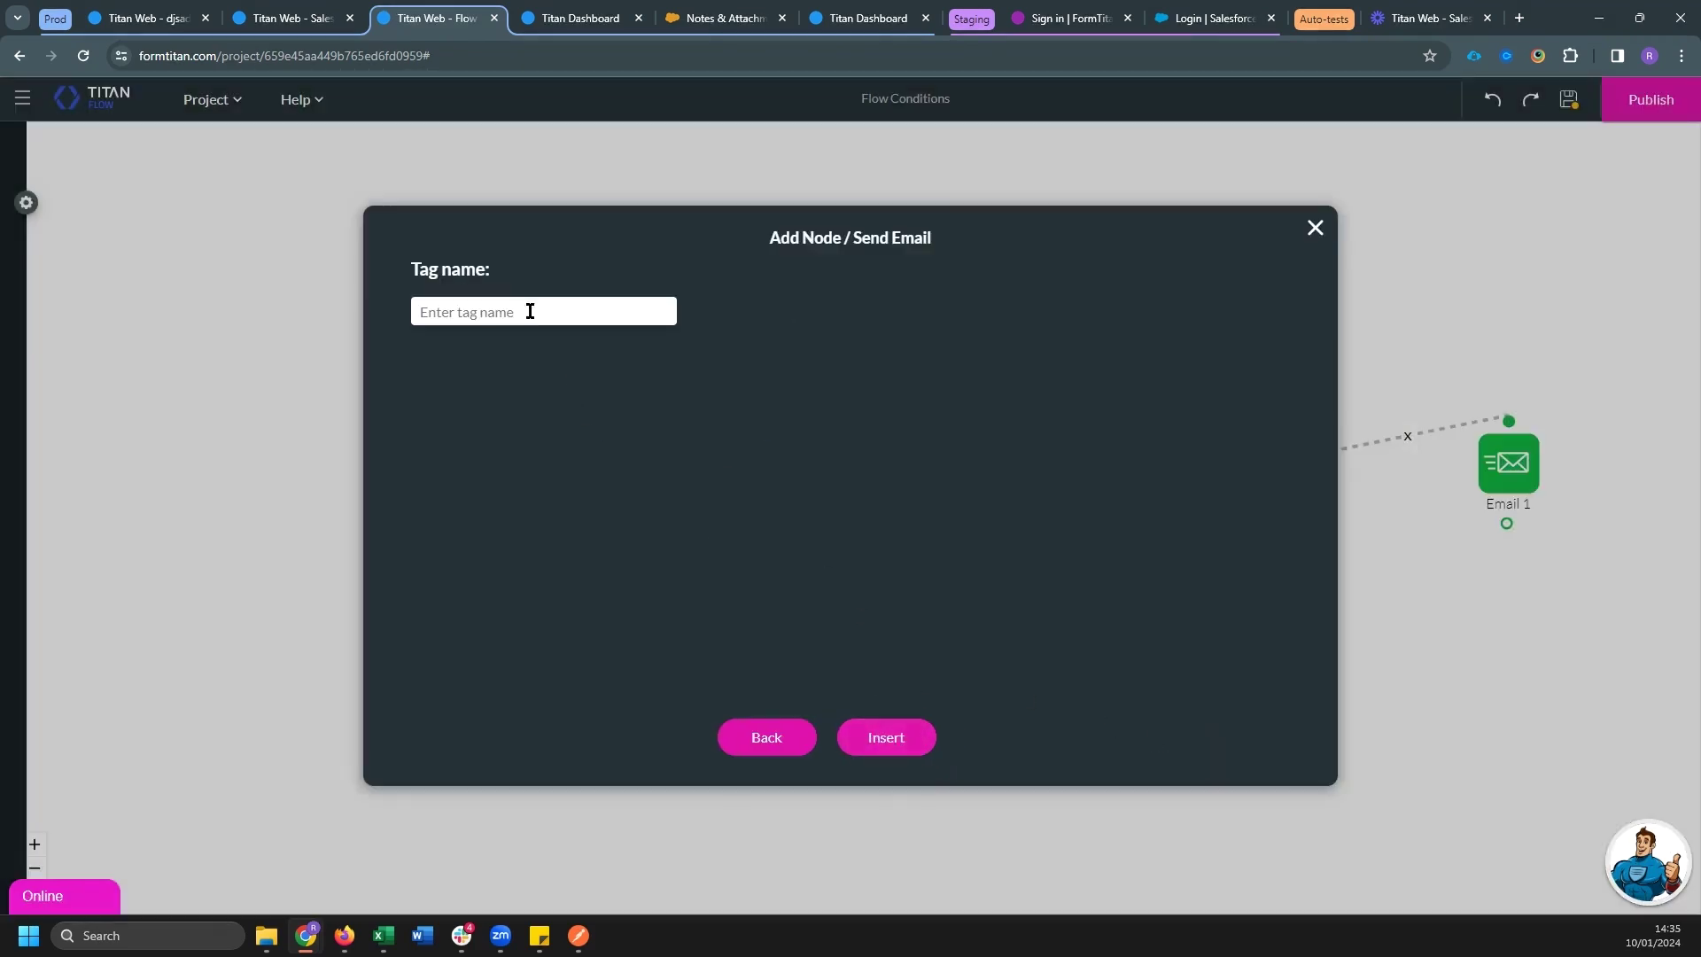
left_click(529, 322)
type("Email 2")
left_click(886, 737)
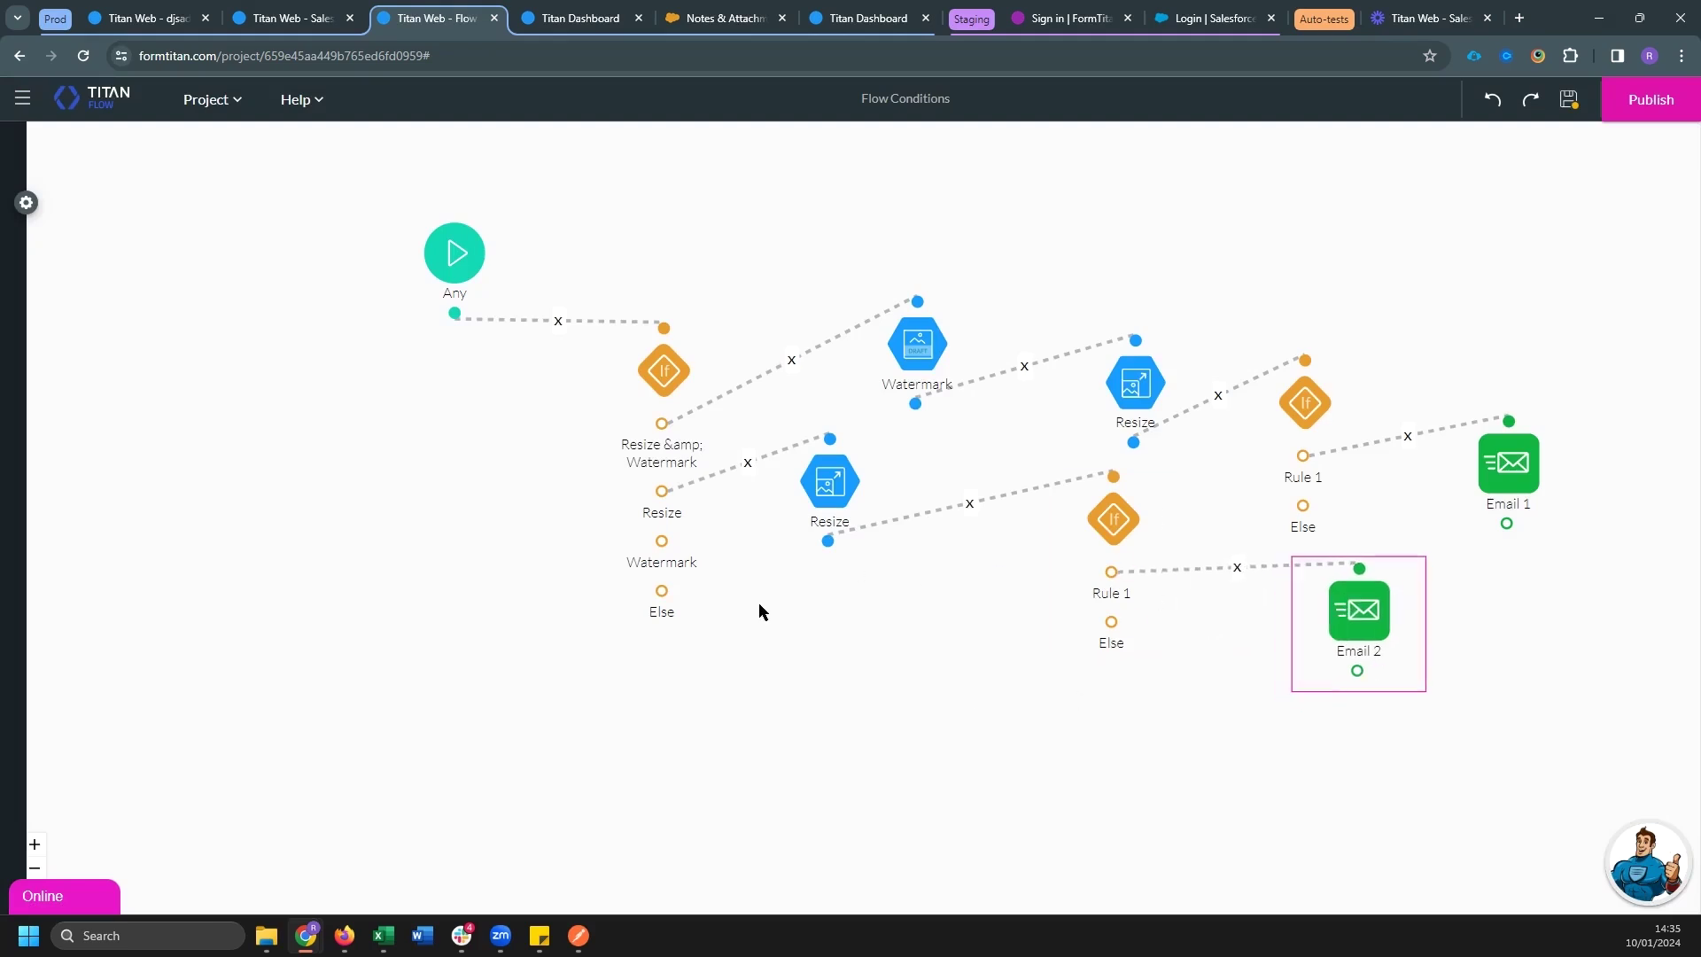
Add an Image > Watermark node on the Watermark branch with text WATERMARK and input_file as source
left_click(680, 544)
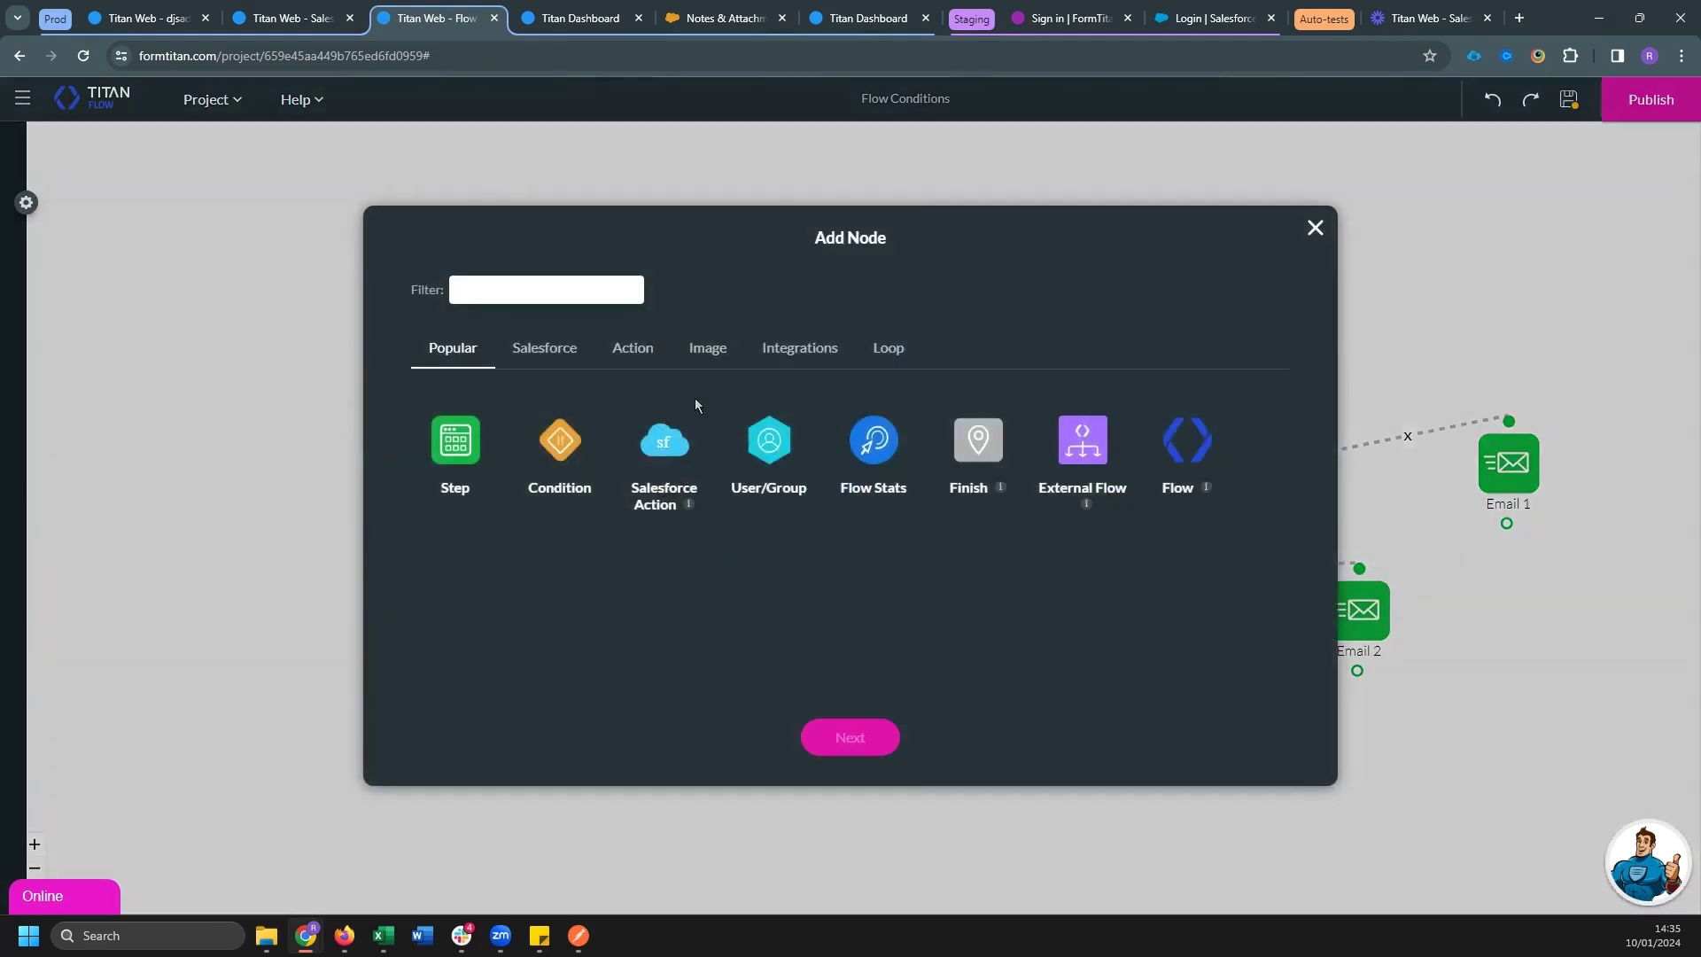
left_click(695, 353)
left_click(867, 730)
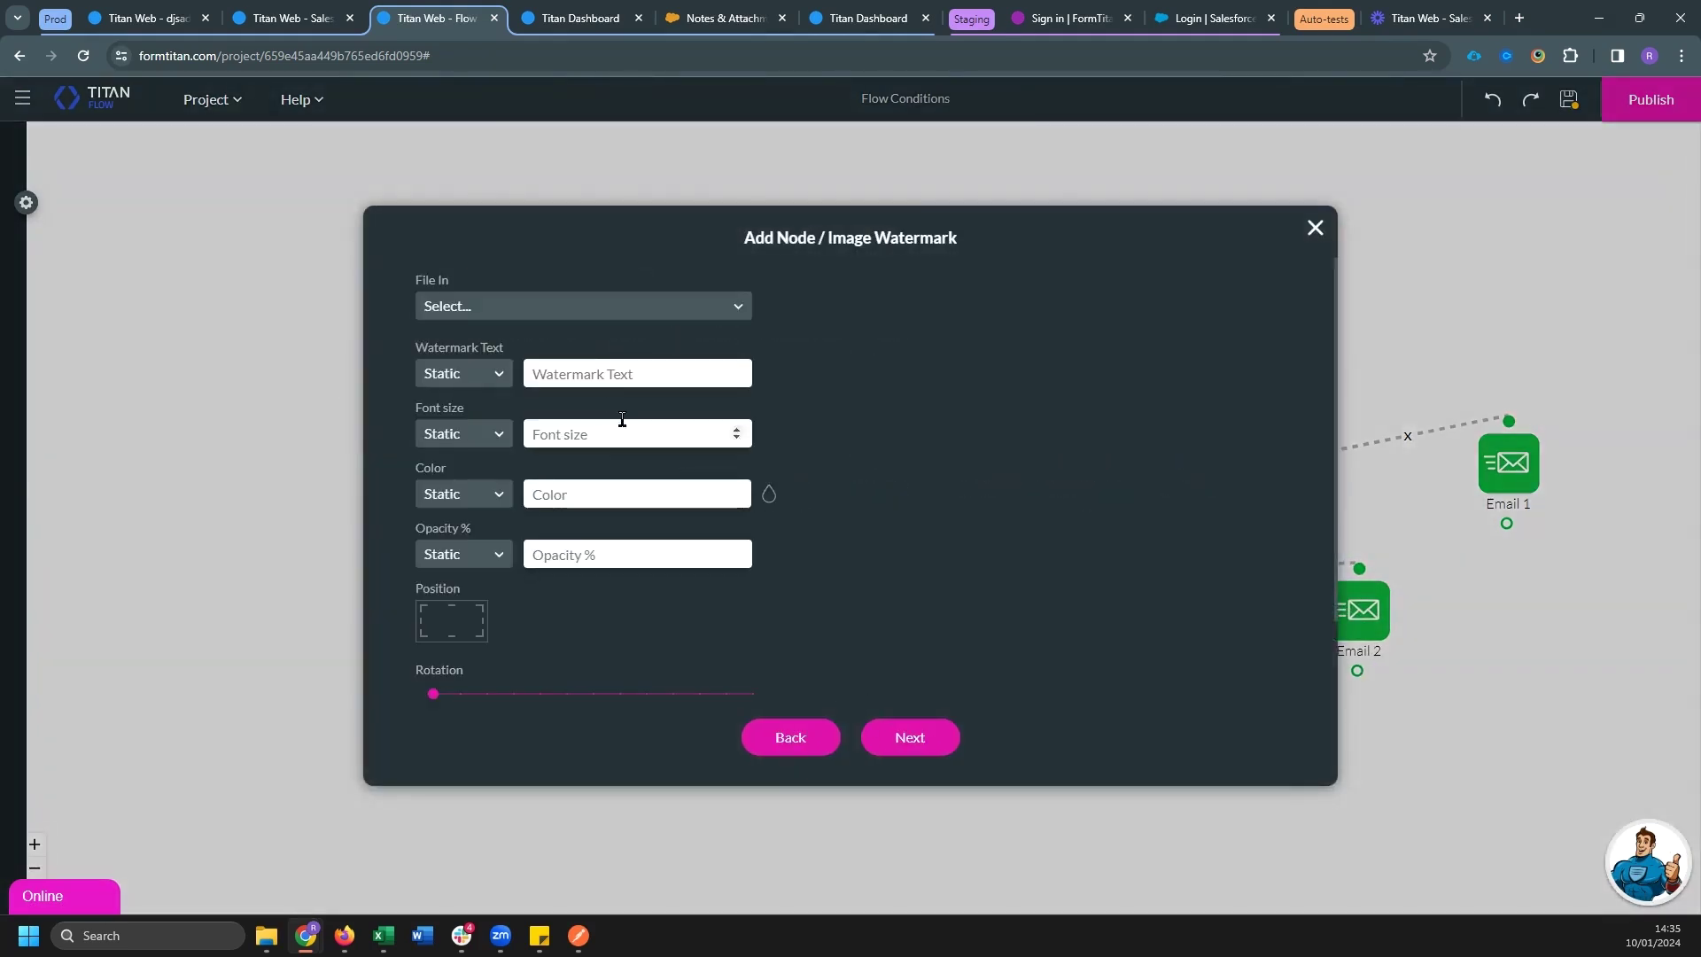
type("WATERMARK")
left_click(453, 312)
left_click(455, 345)
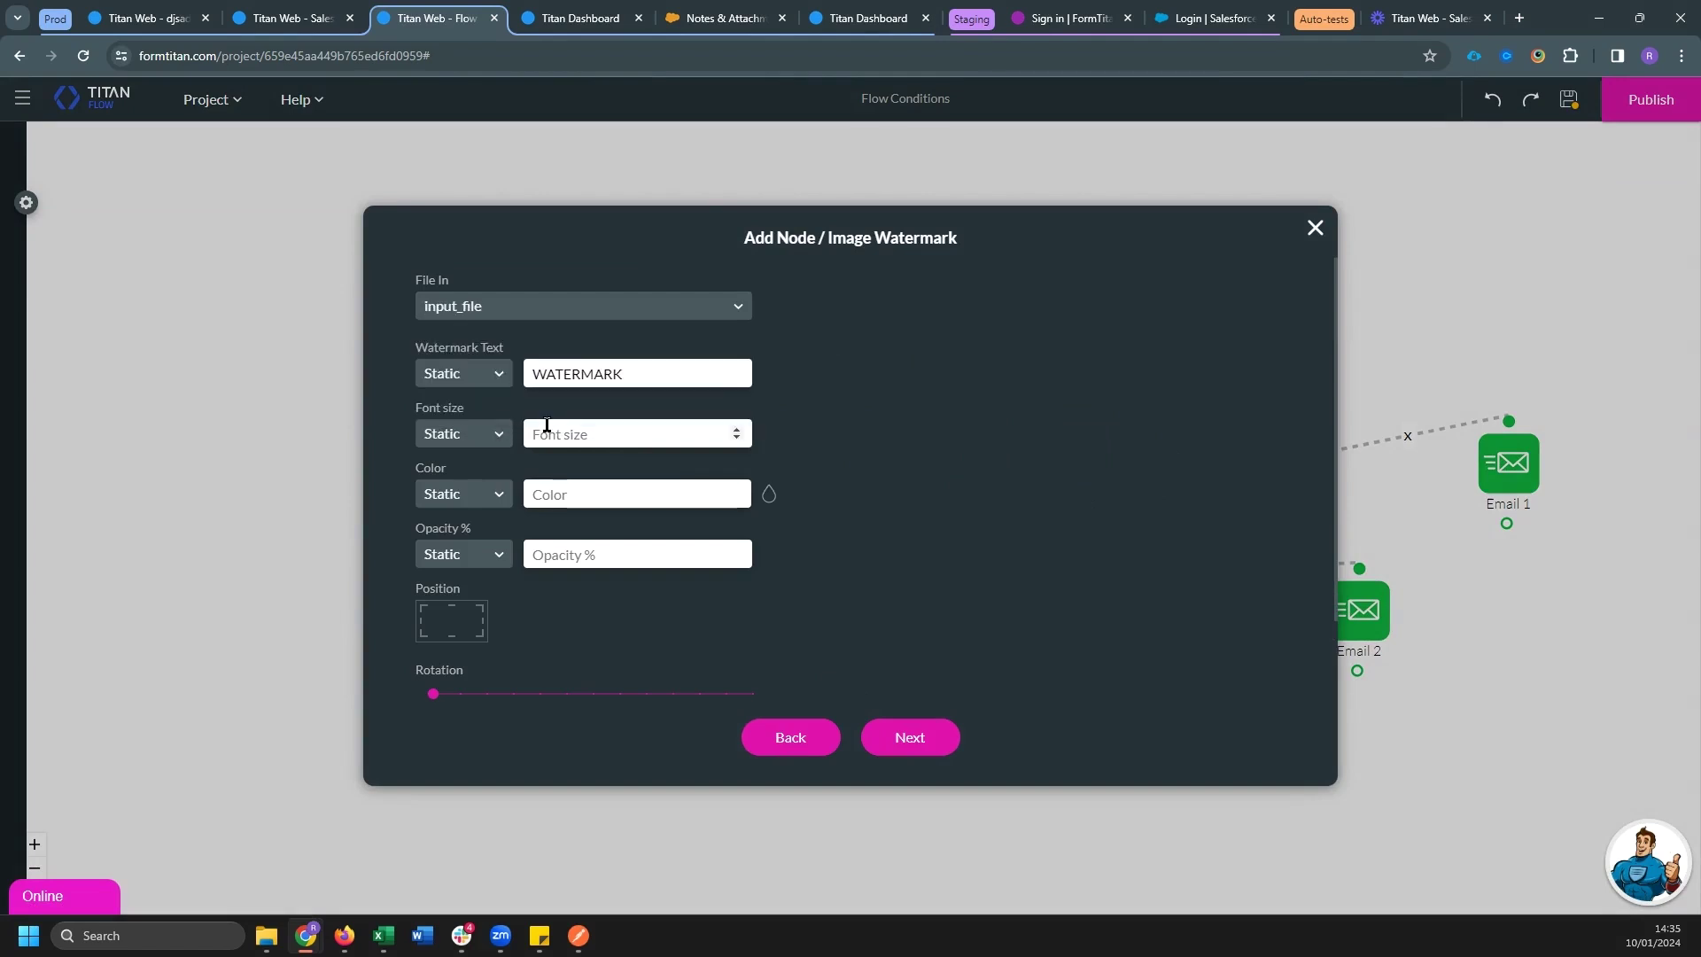
Set the watermark to font size 150, pure red, opacity 99, centred on the image
left_click(549, 430)
type("150")
left_click(768, 496)
left_click_drag(790, 555, 900, 492)
left_click(576, 555)
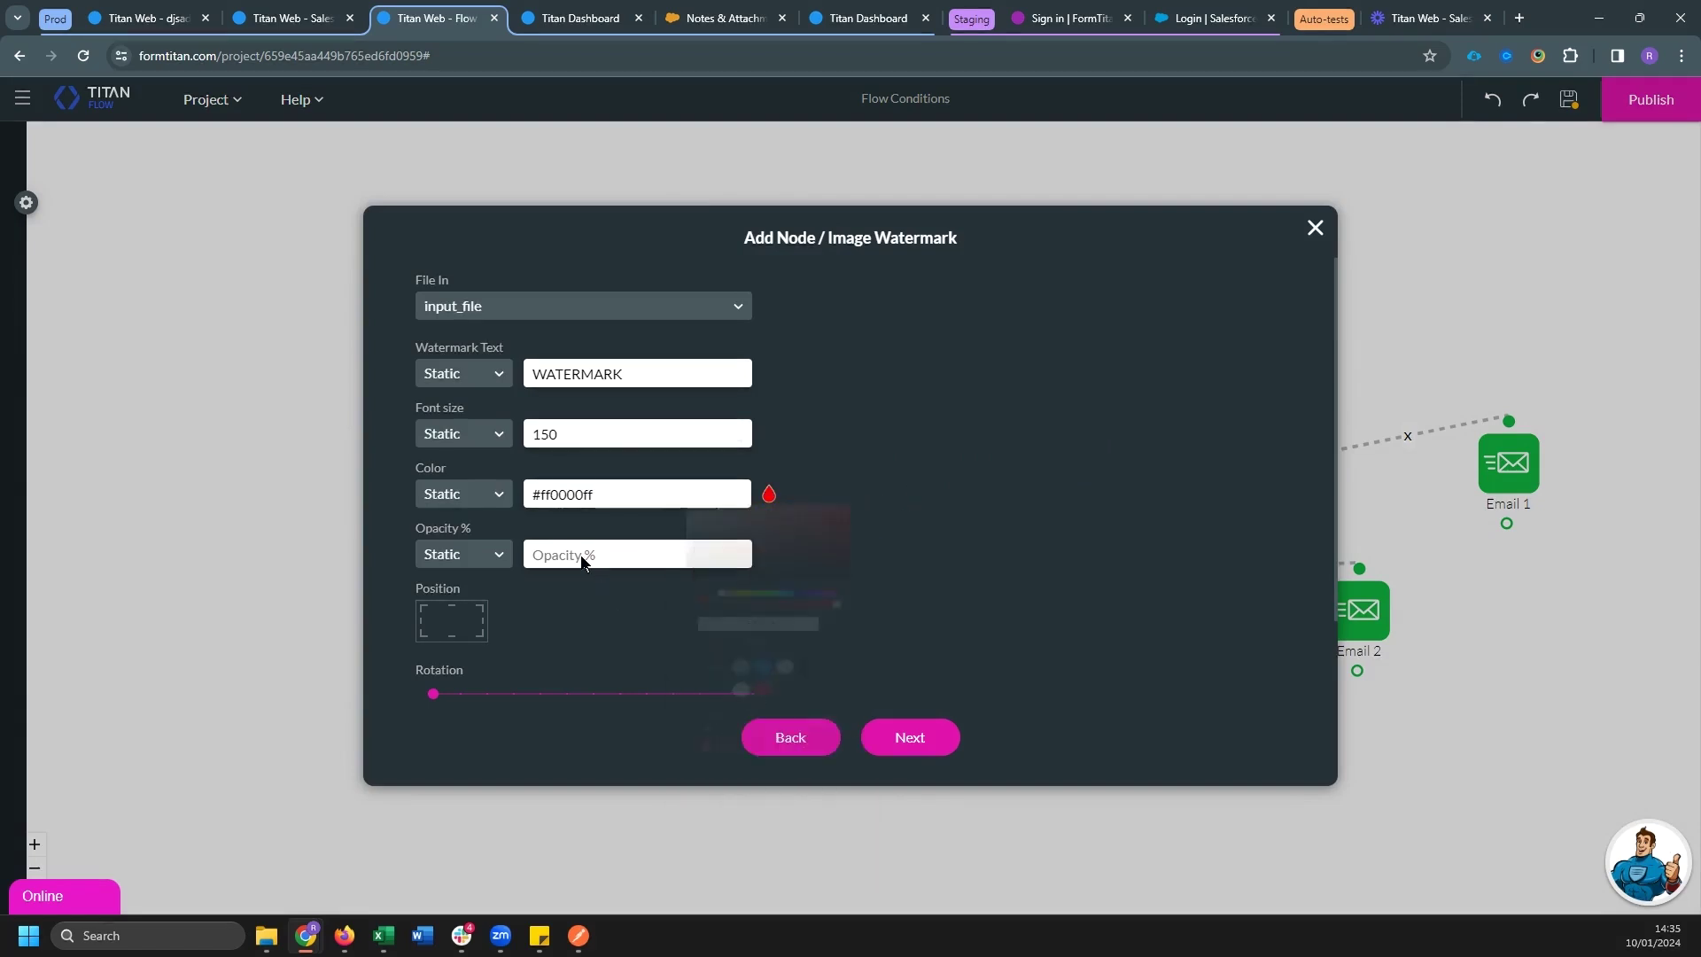
type("100")
scroll(560, 566, "down", 2)
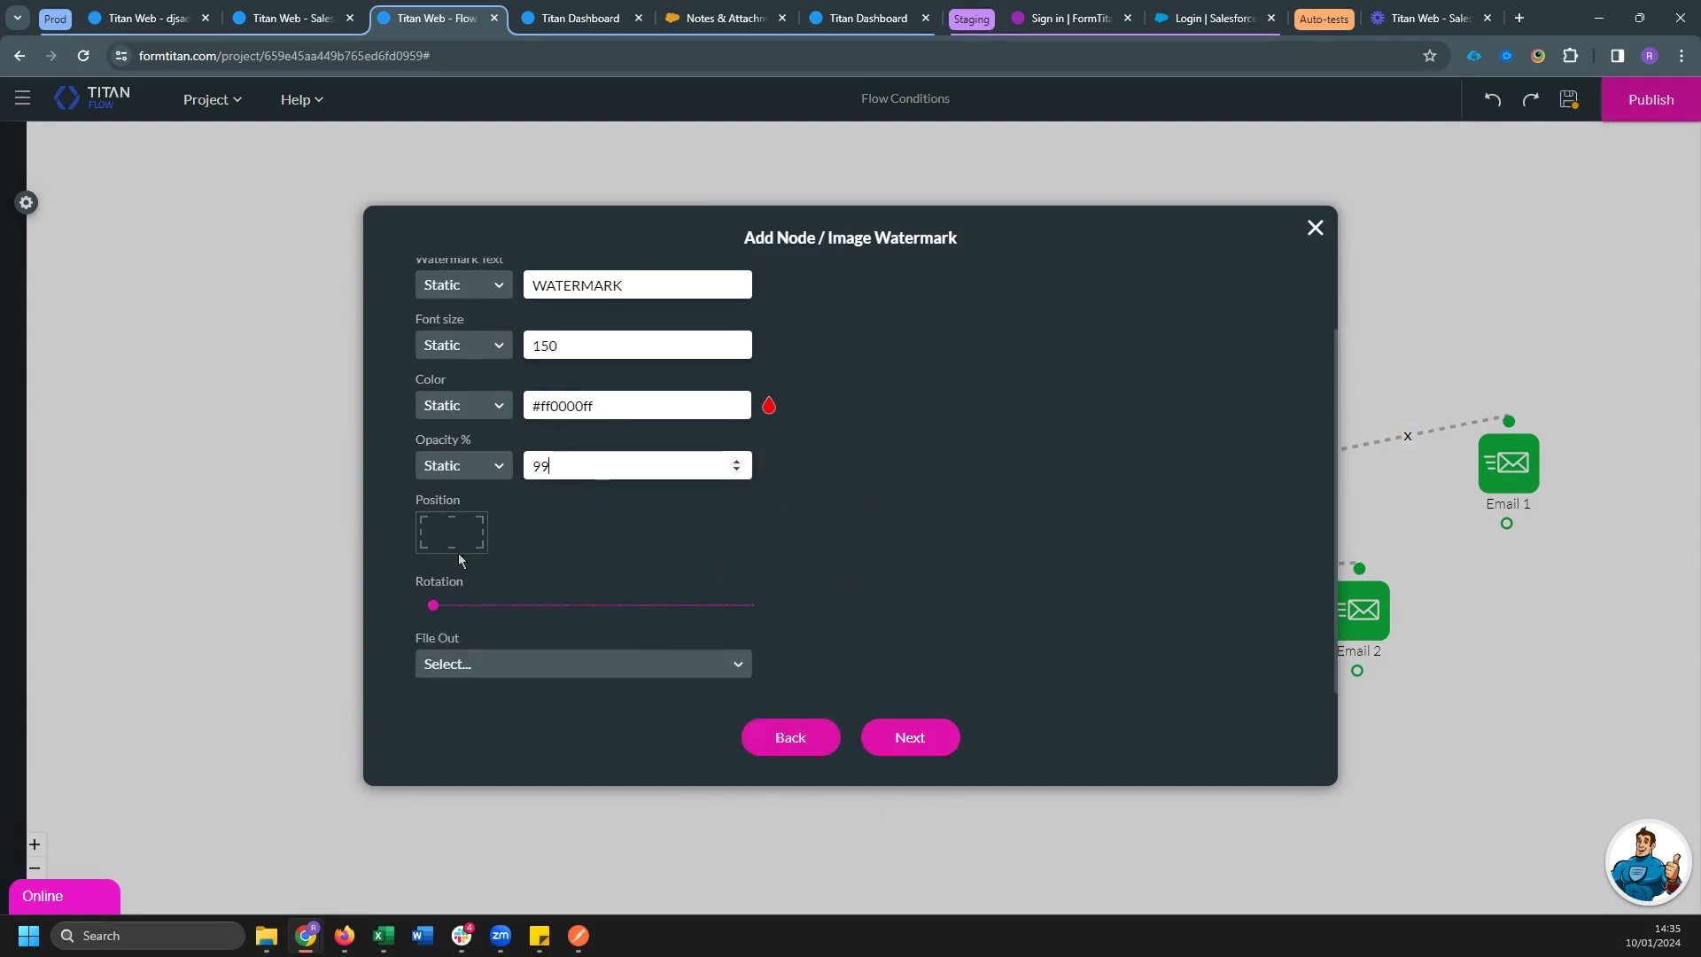
left_click(452, 532)
Send the watermarked image to output, tag the node 'Wate', and insert it
left_click(524, 663)
left_click(493, 737)
left_click(877, 733)
left_click(541, 319)
type("Watermark")
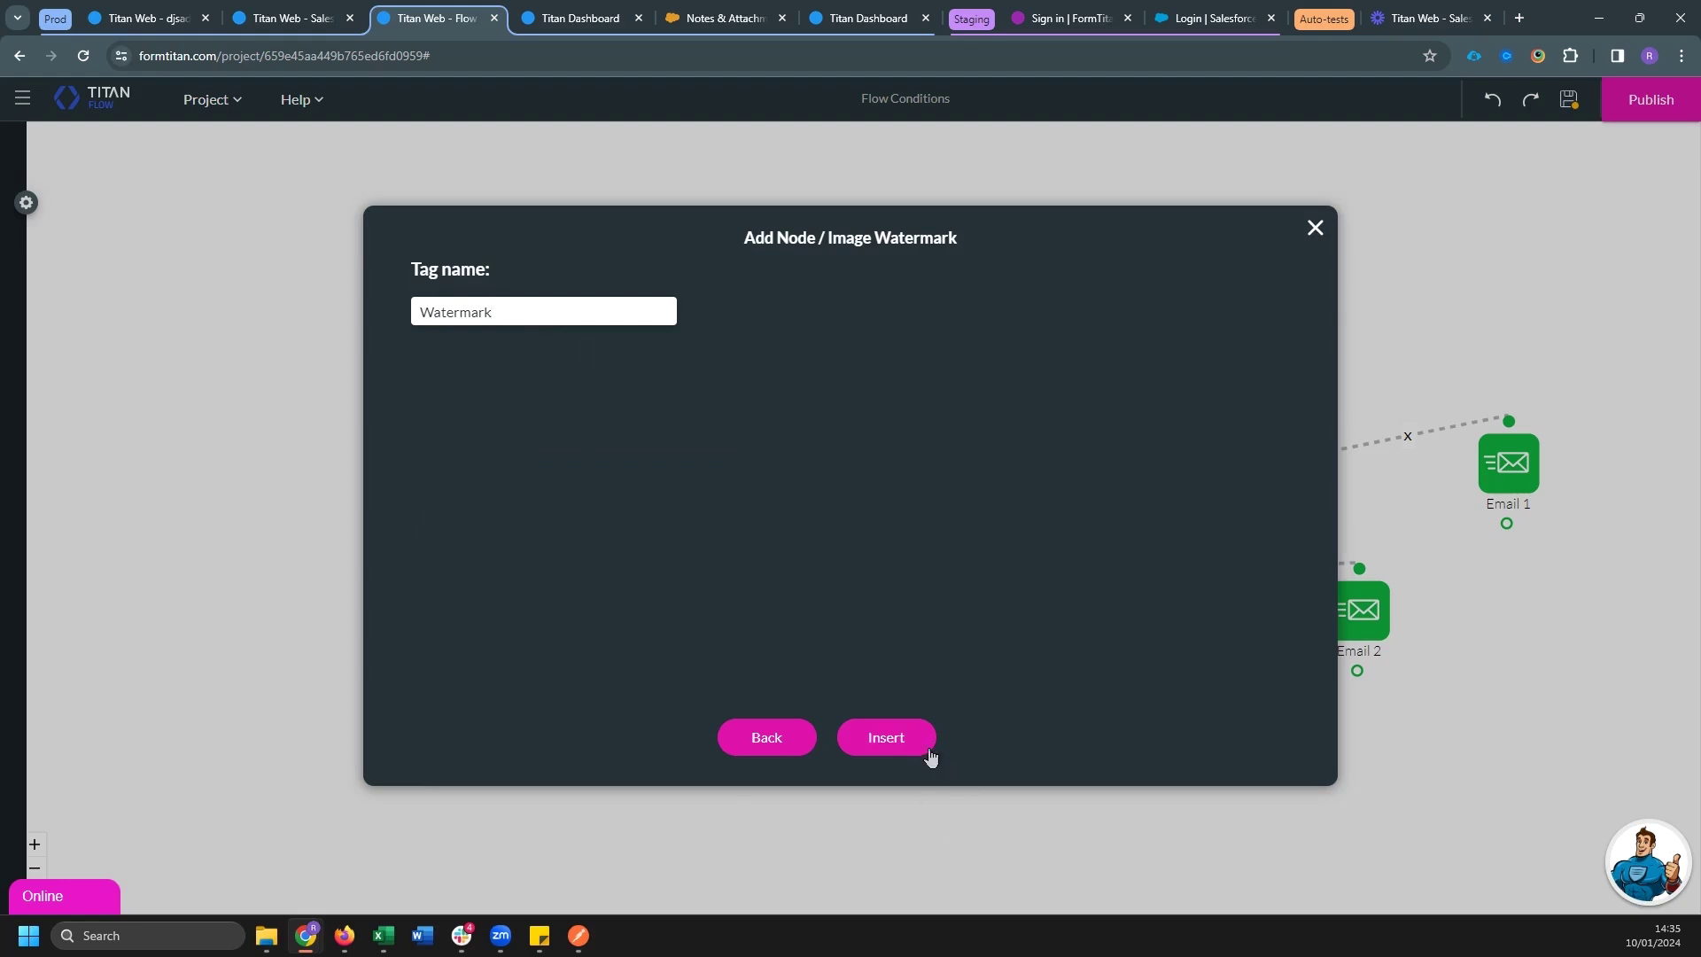
left_click(921, 751)
Rearrange the nodes and connect the Watermark node into the lower email condition
left_click_drag(819, 501, 848, 660)
left_click_drag(1098, 527, 1108, 606)
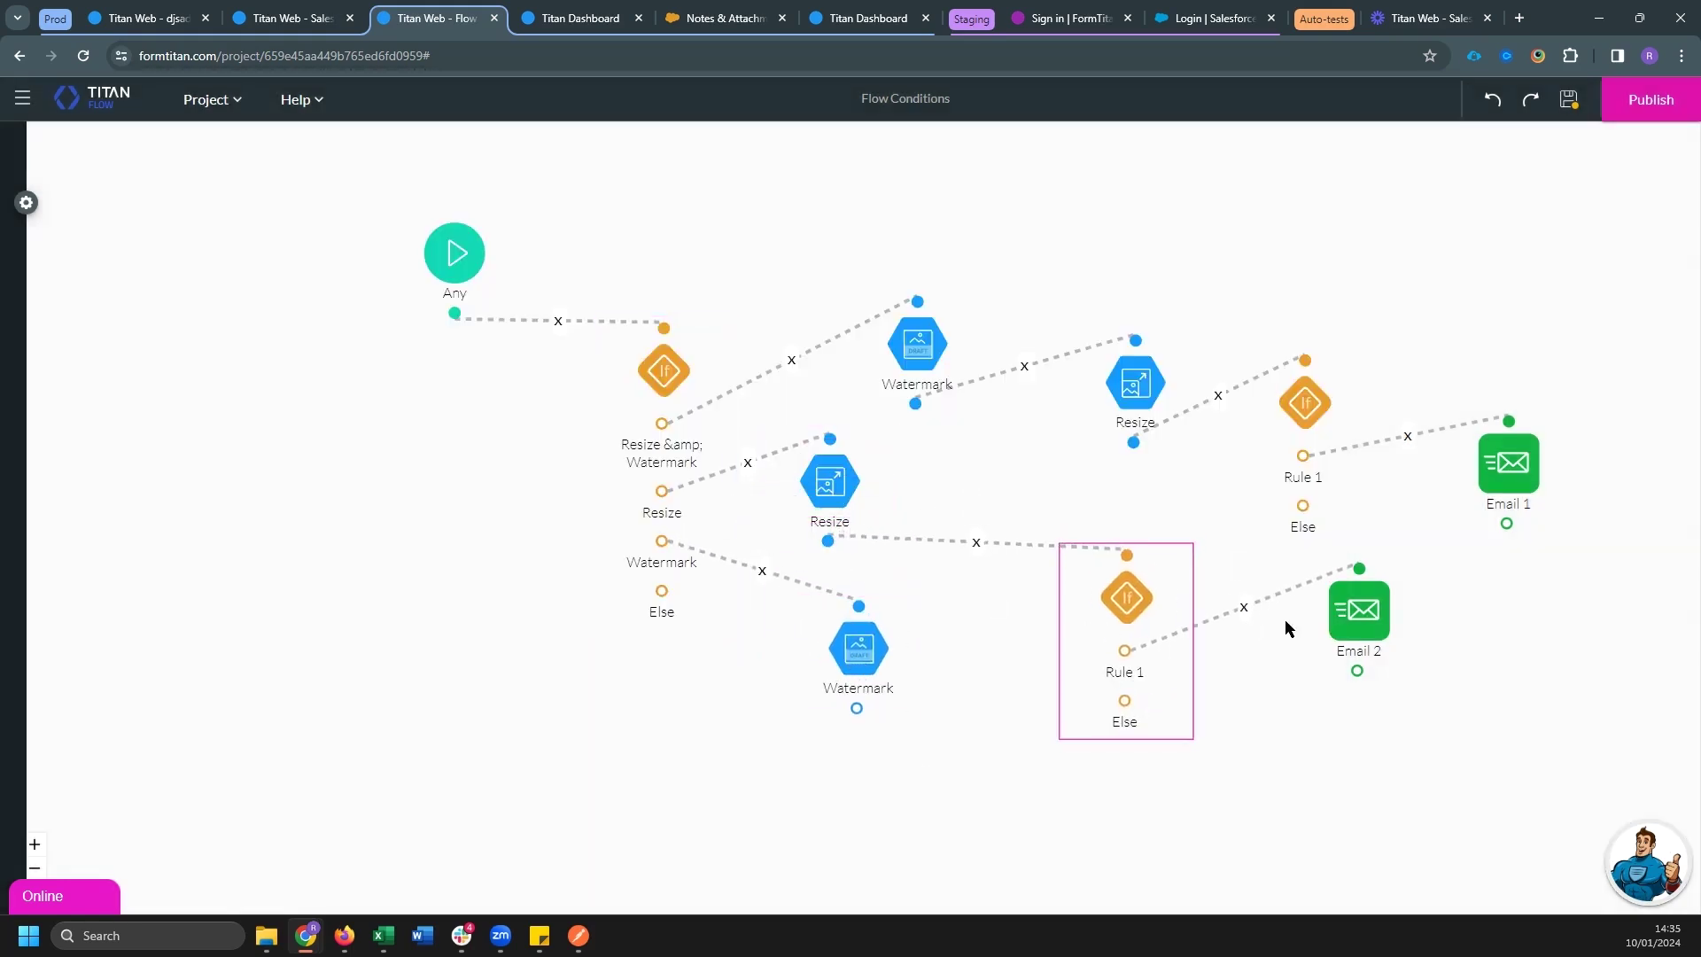
left_click_drag(1350, 660, 1337, 702)
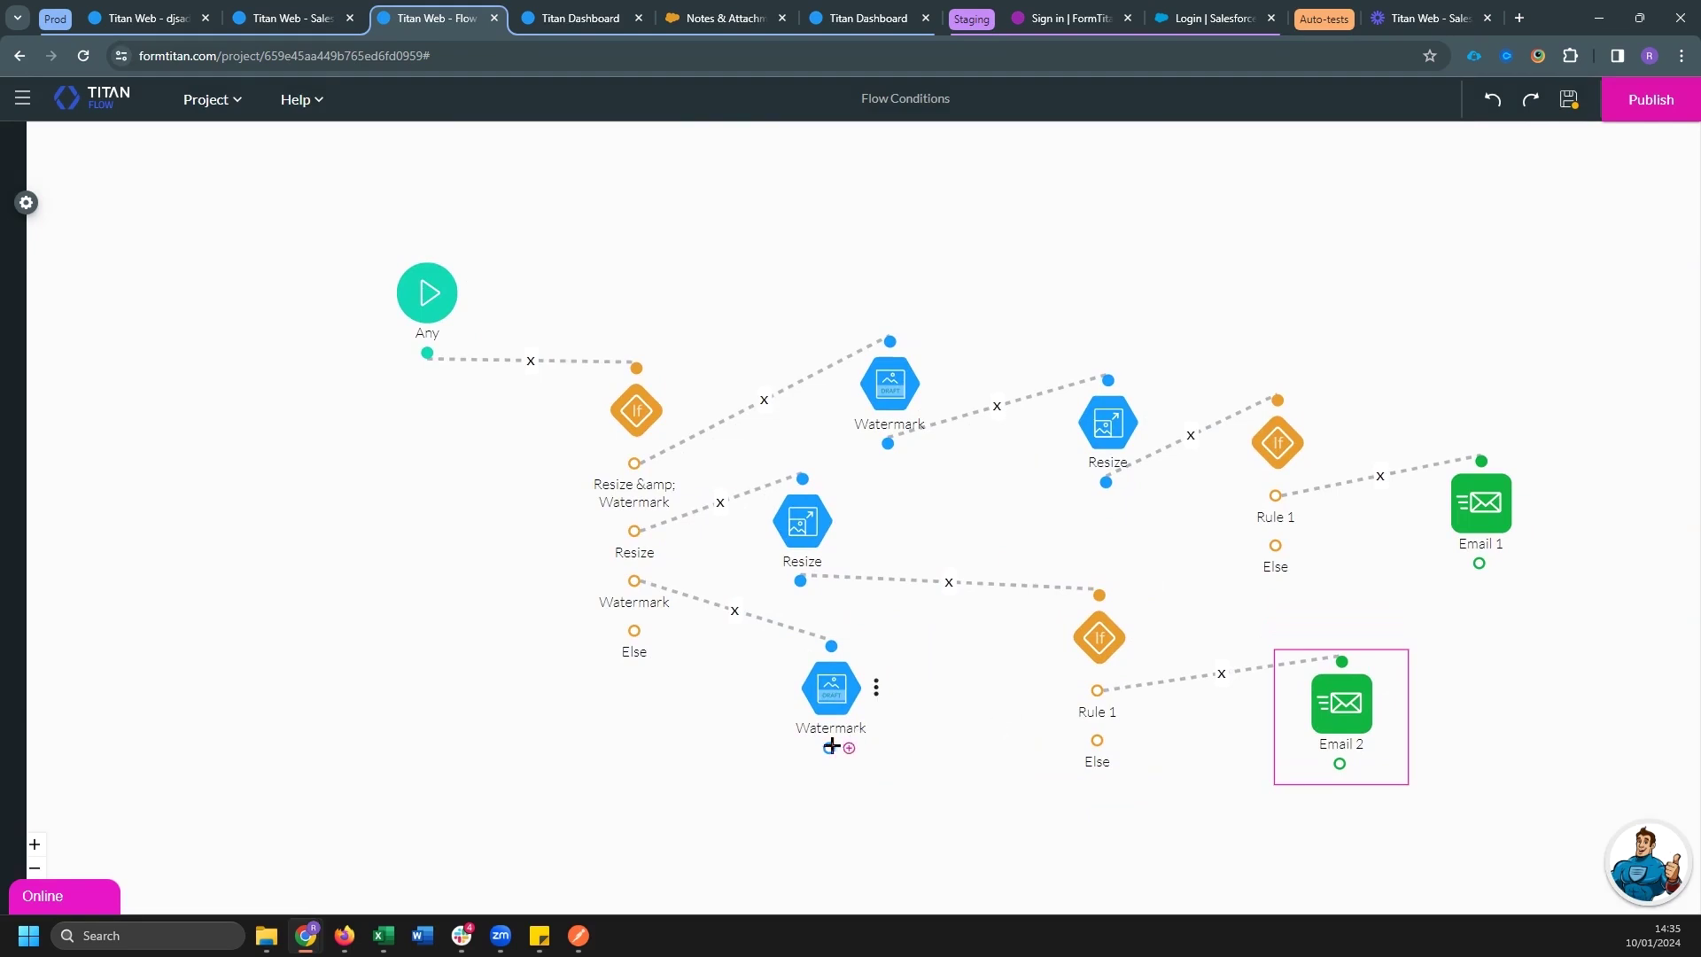
left_click_drag(829, 748, 1099, 594)
left_click(1099, 637)
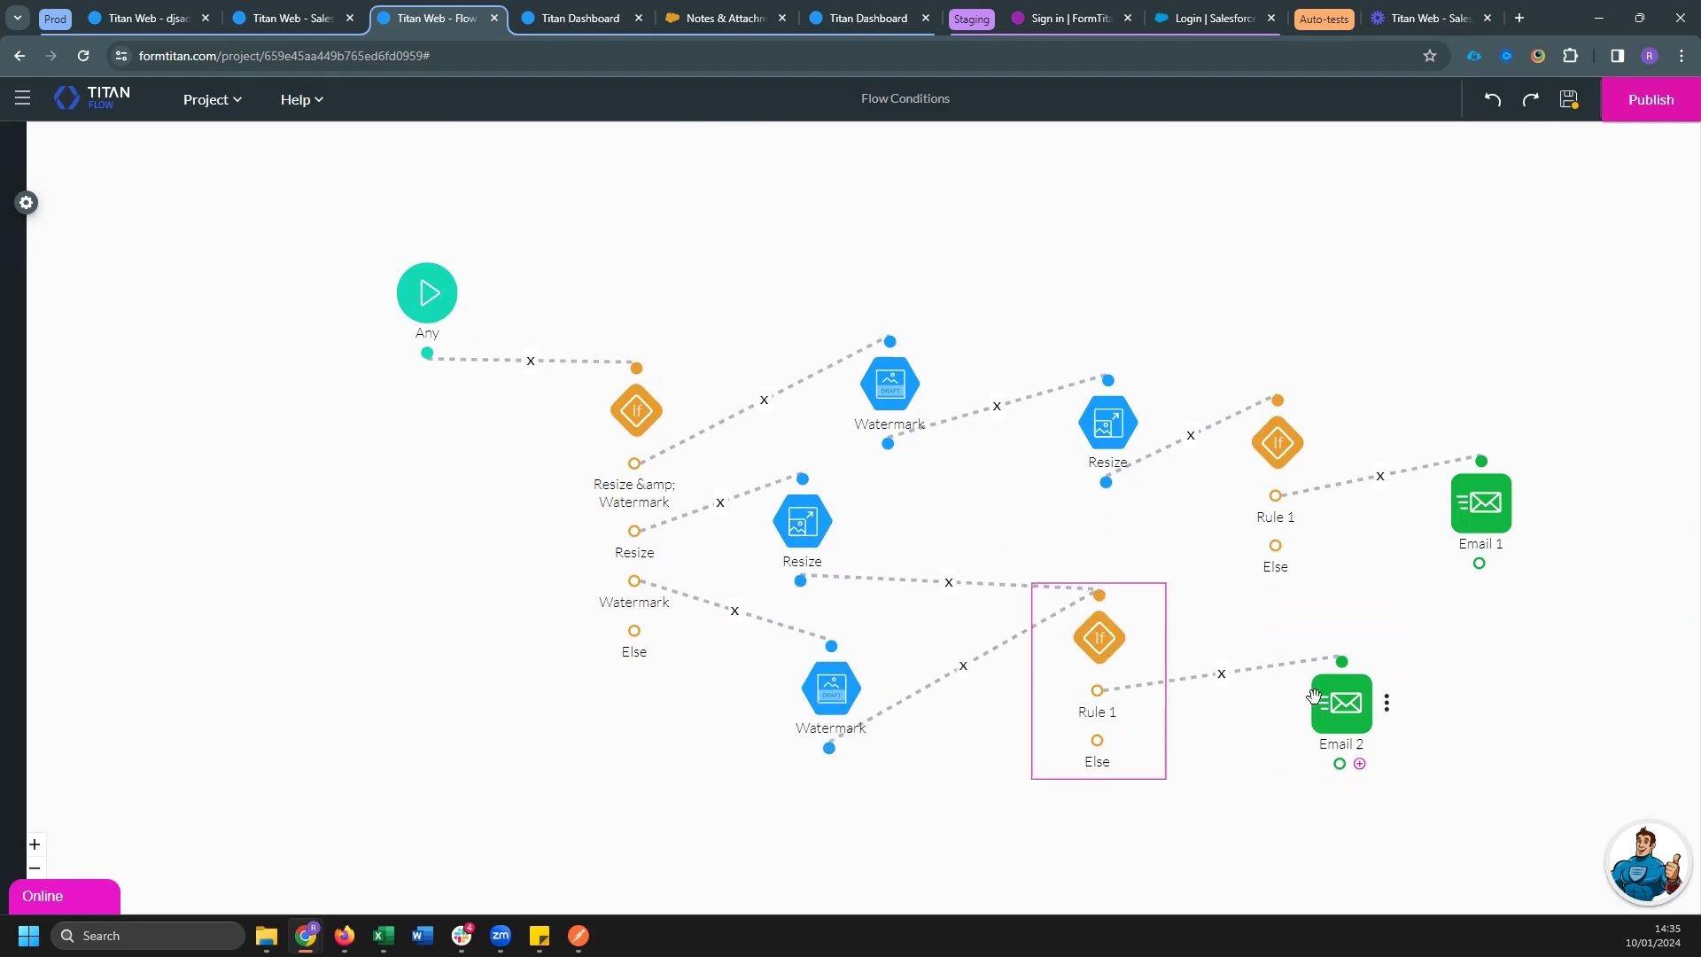
left_click(1313, 695)
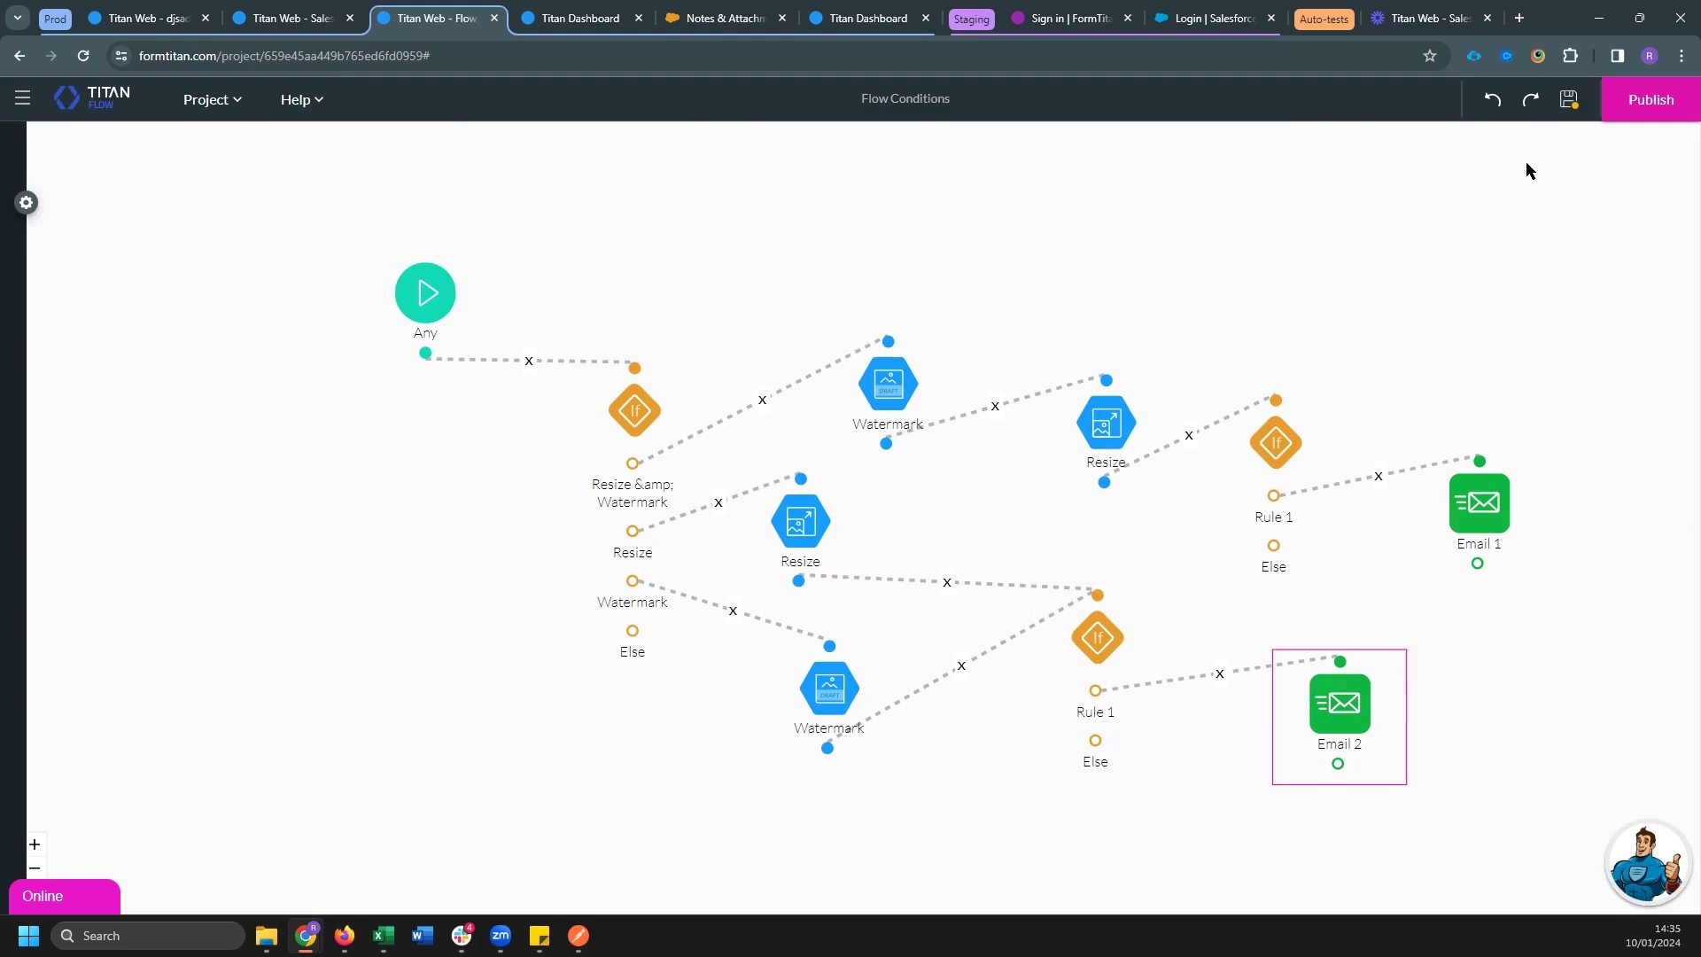
Save and publish the Titan Flow flow
left_click(1568, 100)
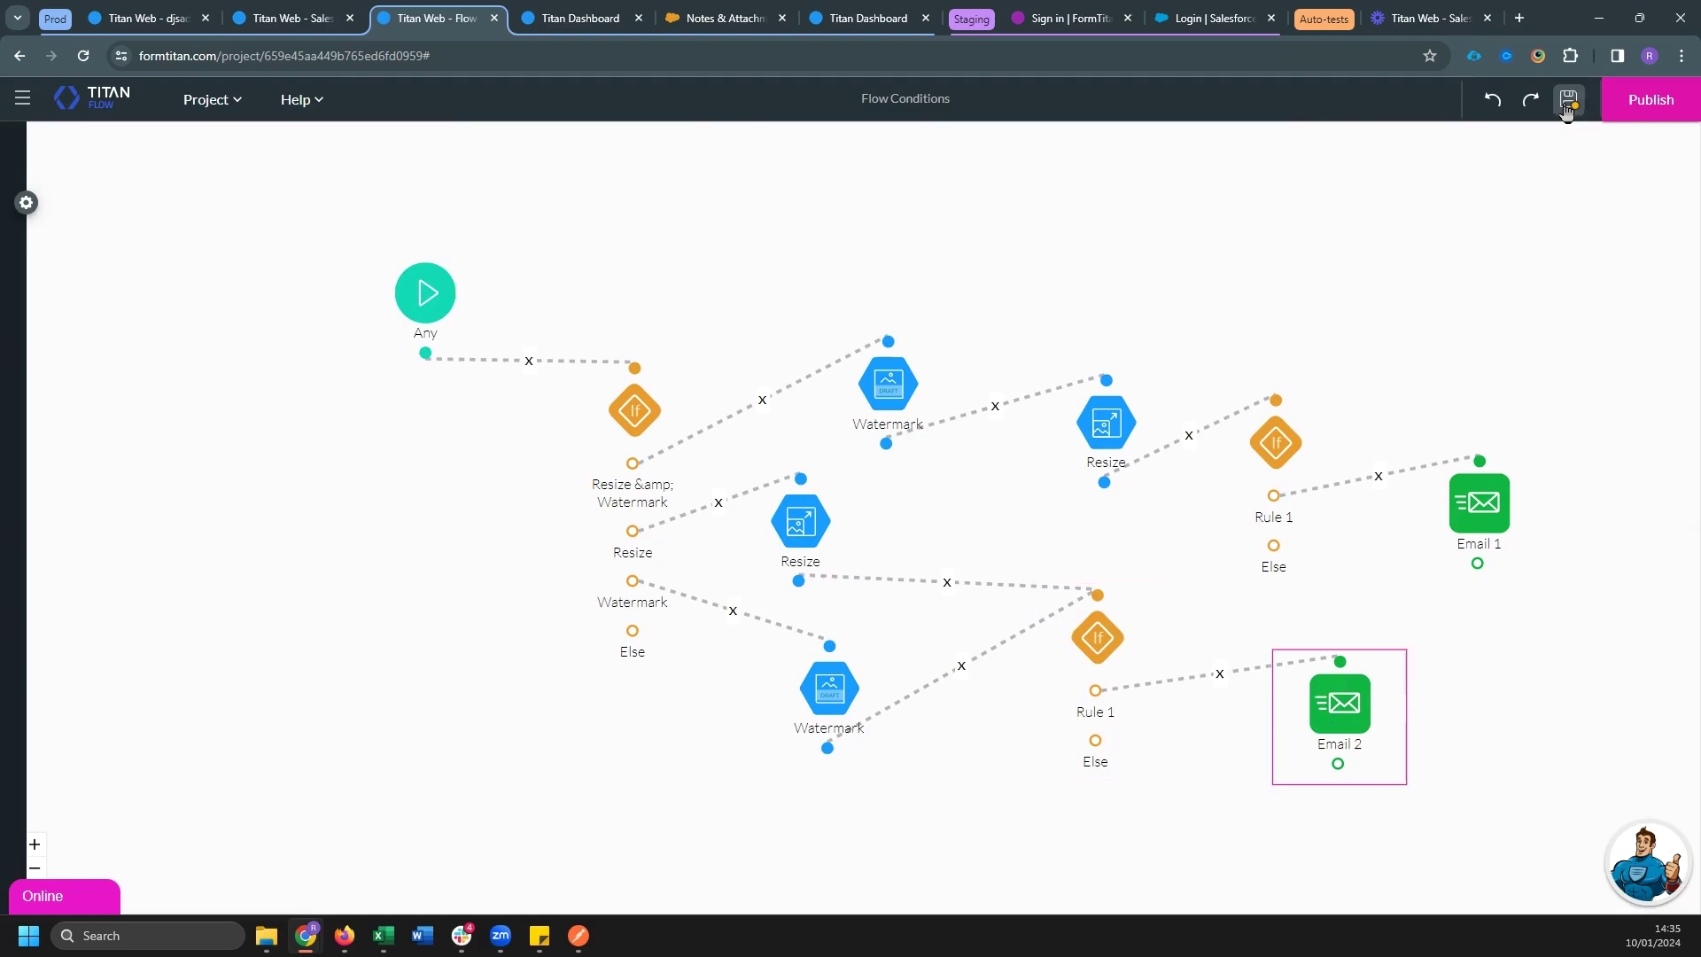
left_click(1645, 104)
left_click(292, 18)
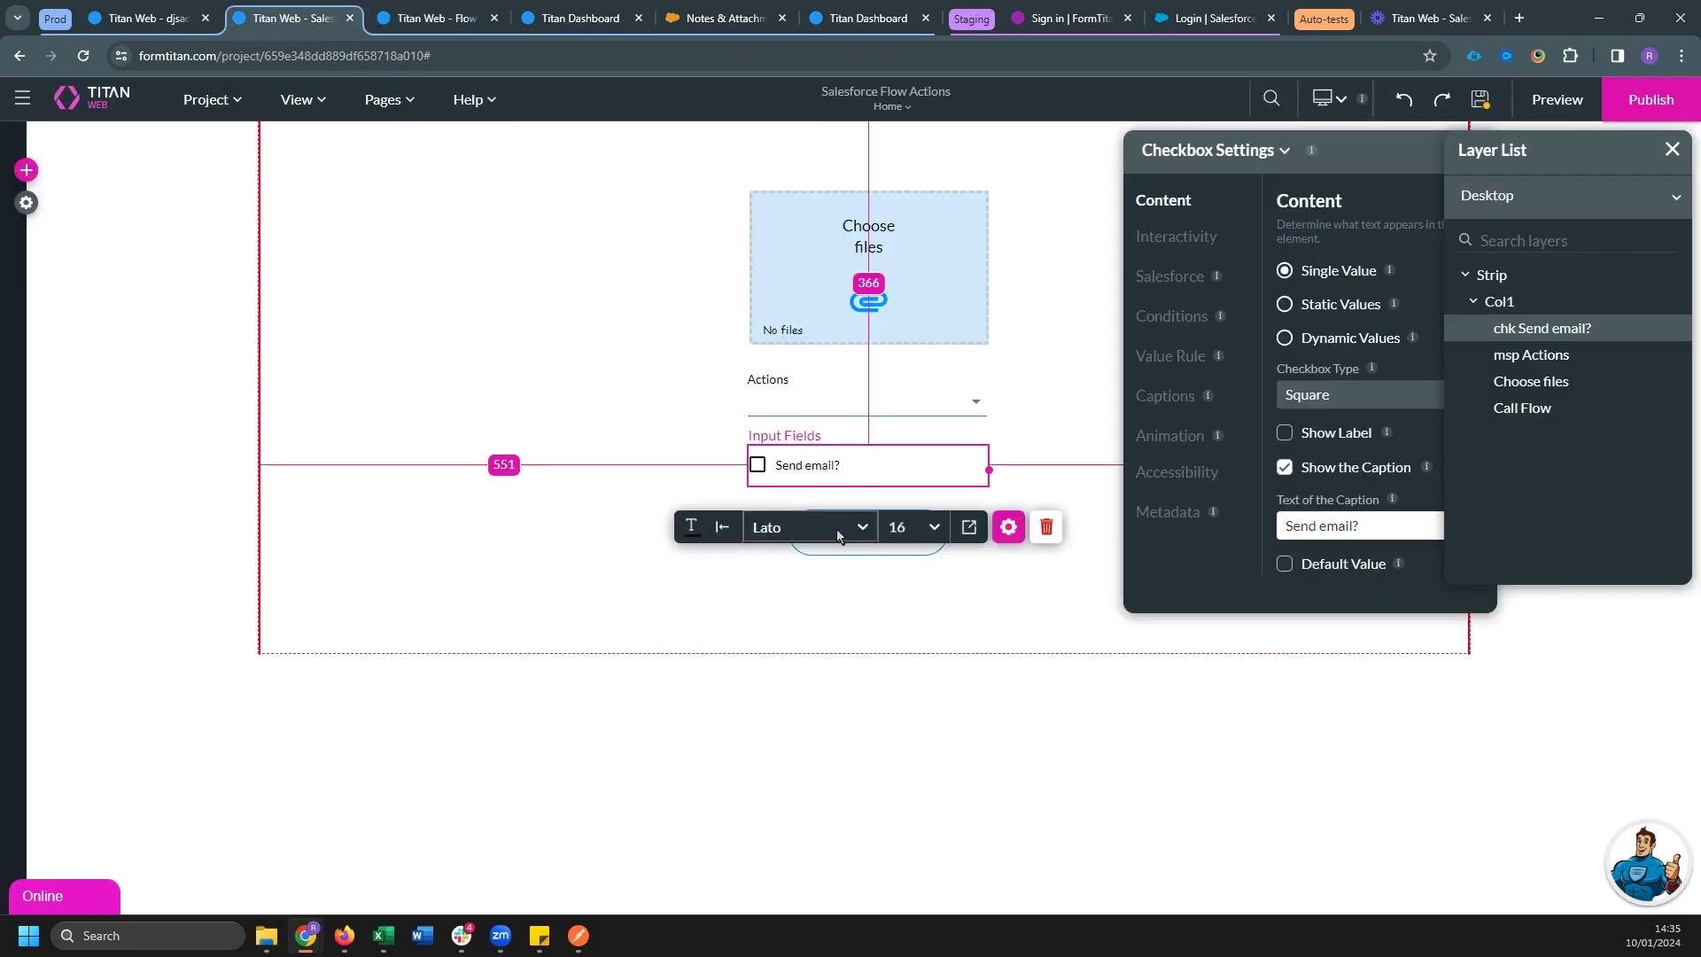
Add a Flow node after Start in the Call Flow button's on-click action
left_click(838, 598)
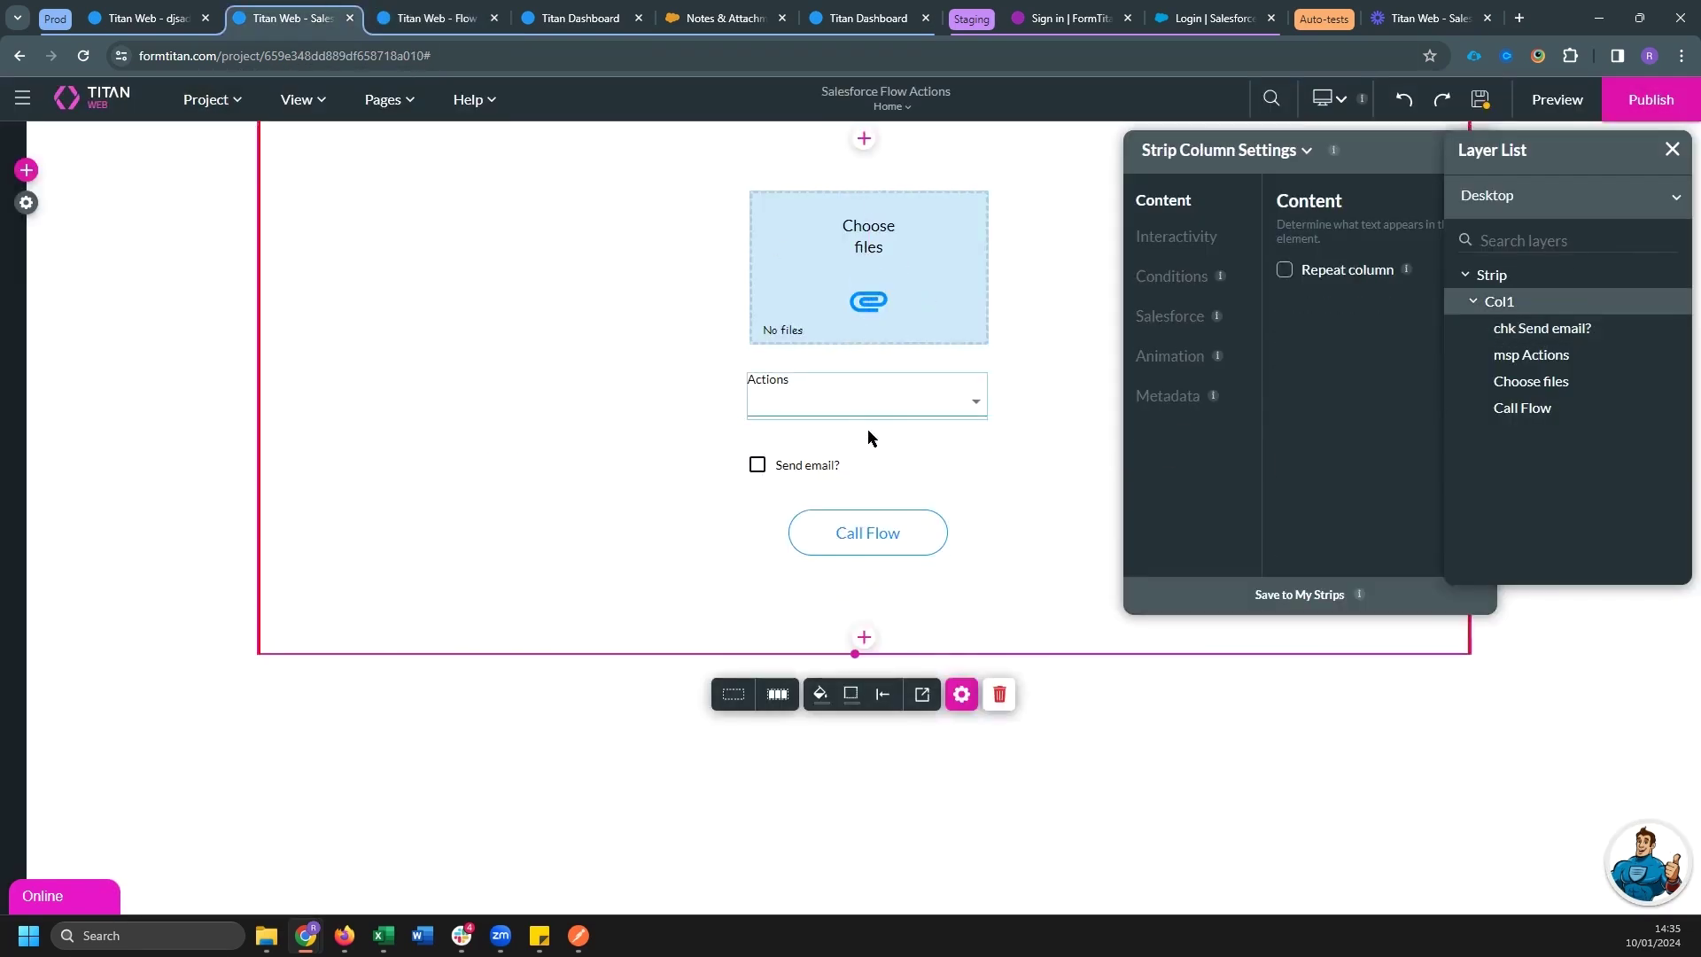
left_click(867, 532)
double_click(867, 533)
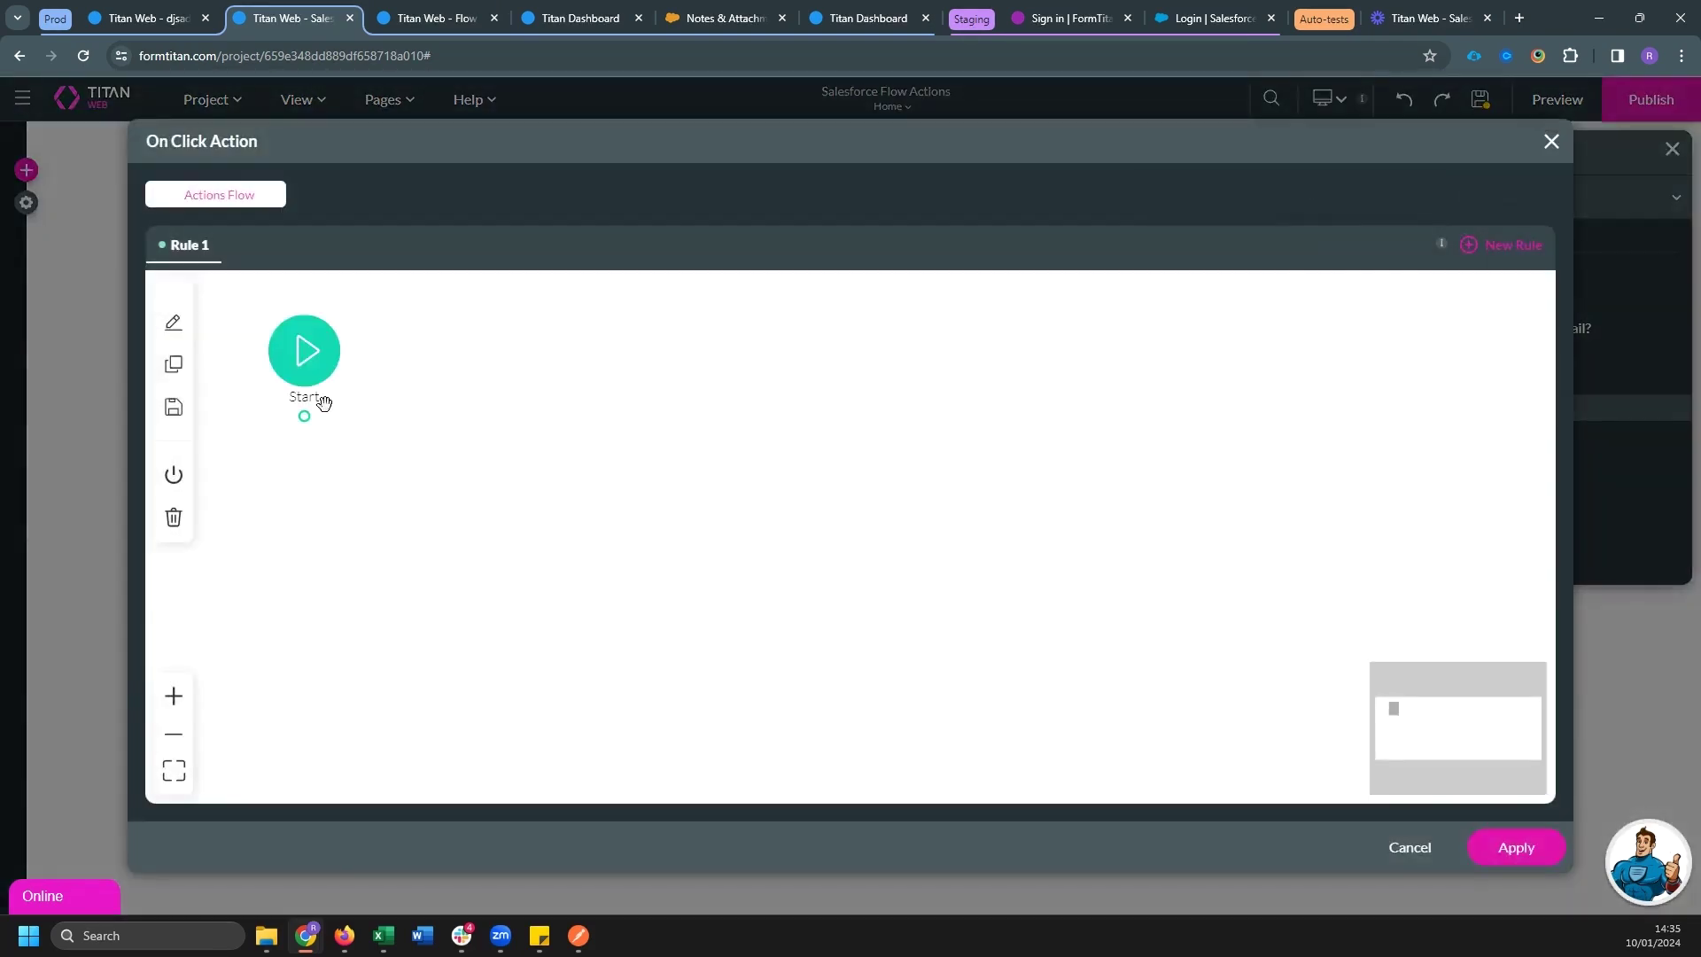
left_click(323, 403)
type("flow")
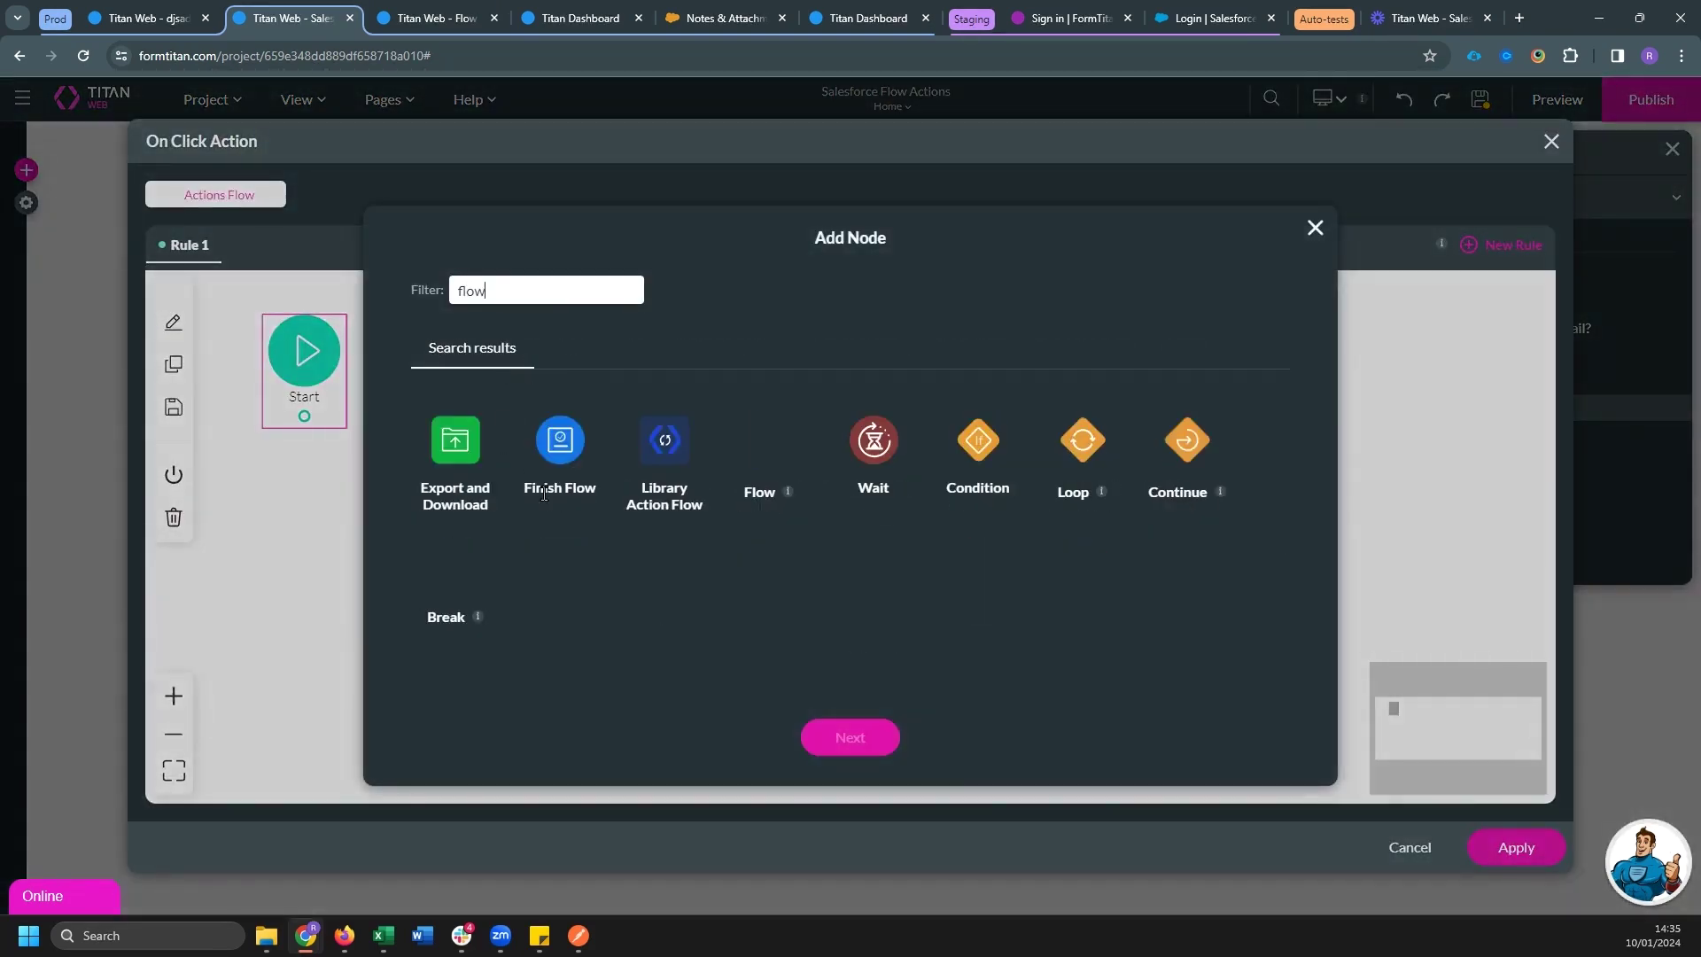
left_click(767, 443)
left_click(857, 743)
Choose the Flow Conditions flow and map action_list to the msp Actions / Label field
left_click(524, 391)
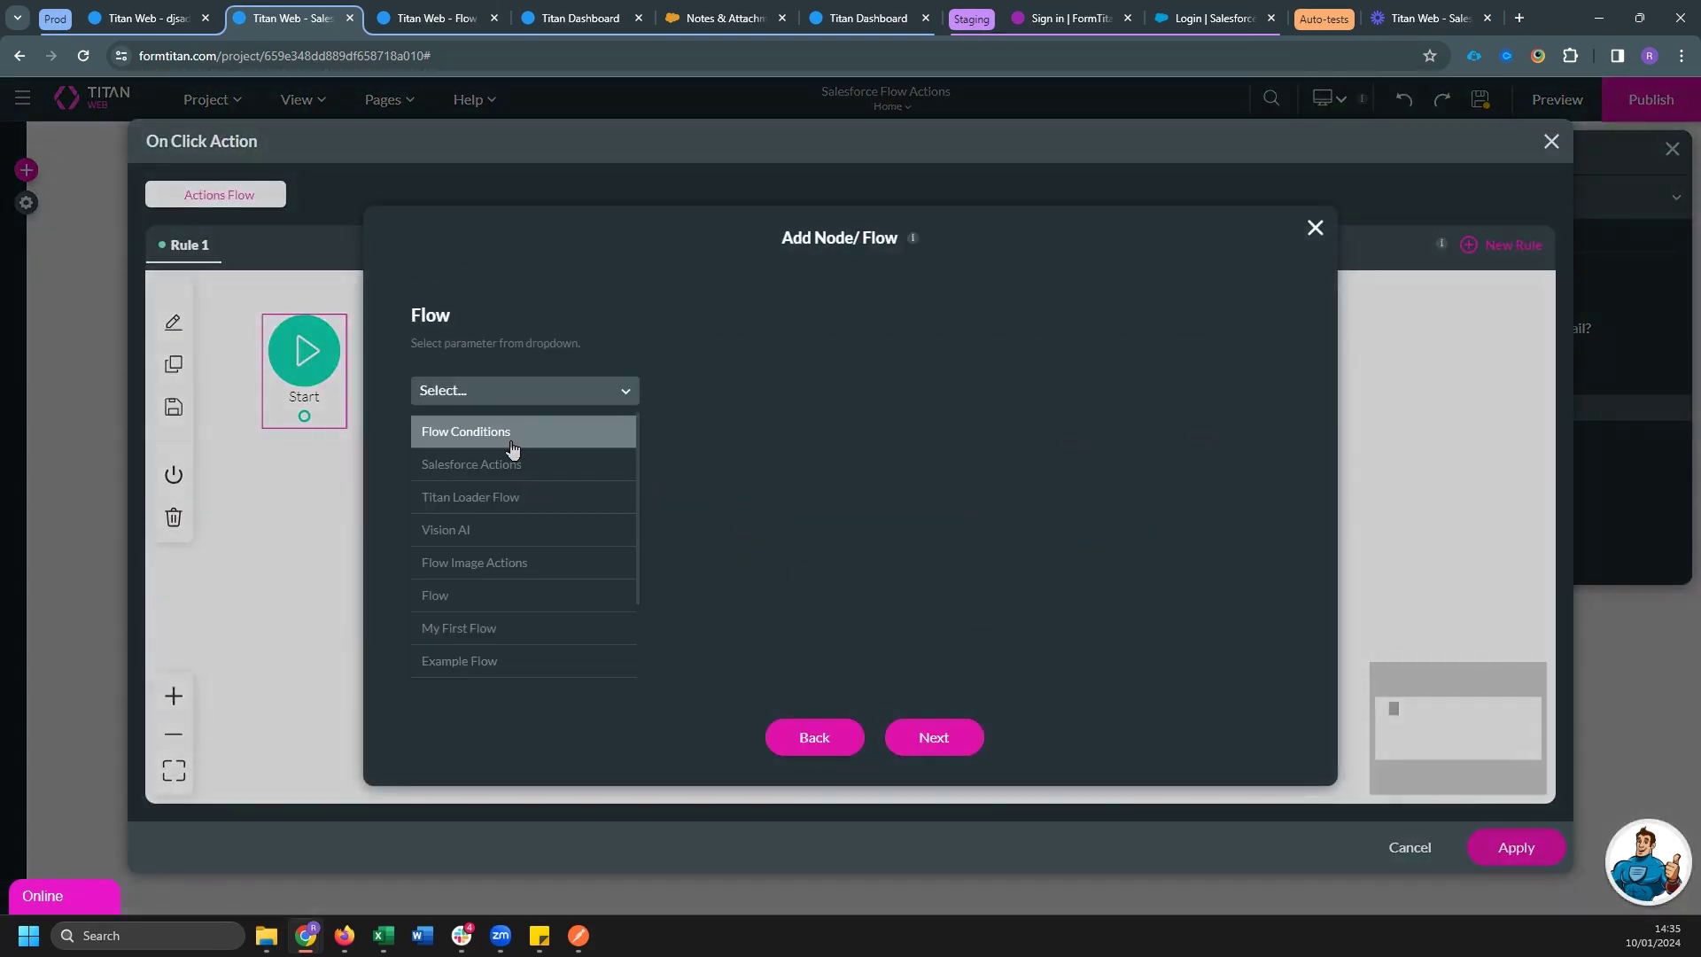
left_click(511, 434)
left_click(547, 594)
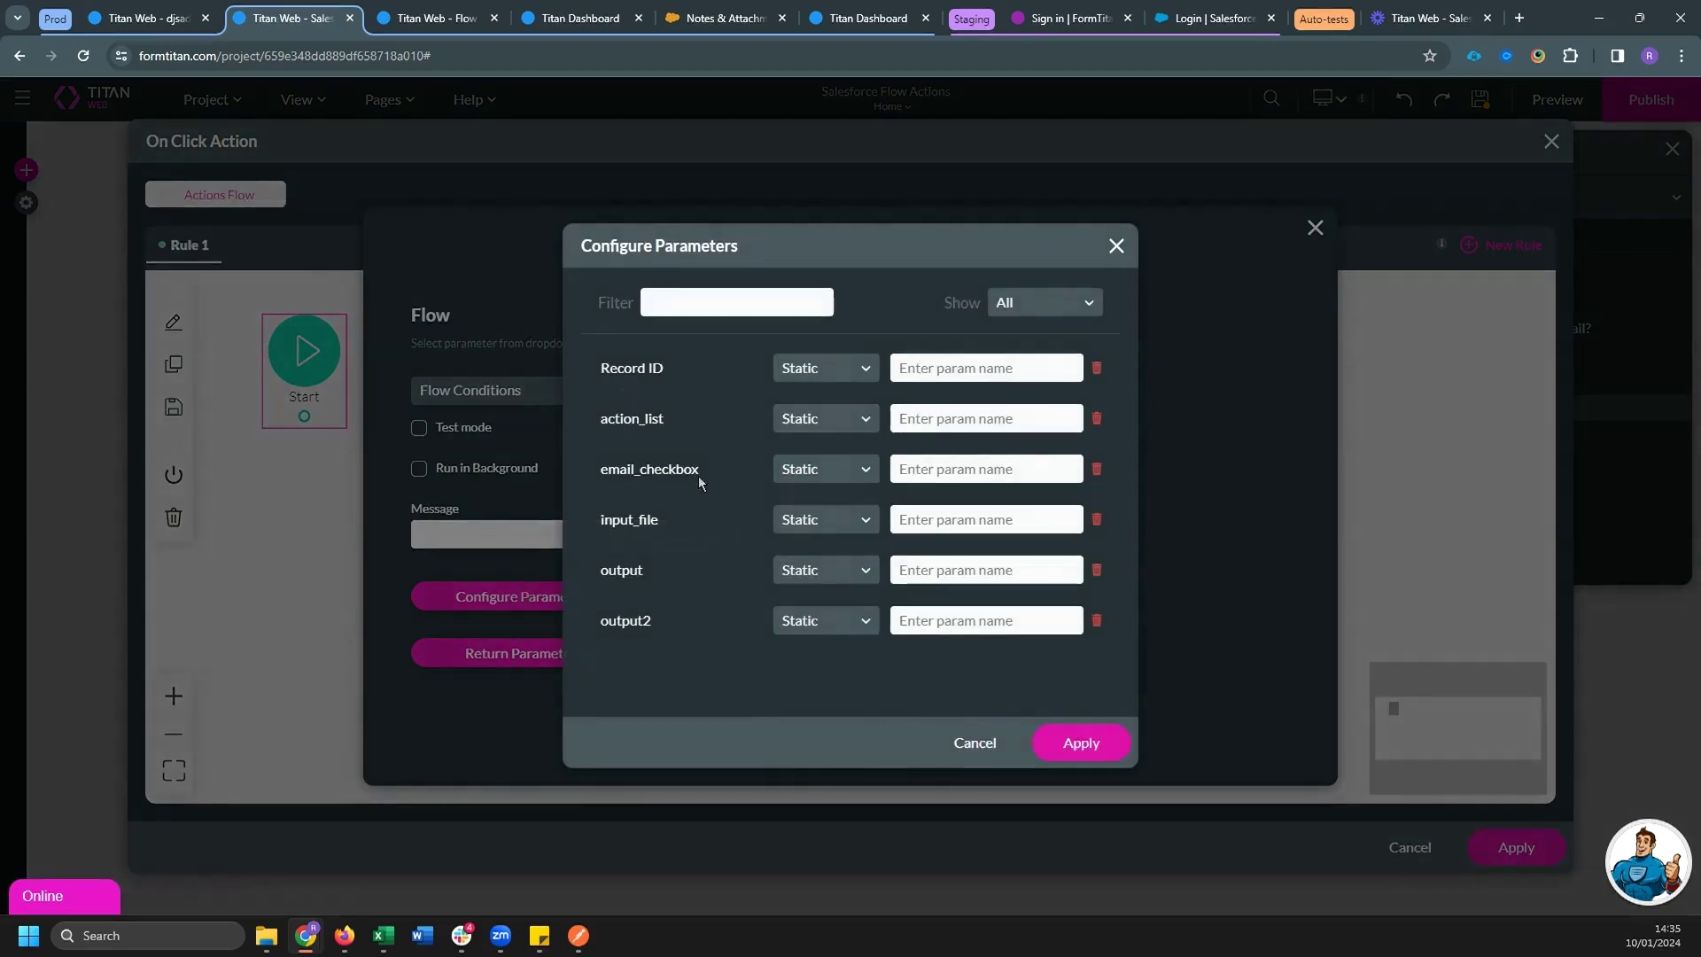
left_click(847, 420)
left_click(843, 493)
left_click(841, 421)
left_click(827, 467)
left_click(916, 421)
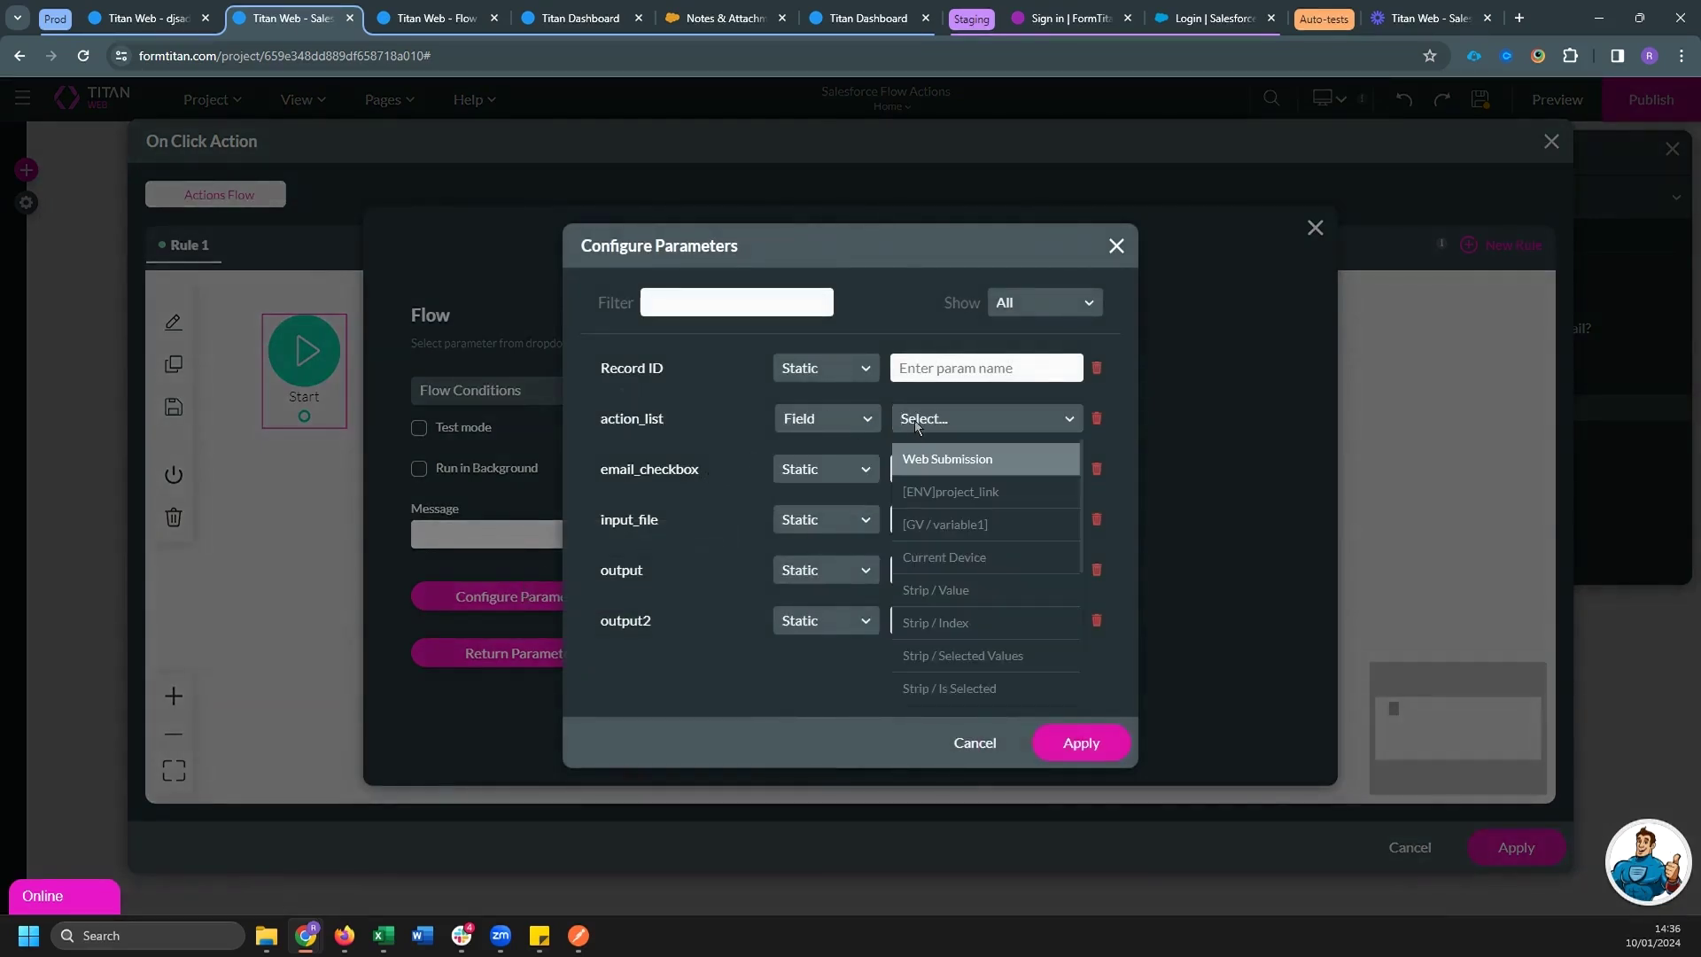
type("acti")
left_click(921, 491)
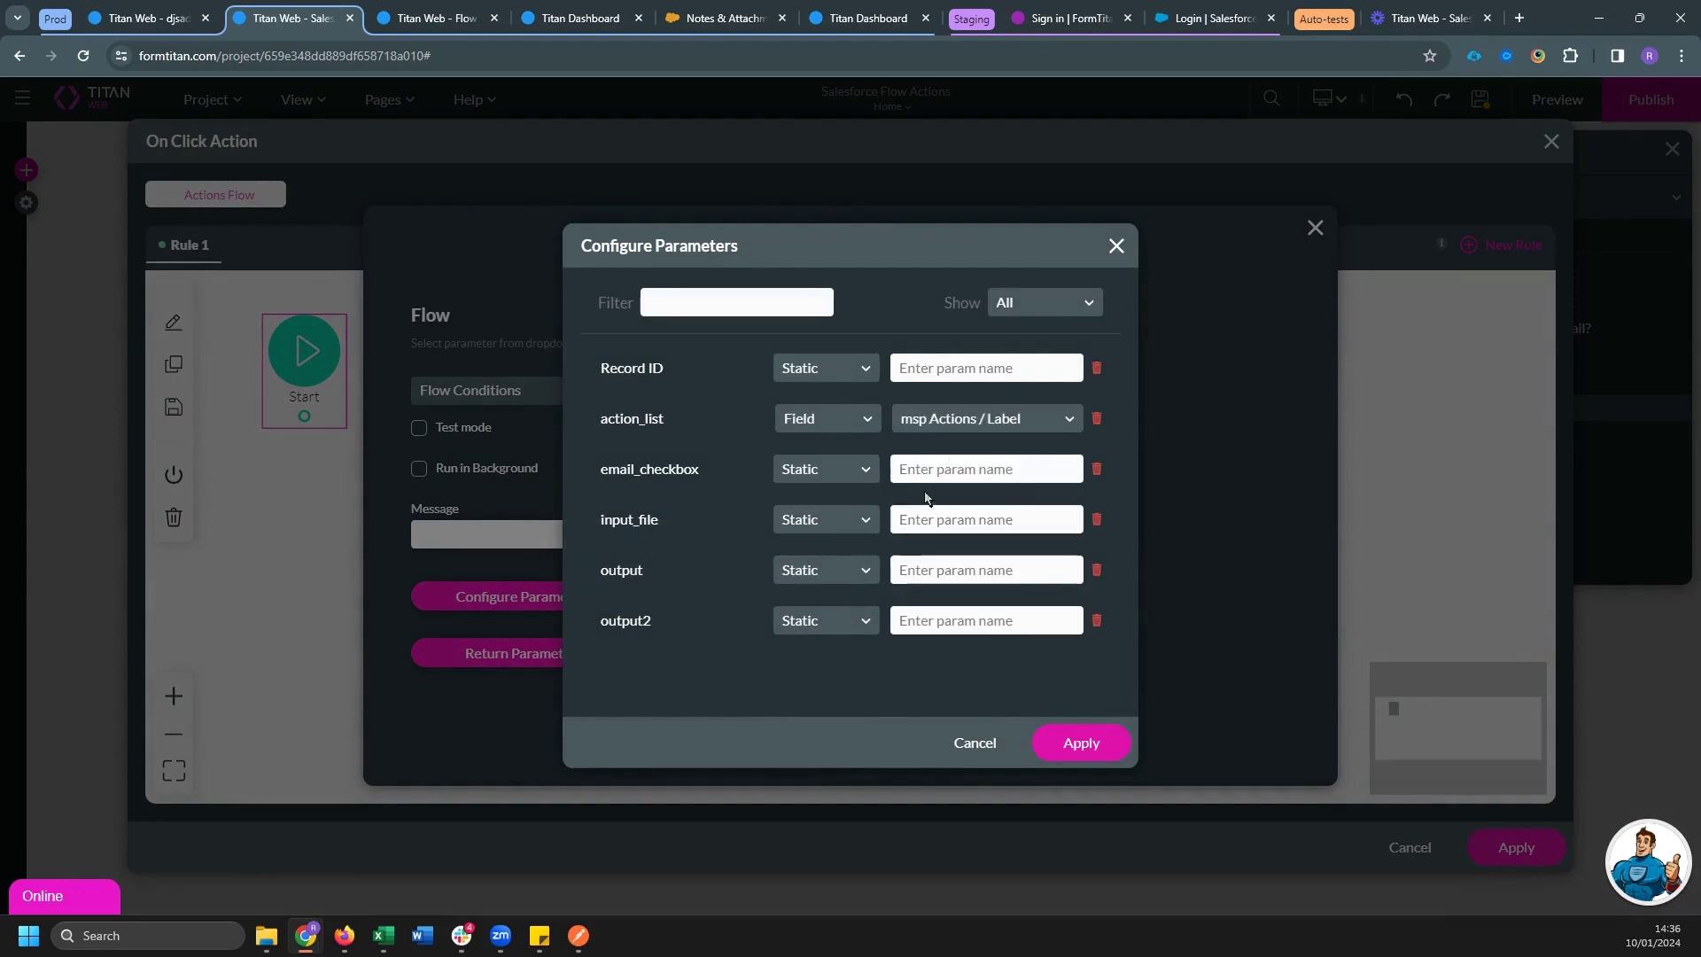
Map email_checkbox to 'chk Send email?' and input_file to 'Choose files / File'
left_click(824, 475)
left_click(803, 512)
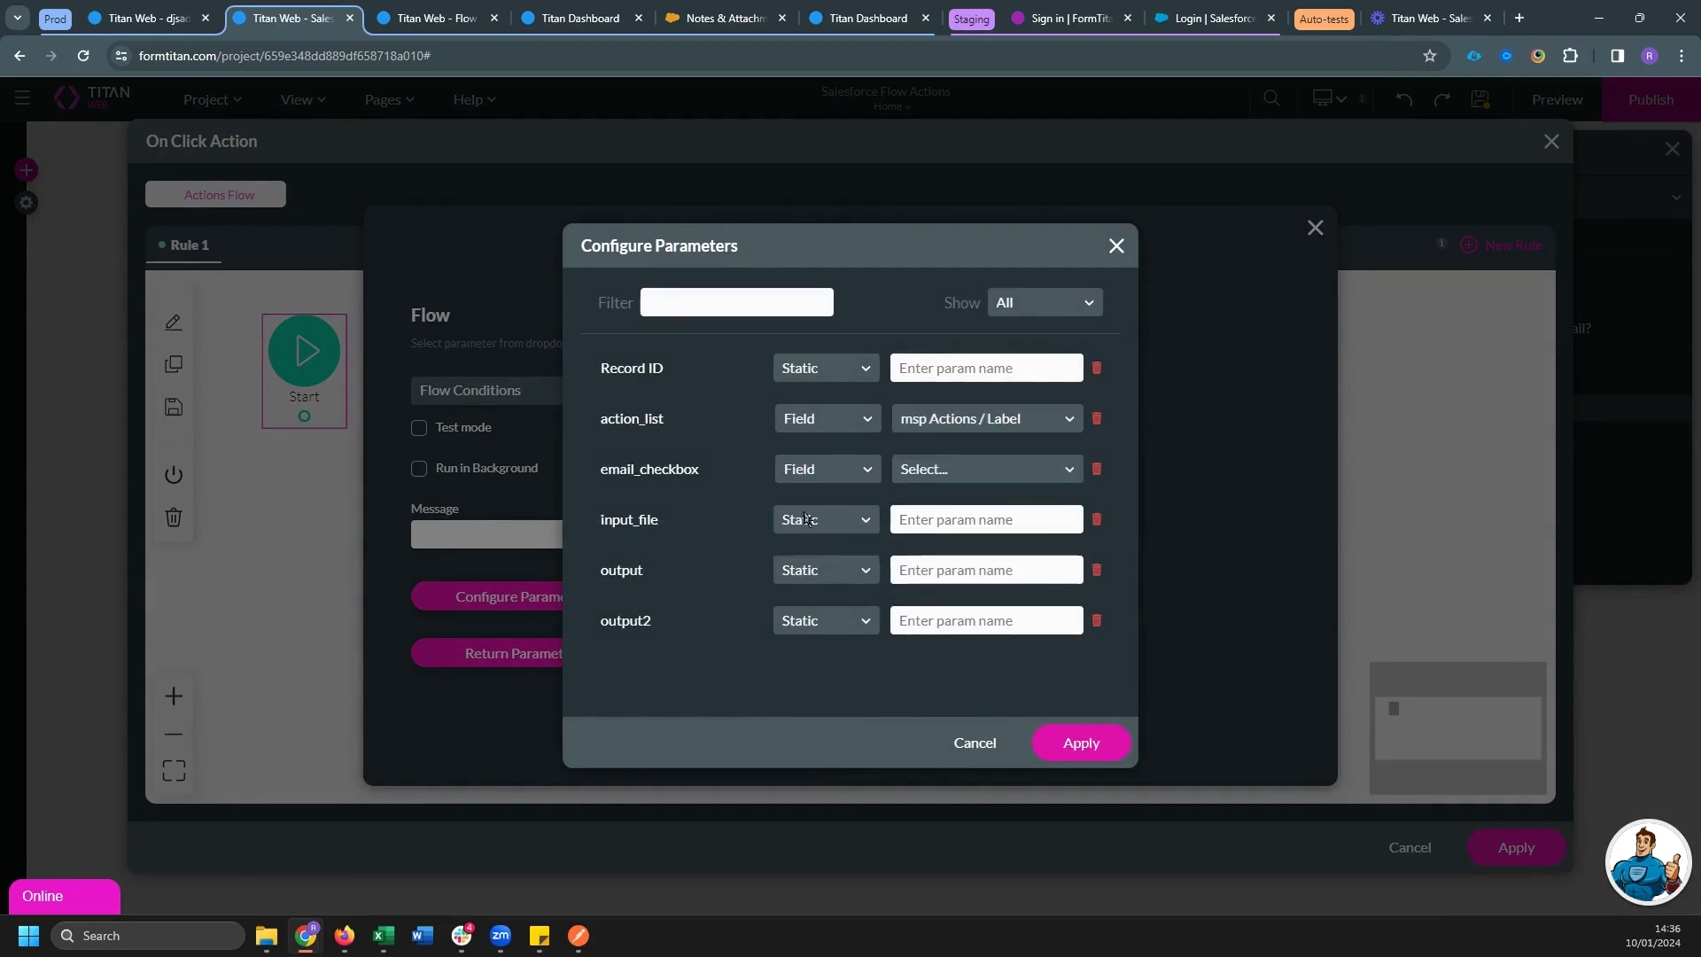
left_click(928, 481)
type("che")
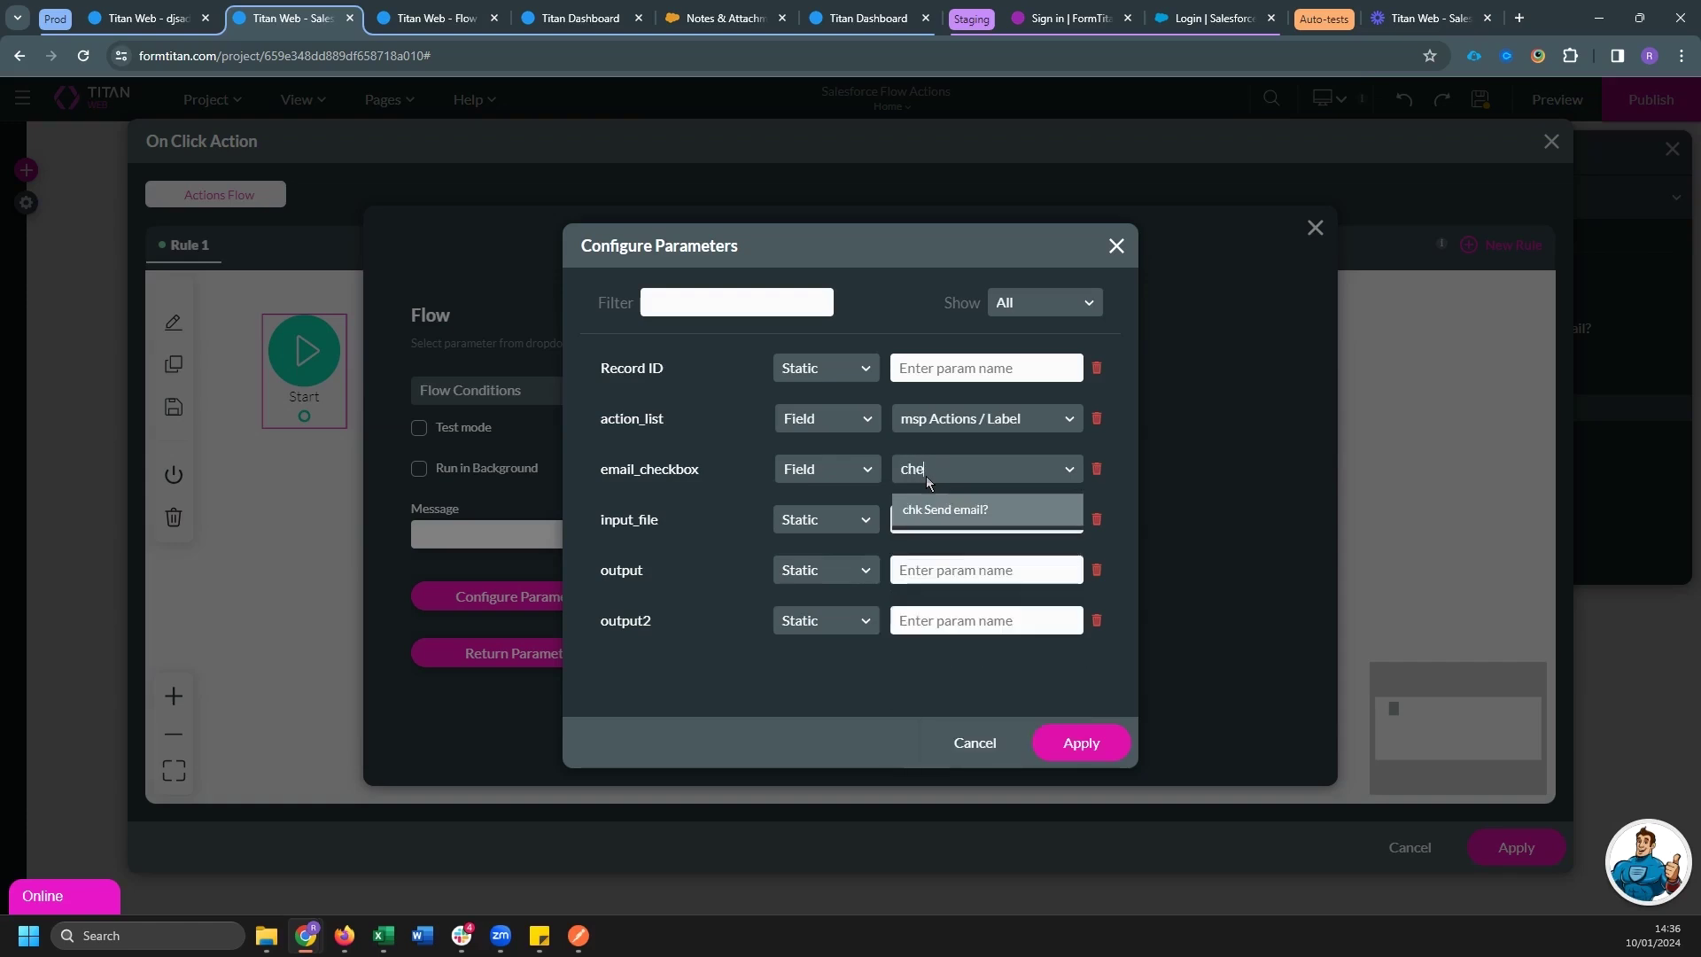
left_click(935, 512)
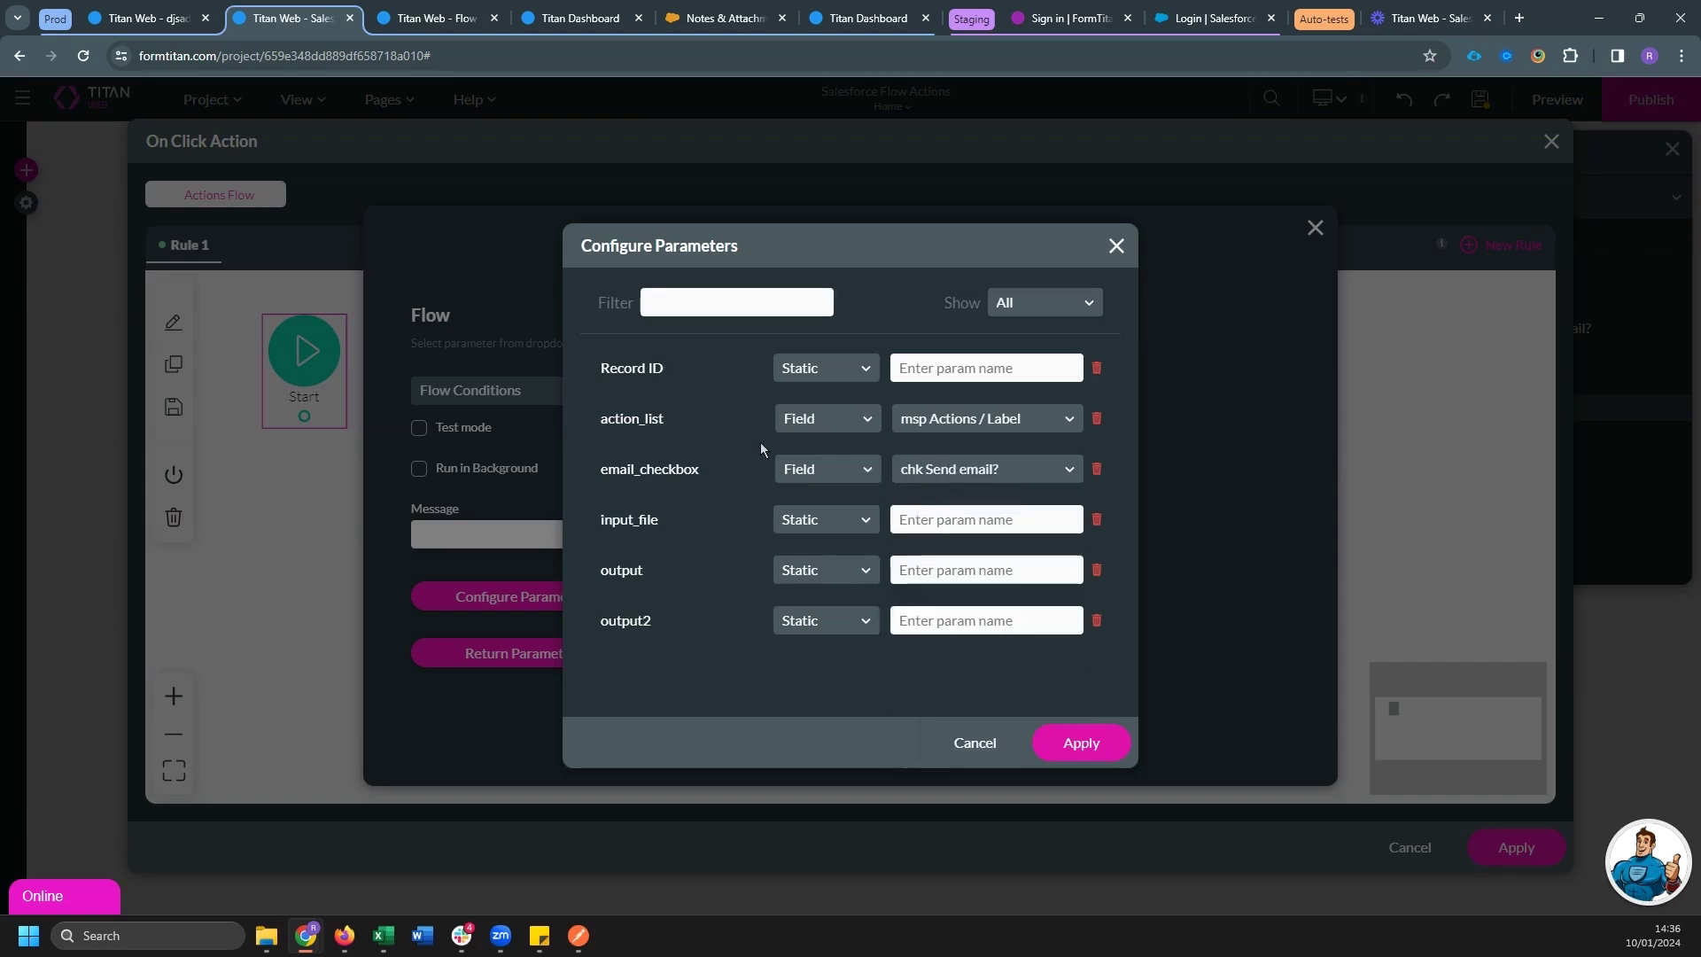
left_click(793, 524)
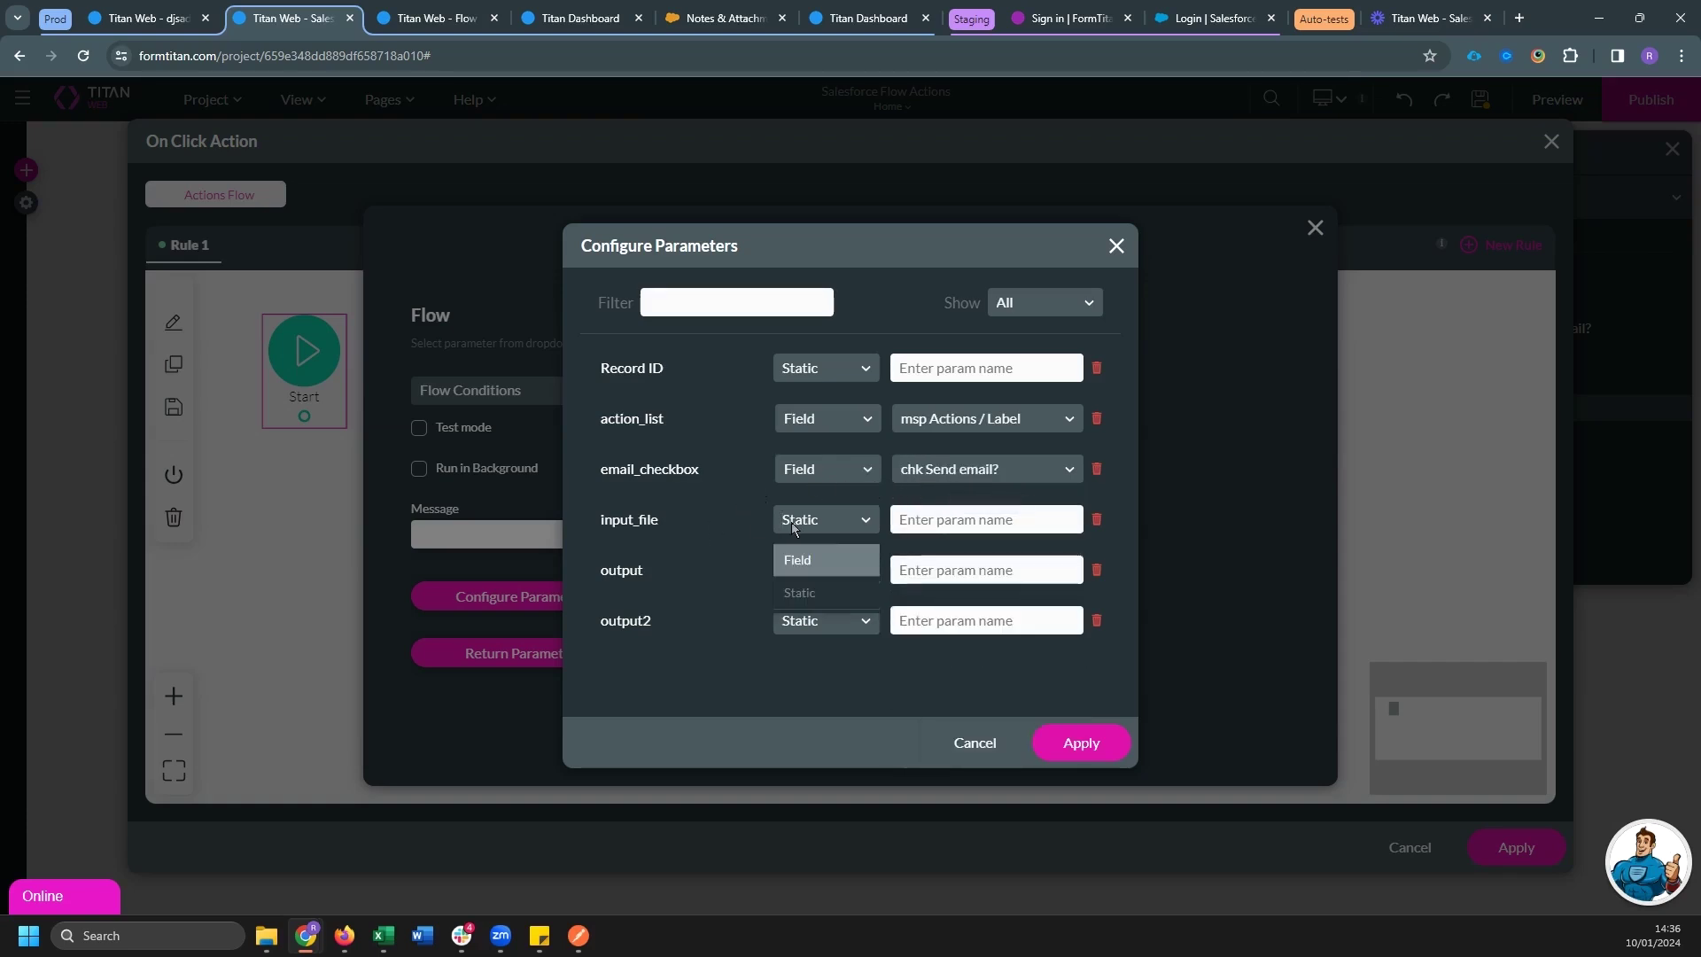
left_click(846, 555)
left_click(917, 532)
type("file")
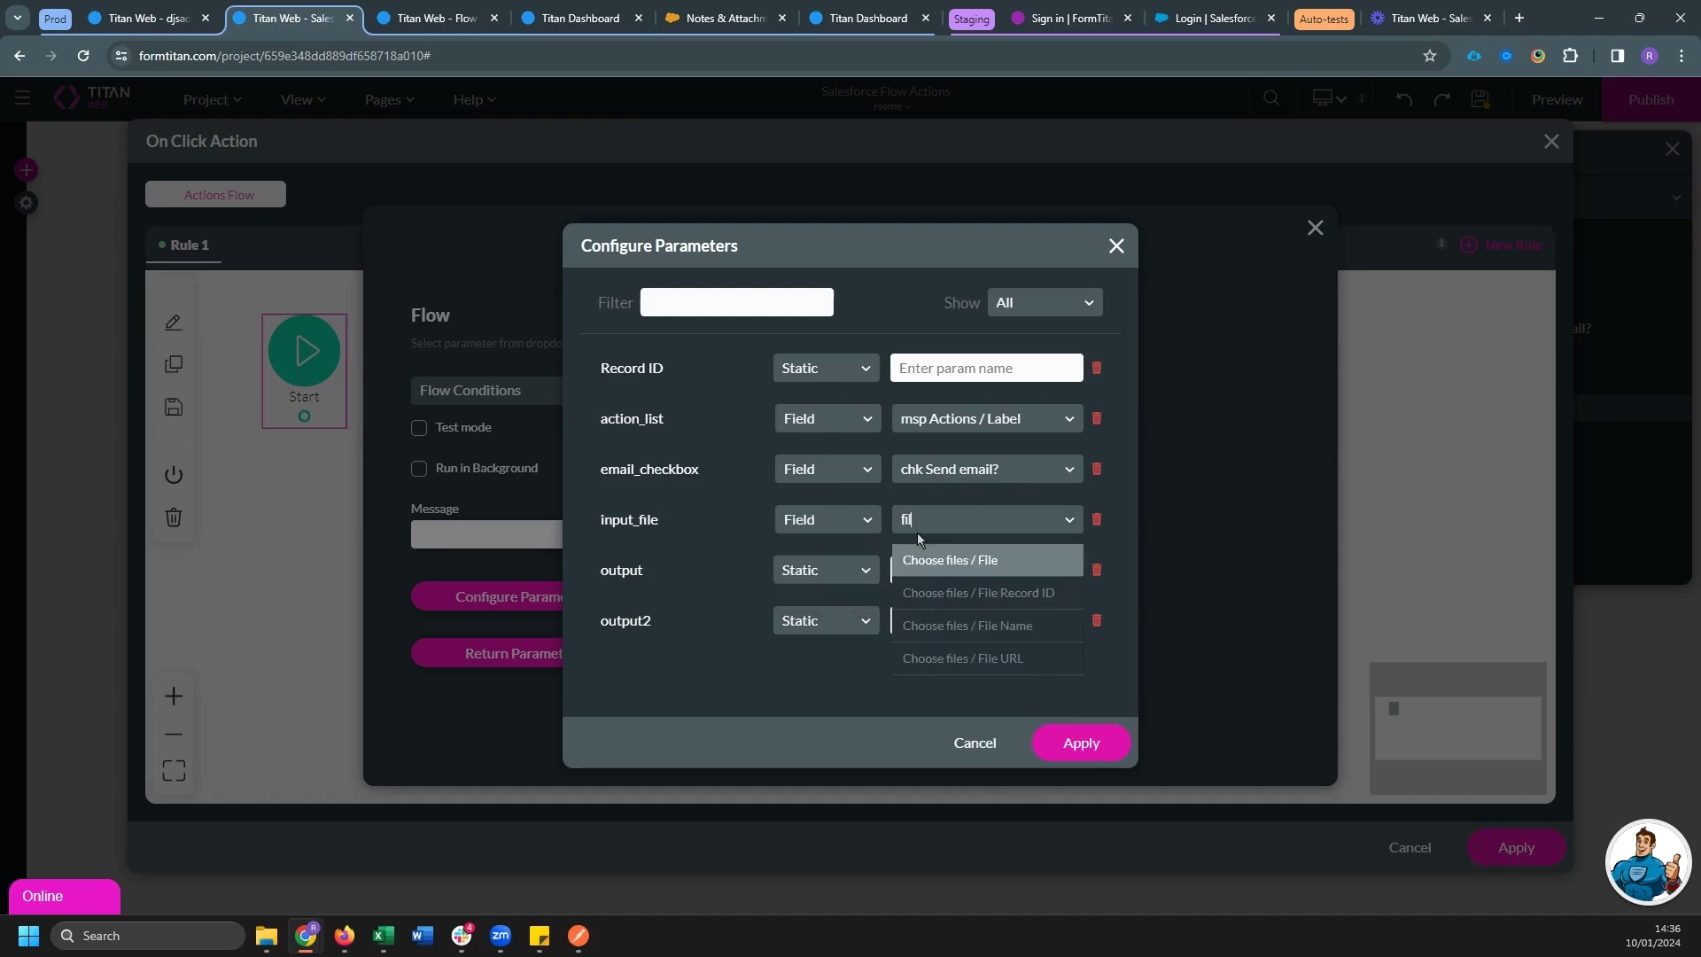
left_click(1005, 562)
Save the parameter mapping, finish the Flow node and save the on-click action
left_click(1081, 742)
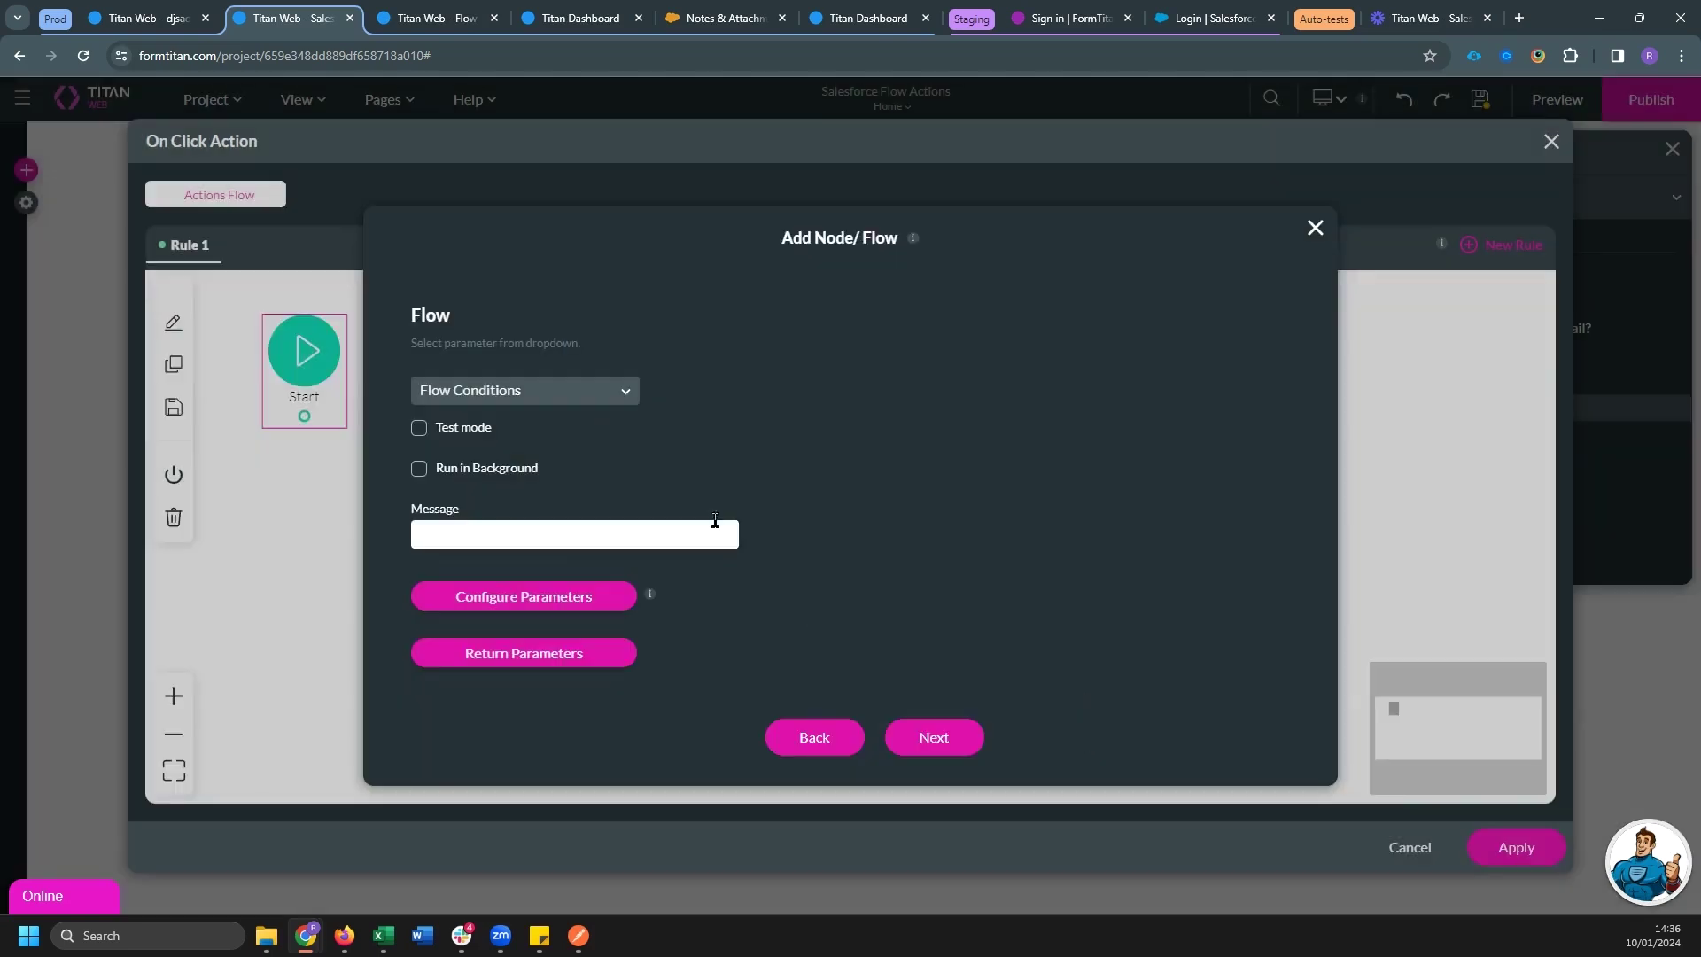
left_click(893, 719)
left_click(900, 735)
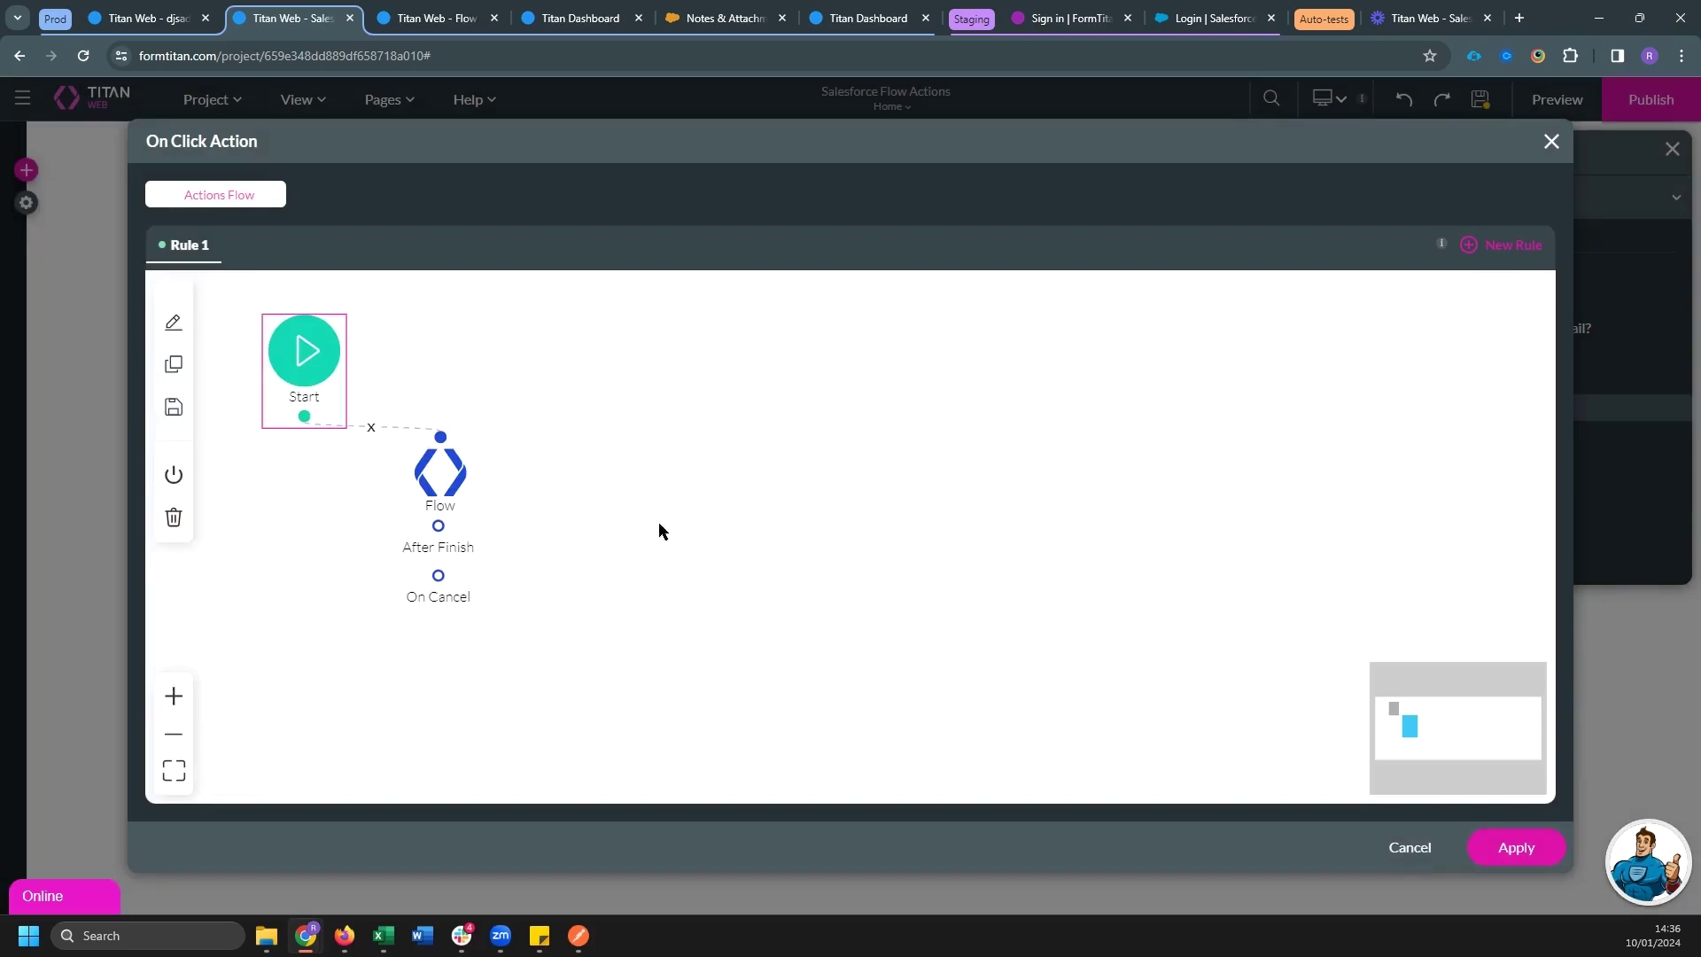
left_click(1477, 846)
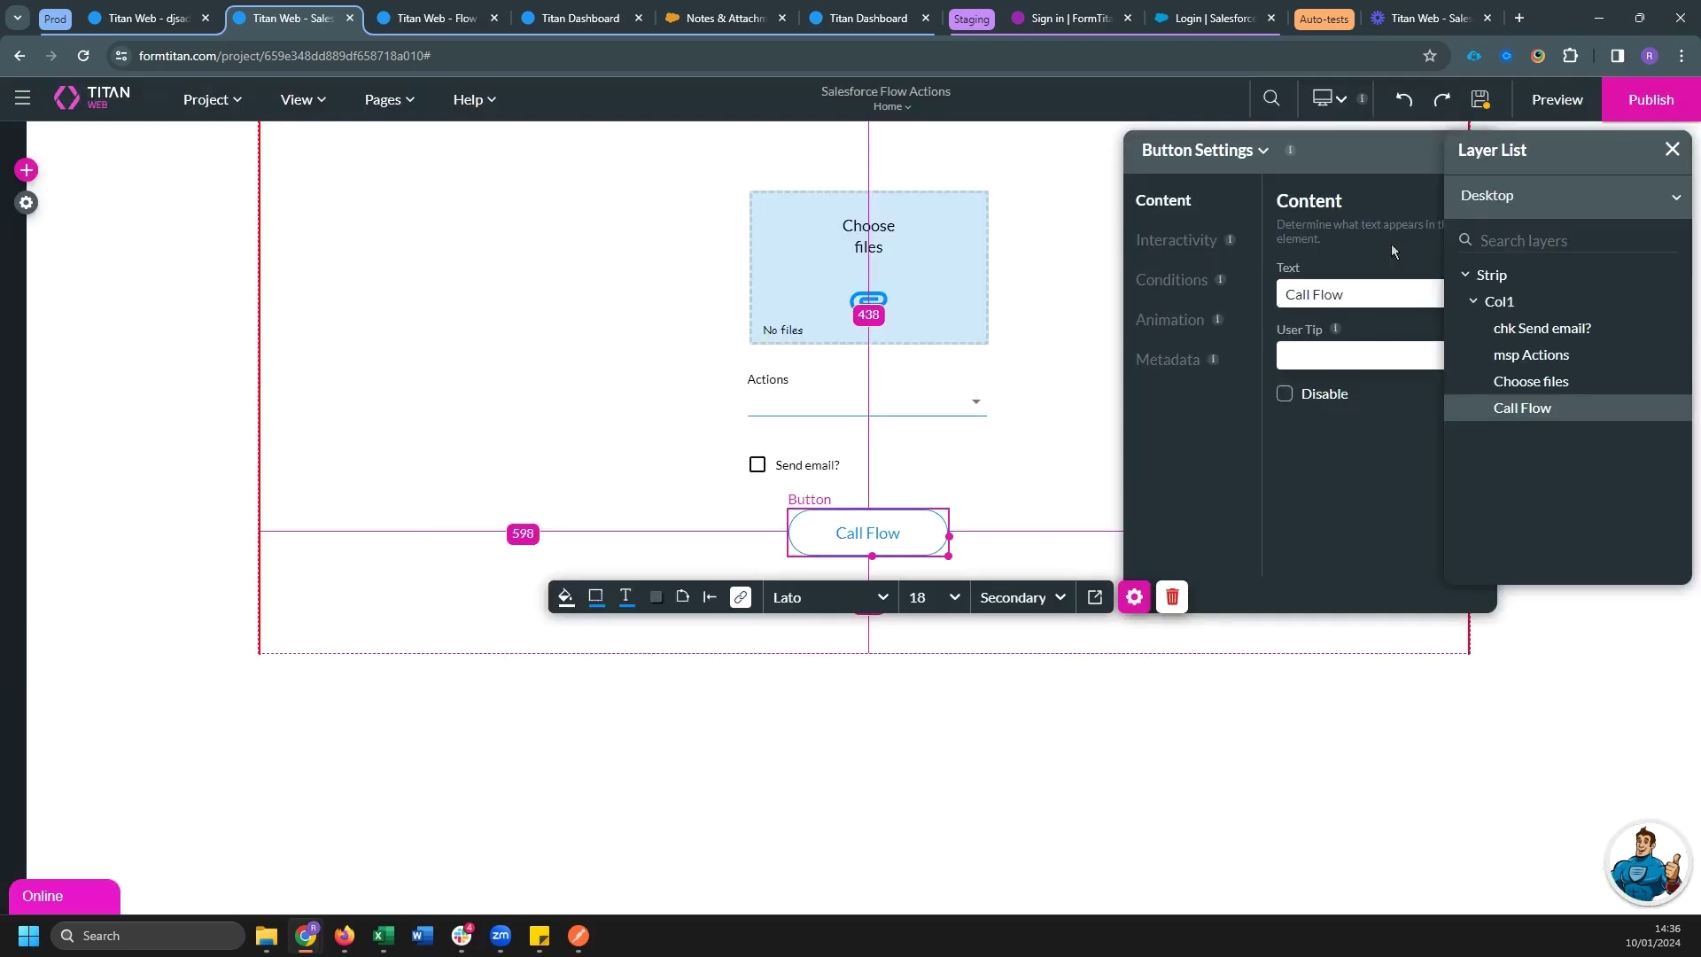
In the page preview, upload an image, tick Send email?, choose Watermark, and run Call Flow
left_click(1543, 104)
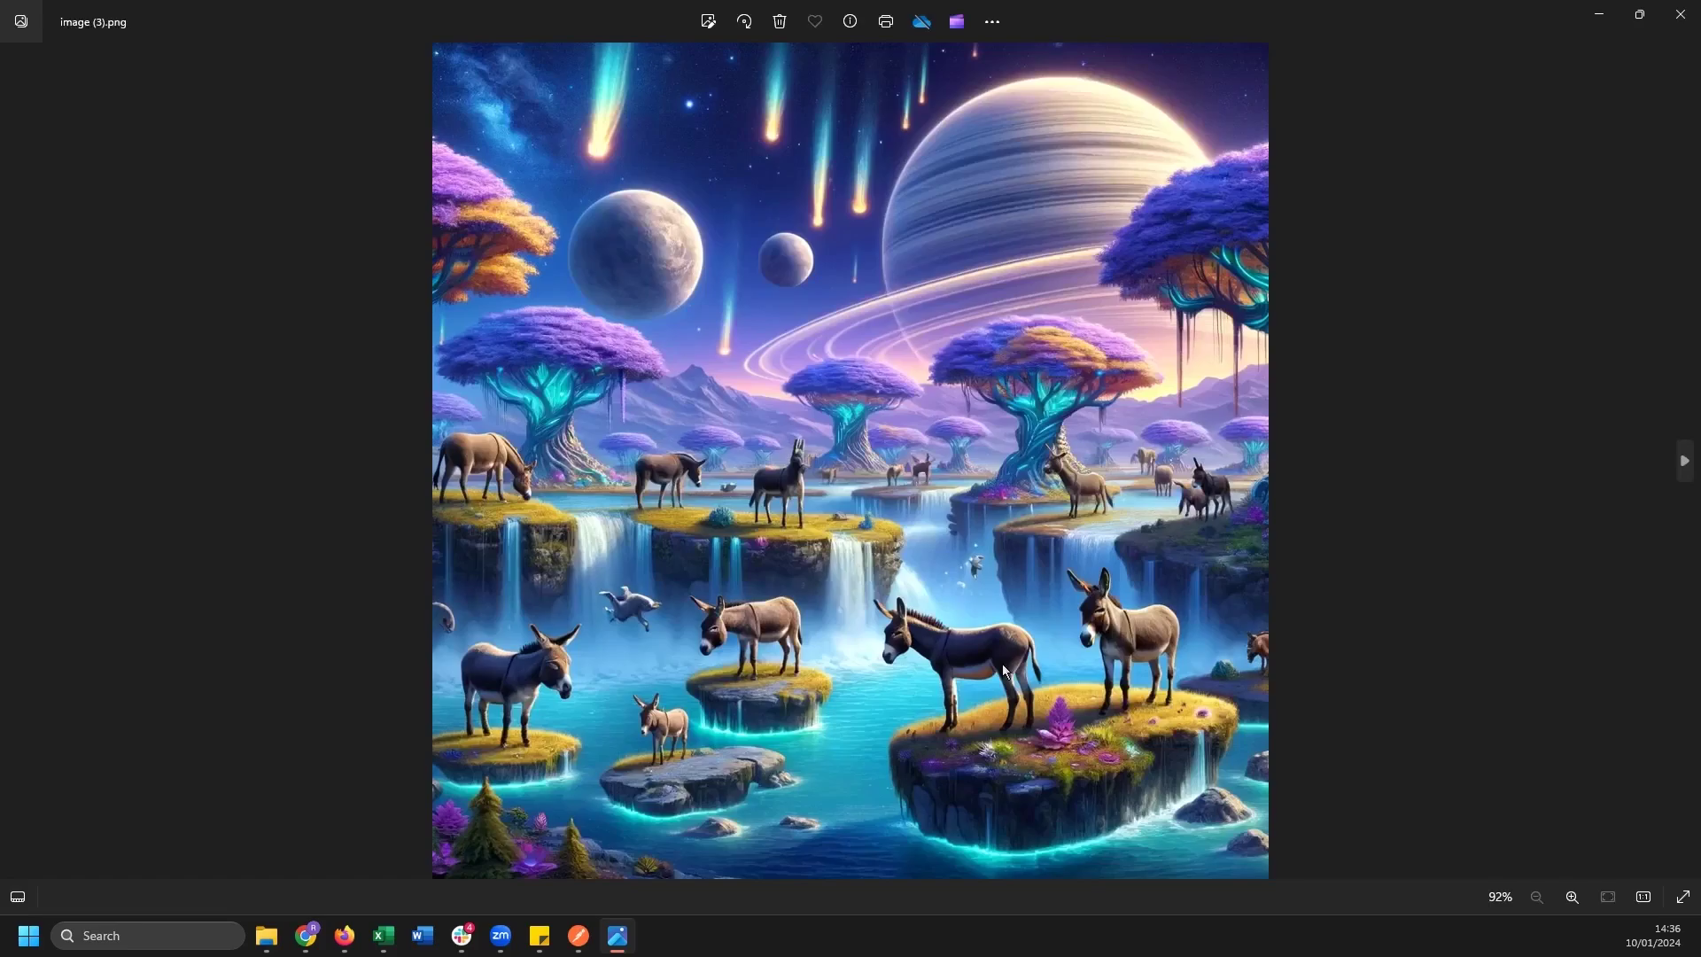
left_click(1680, 14)
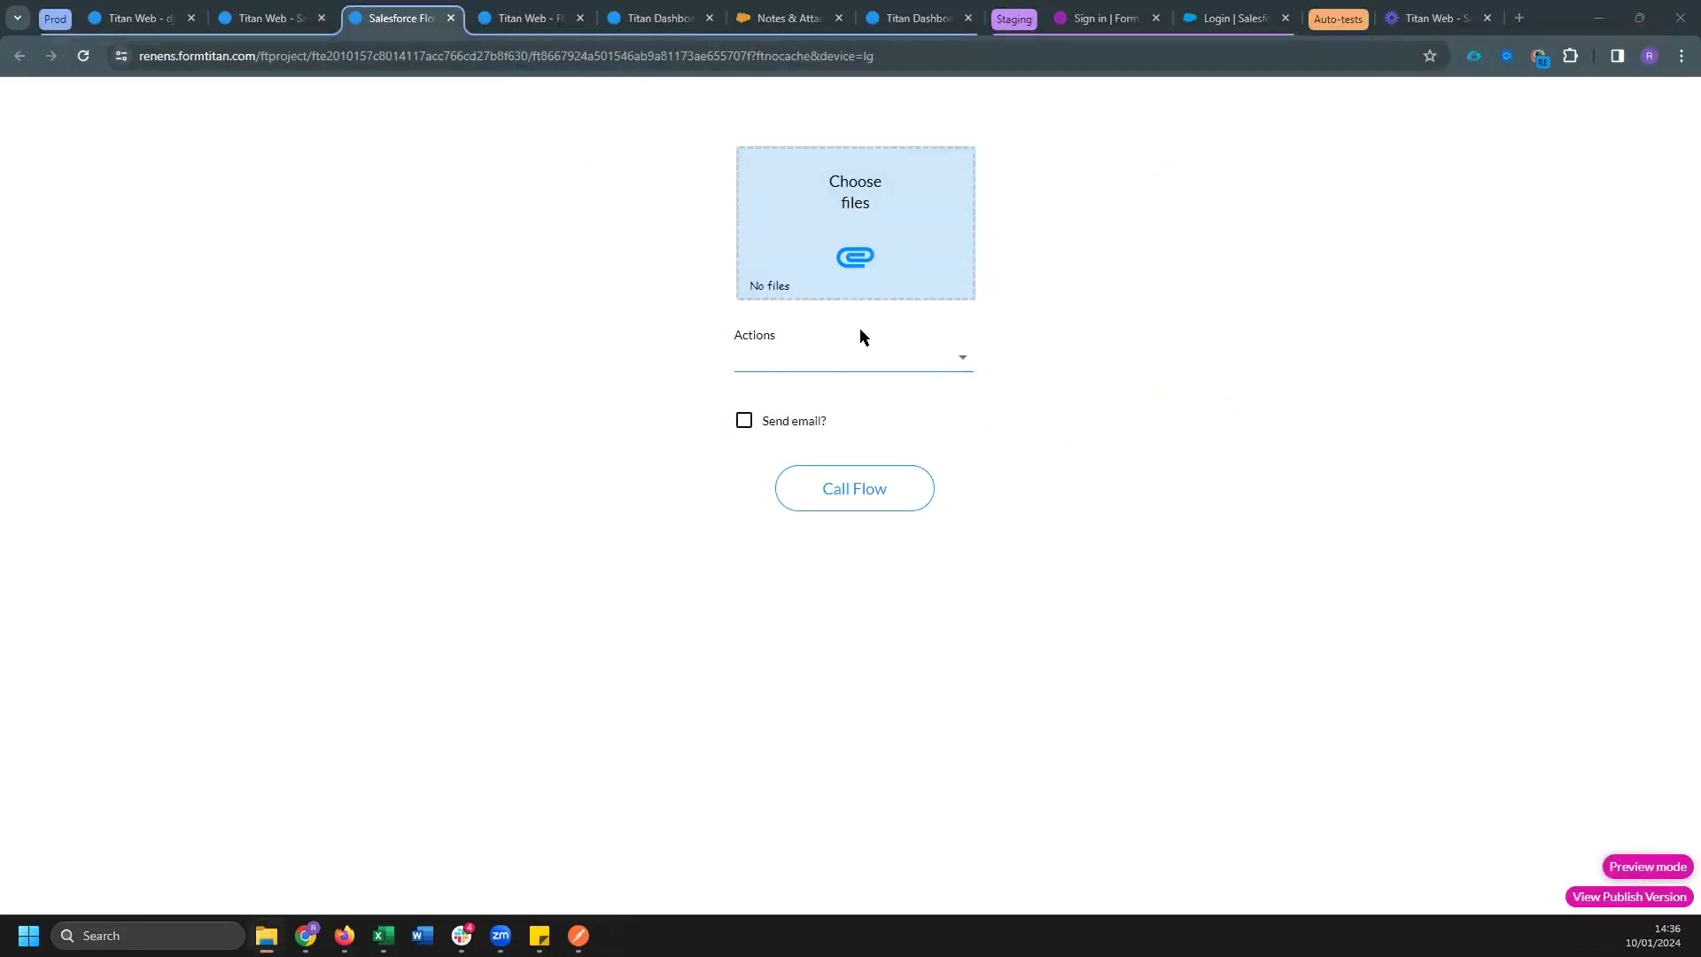
left_click(842, 273)
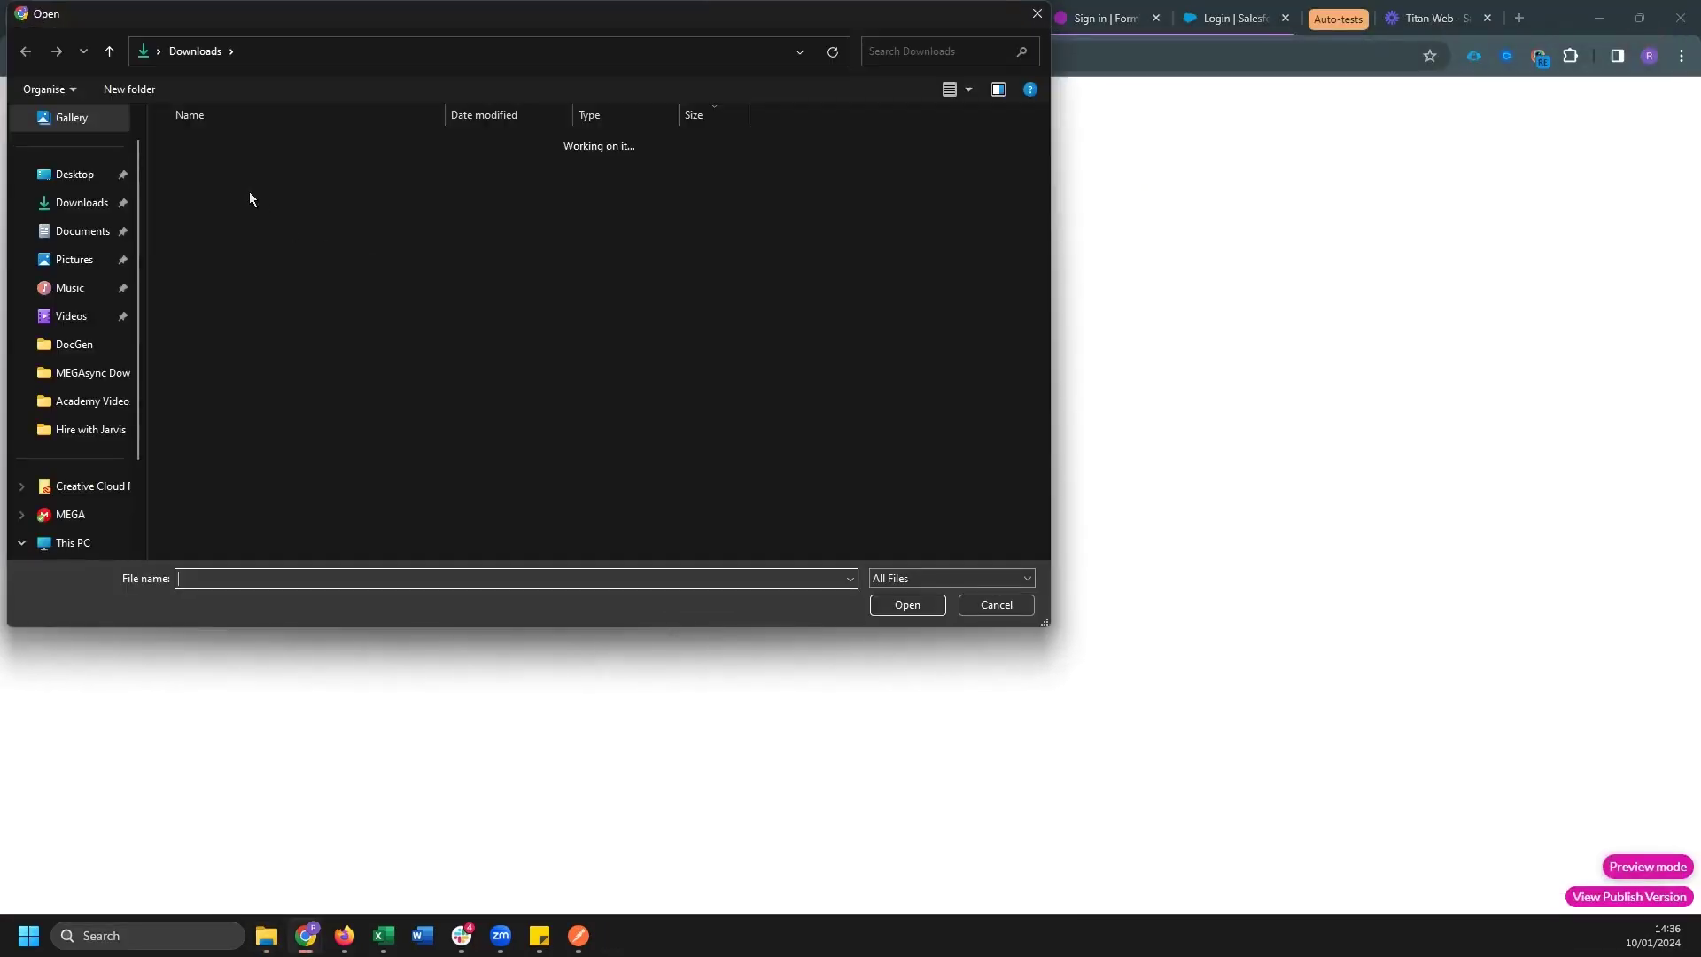
double_click(216, 170)
left_click(764, 421)
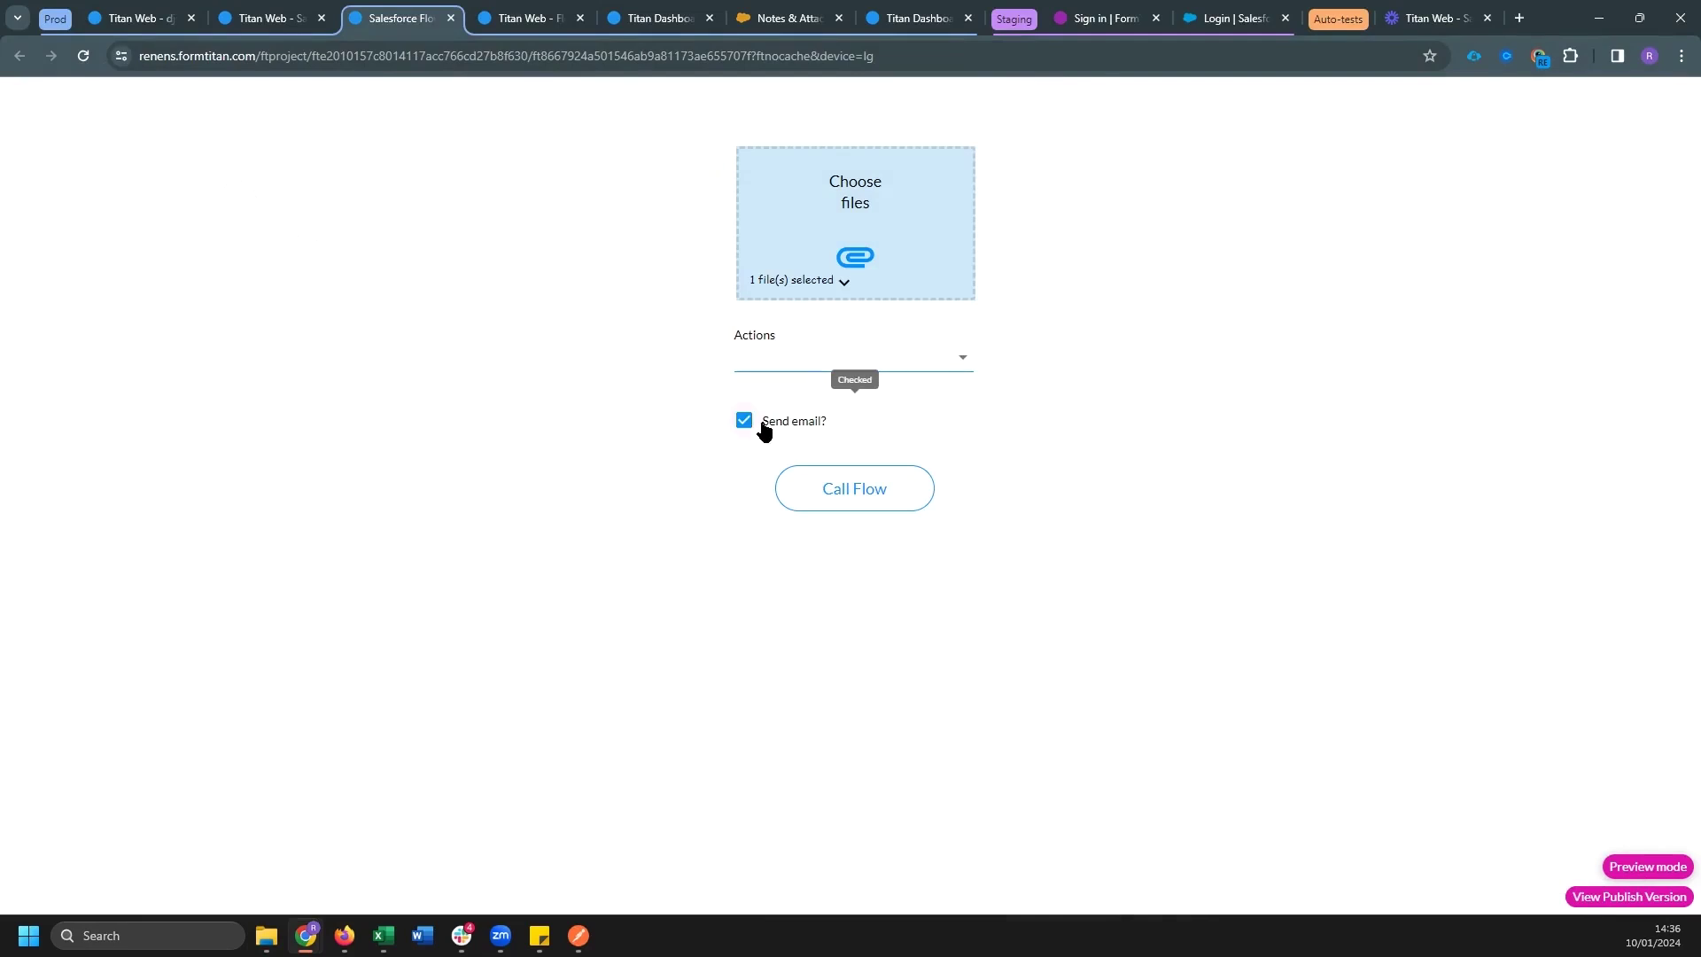
left_click(802, 379)
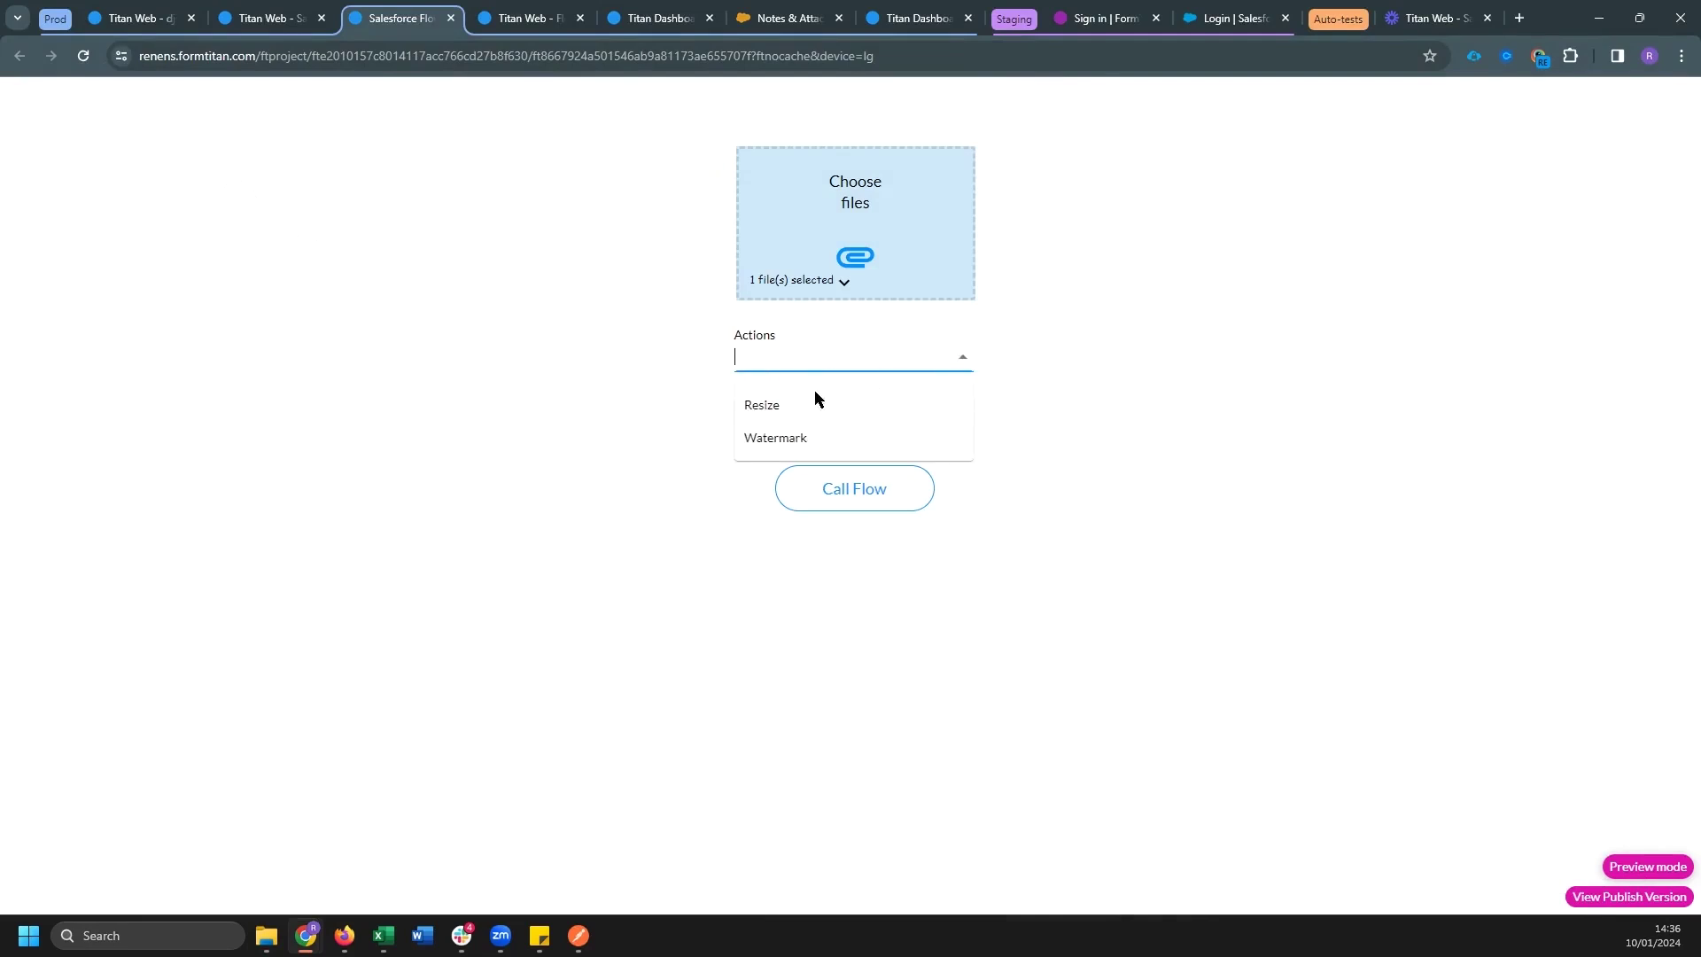
left_click(797, 439)
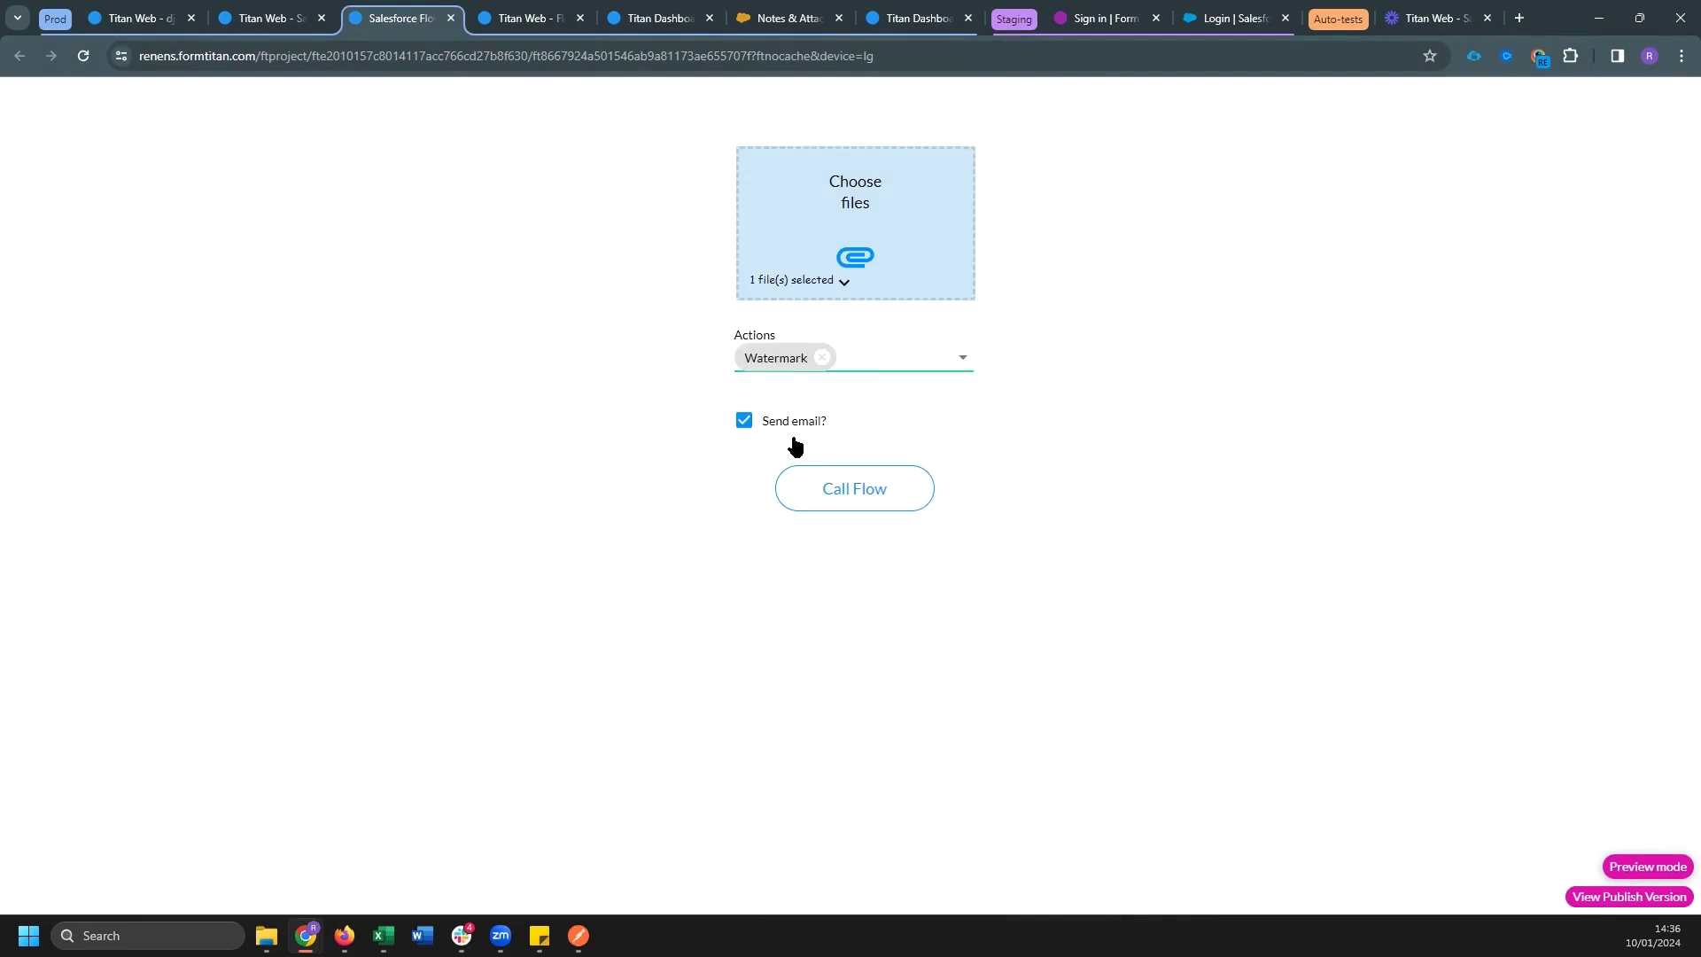
left_click(871, 505)
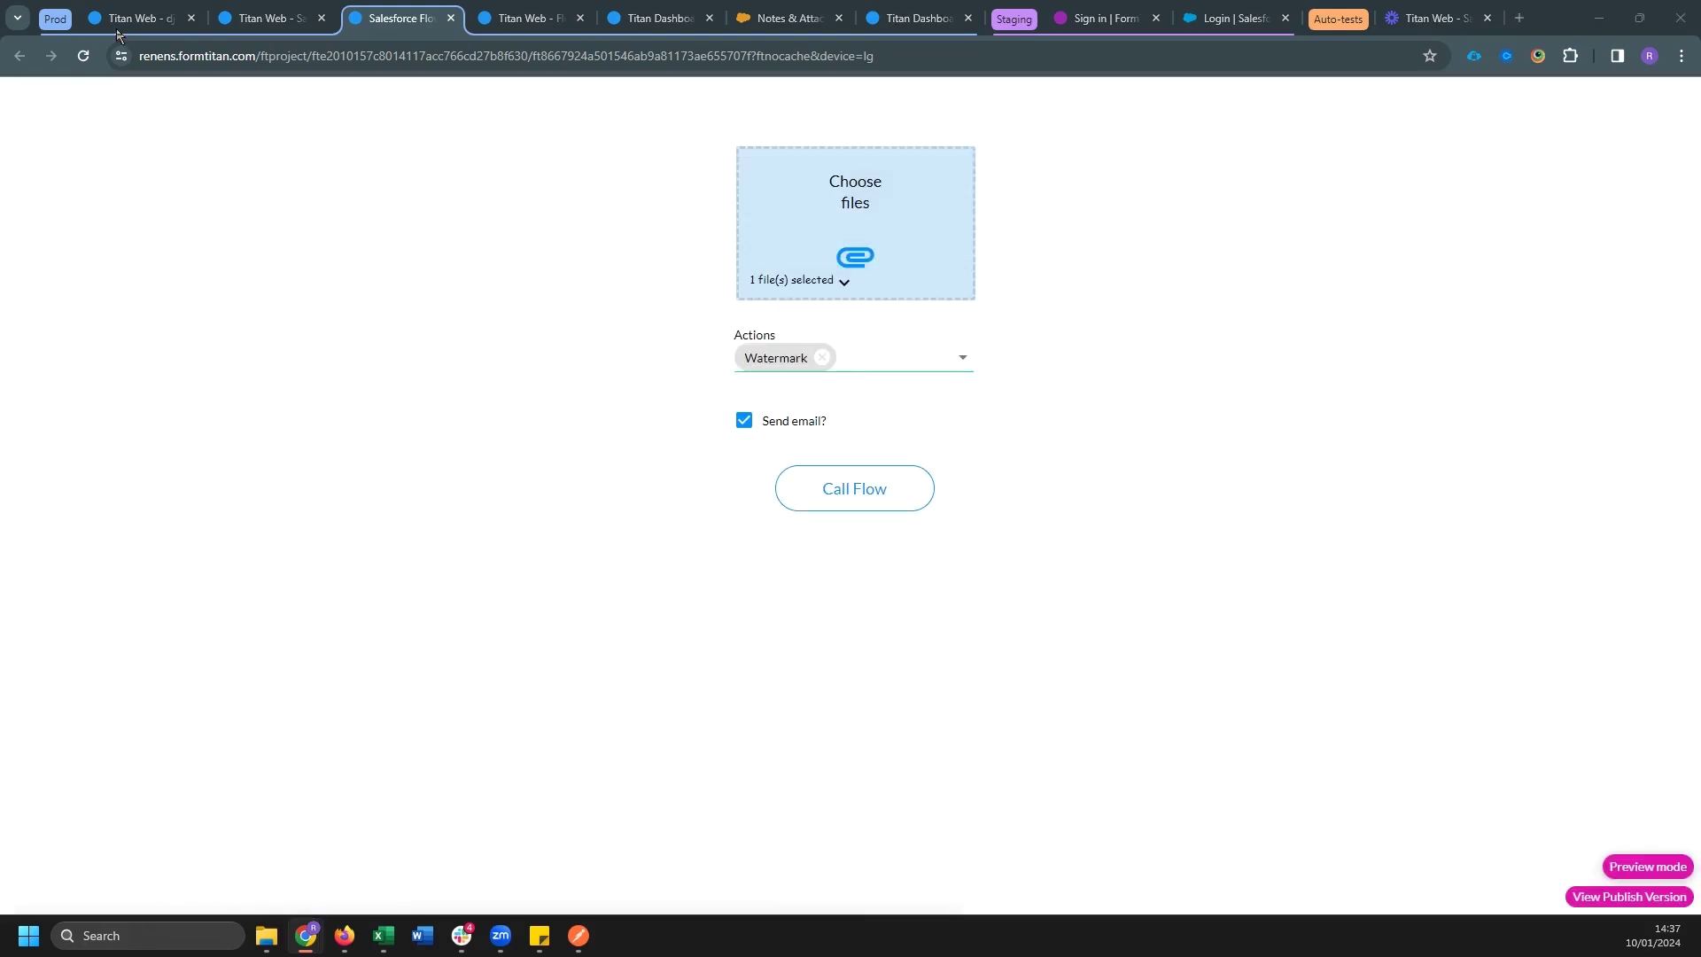
left_click(85, 16)
View the emailed image attachment showing the red WATERMARK
left_click(466, 431)
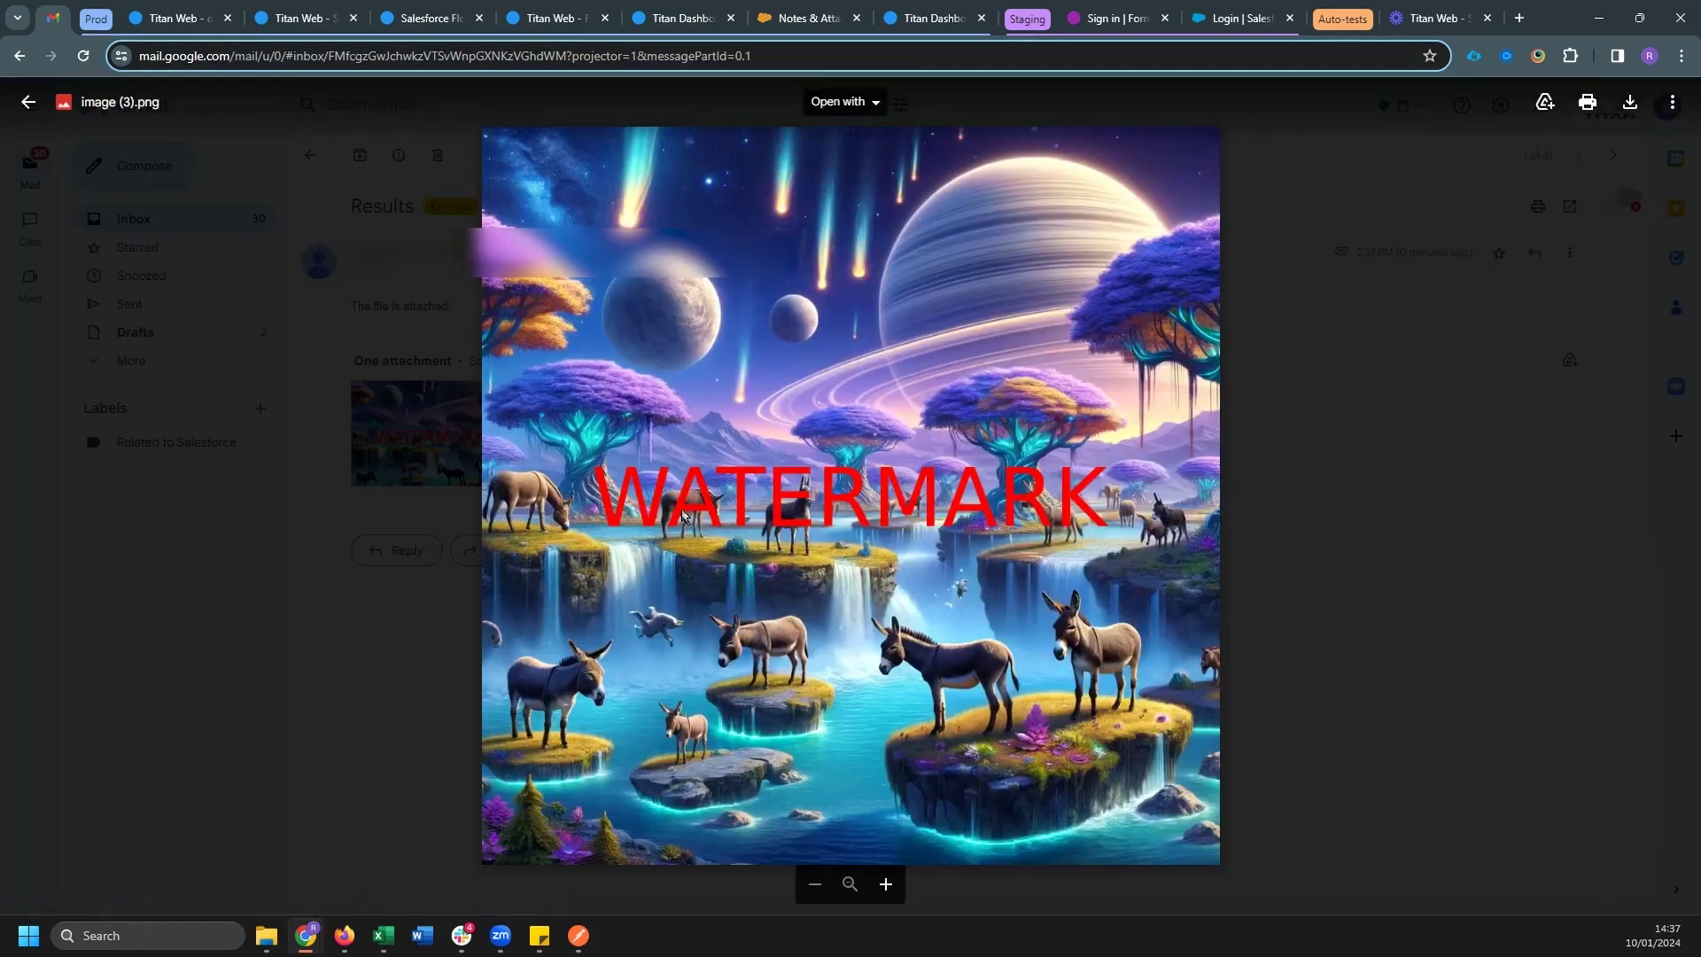
left_click(416, 504)
left_click(399, 12)
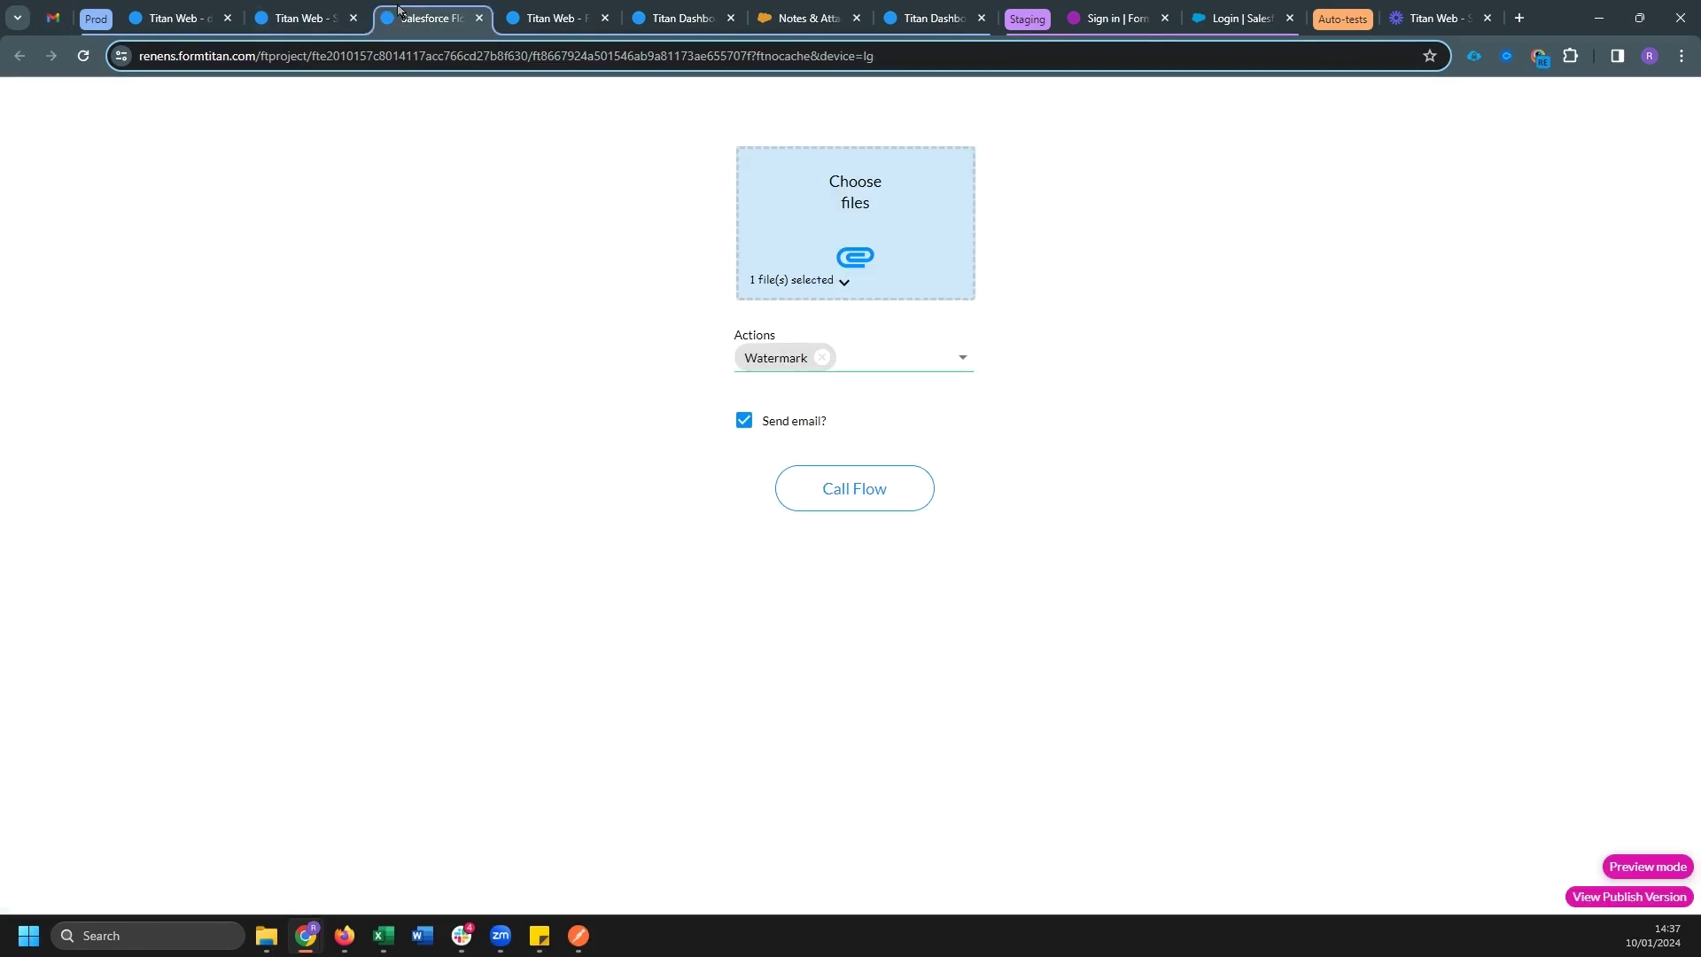
Rerun the form with Resize added, then view the 'Resize and Watermark results' email's attachment
left_click(949, 372)
left_click(837, 397)
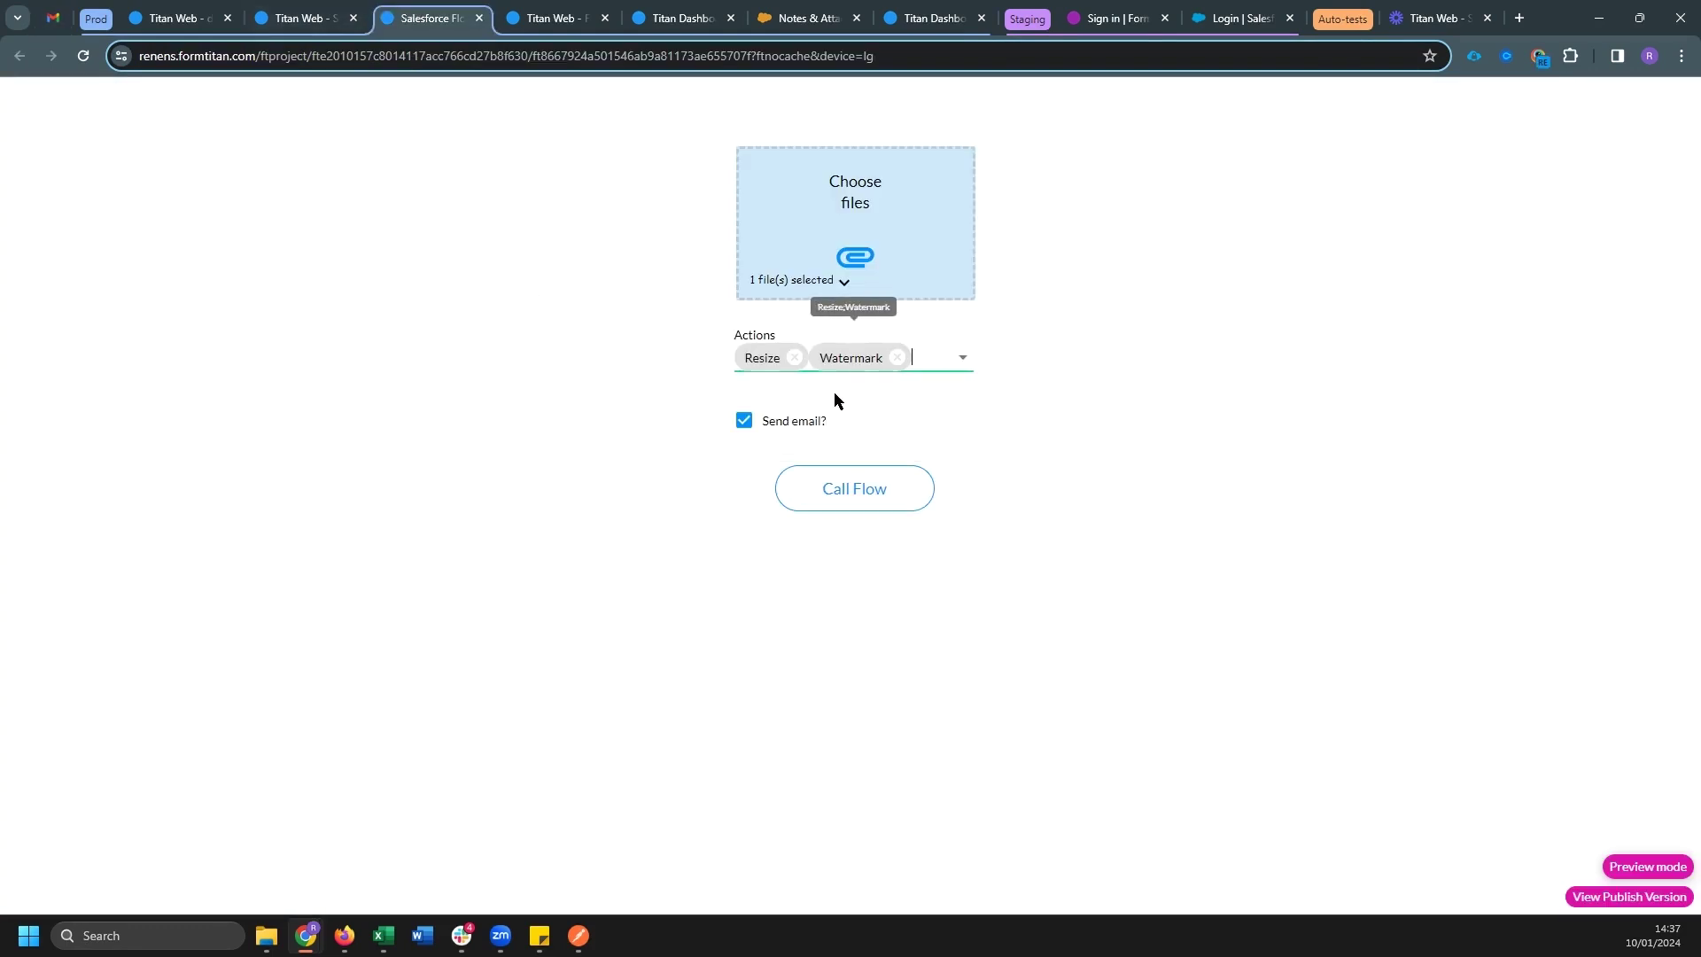
left_click(902, 501)
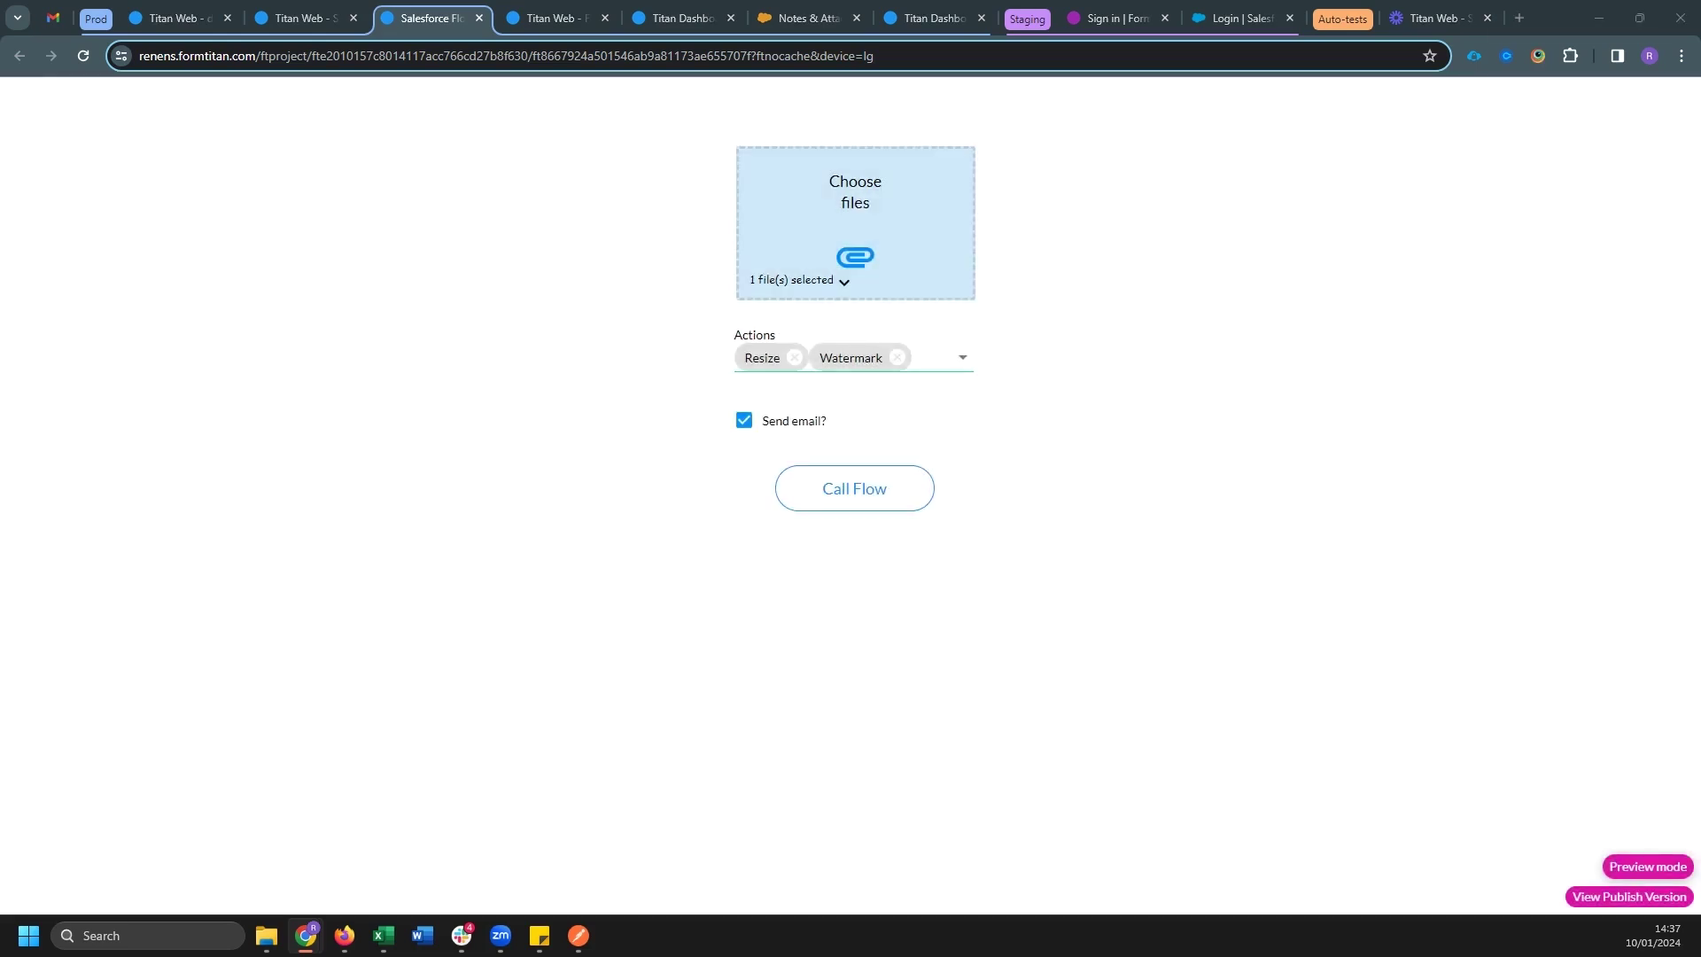
left_click(70, 7)
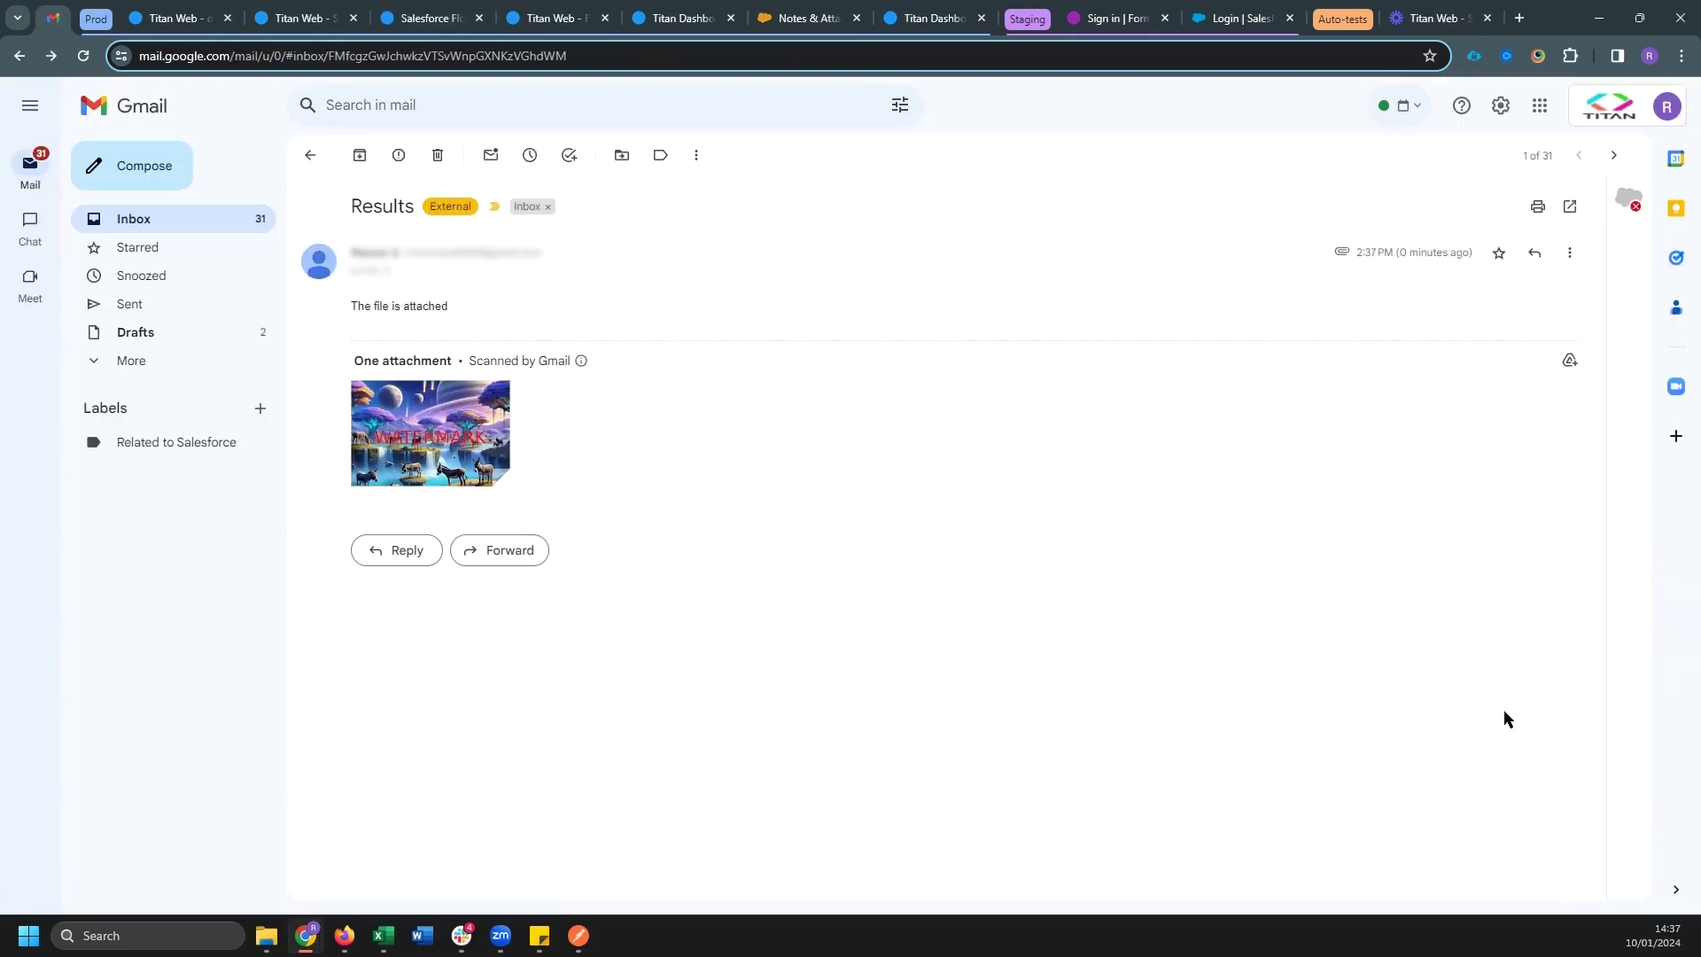
key("u")
left_click(525, 270)
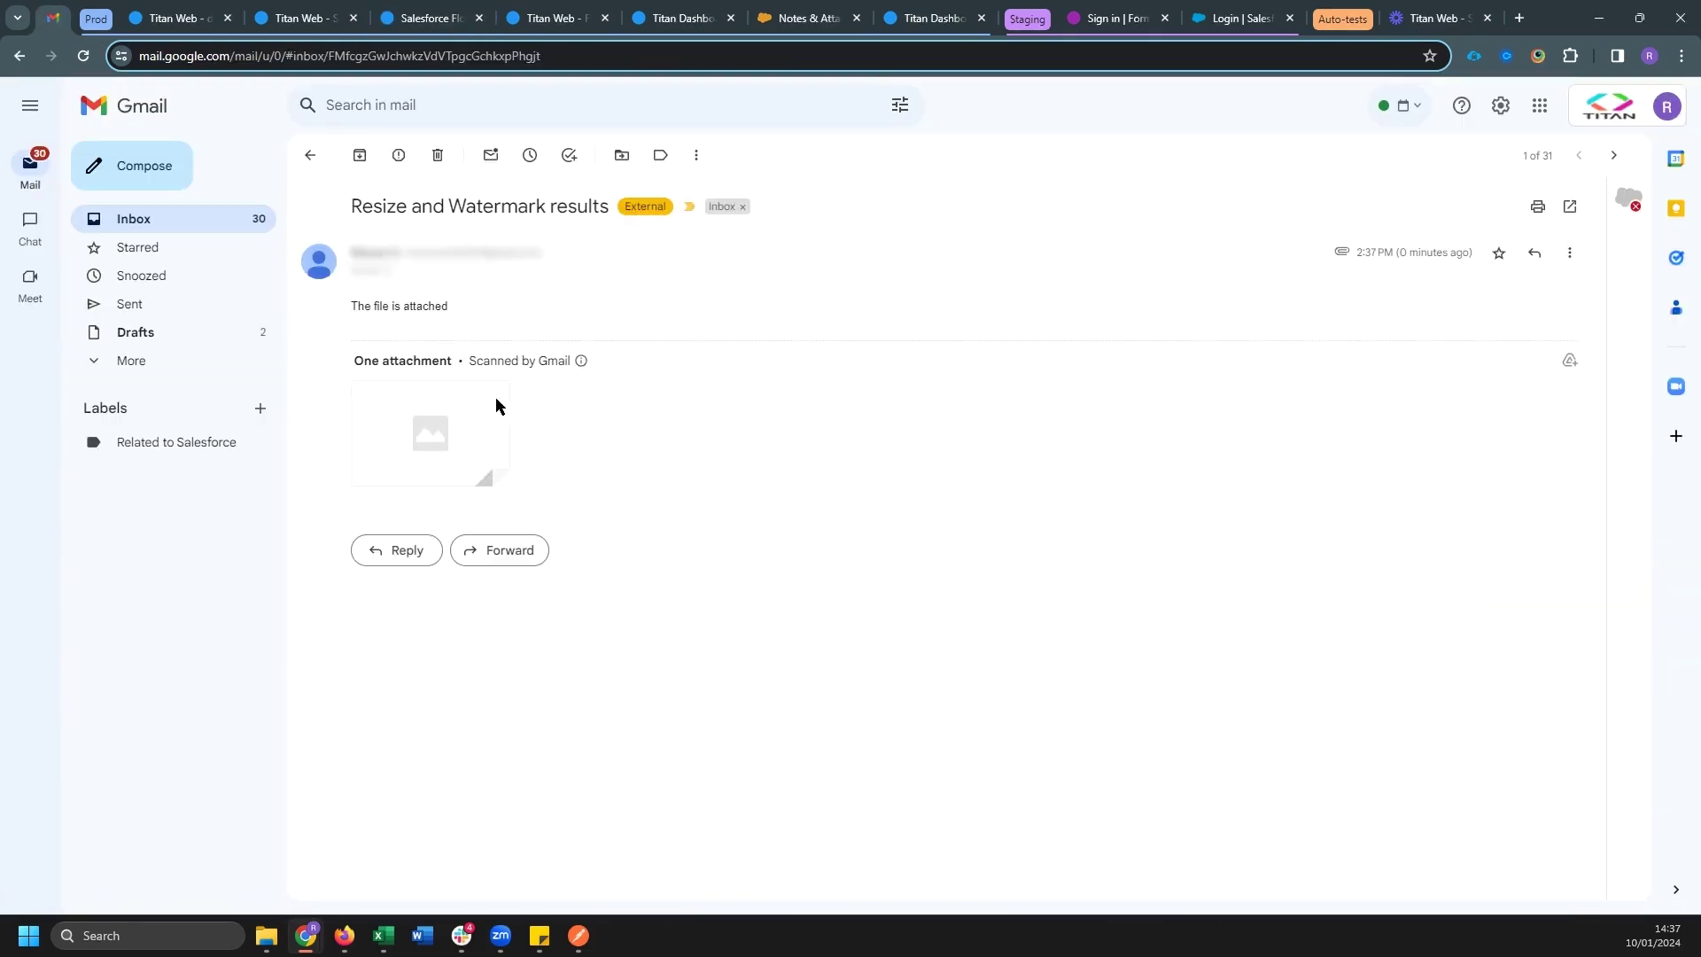
left_click(453, 420)
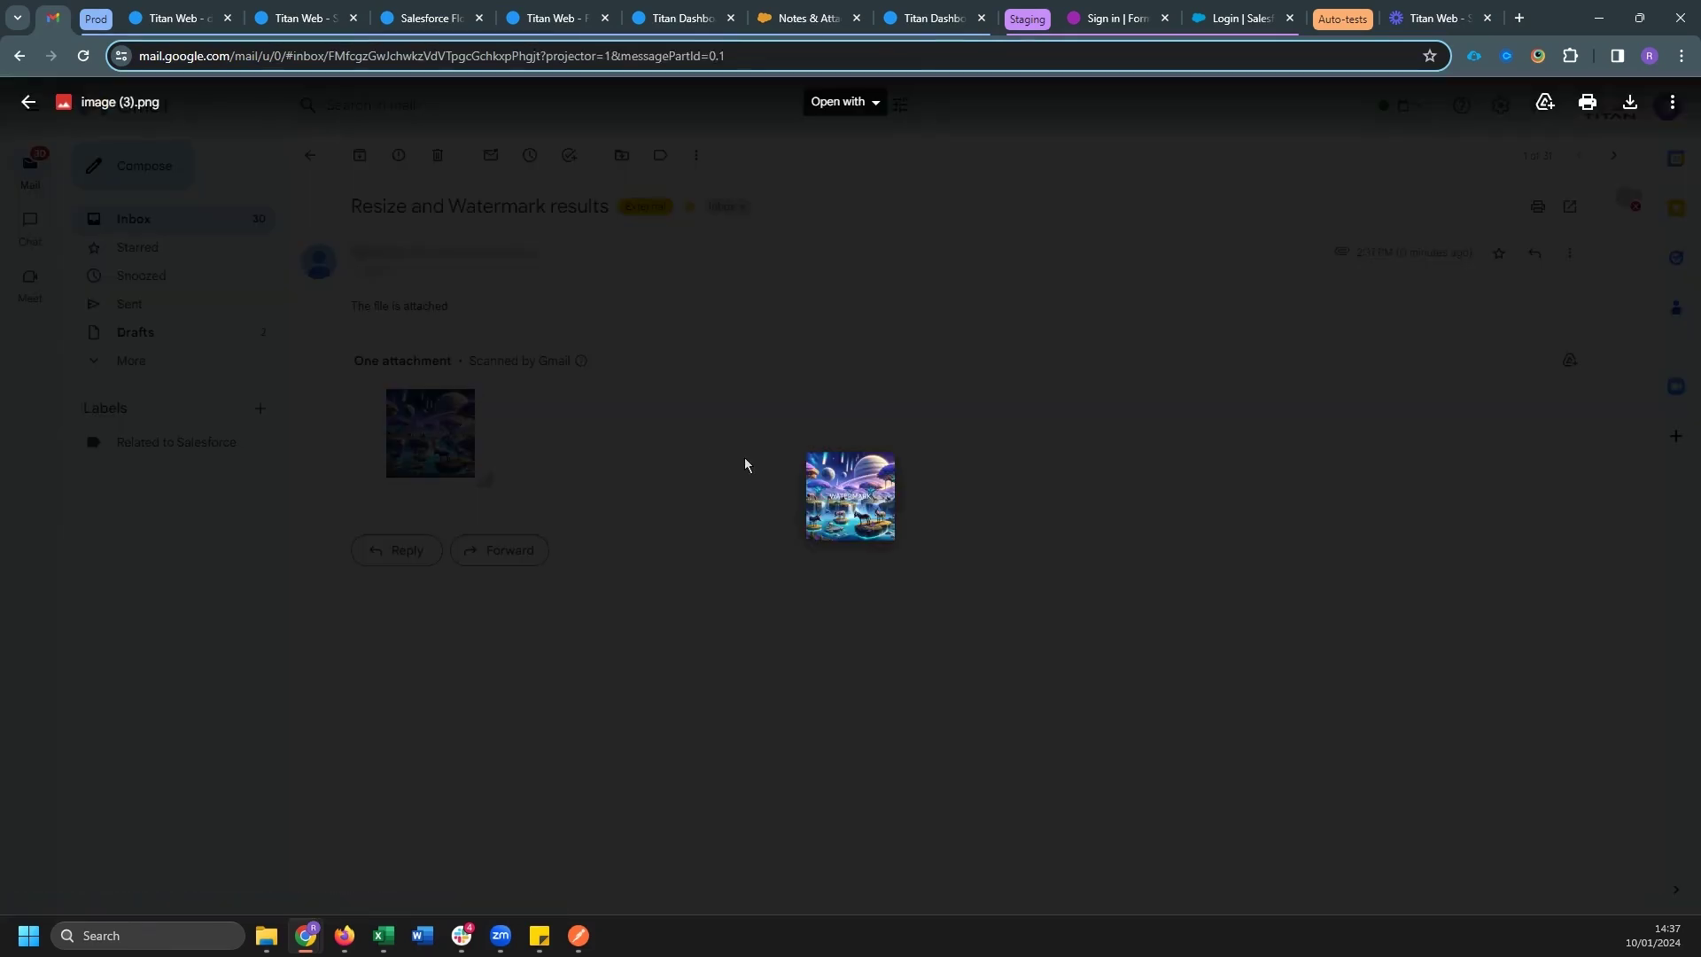